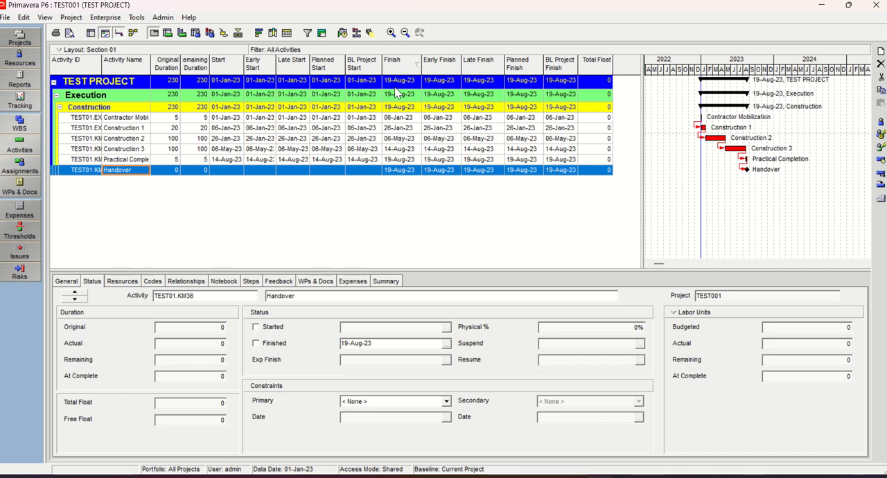
Examine the Dates fields available as columns for the activity table, leaving the current column selection as it is
{"action": "right_click", "coordinate": [484, 67]}
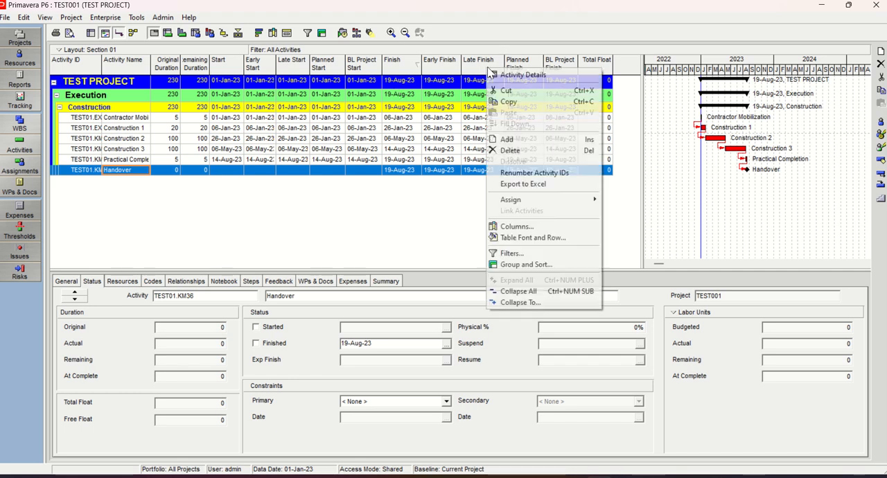
{"action": "left_click", "coordinate": [521, 228]}
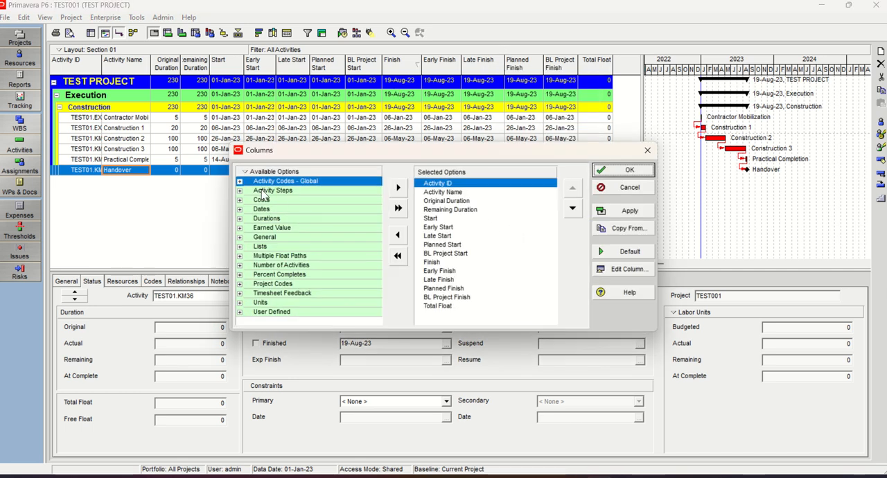
{"action": "left_click", "coordinate": [240, 209]}
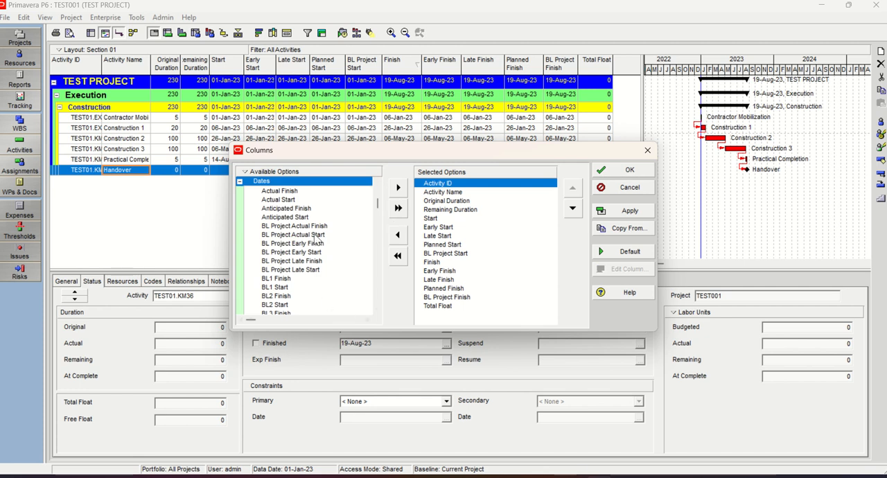
{"action": "mouse_move", "coordinate": [379, 205]}
{"action": "left_mouse_down"}
{"action": "mouse_move", "coordinate": [379, 188]}
{"action": "mouse_move", "coordinate": [369, 307]}
{"action": "mouse_move", "coordinate": [374, 199]}
{"action": "mouse_move", "coordinate": [373, 209]}
{"action": "left_mouse_up"}
{"action": "scroll", "coordinate": [288, 239], "scroll_direction": "down", "scroll_amount": 4}
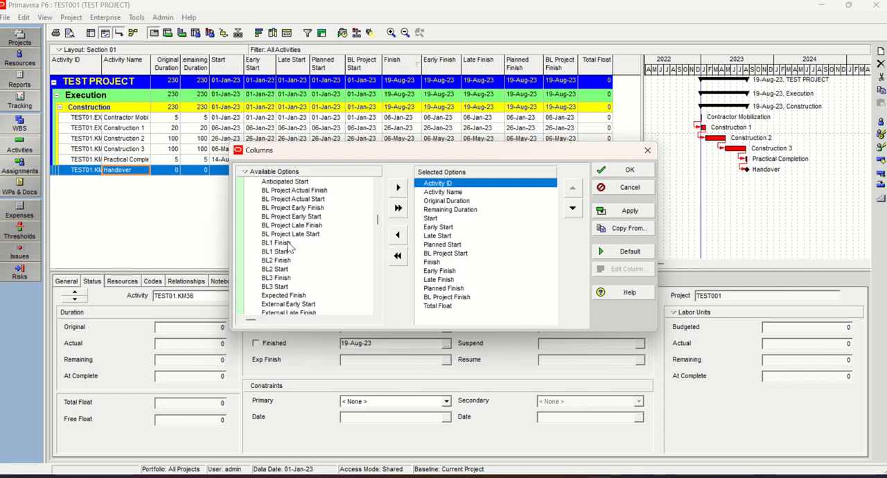
{"action": "left_click", "coordinate": [646, 152]}
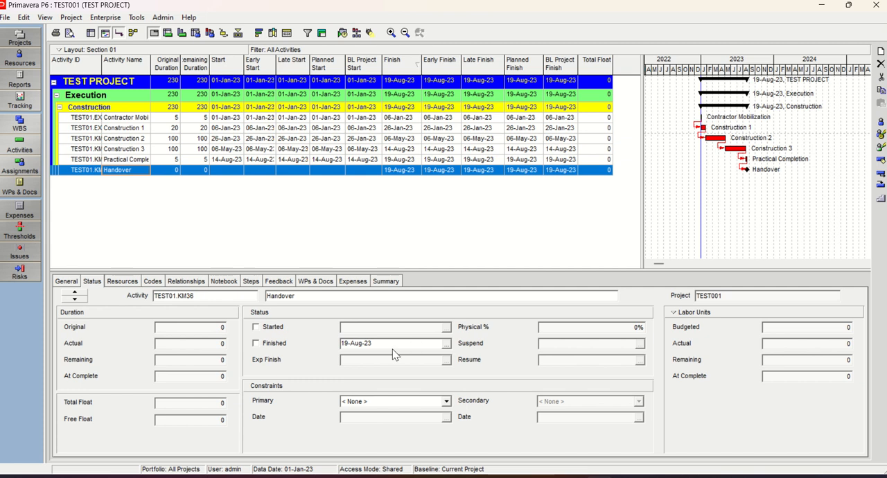
Try marking the Handover milestone as finished and revert it to not started
{"action": "left_click", "coordinate": [256, 343]}
{"action": "left_click", "coordinate": [256, 327]}
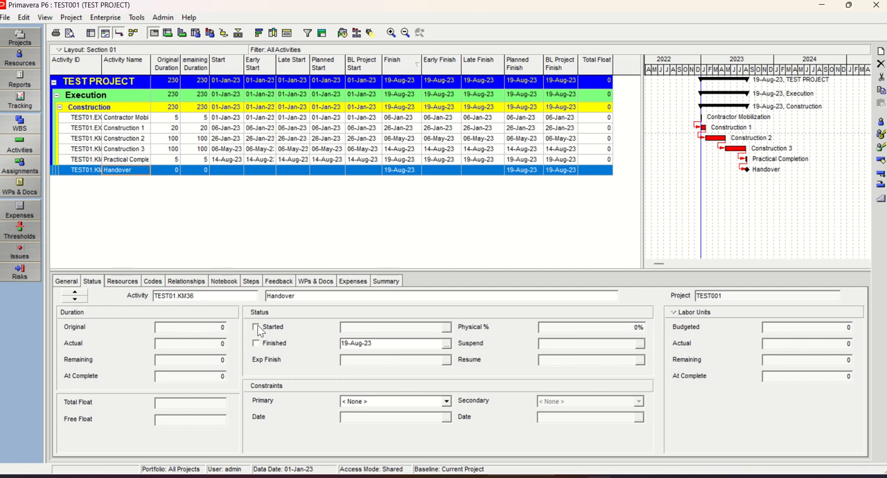
{"action": "left_click", "coordinate": [115, 119]}
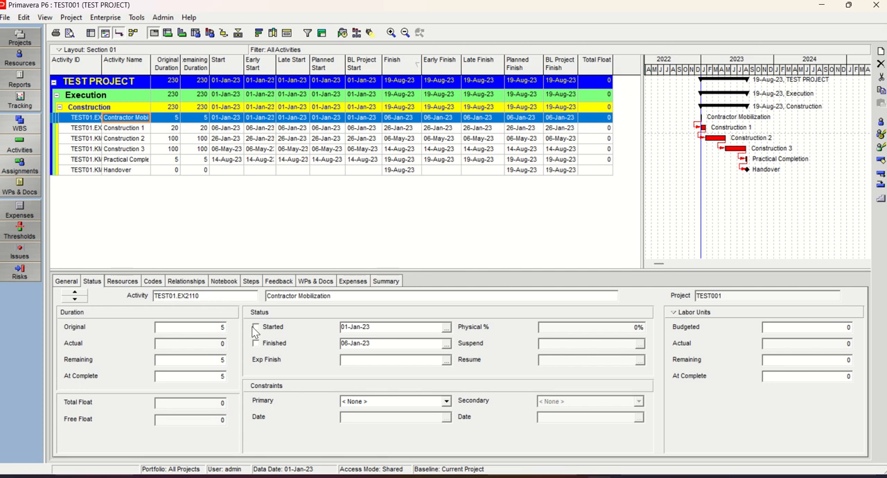
Mark Construction 1 as started on 06-Jan-23 and finished on 26-Jan-23, checking both date calendars
{"action": "left_click", "coordinate": [119, 128]}
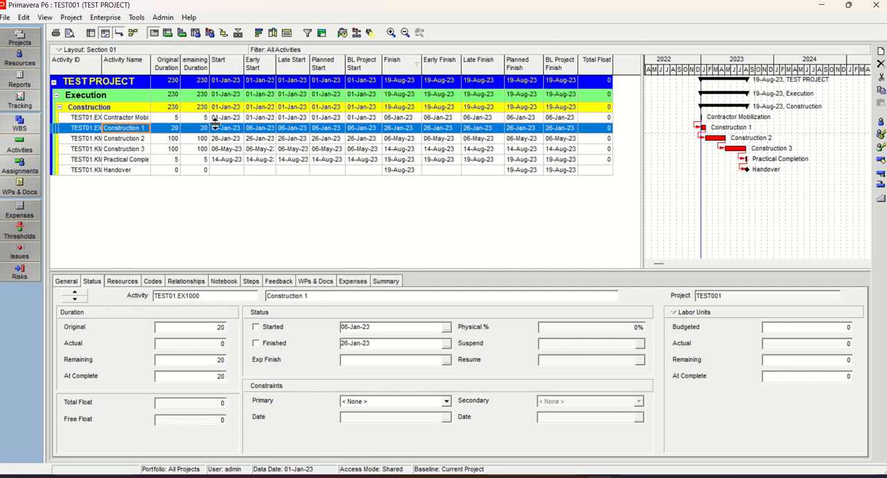
{"action": "left_click", "coordinate": [256, 327]}
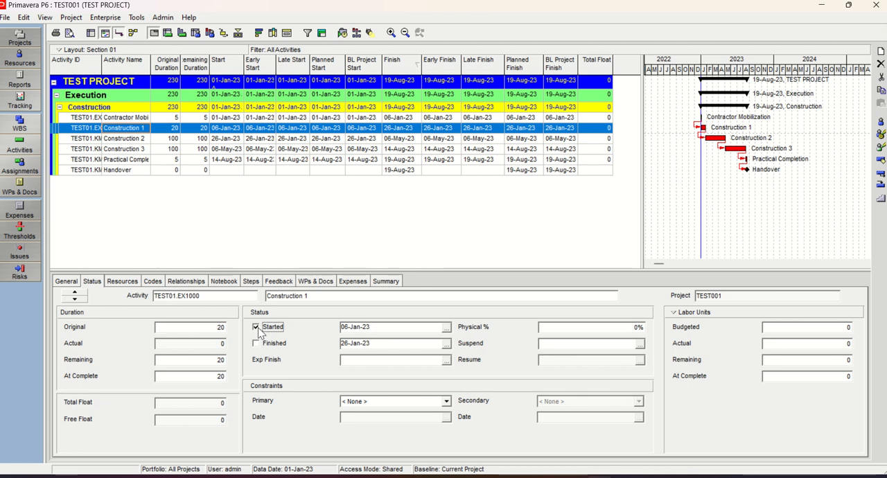
{"action": "left_click", "coordinate": [448, 328]}
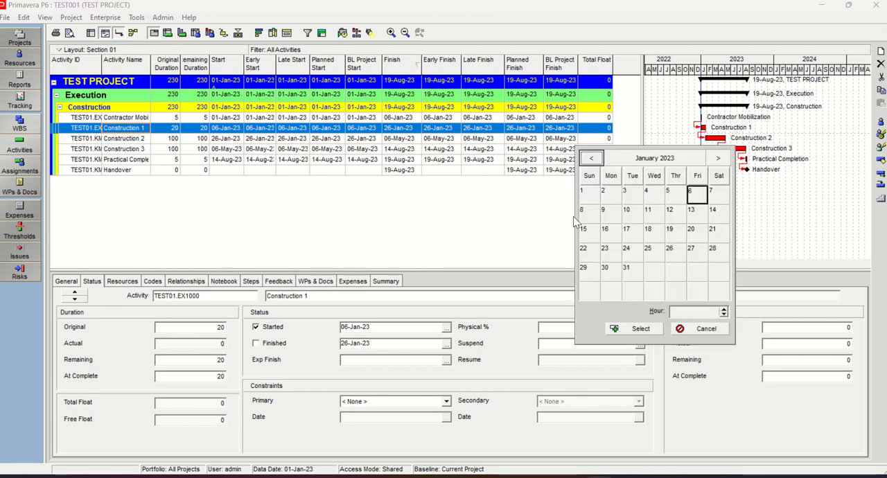
{"action": "left_click", "coordinate": [704, 330]}
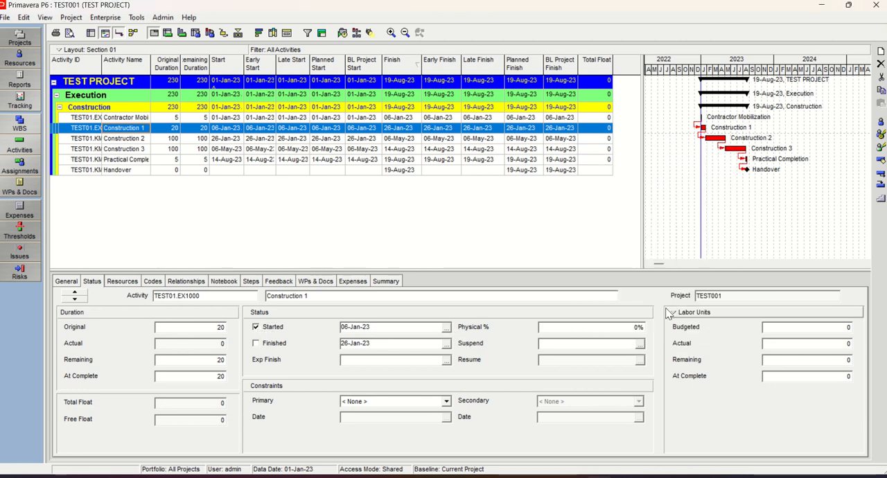
{"action": "left_click", "coordinate": [256, 344]}
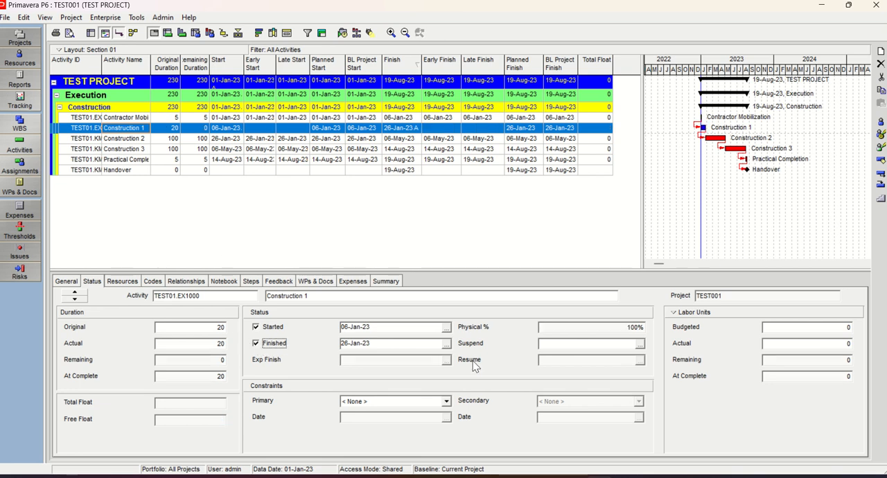
{"action": "left_click", "coordinate": [446, 344]}
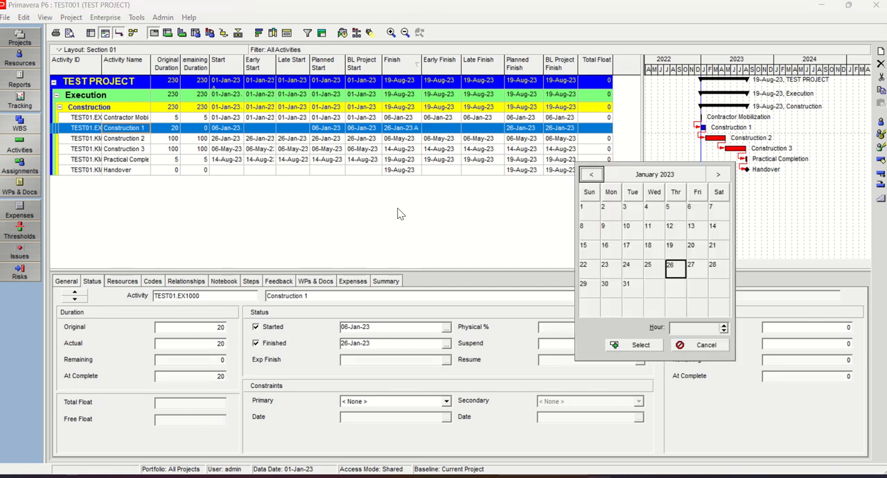
{"action": "left_click", "coordinate": [705, 345]}
Clear the finished and started status of Construction 1, confirming its return to Not Started
{"action": "left_click", "coordinate": [256, 327]}
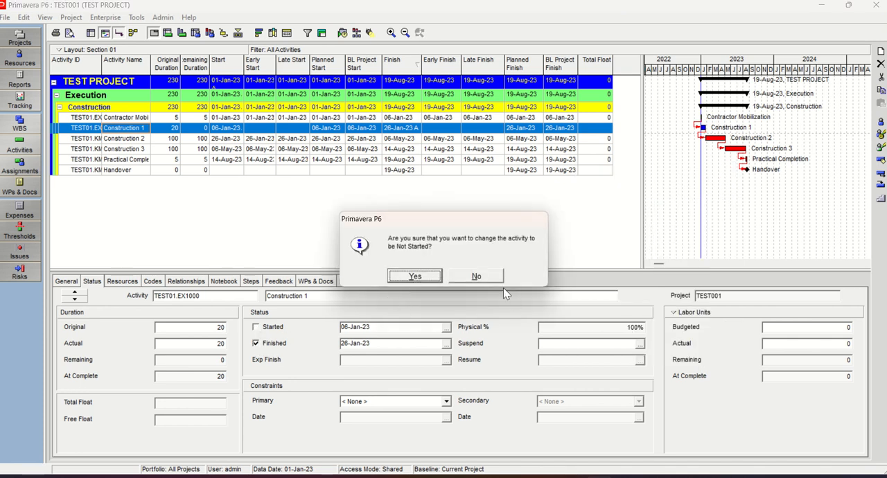
{"action": "left_click", "coordinate": [482, 277]}
{"action": "left_click", "coordinate": [255, 343]}
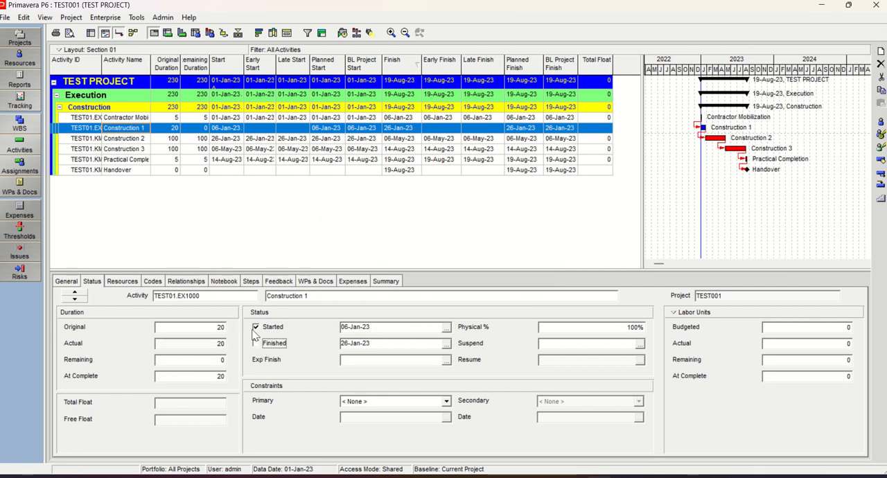
{"action": "left_click", "coordinate": [256, 327]}
{"action": "left_click", "coordinate": [409, 273]}
Check the Total Float of Contractor Mobilization, Construction 2, Construction 3 and Practical Completion
{"action": "left_click", "coordinate": [600, 118]}
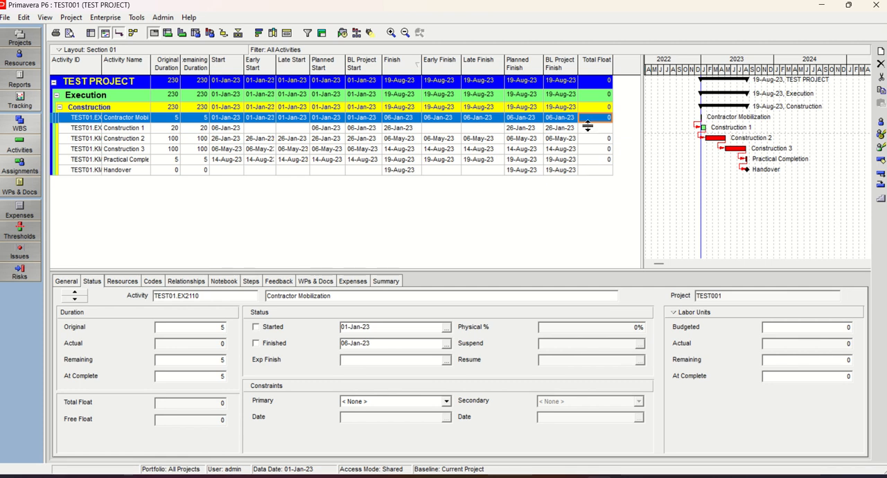
{"action": "left_click", "coordinate": [593, 139]}
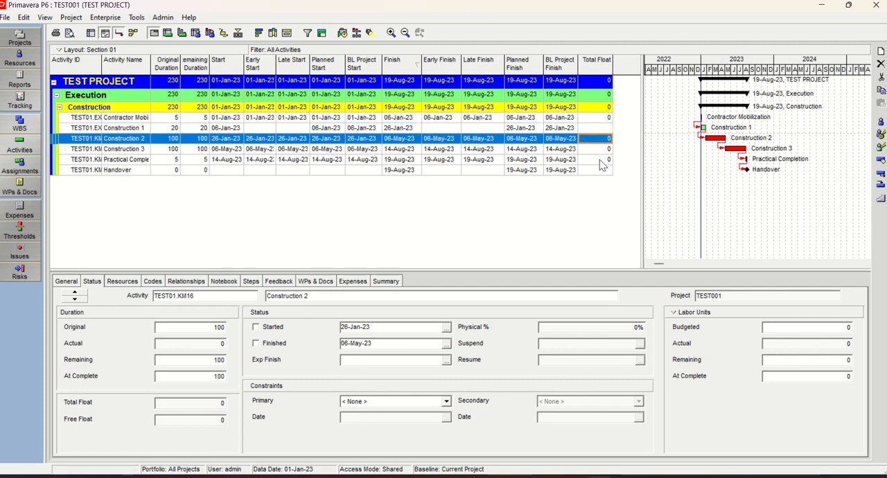
{"action": "left_click", "coordinate": [601, 149]}
{"action": "left_click", "coordinate": [598, 160]}
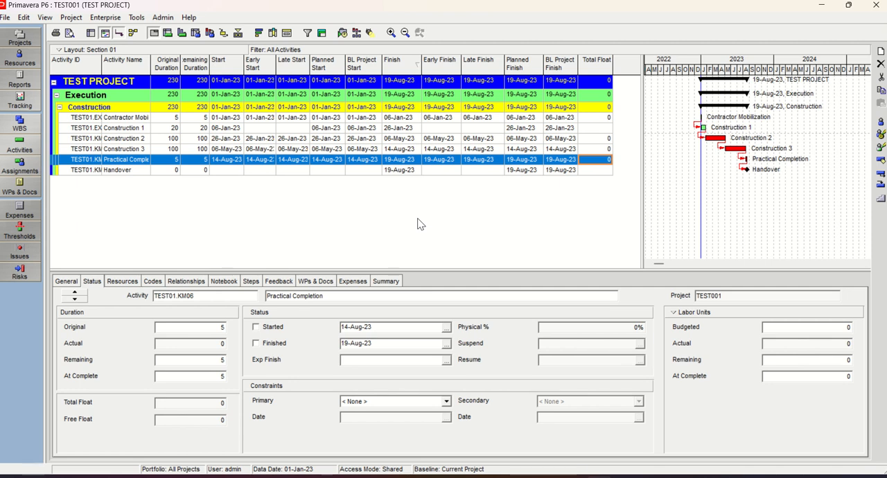
Select the Handover milestone and check the current data date in the Schedule settings without scheduling the project
{"action": "left_click", "coordinate": [118, 170]}
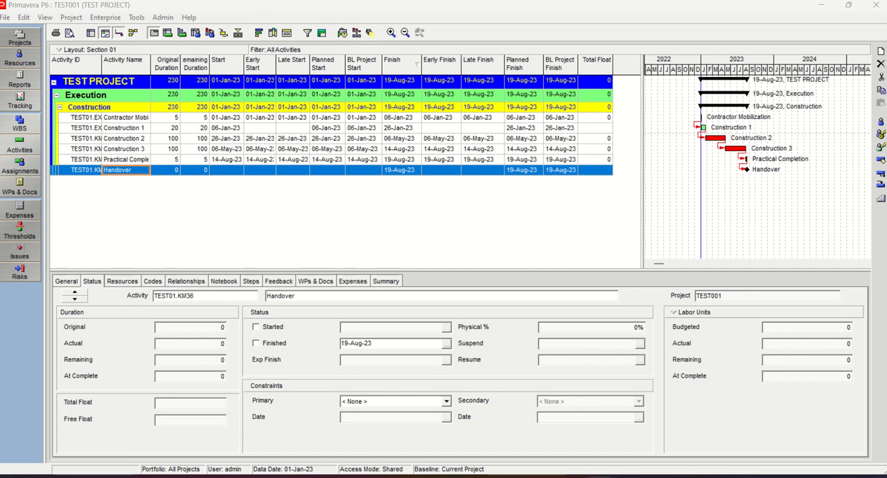
{"action": "key", "text": "F9"}
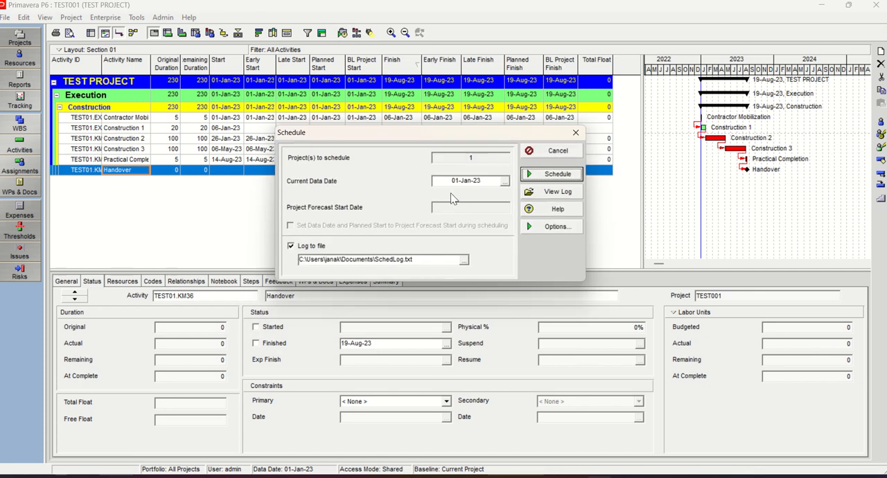
{"action": "left_click", "coordinate": [576, 132]}
Review the maintained and assigned baselines of TEST PROJECT without changing them
{"action": "left_click", "coordinate": [70, 17]}
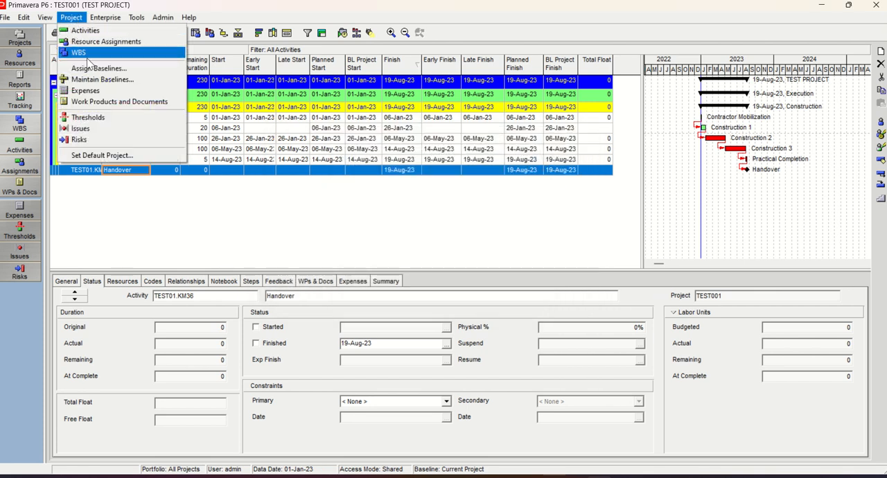
{"action": "left_click", "coordinate": [99, 79]}
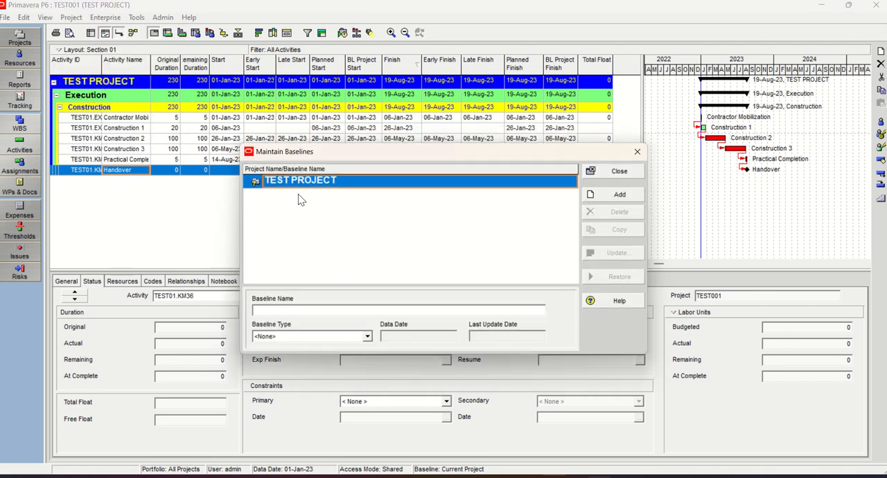
{"action": "left_click", "coordinate": [636, 152]}
{"action": "left_click", "coordinate": [71, 16]}
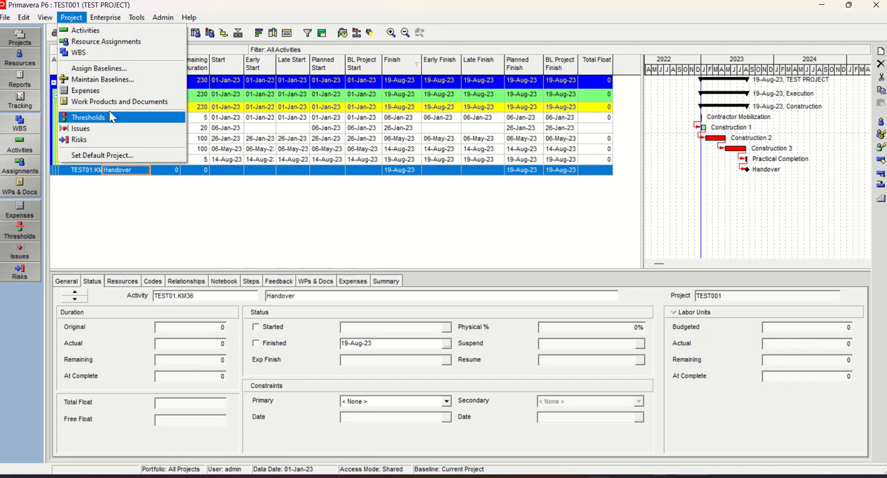
{"action": "left_click", "coordinate": [97, 68]}
{"action": "left_click", "coordinate": [580, 156]}
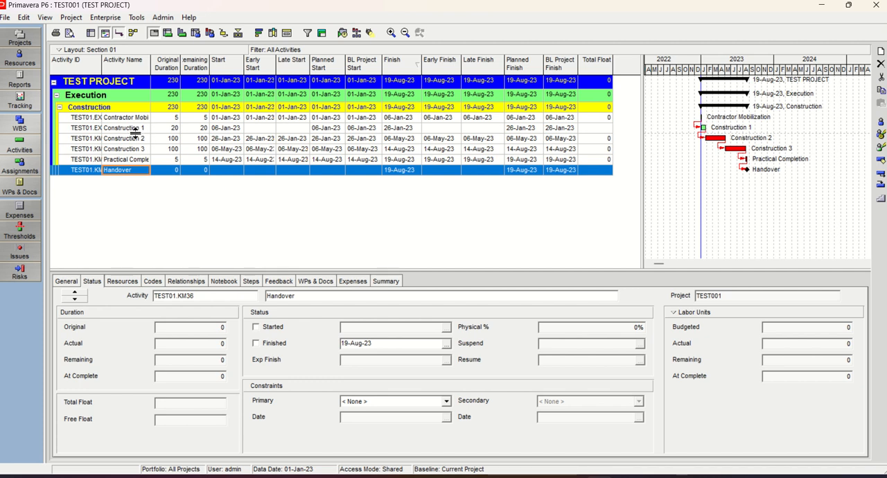
Copy all rows of the TEST PROJECT activity table
{"action": "left_click", "coordinate": [110, 85]}
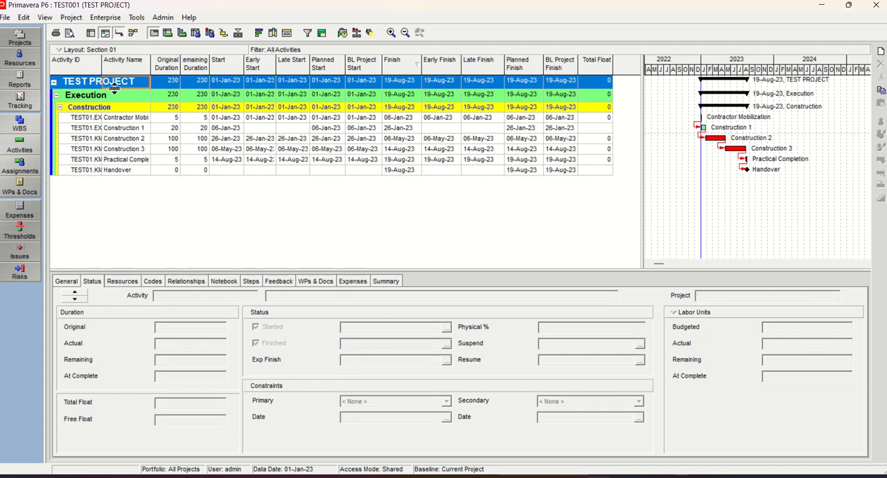
{"action": "left_click", "coordinate": [116, 140]}
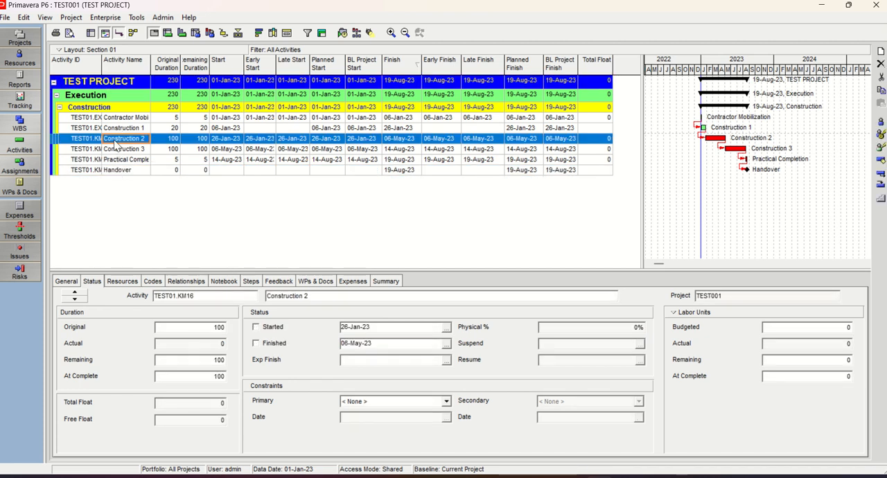
{"action": "key", "text": "ctrl+a"}
{"action": "right_click", "coordinate": [134, 126]}
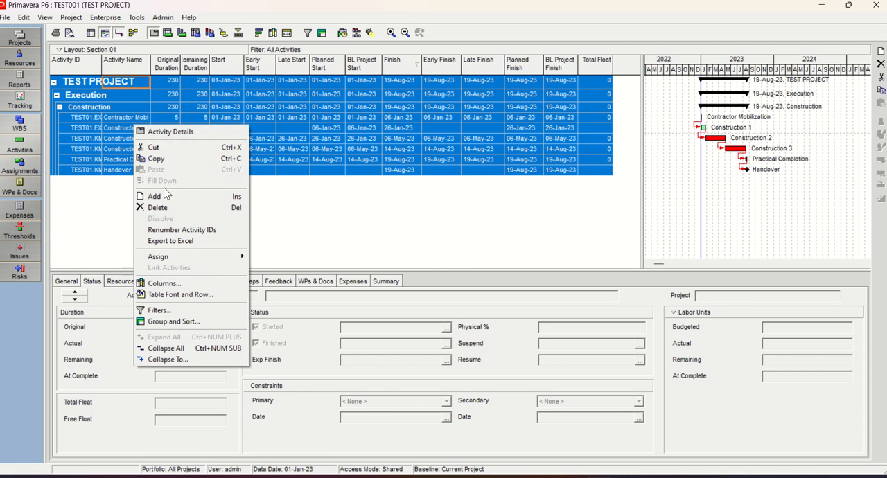
{"action": "left_click", "coordinate": [160, 163]}
Switch to the desktop, create a new Microsoft Excel worksheet file with the default name, and move it higher up
{"action": "left_click", "coordinate": [821, 4]}
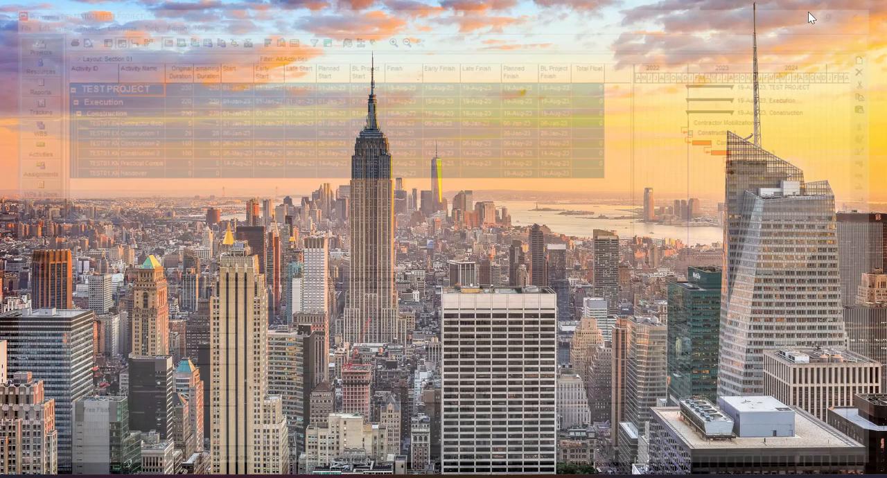
{"action": "right_click", "coordinate": [333, 188]}
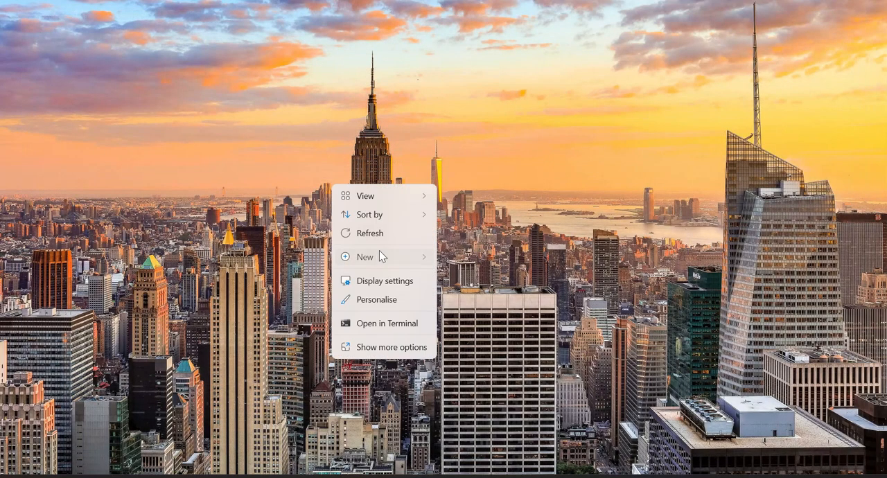
{"action": "mouse_move", "coordinate": [379, 257]}
{"action": "left_click", "coordinate": [513, 427]}
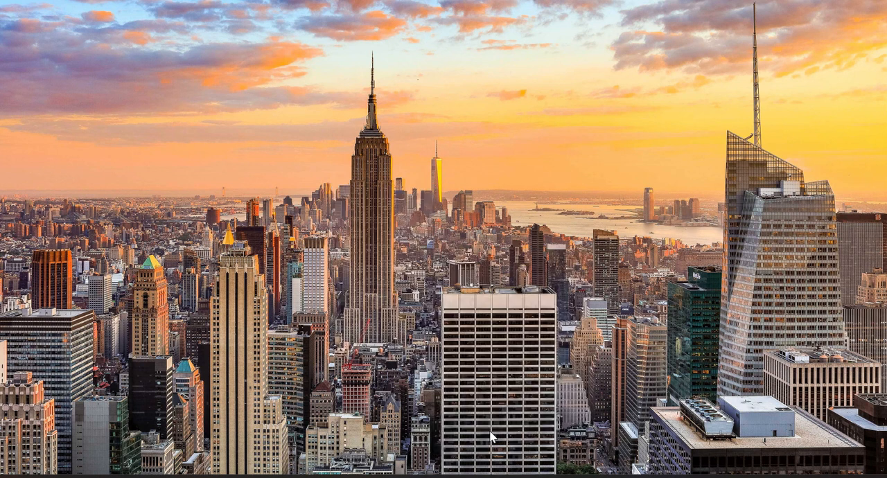
{"action": "left_click", "coordinate": [434, 251]}
{"action": "left_click_drag", "start_coordinate": [363, 198], "coordinate": [361, 79]}
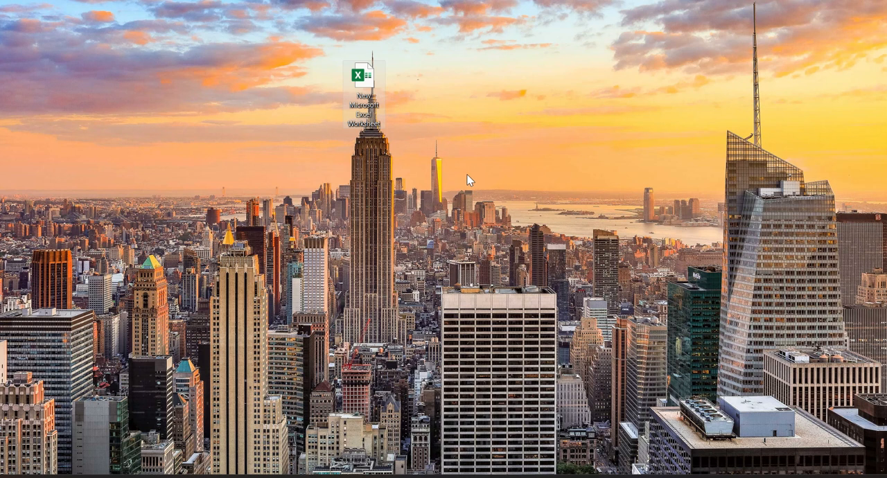
Open the new worksheet file in Excel, maximize its window and add a blank sheet
{"action": "double_click", "coordinate": [361, 74]}
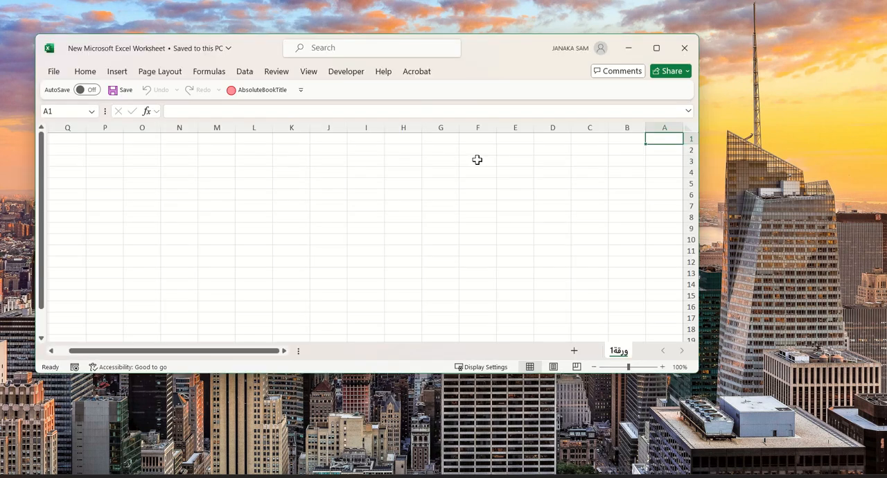
{"action": "left_click", "coordinate": [656, 48]}
{"action": "left_click", "coordinate": [767, 452]}
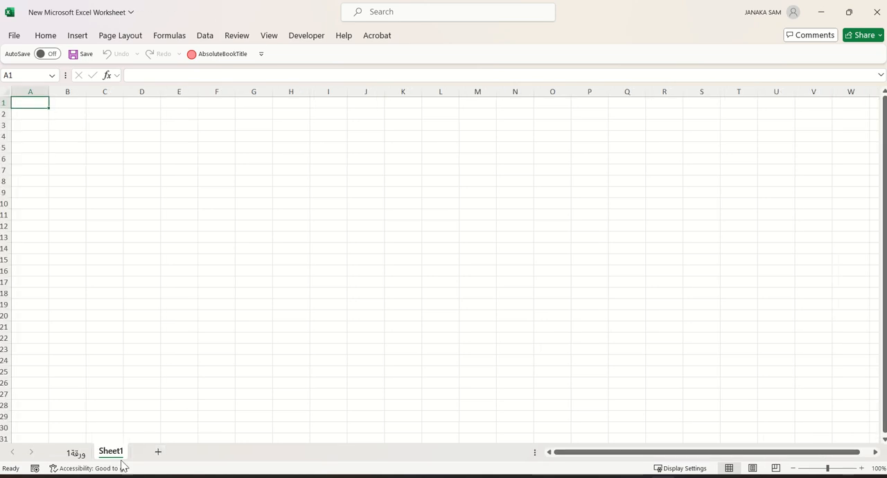
Paste the copied activity table into the new sheet starting at cell B2
{"action": "left_click", "coordinate": [65, 111]}
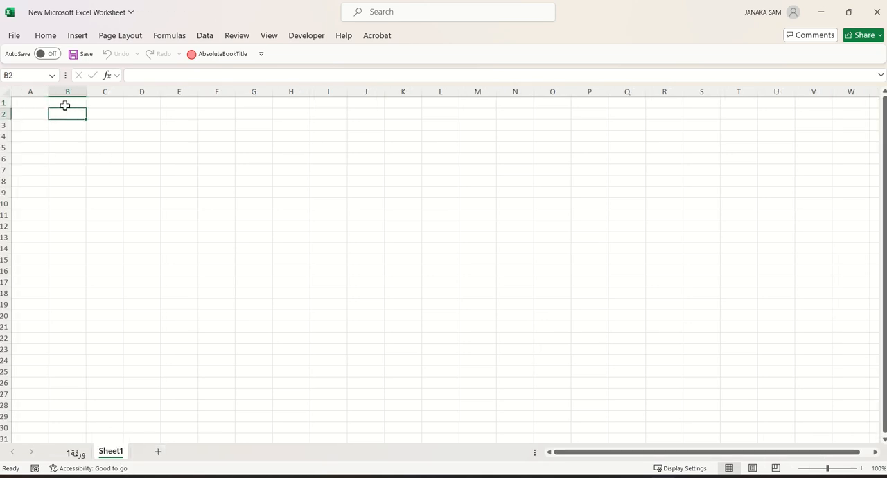
{"action": "key", "text": "ctrl+v"}
{"action": "left_click", "coordinate": [291, 304]}
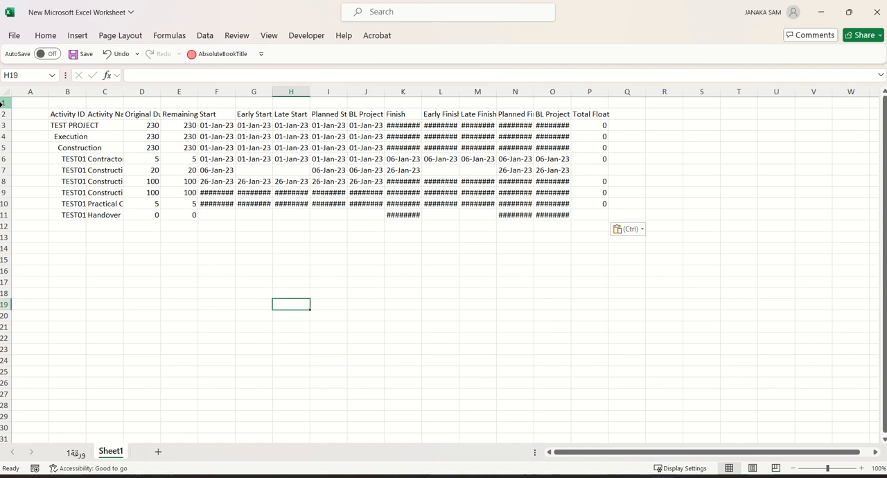
Autofit the widths of all columns to their contents, and narrow the Activity Name column slightly
{"action": "left_click", "coordinate": [5, 92]}
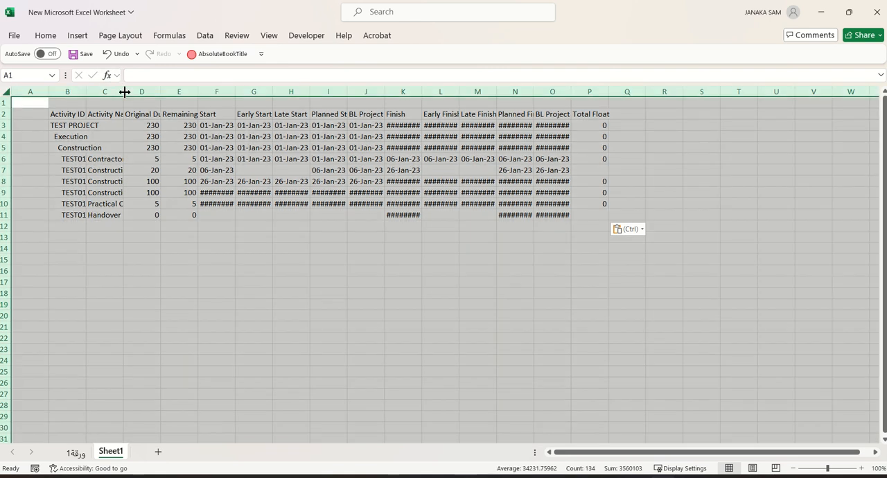
{"action": "double_click", "coordinate": [124, 92]}
{"action": "left_click", "coordinate": [308, 282]}
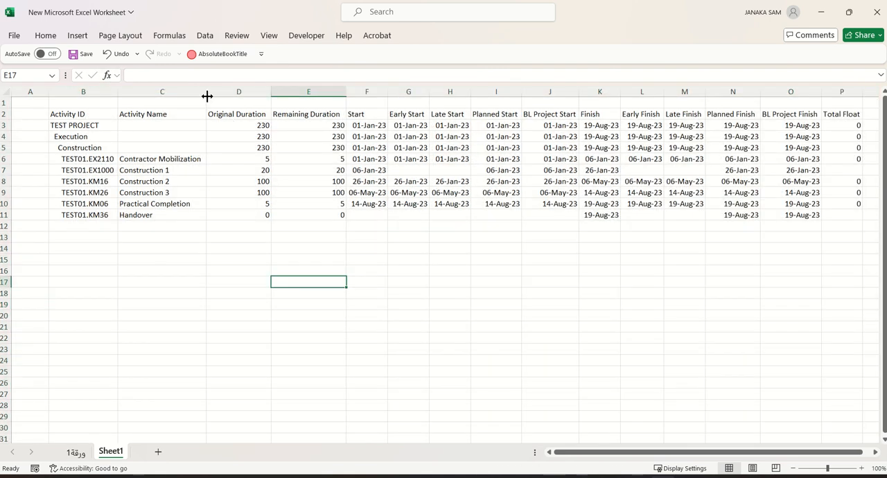
{"action": "left_click_drag", "start_coordinate": [207, 96], "coordinate": [186, 96]}
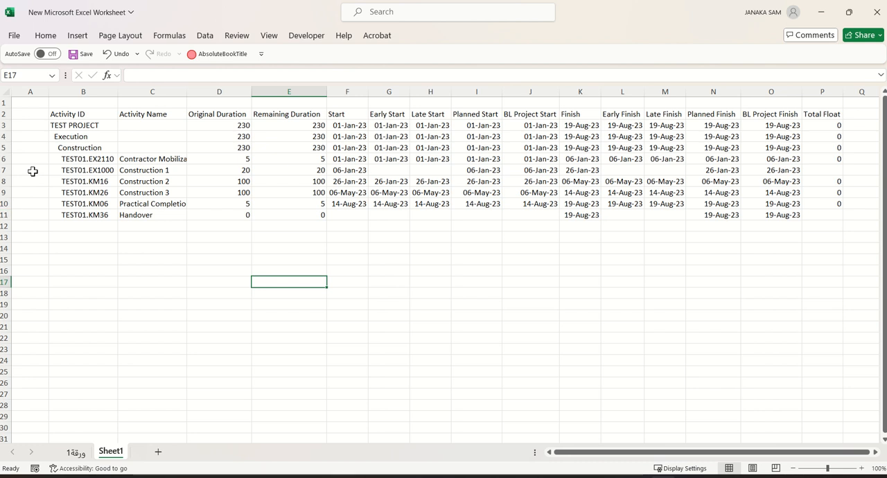
{"action": "left_click", "coordinate": [5, 125]}
{"action": "right_click", "coordinate": [6, 126]}
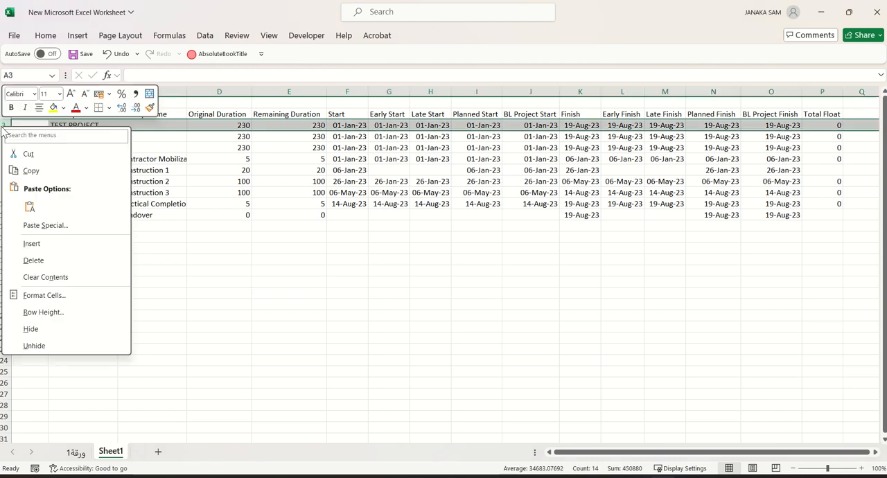
{"action": "left_click", "coordinate": [33, 260]}
{"action": "left_click_drag", "start_coordinate": [179, 283], "coordinate": [167, 260]}
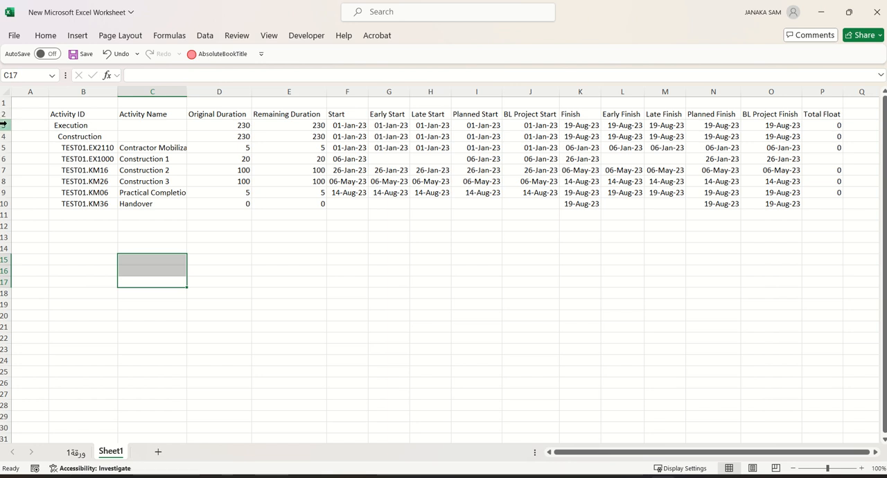
{"action": "left_click", "coordinate": [108, 55]}
{"action": "left_click_drag", "start_coordinate": [266, 300], "coordinate": [266, 289]}
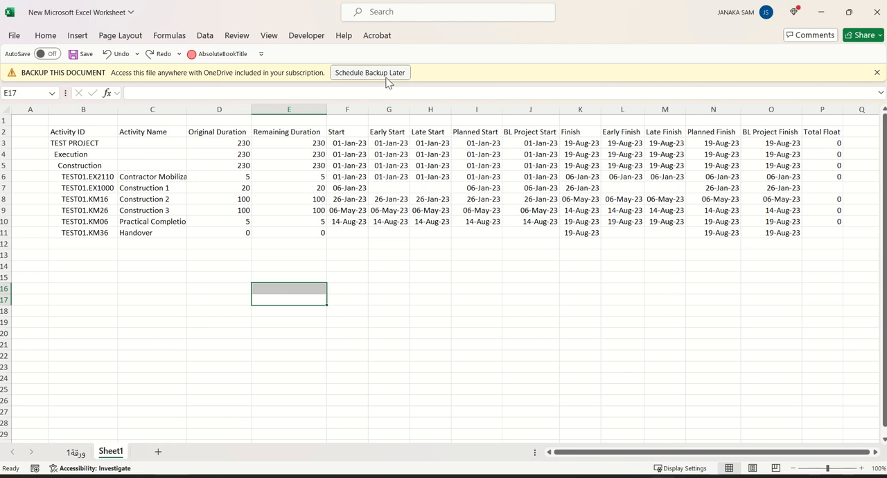
Dismiss the document backup notice and narrow the Original Duration and Remaining Duration columns
{"action": "left_click", "coordinate": [877, 72]}
{"action": "left_click", "coordinate": [580, 337]}
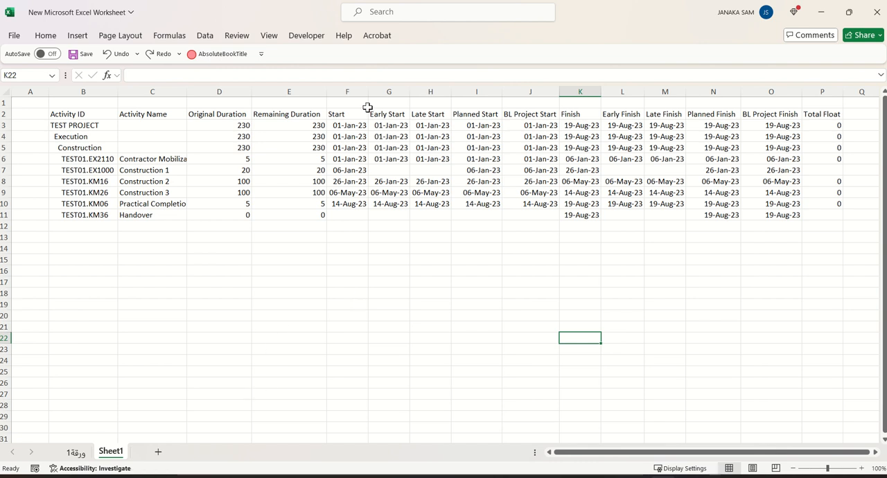
{"action": "left_click_drag", "start_coordinate": [326, 90], "coordinate": [236, 91]}
{"action": "left_click", "coordinate": [274, 290]}
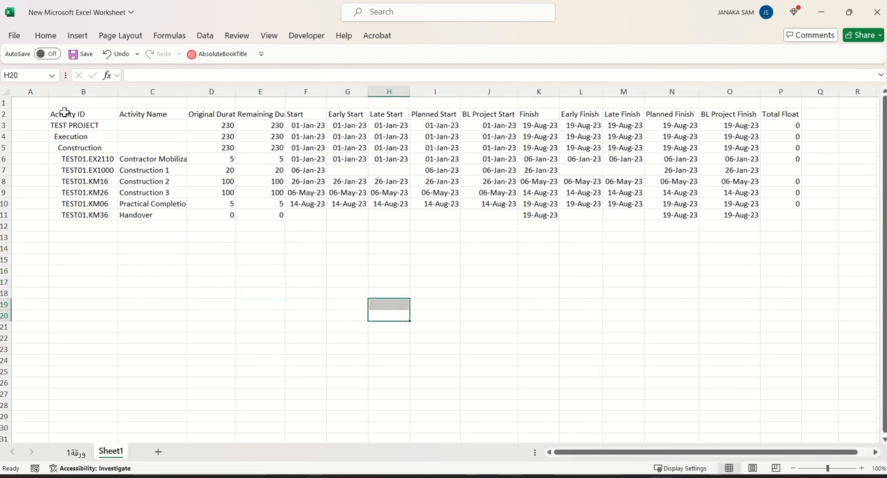
Convert the activity data in B2:P11 into a table with headers
{"action": "left_click_drag", "start_coordinate": [65, 113], "coordinate": [779, 214]}
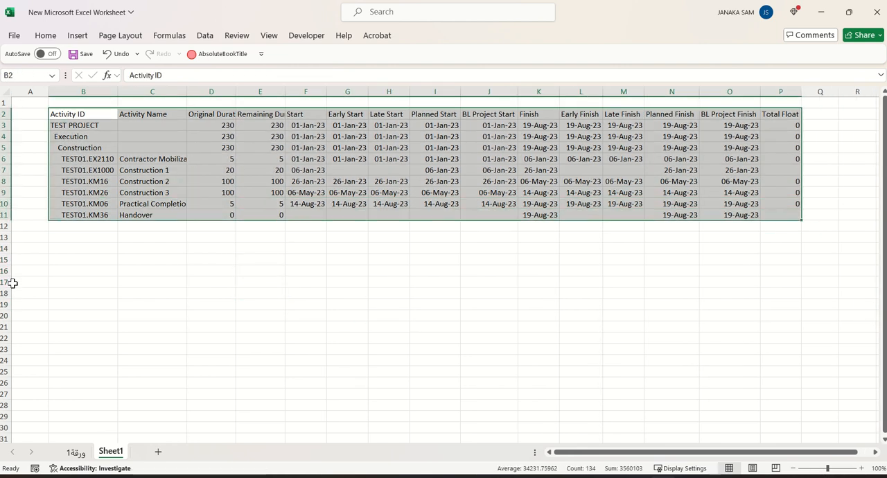
{"action": "left_click", "coordinate": [77, 35]}
{"action": "left_click", "coordinate": [109, 66]}
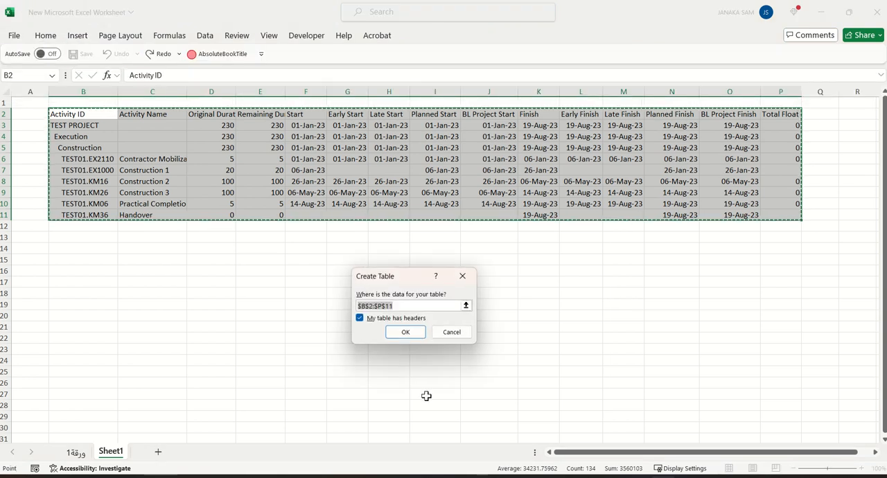
{"action": "left_click", "coordinate": [404, 330]}
{"action": "left_click", "coordinate": [627, 291]}
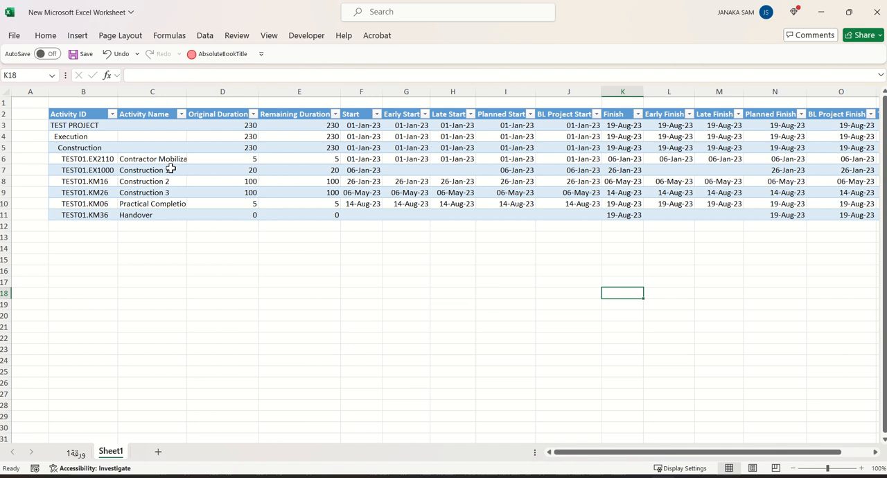
Narrow the table's Original Duration and Remaining Duration columns so that the Total Float column fits in view
{"action": "left_click_drag", "start_coordinate": [258, 91], "coordinate": [229, 95]}
{"action": "left_click_drag", "start_coordinate": [311, 91], "coordinate": [280, 95]}
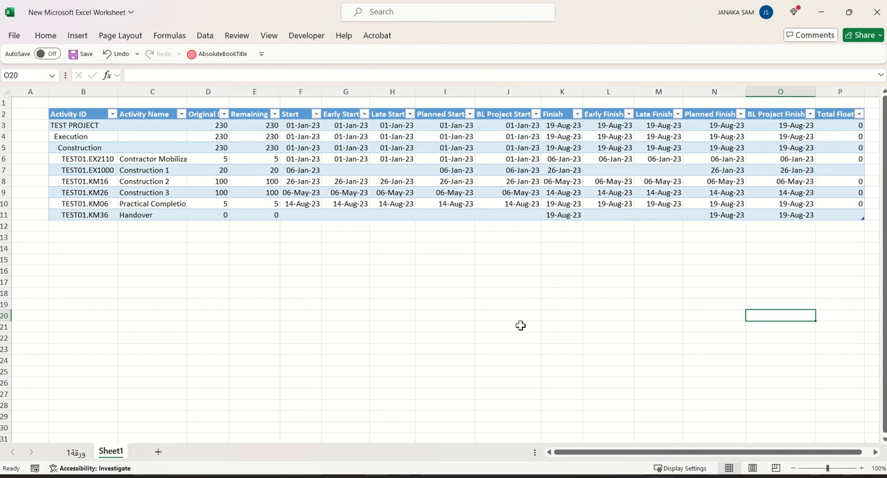
{"action": "left_click", "coordinate": [372, 302]}
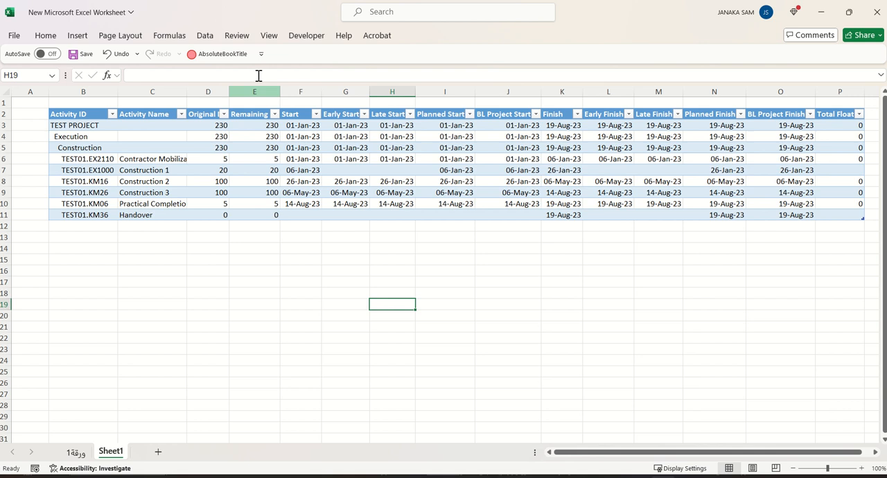
{"action": "left_click", "coordinate": [326, 323]}
{"action": "left_click", "coordinate": [439, 360]}
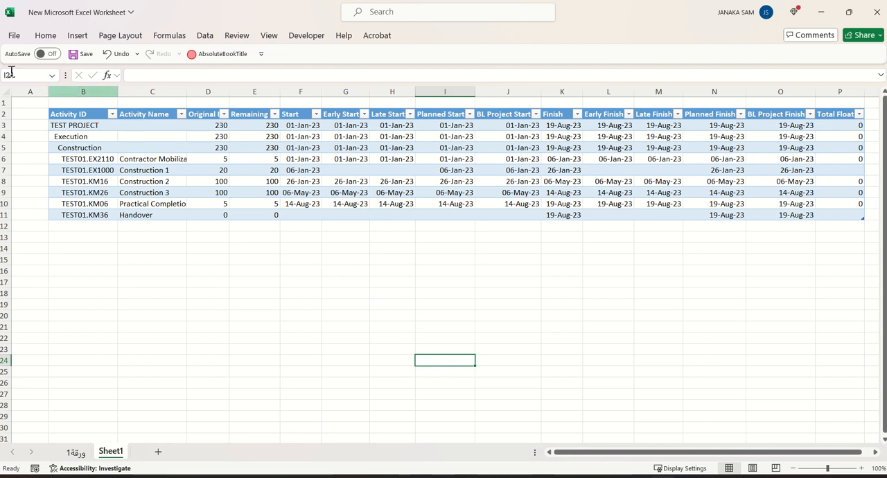
Copy the whole activity table and paste a duplicate below it starting at cell B14
{"action": "left_click_drag", "start_coordinate": [67, 116], "coordinate": [582, 218]}
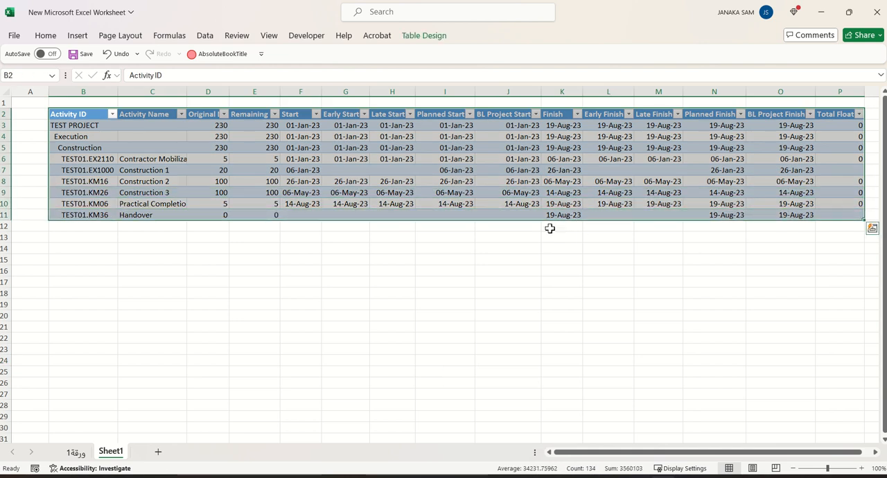
{"action": "key", "text": "ctrl+c"}
{"action": "left_click", "coordinate": [73, 248]}
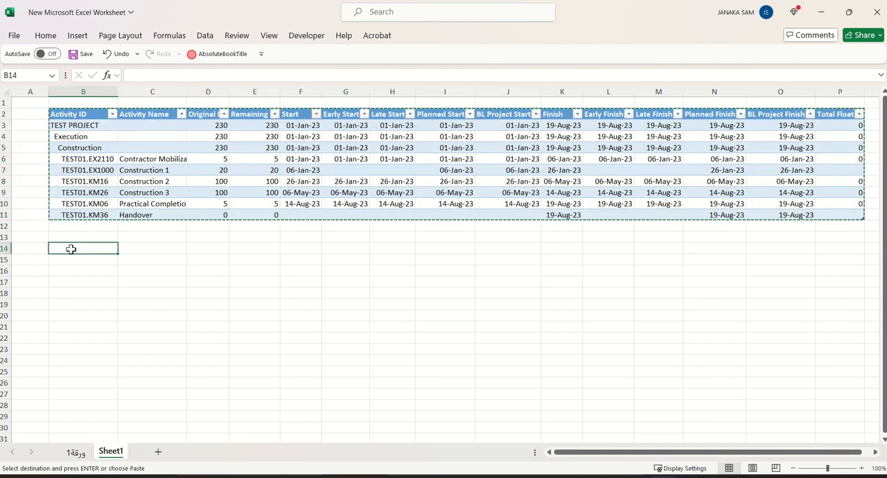
{"action": "key", "text": "ctrl+v"}
{"action": "key", "text": "Escape"}
{"action": "left_click_drag", "start_coordinate": [328, 385], "coordinate": [346, 372]}
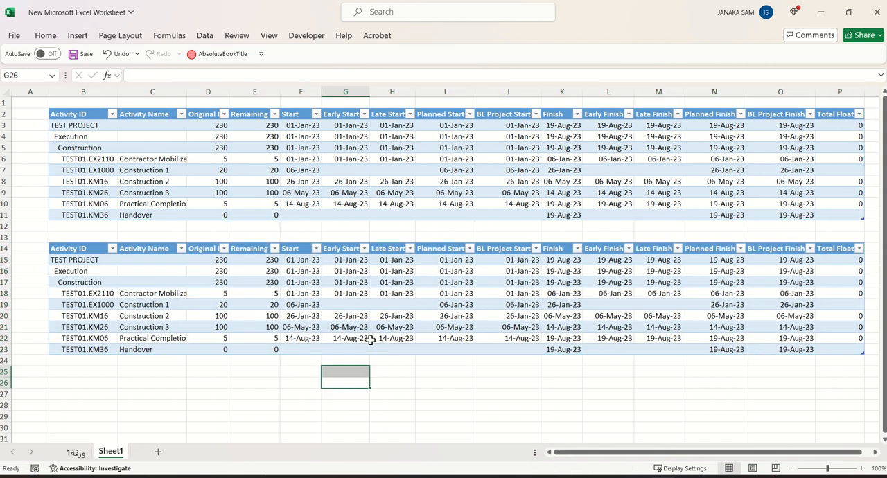
{"action": "scroll", "coordinate": [371, 341], "scroll_direction": "down", "scroll_amount": 2}
{"action": "left_click", "coordinate": [428, 372]}
Enter the formula =F3-F15 in cell F25 to subtract the lower table's first Start date from the upper table's
{"action": "left_click", "coordinate": [294, 305]}
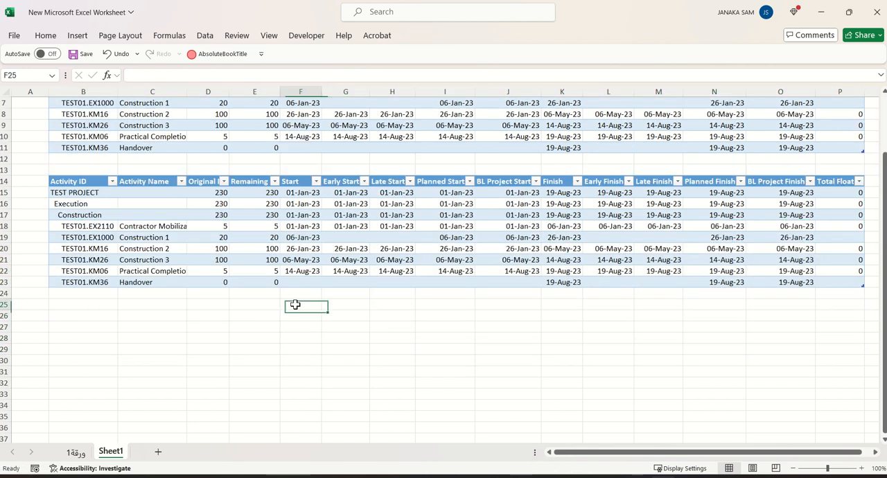
{"action": "type", "text": "="}
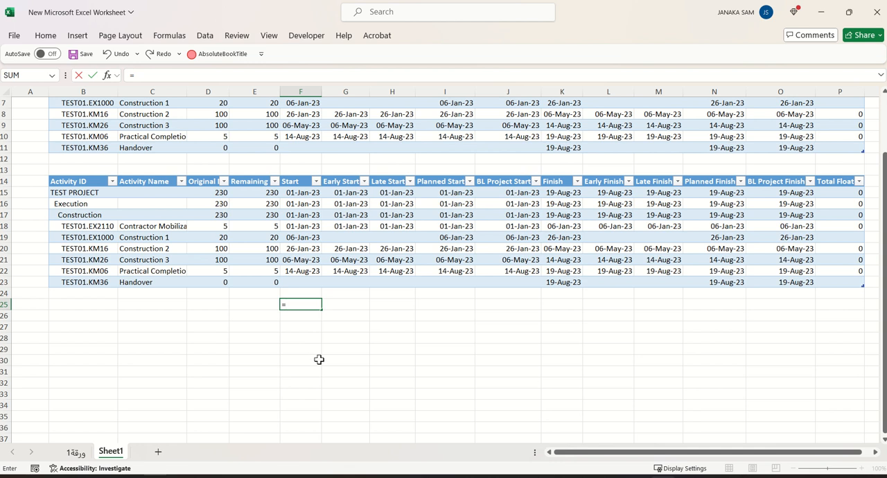
{"action": "scroll", "coordinate": [281, 161], "scroll_direction": "up", "scroll_amount": 2}
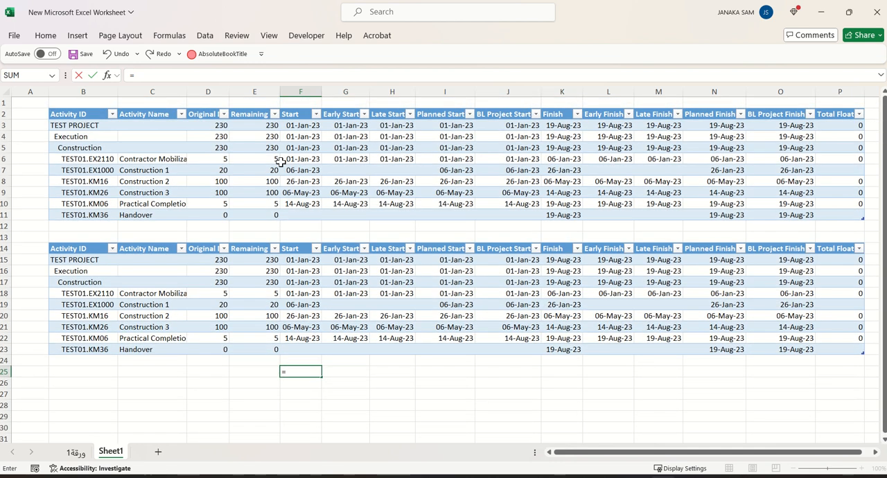
{"action": "left_click", "coordinate": [306, 127]}
{"action": "type", "text": "-"}
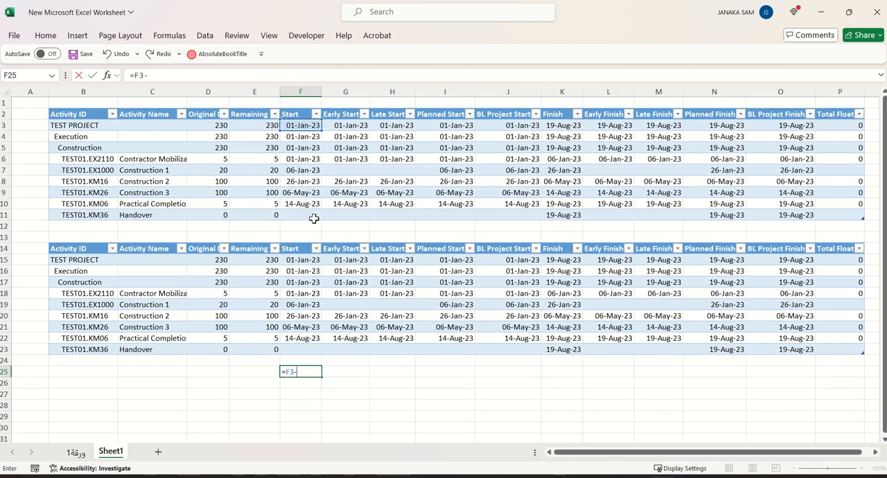
{"action": "left_click", "coordinate": [311, 258]}
{"action": "key", "text": "Return"}
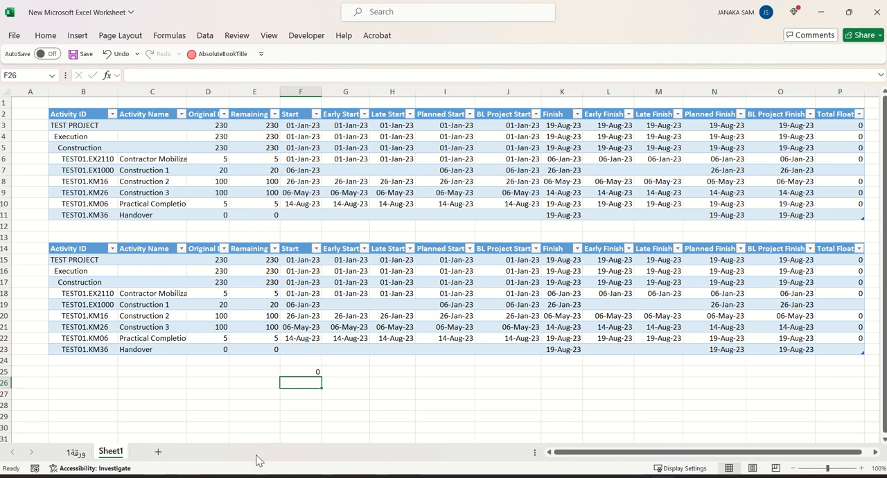
Review the formula in cell F25 and center the cell's content horizontally
{"action": "left_click", "coordinate": [301, 372]}
{"action": "double_click", "coordinate": [301, 373]}
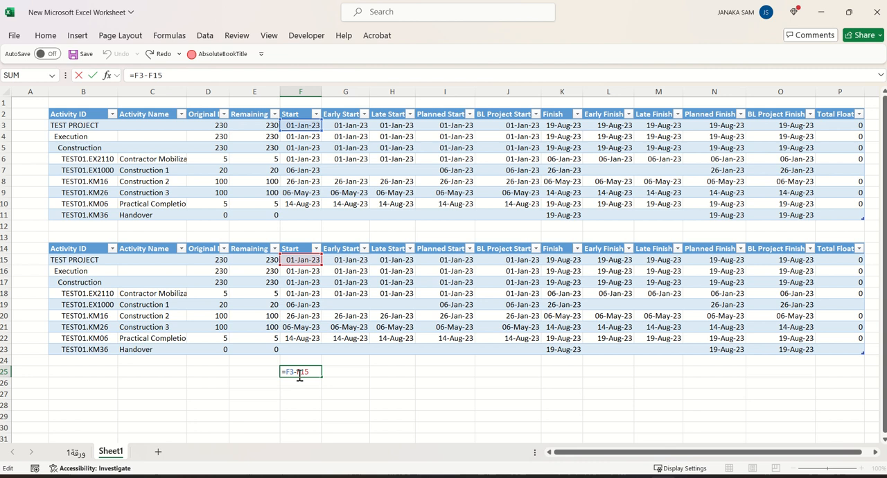
{"action": "key", "text": "ctrl+Return"}
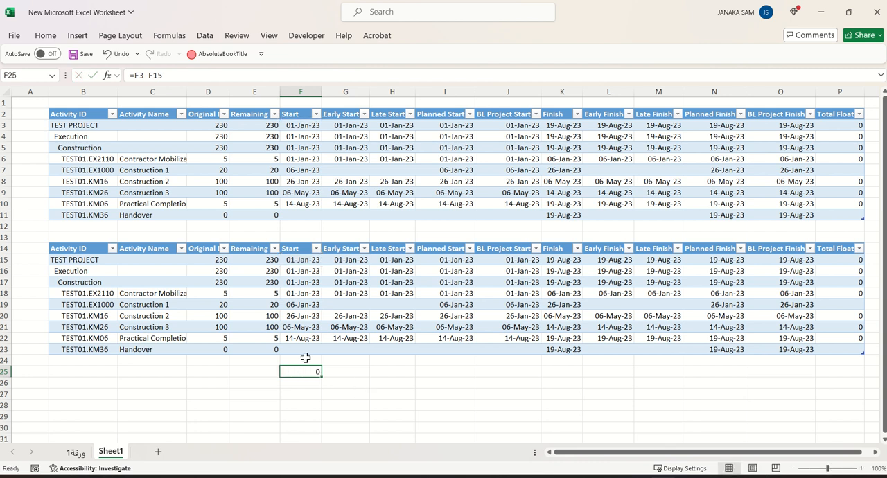
{"action": "left_click", "coordinate": [46, 36]}
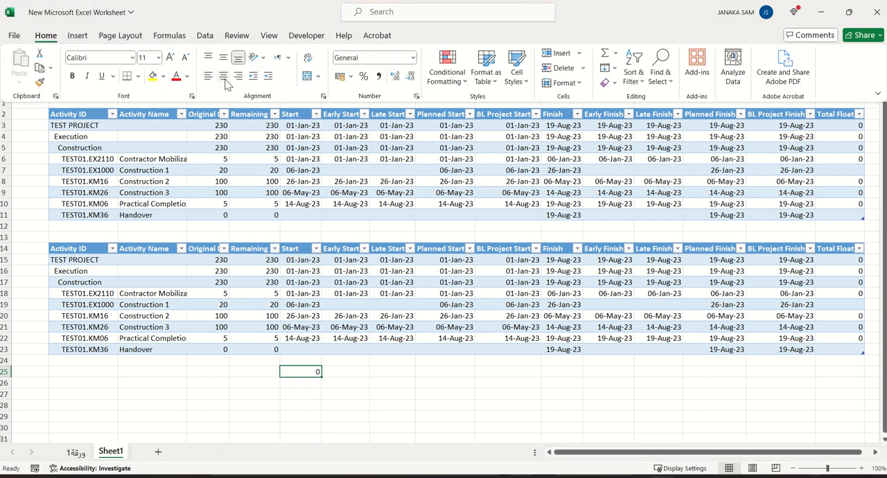
{"action": "left_click", "coordinate": [303, 375]}
Fill the date difference formula from F25 down to F36
{"action": "scroll", "coordinate": [323, 392], "scroll_direction": "down", "scroll_amount": 3}
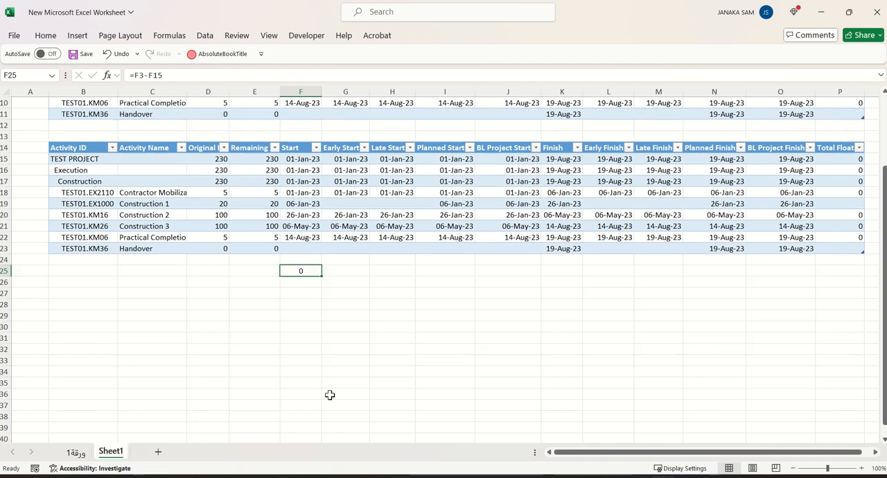
{"action": "left_click", "coordinate": [299, 294]}
{"action": "left_click", "coordinate": [300, 271]}
{"action": "left_click_drag", "start_coordinate": [321, 275], "coordinate": [323, 395]}
{"action": "left_click", "coordinate": [346, 372]}
{"action": "left_click", "coordinate": [301, 339]}
{"action": "left_click", "coordinate": [360, 395]}
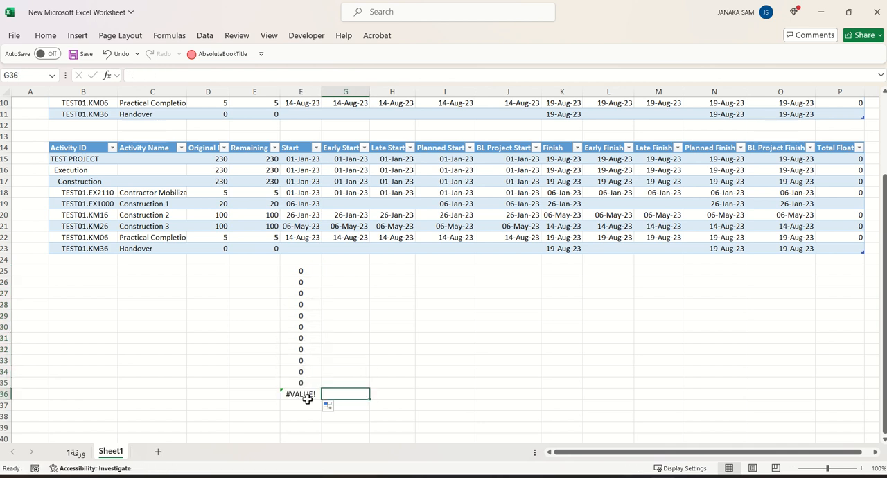
Inspect which cells the filled formula in F35 refers to, comparing with the upper table's first Start date
{"action": "scroll", "coordinate": [307, 400], "scroll_direction": "up", "scroll_amount": 3}
{"action": "left_click", "coordinate": [303, 125]}
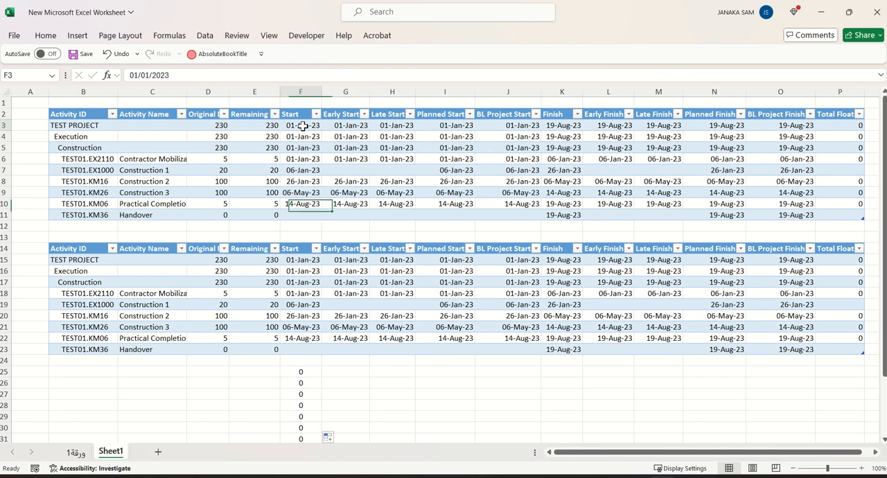
{"action": "scroll", "coordinate": [311, 375], "scroll_direction": "down", "scroll_amount": 4}
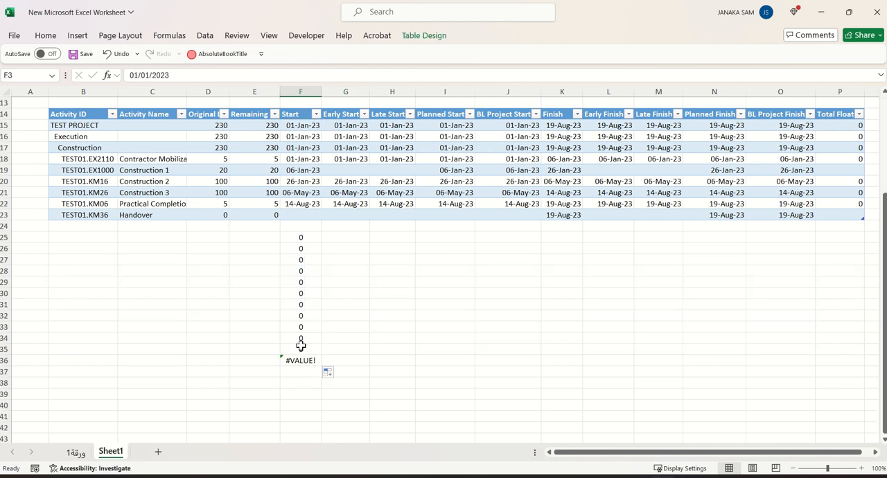
{"action": "double_click", "coordinate": [300, 345]}
{"action": "scroll", "coordinate": [326, 341], "scroll_direction": "up", "scroll_amount": 3}
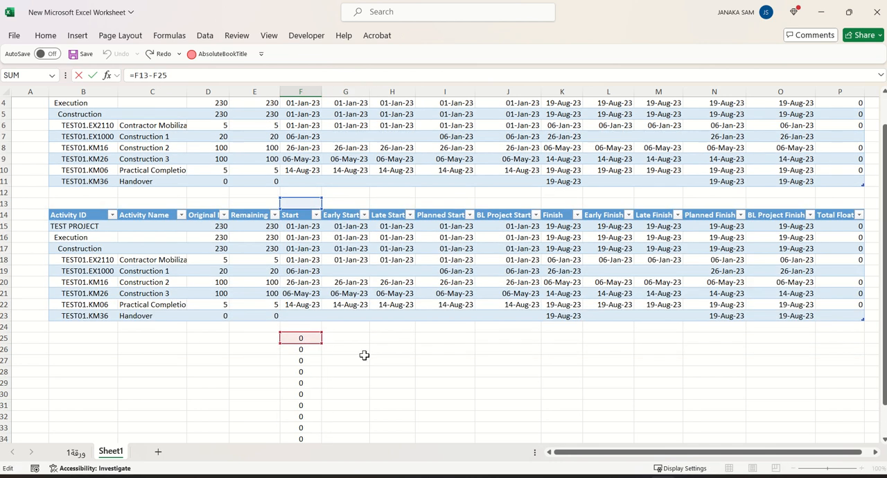
{"action": "key", "text": "Return"}
{"action": "scroll", "coordinate": [365, 355], "scroll_direction": "up", "scroll_amount": 2}
Check the cell references of the difference formulas in F25 through F30 one by one
{"action": "left_click", "coordinate": [304, 371]}
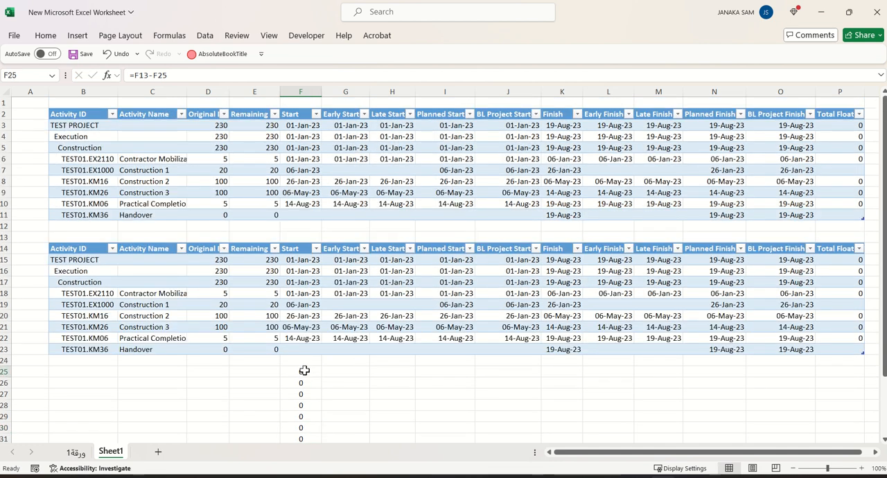
{"action": "double_click", "coordinate": [305, 371]}
{"action": "key", "text": "Return"}
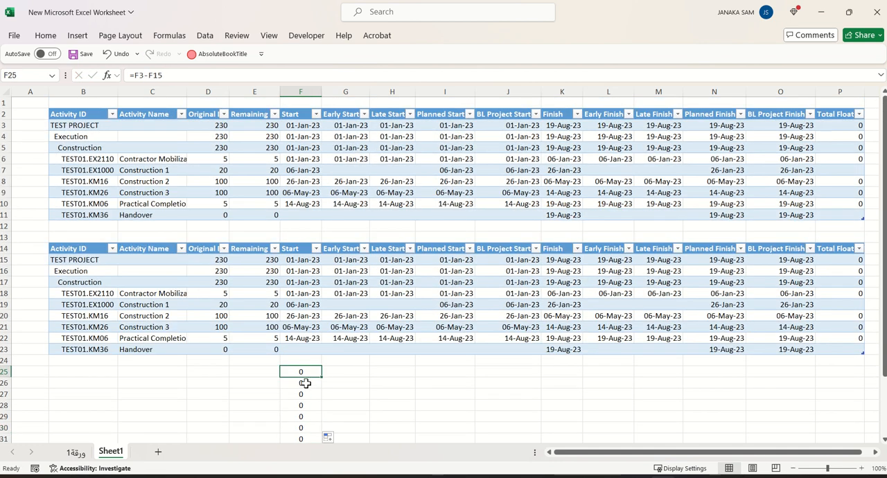
{"action": "double_click", "coordinate": [307, 384]}
{"action": "key", "text": "Return"}
{"action": "double_click", "coordinate": [307, 394]}
{"action": "scroll", "coordinate": [307, 394], "scroll_direction": "down", "scroll_amount": 3}
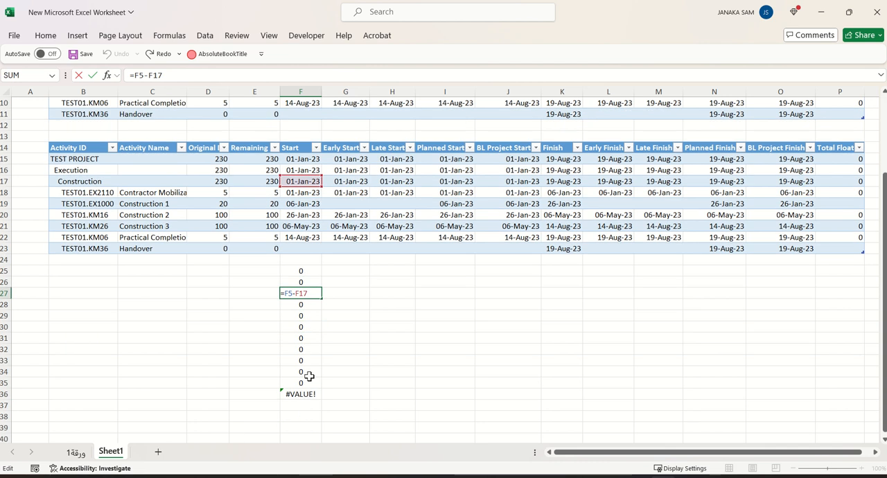
{"action": "key", "text": "Return"}
{"action": "double_click", "coordinate": [307, 305]}
{"action": "key", "text": "Return"}
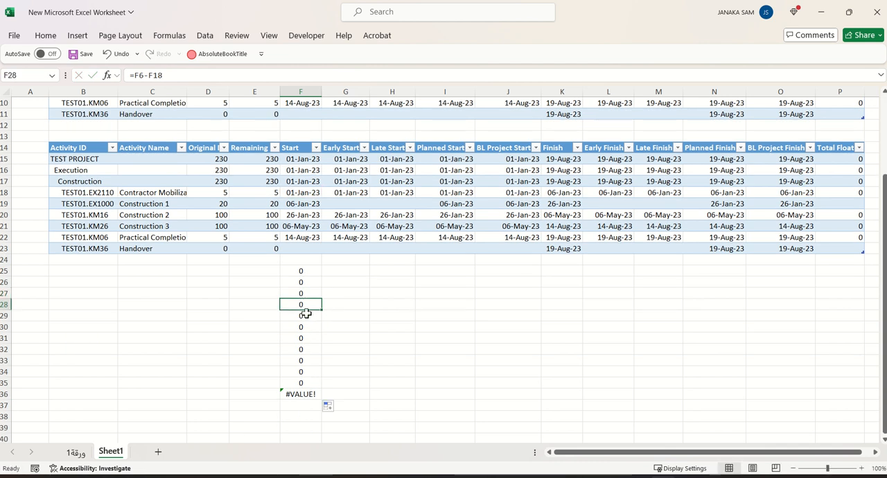
{"action": "double_click", "coordinate": [307, 316]}
{"action": "key", "text": "Return"}
{"action": "double_click", "coordinate": [308, 328]}
{"action": "key", "text": "Return"}
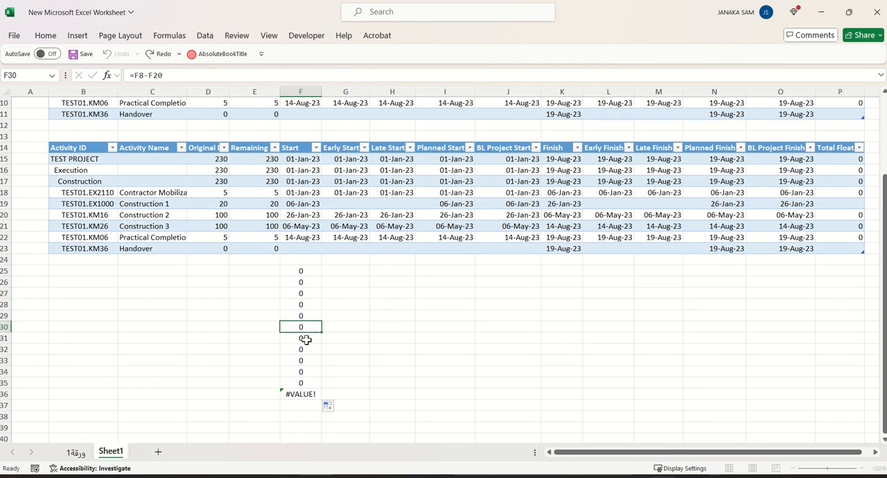
Check the cell references of the difference formulas in F31, F32 and F33 one by one
{"action": "double_click", "coordinate": [307, 339]}
{"action": "key", "text": "Return"}
{"action": "double_click", "coordinate": [308, 349]}
{"action": "key", "text": "Return"}
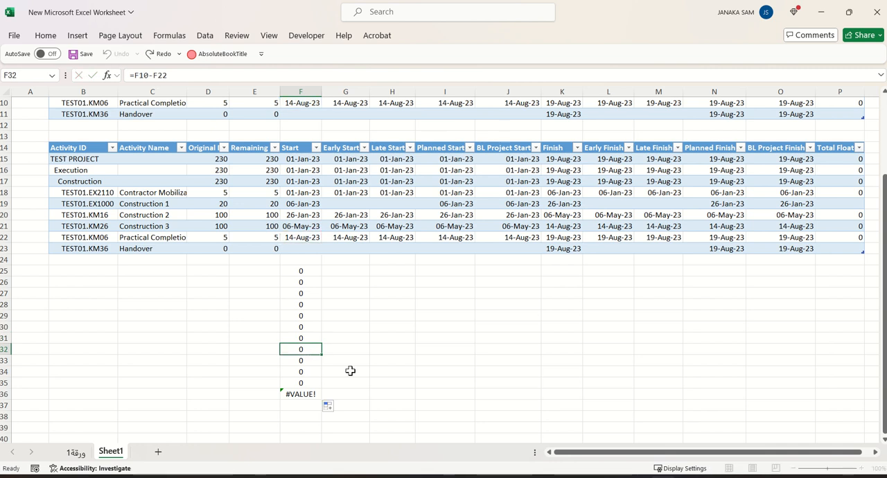
{"action": "double_click", "coordinate": [301, 360]}
{"action": "left_click", "coordinate": [348, 377]}
{"action": "key", "text": "Escape"}
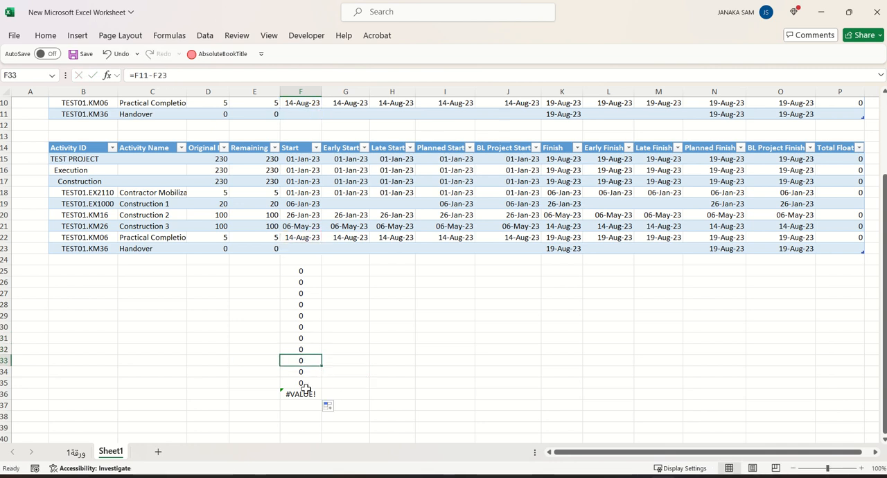
Clear the surplus formulas from cells F34 to F36
{"action": "left_click_drag", "start_coordinate": [296, 371], "coordinate": [291, 392]}
{"action": "key", "text": "Delete"}
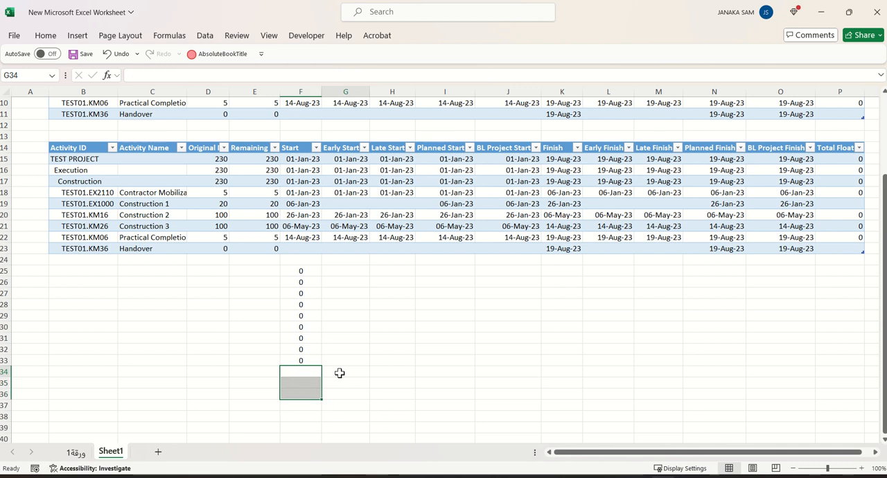
{"action": "left_click", "coordinate": [340, 373]}
Fill the difference formulas in F25:F33 across to column O and save the workbook
{"action": "left_click_drag", "start_coordinate": [304, 273], "coordinate": [804, 336]}
{"action": "left_click_drag", "start_coordinate": [428, 404], "coordinate": [437, 395]}
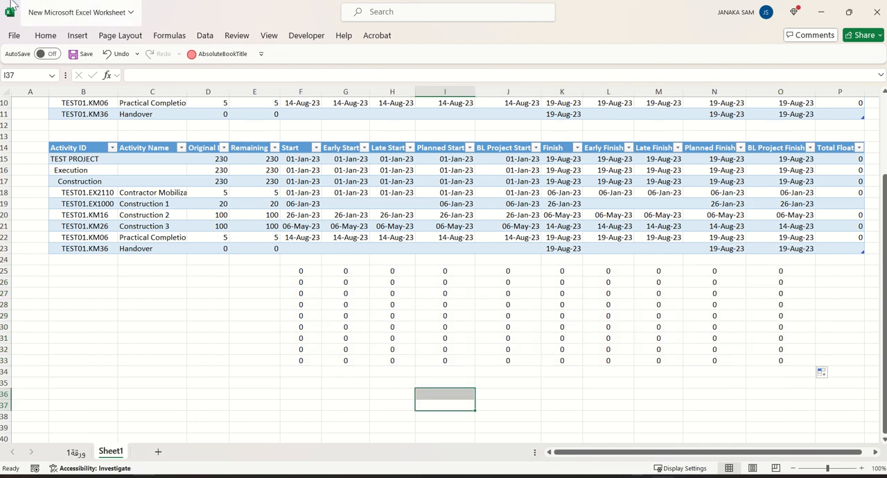
{"action": "left_click", "coordinate": [79, 55]}
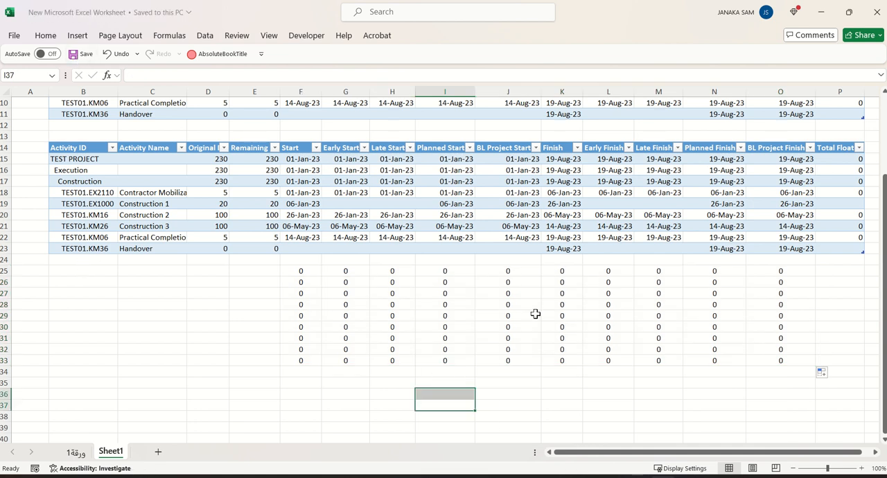
Narrow the BL Project Finish and Planned Finish columns (O and N) so the table takes less width
{"action": "left_click_drag", "start_coordinate": [232, 407], "coordinate": [228, 405]}
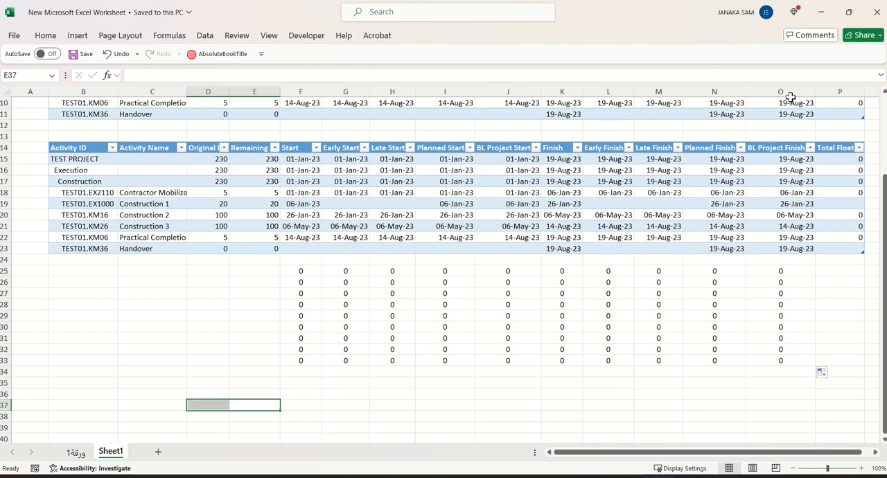
{"action": "left_click_drag", "start_coordinate": [816, 91], "coordinate": [799, 92]}
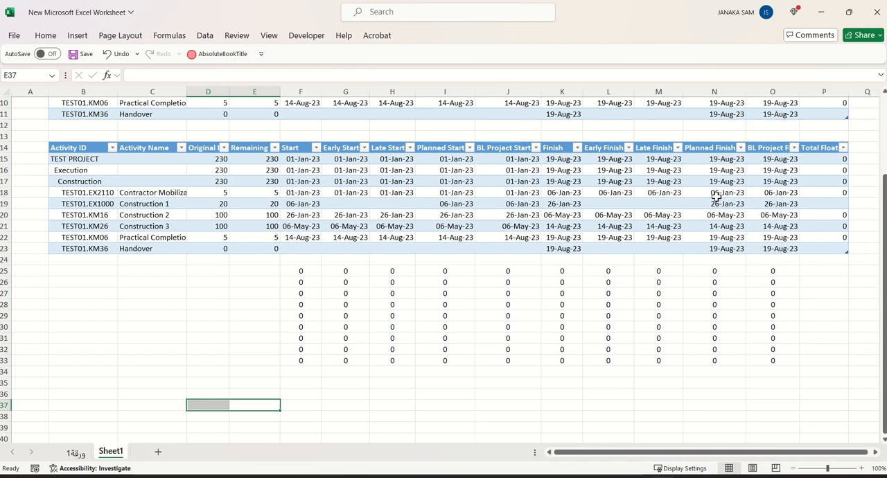
{"action": "left_click_drag", "start_coordinate": [744, 92], "coordinate": [731, 92]}
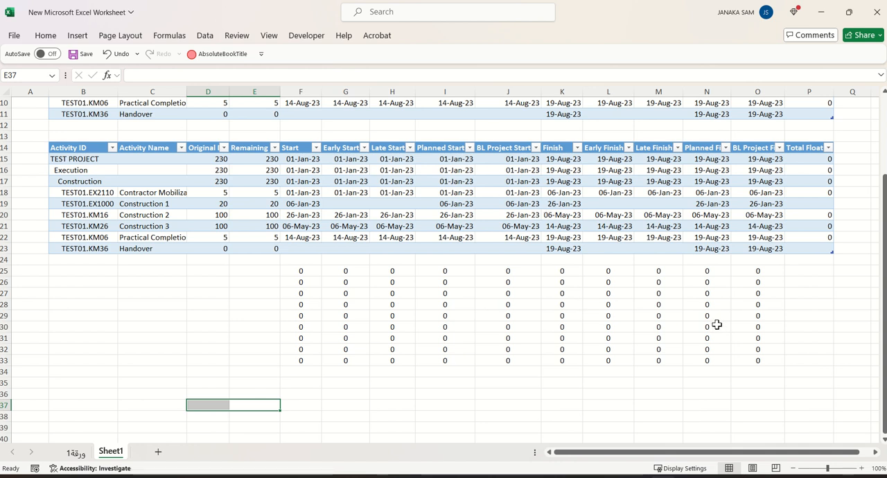
Switch to Primavera P6 and reschedule TEST PROJECT with the current data date set to 01-Feb-23
{"action": "scroll", "coordinate": [701, 338], "scroll_direction": "up", "scroll_amount": 3}
{"action": "scroll", "coordinate": [679, 342], "scroll_direction": "down", "scroll_amount": 5}
{"action": "scroll", "coordinate": [681, 342], "scroll_direction": "up", "scroll_amount": 5}
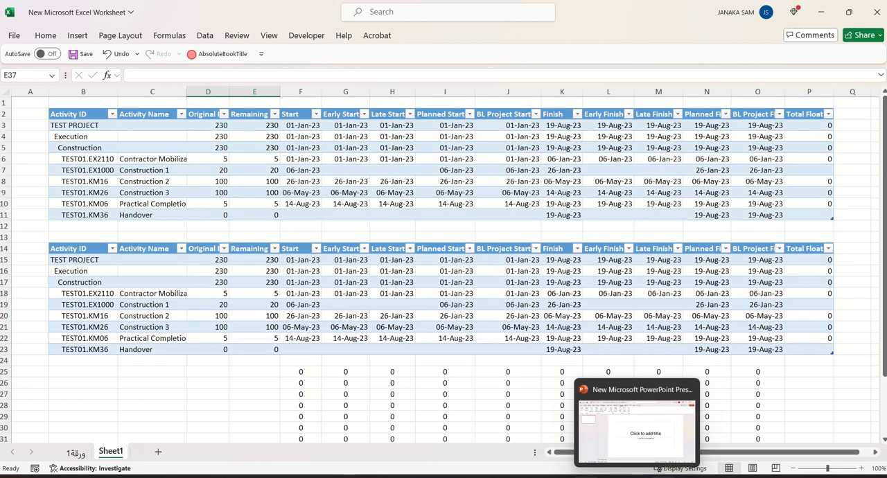
{"action": "left_click", "coordinate": [587, 477]}
{"action": "left_click", "coordinate": [479, 222]}
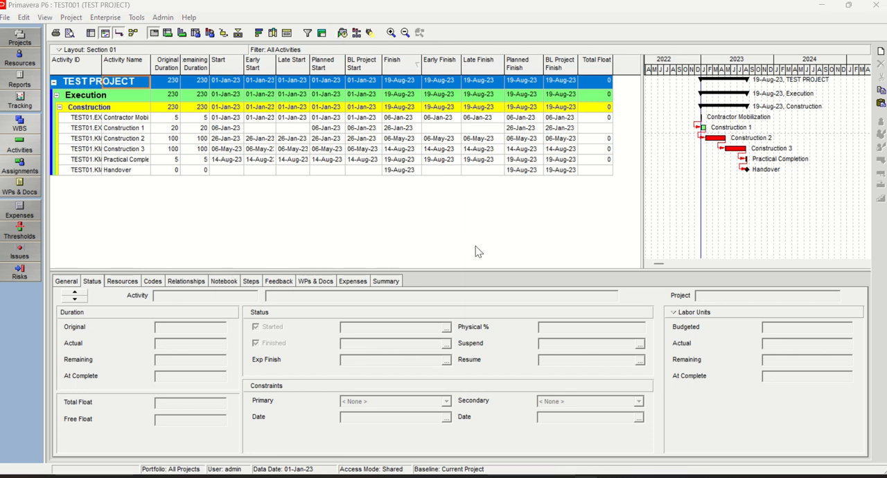
{"action": "key", "text": "F9"}
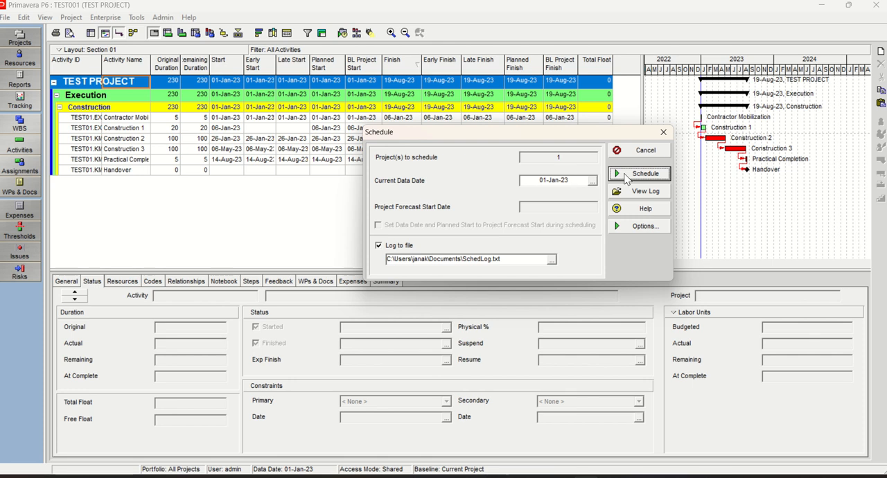
{"action": "left_click", "coordinate": [592, 181]}
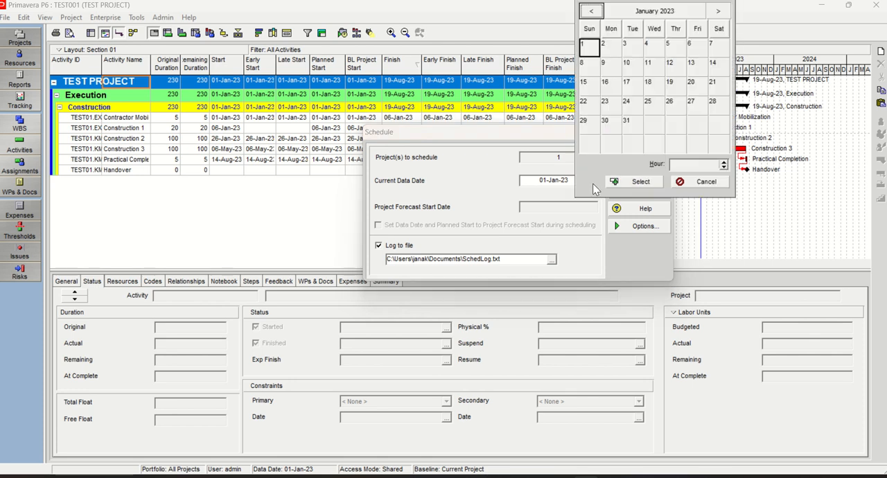
{"action": "left_click", "coordinate": [718, 11]}
{"action": "double_click", "coordinate": [654, 52]}
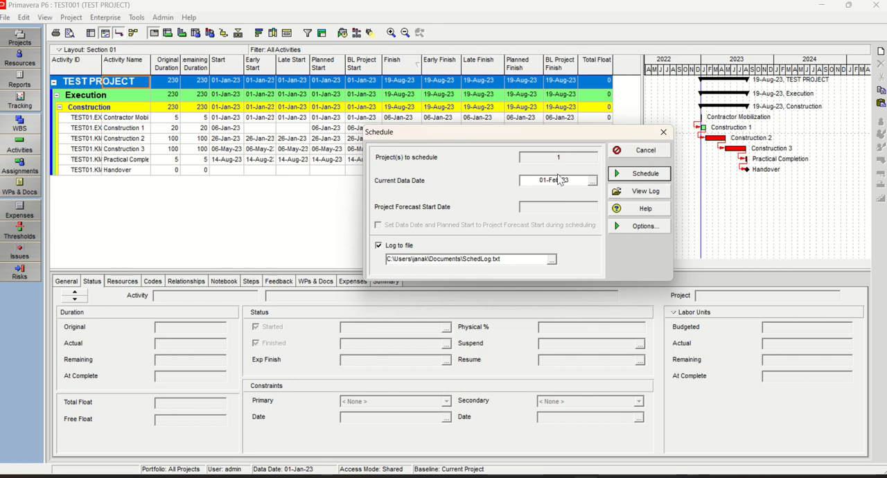
{"action": "left_click", "coordinate": [646, 175]}
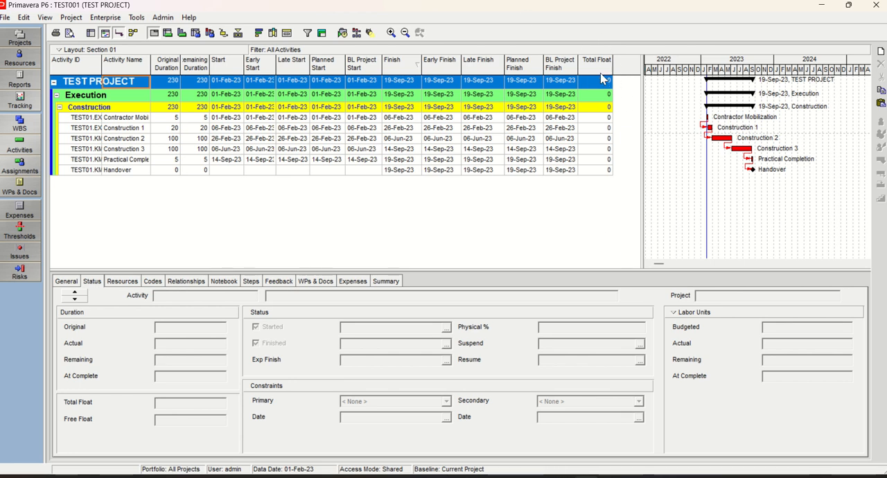
Copy all rescheduled activity rows from Primavera P6 and paste them over the lower Excel table starting at B14
{"action": "left_click", "coordinate": [123, 119]}
{"action": "key", "text": "ctrl+a"}
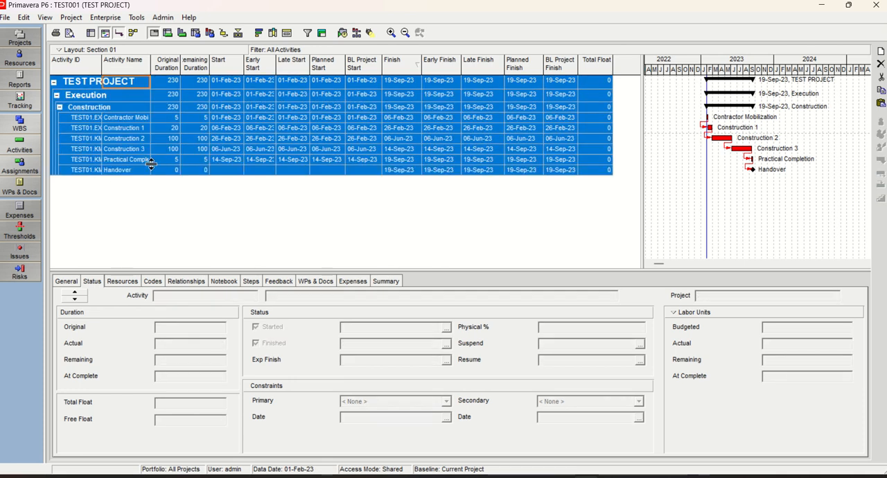
{"action": "right_click", "coordinate": [148, 119]}
{"action": "left_click", "coordinate": [182, 153]}
{"action": "left_click", "coordinate": [652, 477]}
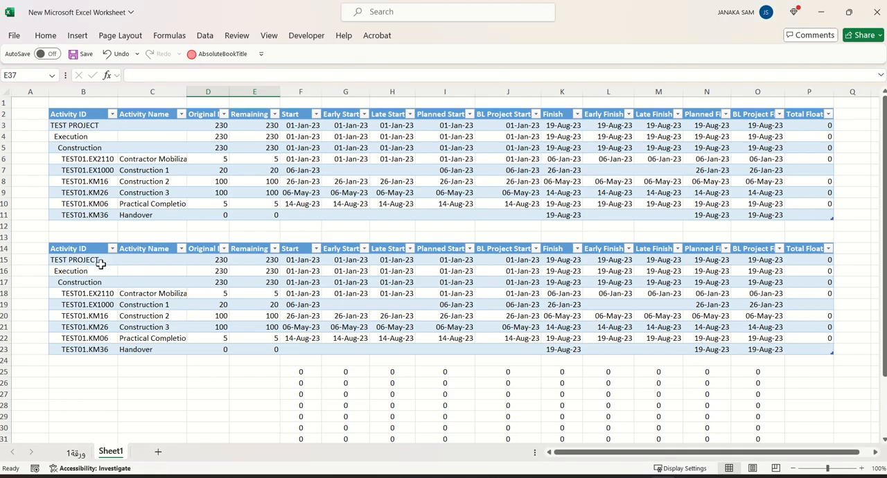
{"action": "left_click", "coordinate": [70, 248]}
{"action": "right_click", "coordinate": [78, 251]}
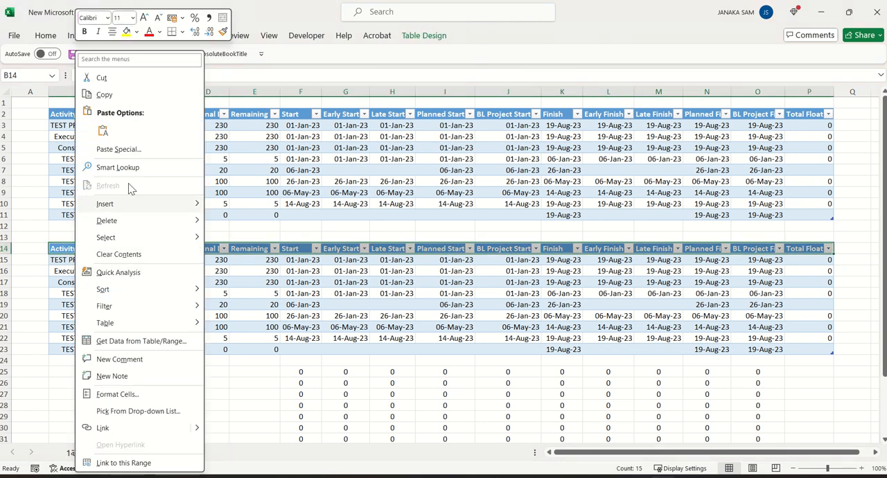
{"action": "left_click", "coordinate": [103, 131]}
{"action": "scroll", "coordinate": [548, 374], "scroll_direction": "down", "scroll_amount": 3}
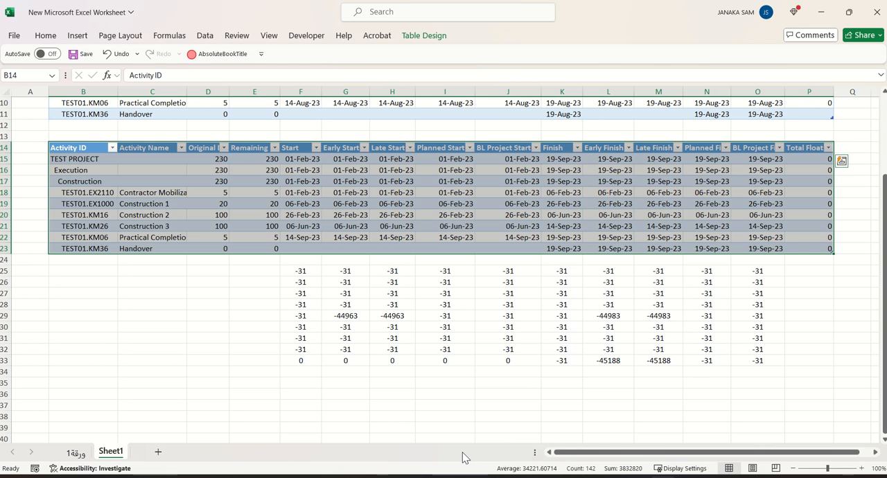
Enter the total float difference formula =P3-P15 in cell P25
{"action": "left_click", "coordinate": [812, 351]}
{"action": "left_click", "coordinate": [810, 272]}
{"action": "type", "text": "="}
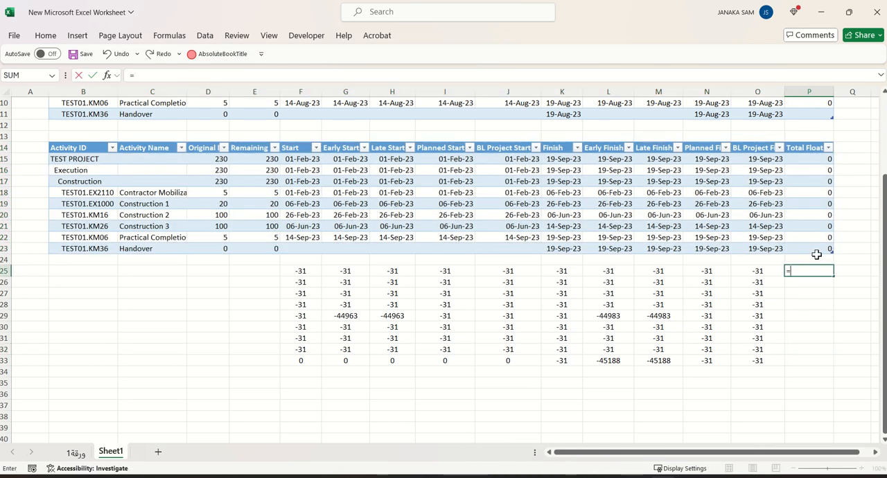
{"action": "scroll", "coordinate": [815, 252], "scroll_direction": "up", "scroll_amount": 3}
{"action": "left_click", "coordinate": [818, 126]}
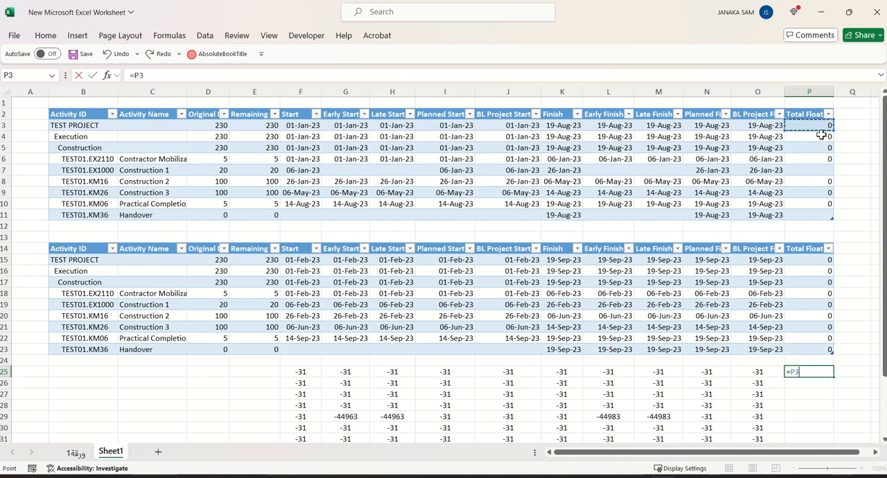
{"action": "type", "text": "-"}
{"action": "left_click", "coordinate": [816, 260]}
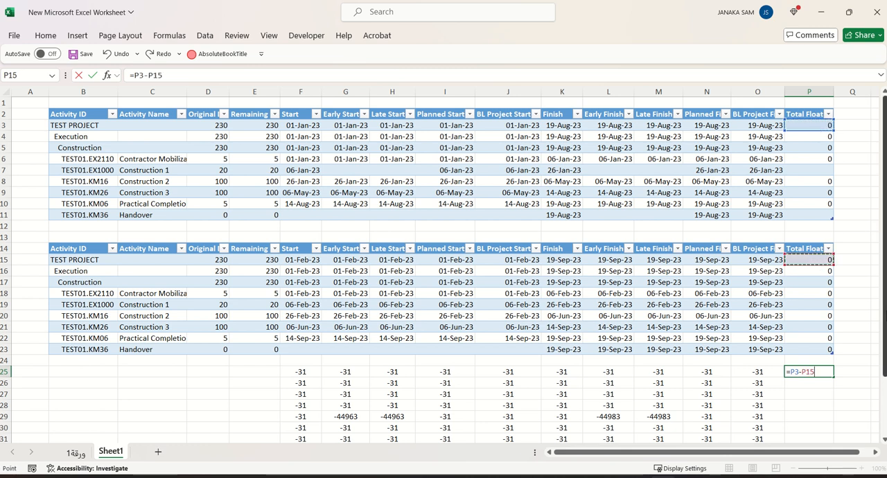
{"action": "key", "text": "Return"}
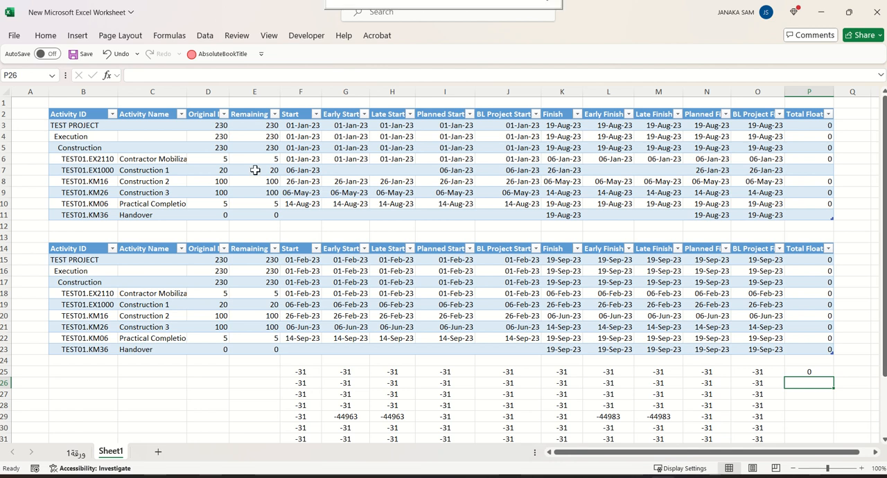
{"action": "mouse_move", "coordinate": [352, 2]}
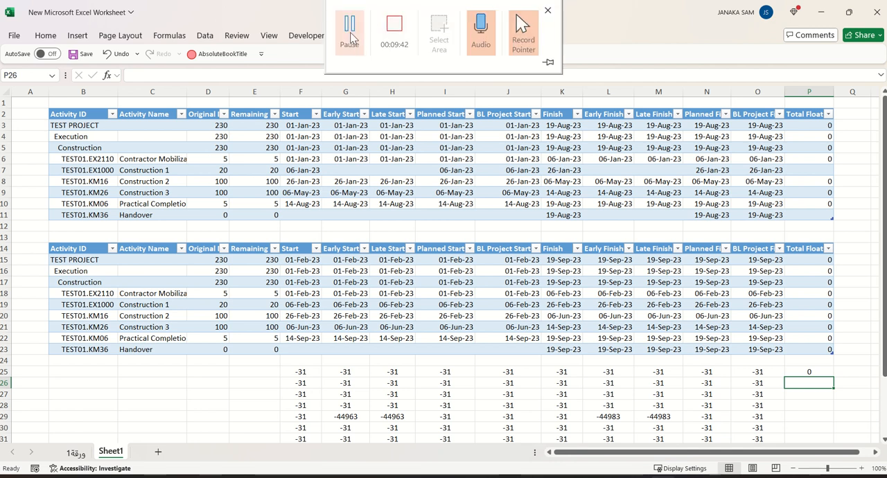
{"action": "left_click", "coordinate": [350, 33]}
{"action": "scroll", "coordinate": [598, 186], "scroll_direction": "down", "scroll_amount": 2}
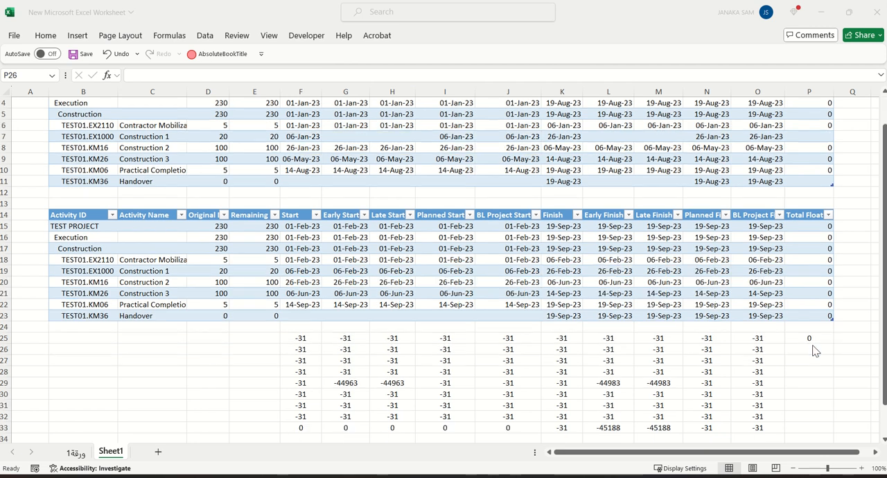
{"action": "mouse_move", "coordinate": [403, 6]}
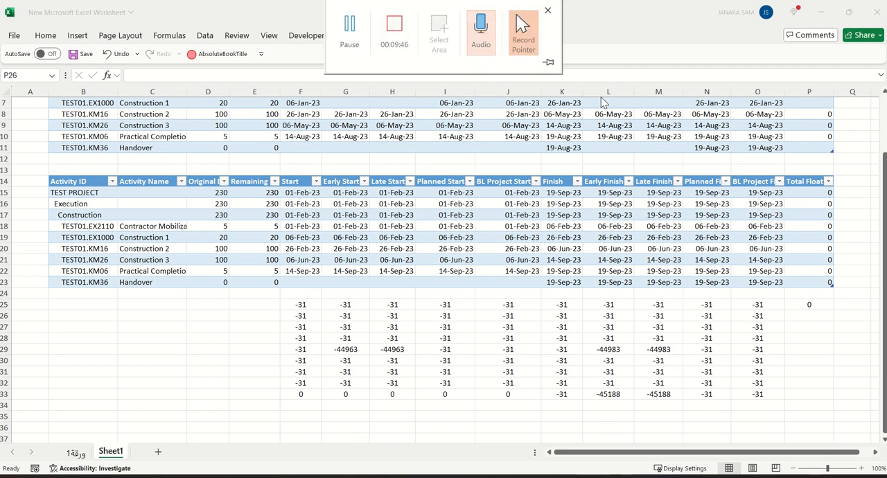
Fill the total float difference formula from P25 down to P33
{"action": "scroll", "coordinate": [832, 301], "scroll_direction": "down", "scroll_amount": 2}
{"action": "left_click", "coordinate": [810, 238]}
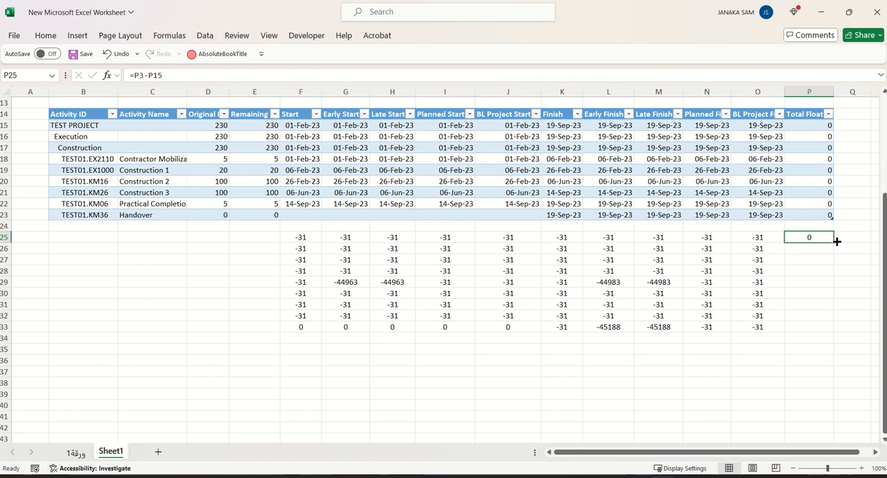
{"action": "left_click_drag", "start_coordinate": [834, 241], "coordinate": [827, 335]}
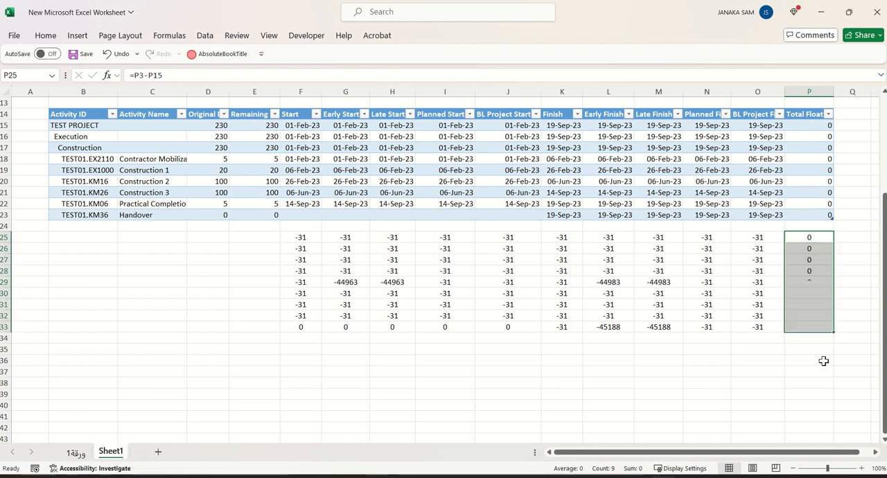
{"action": "left_click", "coordinate": [768, 392]}
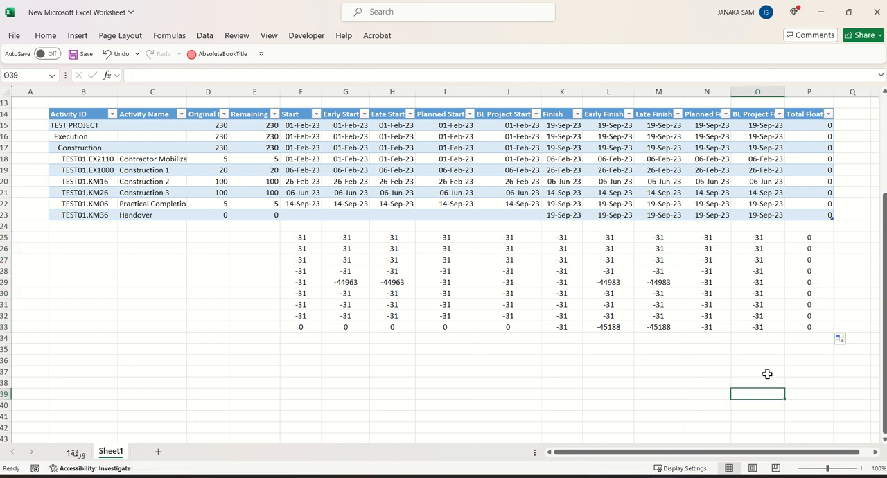
Center the contents of the whole Total Float column P horizontally
{"action": "left_click", "coordinate": [822, 96]}
{"action": "left_click", "coordinate": [45, 36]}
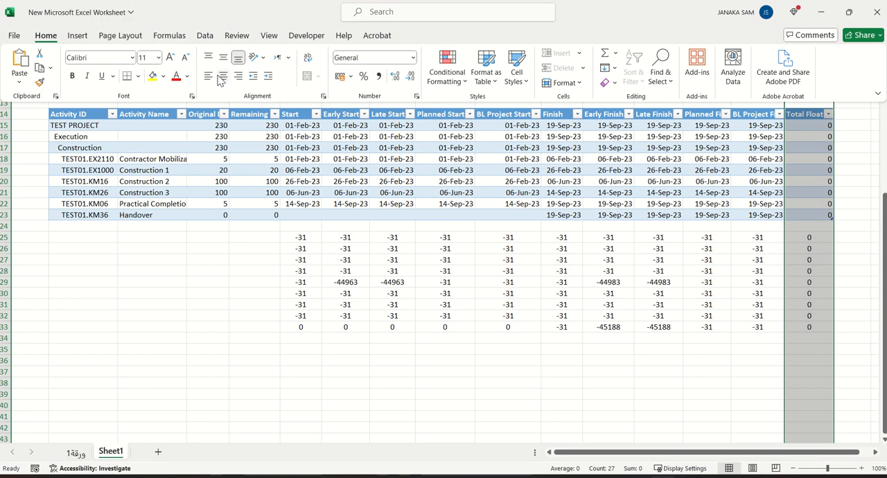
{"action": "left_click", "coordinate": [223, 77]}
{"action": "left_click", "coordinate": [597, 408]}
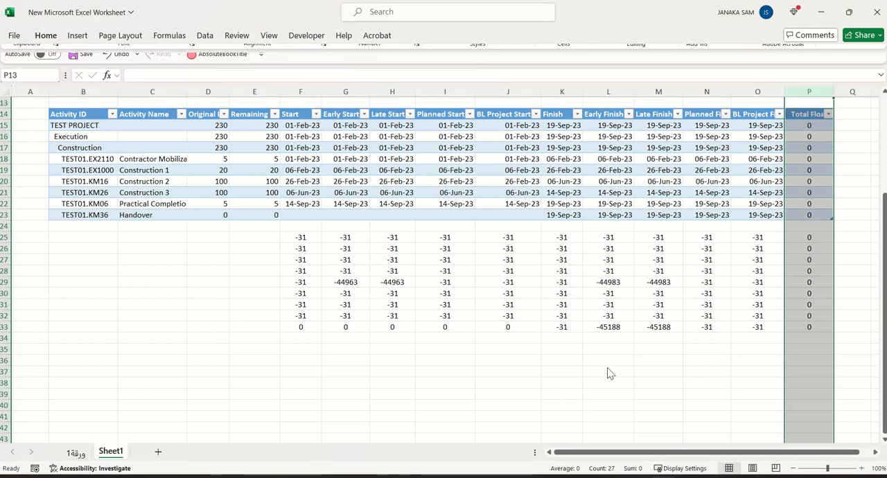
{"action": "left_click", "coordinate": [581, 405]}
Review the difference rows below both tables and inspect the Early Start difference formula in cell G29
{"action": "scroll", "coordinate": [812, 372], "scroll_direction": "up", "scroll_amount": 4}
{"action": "scroll", "coordinate": [811, 384], "scroll_direction": "down", "scroll_amount": 1}
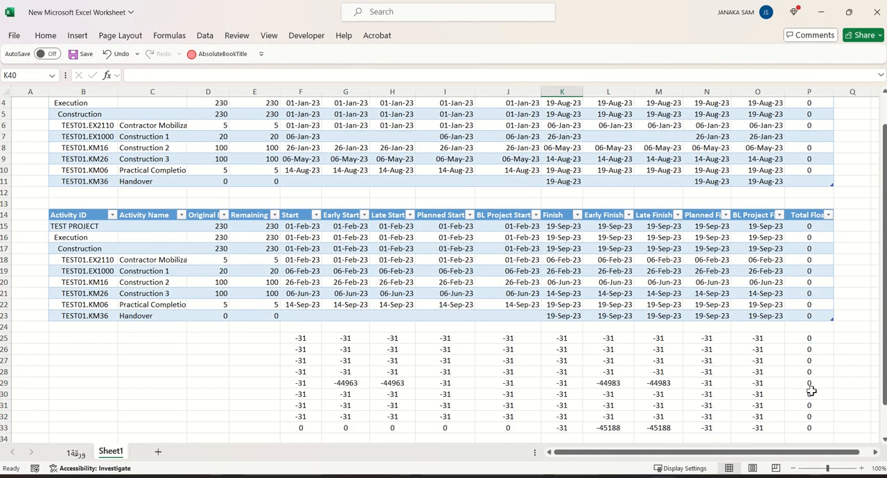
{"action": "scroll", "coordinate": [800, 352], "scroll_direction": "down", "scroll_amount": 2}
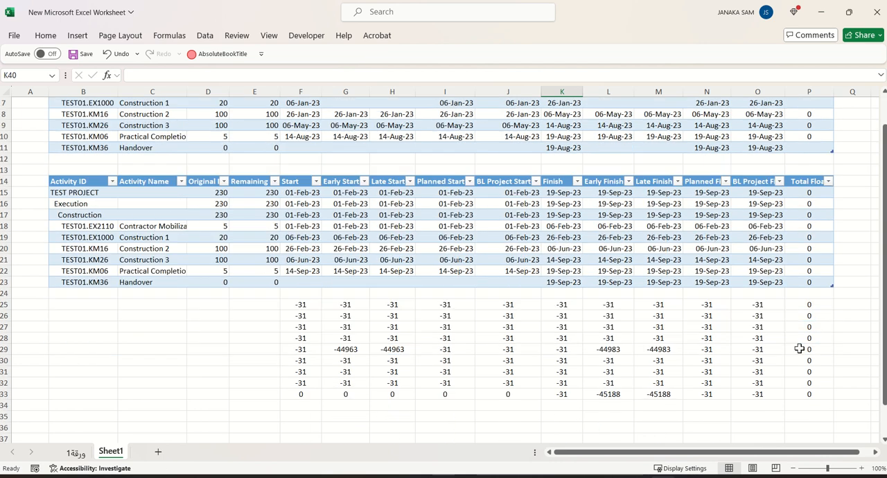
{"action": "scroll", "coordinate": [285, 295], "scroll_direction": "up", "scroll_amount": 3}
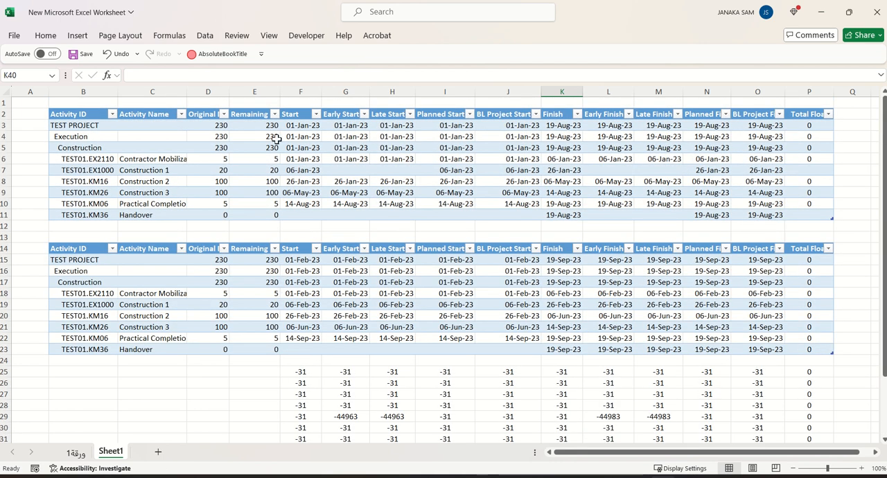
{"action": "scroll", "coordinate": [338, 388], "scroll_direction": "down", "scroll_amount": 2}
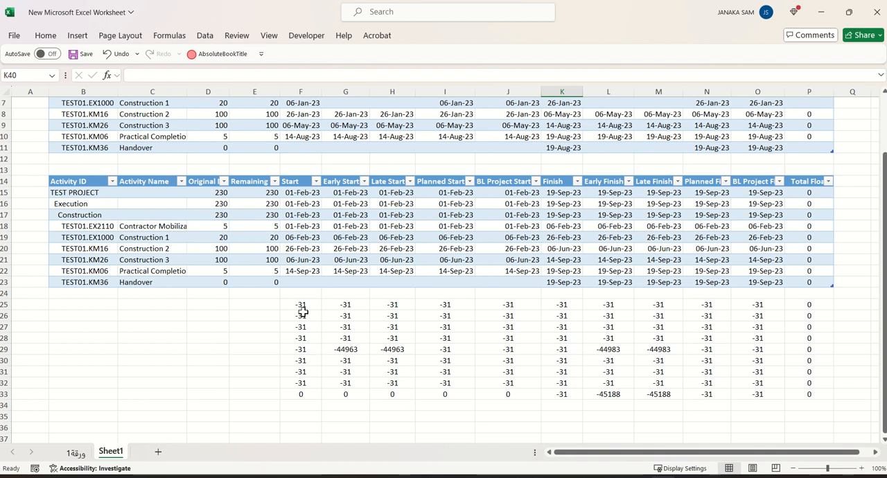
{"action": "double_click", "coordinate": [353, 353]}
{"action": "scroll", "coordinate": [355, 353], "scroll_direction": "up", "scroll_amount": 2}
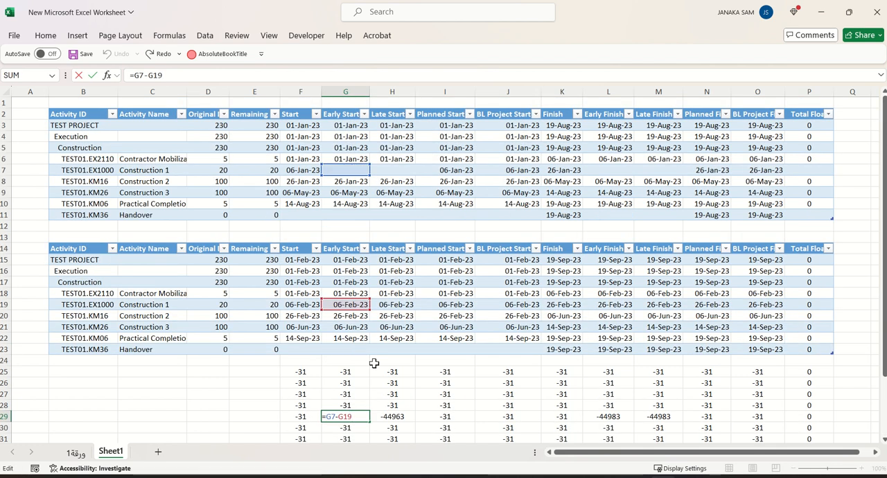
{"action": "key", "text": "ctrl+Return"}
Examine the start and finish date cells of the Construction 1 activity in the upper table
{"action": "left_click", "coordinate": [163, 170]}
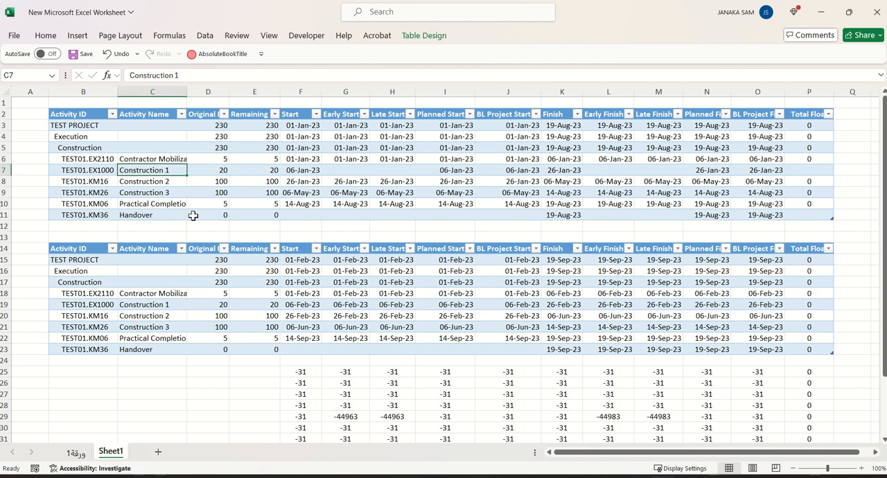
{"action": "left_click", "coordinate": [308, 170]}
{"action": "left_click", "coordinate": [143, 170]}
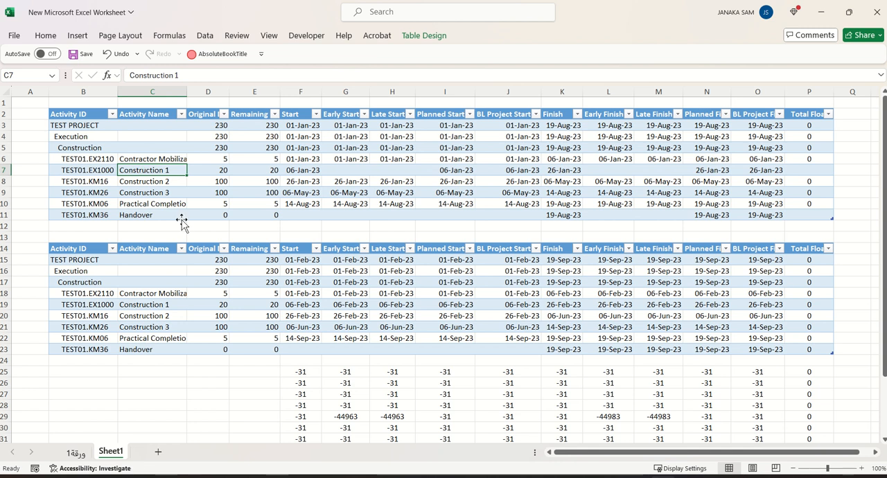
{"action": "left_click", "coordinate": [344, 168]}
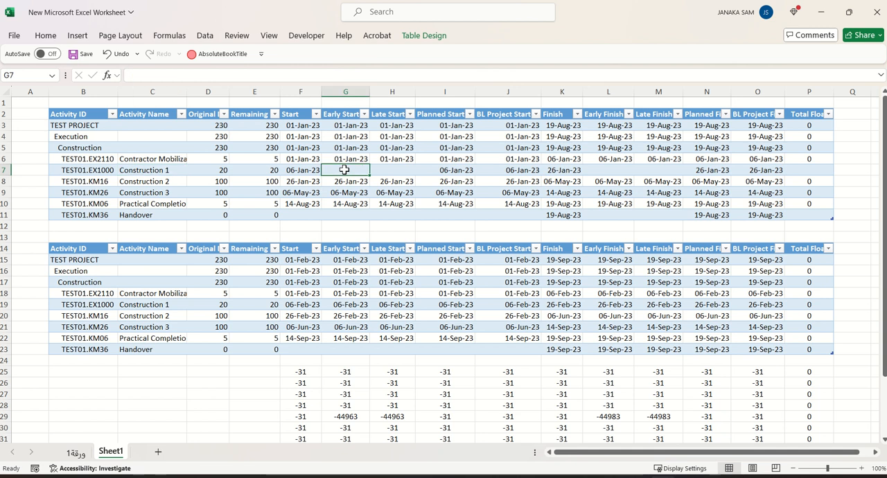
{"action": "left_click", "coordinate": [162, 161]}
{"action": "left_click", "coordinate": [352, 171]}
{"action": "left_click", "coordinate": [516, 172]}
{"action": "left_click", "coordinate": [563, 170]}
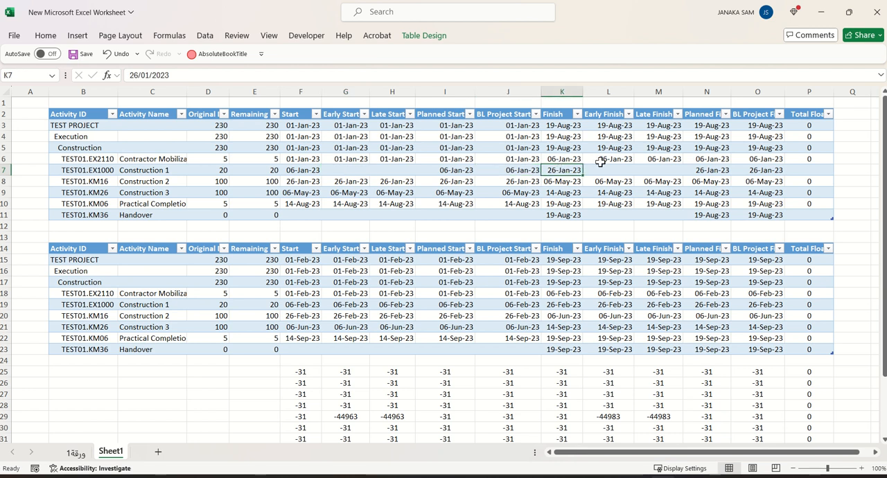
{"action": "left_click", "coordinate": [613, 169]}
{"action": "left_click", "coordinate": [684, 169]}
{"action": "left_click", "coordinate": [612, 168]}
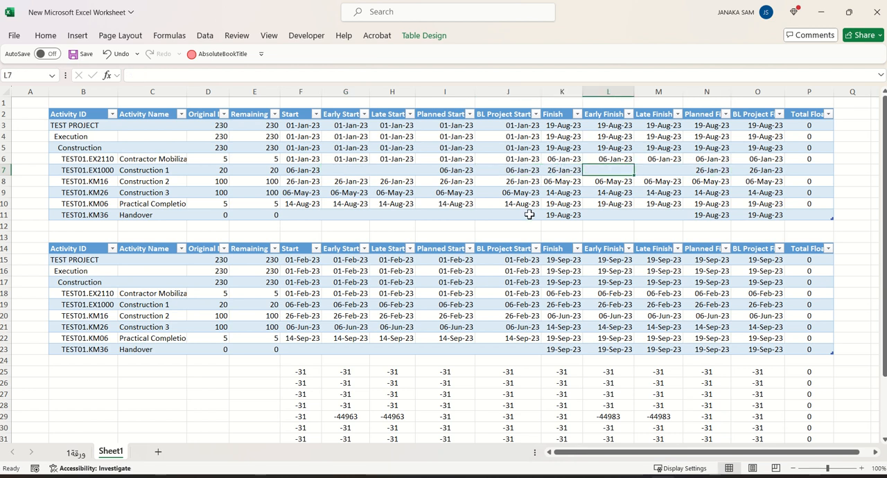
{"action": "left_click", "coordinate": [140, 168]}
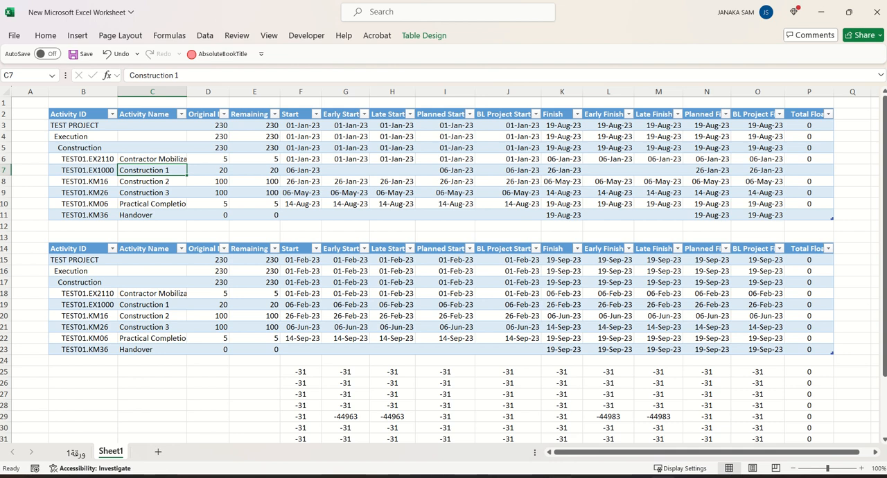
Compare Construction 1's Start and Early Start dates in Primavera P6 with its row in the upper Excel table
{"action": "left_click", "coordinate": [586, 477]}
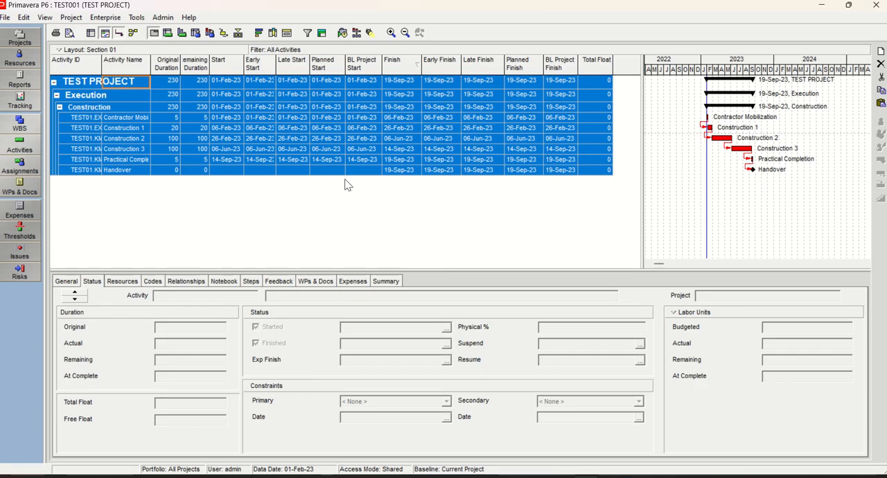
{"action": "left_click", "coordinate": [316, 228]}
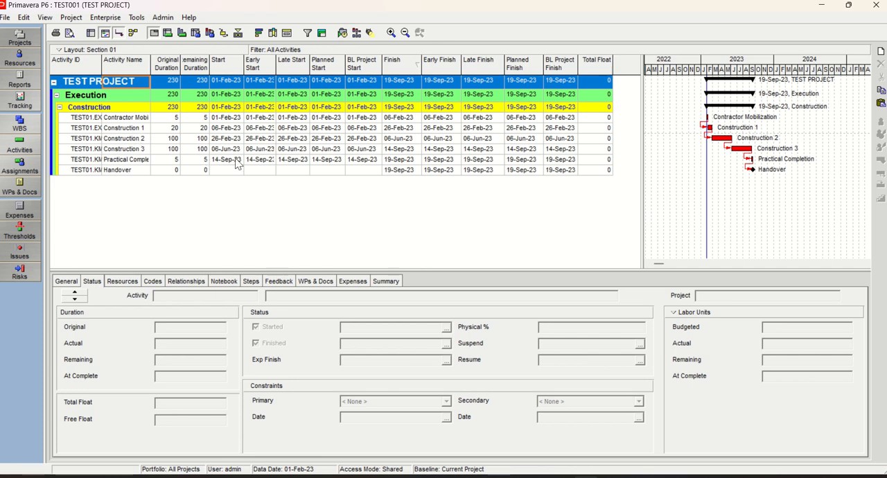
{"action": "left_click", "coordinate": [253, 128]}
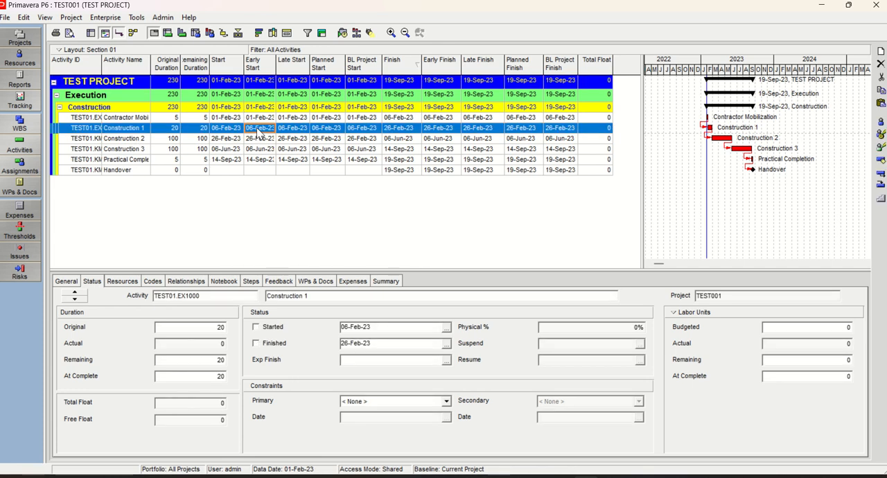
{"action": "key", "text": "alt+Tab"}
{"action": "left_click_drag", "start_coordinate": [305, 171], "coordinate": [305, 159]}
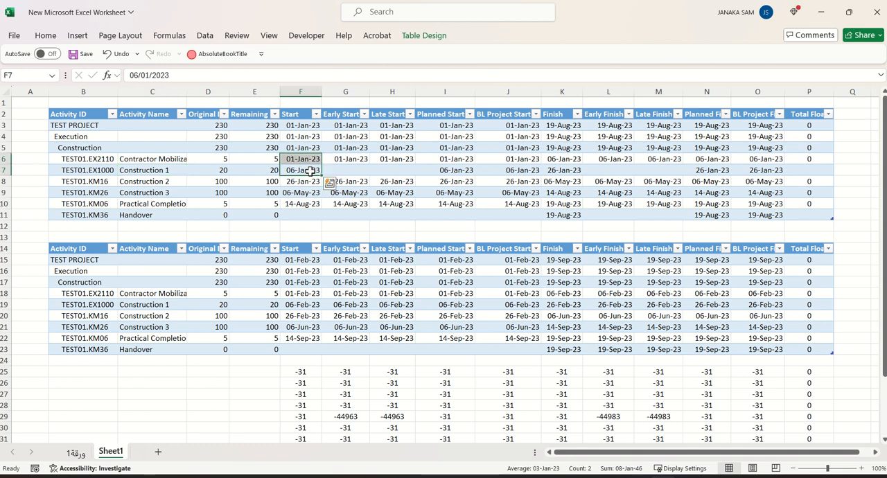
{"action": "left_click", "coordinate": [139, 168]}
{"action": "key", "text": "alt+Tab"}
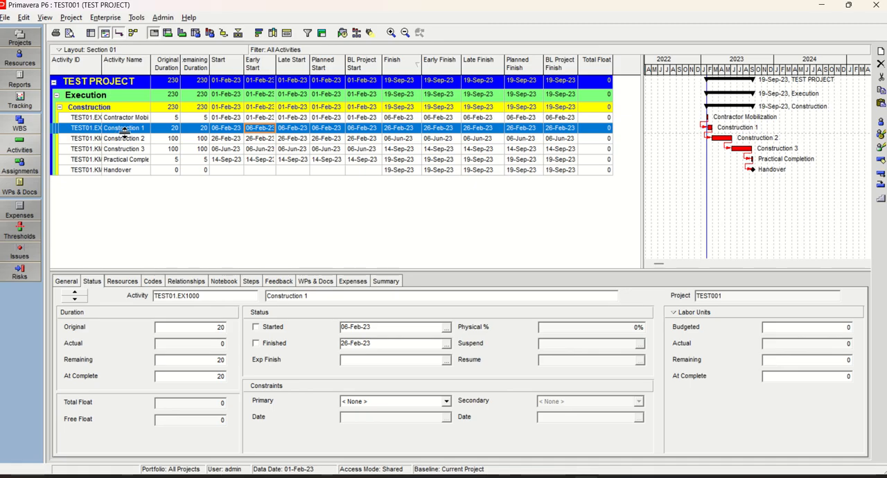
{"action": "key", "text": "alt+Tab"}
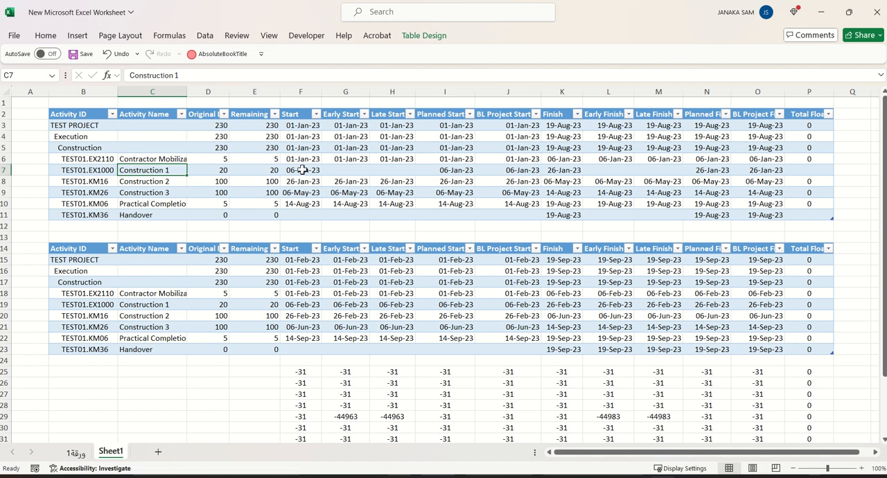
{"action": "left_click", "coordinate": [301, 170]}
{"action": "left_click", "coordinate": [345, 170]}
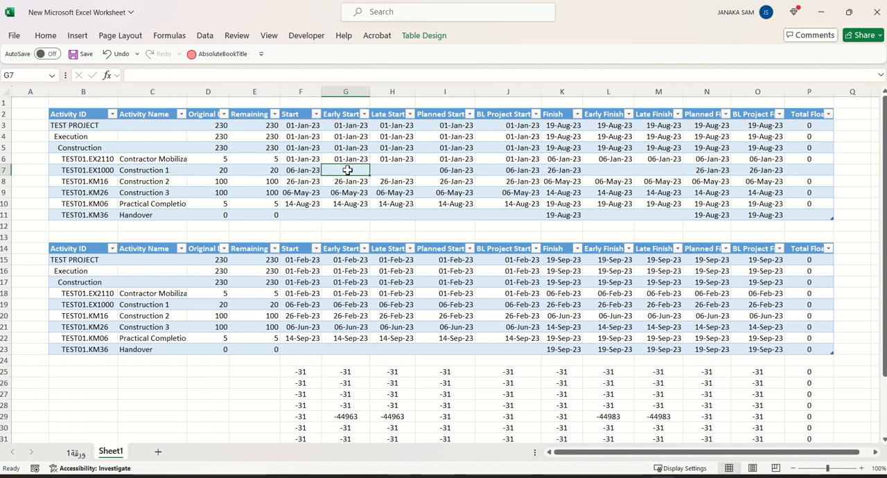
{"action": "left_click", "coordinate": [303, 169]}
{"action": "key", "text": "Right"}
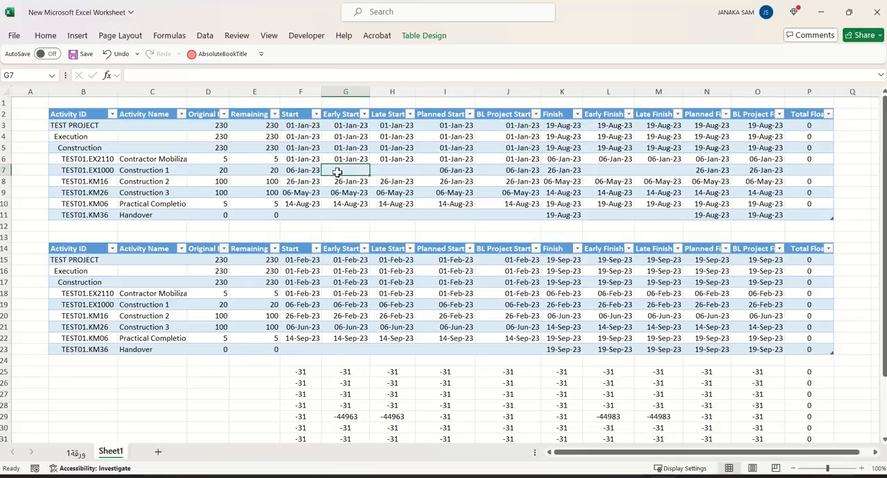
{"action": "key", "text": "alt+Tab"}
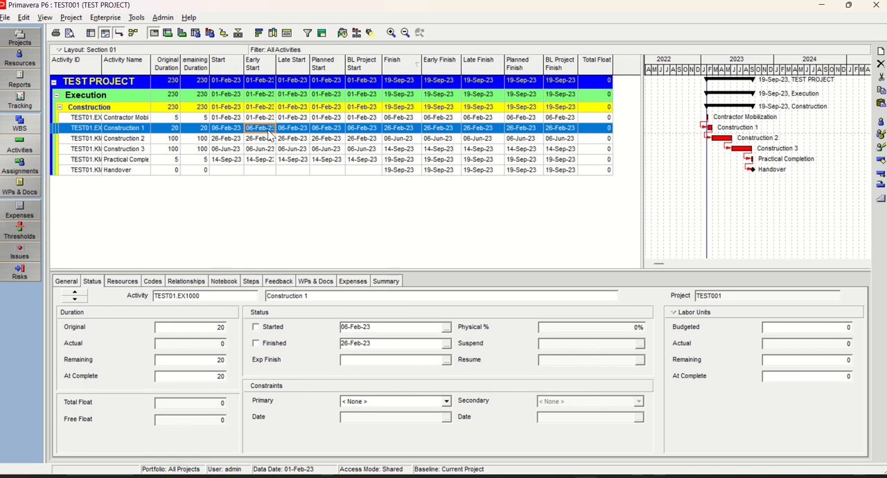
Copy all activity rows scheduled at 01-Feb-23 from Primavera P6 and paste them again over the lower Excel table at B14
{"action": "left_click", "coordinate": [98, 119]}
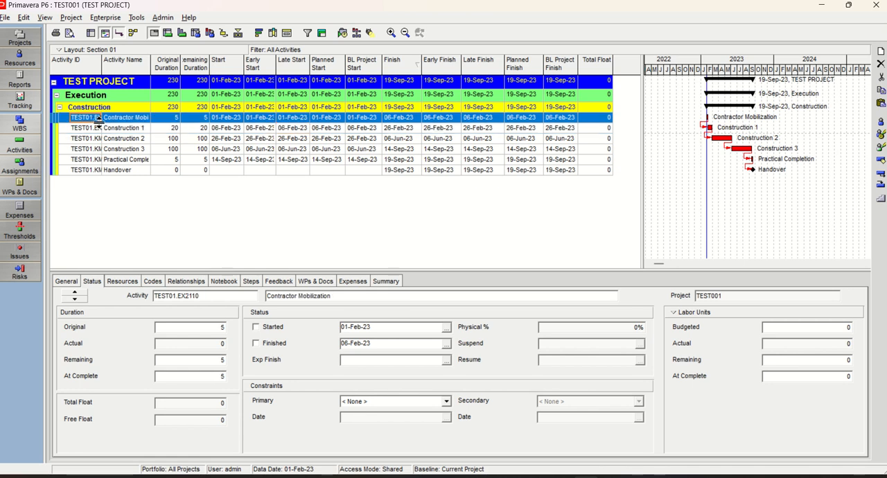
{"action": "key", "text": "ctrl+a"}
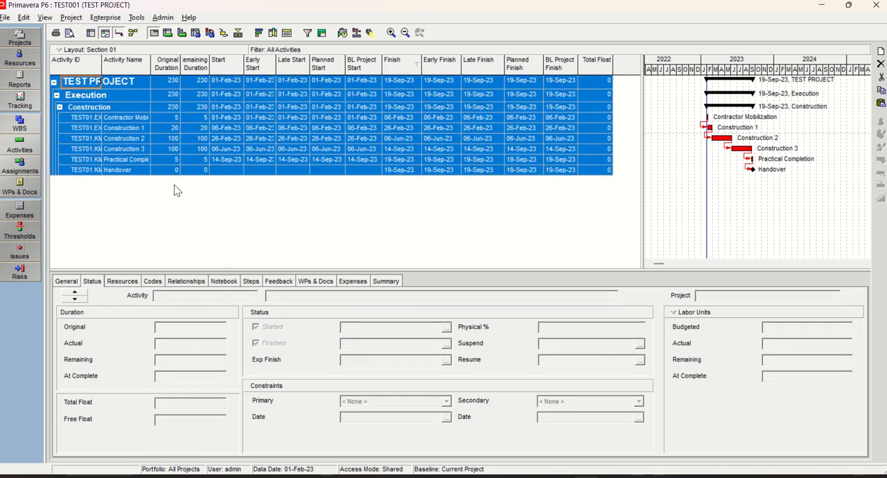
{"action": "right_click", "coordinate": [220, 126]}
{"action": "left_click", "coordinate": [244, 159]}
{"action": "key", "text": "alt+Tab"}
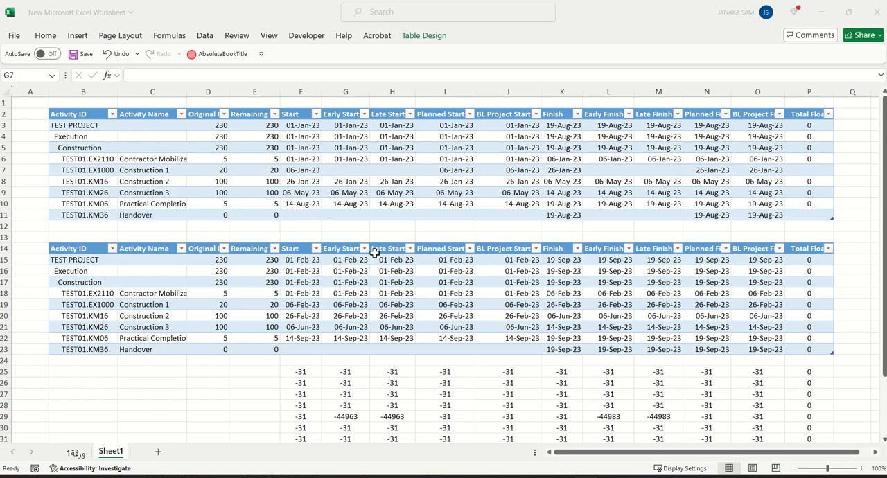
{"action": "left_click", "coordinate": [72, 251]}
{"action": "right_click", "coordinate": [73, 251]}
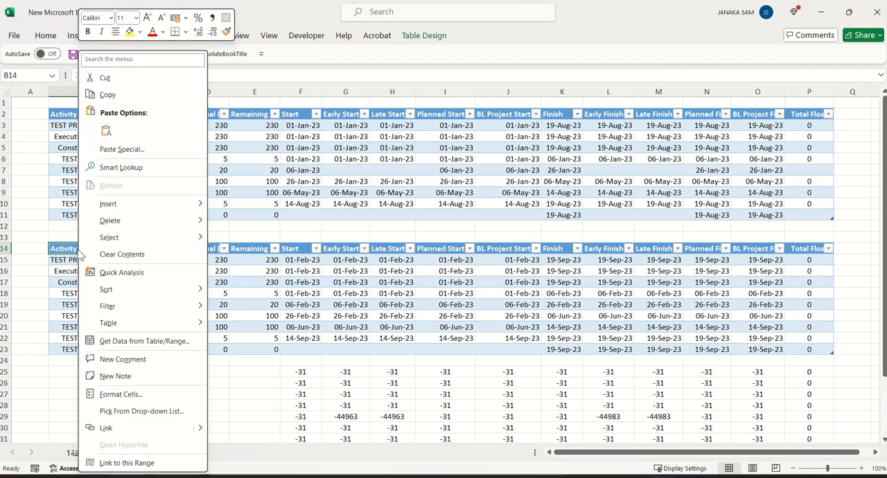
{"action": "left_click", "coordinate": [105, 127]}
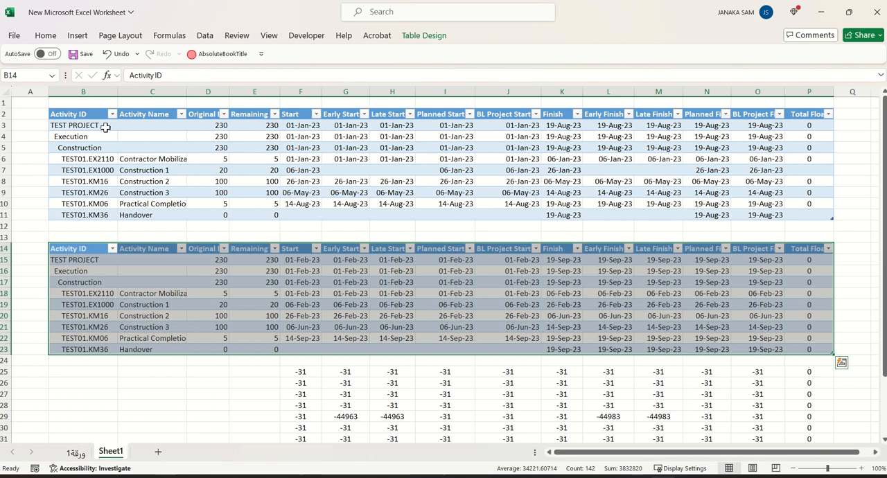
{"action": "left_click", "coordinate": [195, 393]}
Switch to Primavera P6 and reschedule the project with the current data date set to 01-Jan-23
{"action": "key", "text": "alt+Tab"}
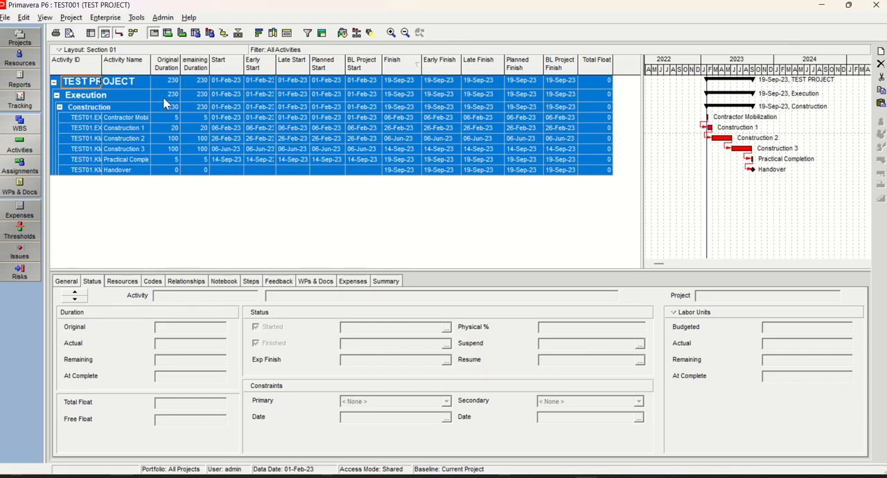
{"action": "left_click", "coordinate": [344, 33]}
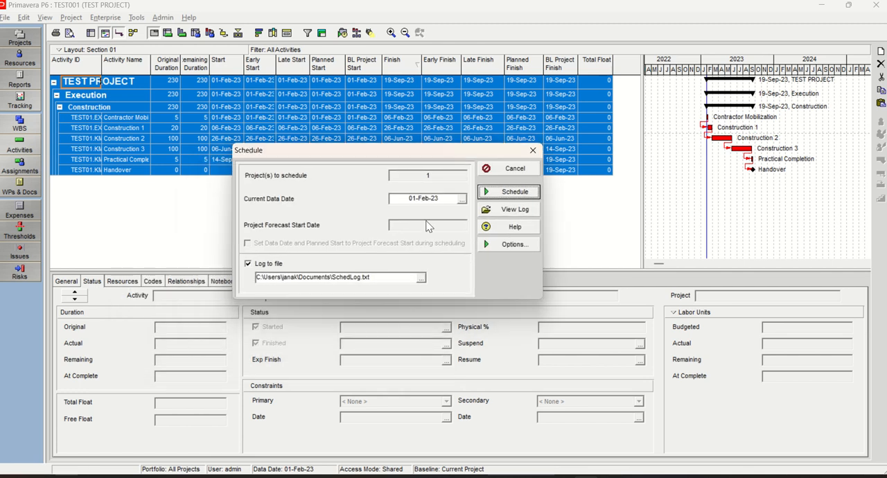
{"action": "left_click", "coordinate": [462, 199]}
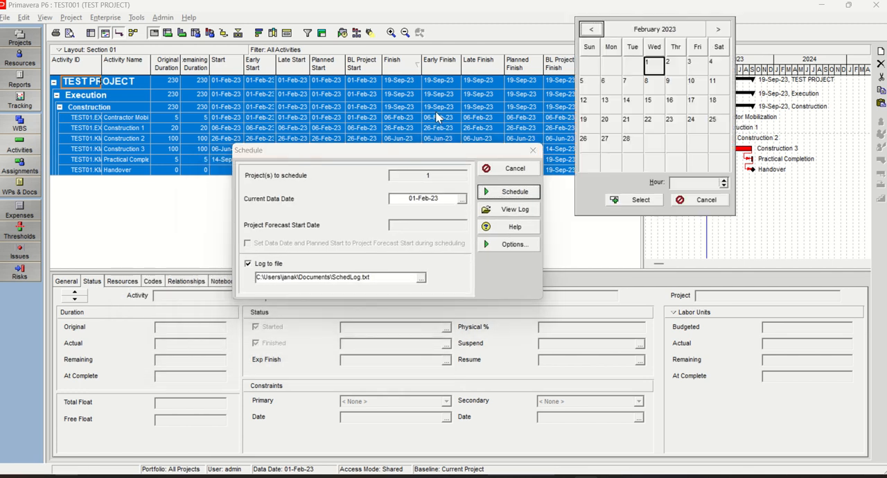
{"action": "left_click", "coordinate": [591, 29]}
{"action": "double_click", "coordinate": [588, 65]}
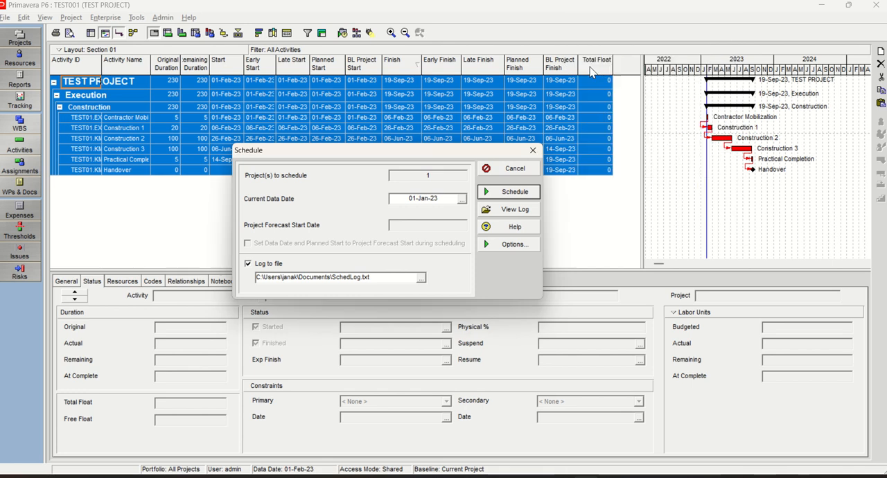
{"action": "left_click", "coordinate": [514, 192]}
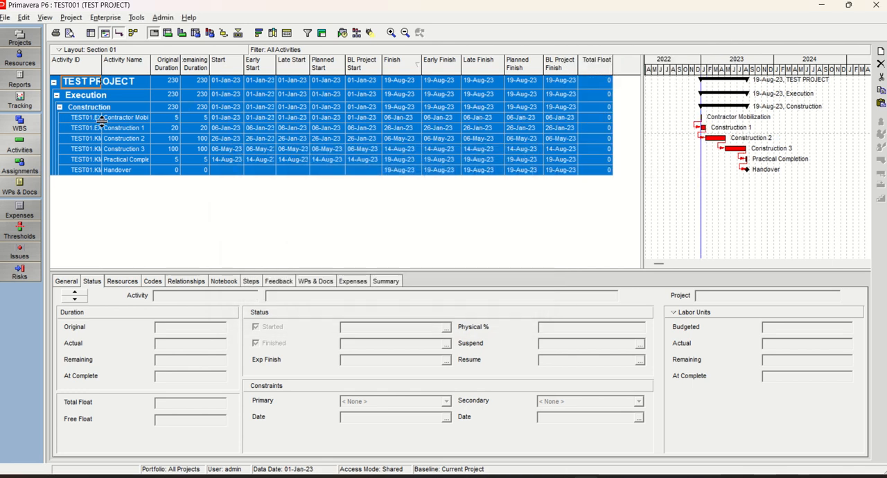
Copy all activity rows scheduled at 01-Jan-23 from Primavera P6 and paste them over the upper Excel table at B2
{"action": "right_click", "coordinate": [113, 126]}
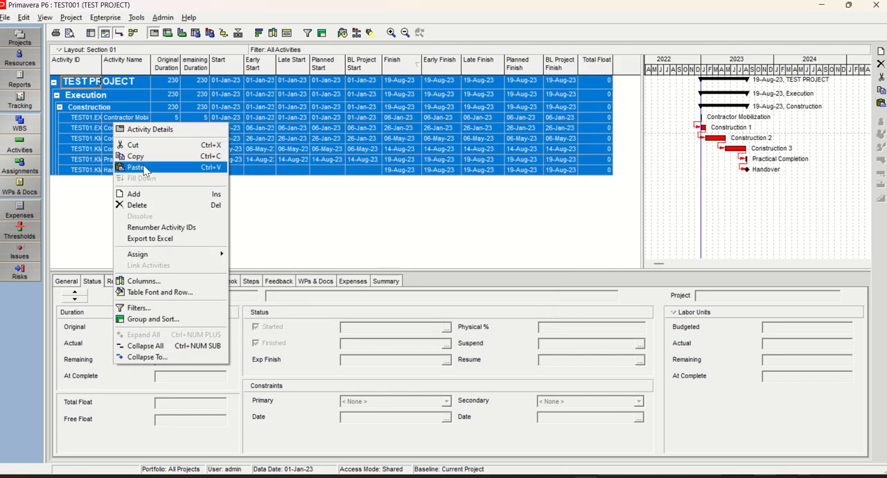
{"action": "left_click", "coordinate": [136, 156]}
{"action": "right_click", "coordinate": [147, 127]}
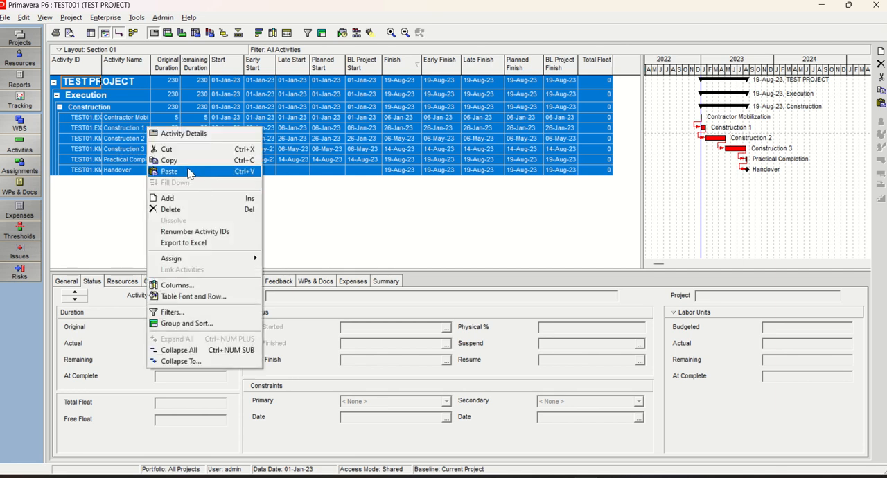
{"action": "left_click", "coordinate": [169, 160]}
{"action": "key", "text": "alt+Tab"}
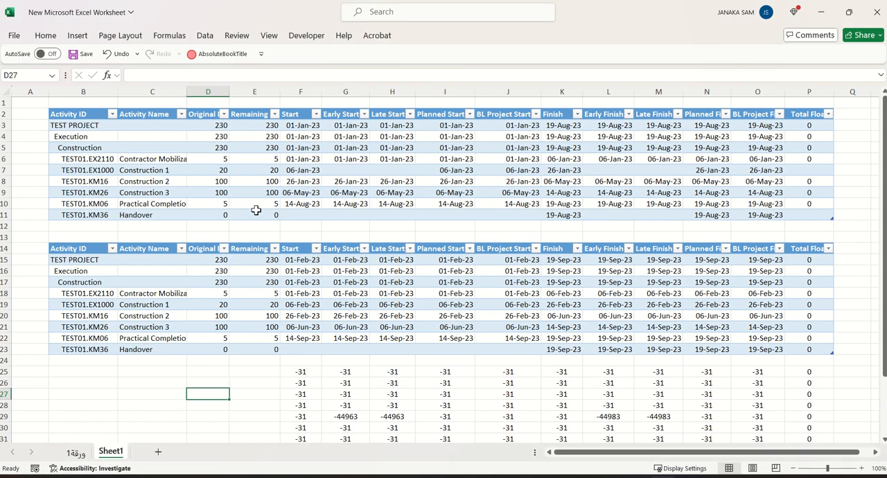
{"action": "right_click", "coordinate": [75, 113]}
{"action": "left_click", "coordinate": [104, 131]}
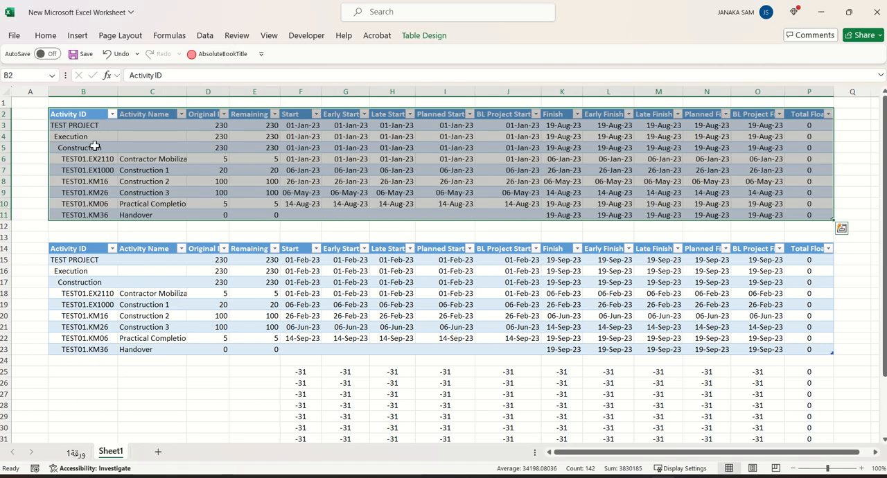
Examine the difference rows beneath the lower Excel table against the dates and total float in both tables
{"action": "left_click", "coordinate": [185, 382]}
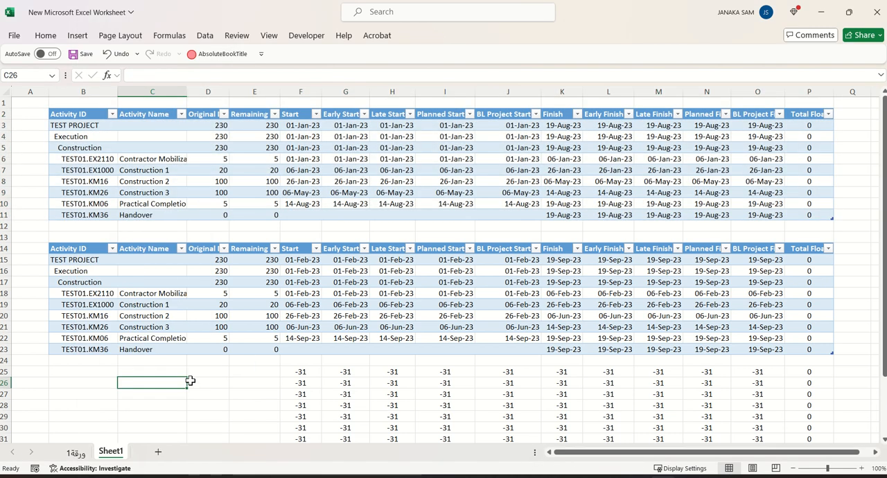
{"action": "key", "text": "alt+Tab"}
{"action": "key", "text": "alt+Tab"}
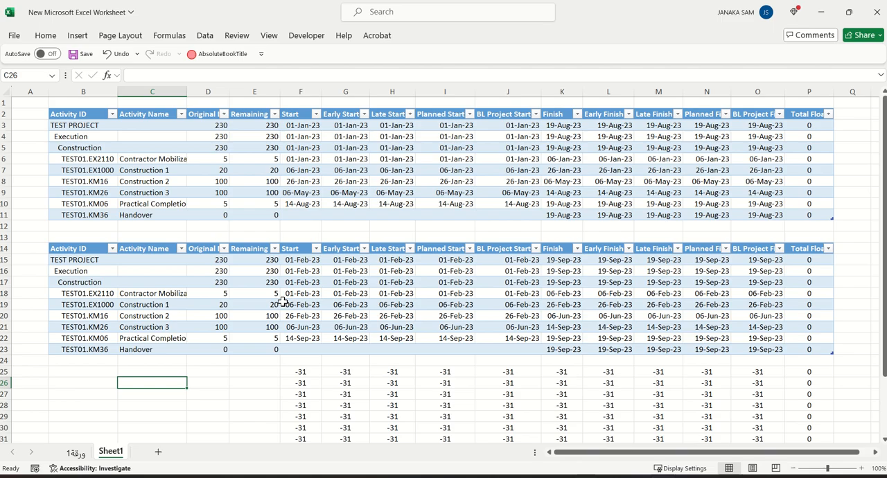
{"action": "scroll", "coordinate": [270, 326], "scroll_direction": "down", "scroll_amount": 4}
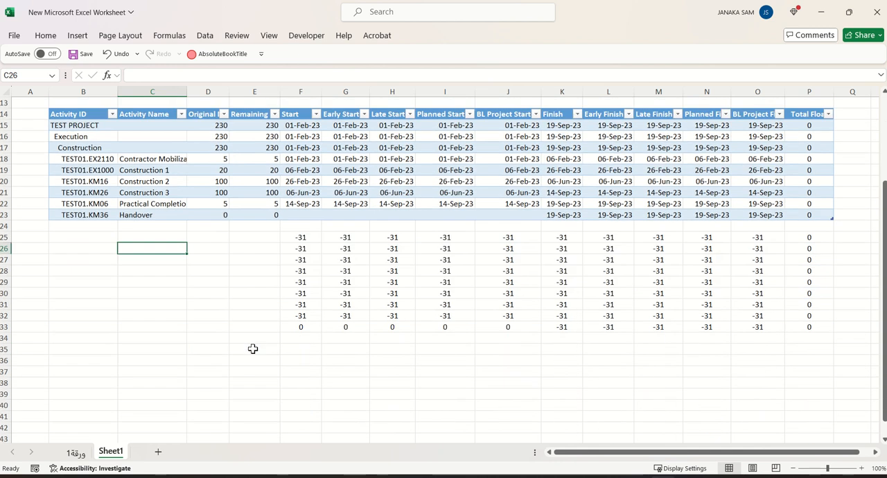
{"action": "left_click", "coordinate": [217, 363]}
{"action": "scroll", "coordinate": [228, 352], "scroll_direction": "up", "scroll_amount": 4}
{"action": "scroll", "coordinate": [326, 318], "scroll_direction": "down", "scroll_amount": 1}
{"action": "scroll", "coordinate": [325, 318], "scroll_direction": "up", "scroll_amount": 1}
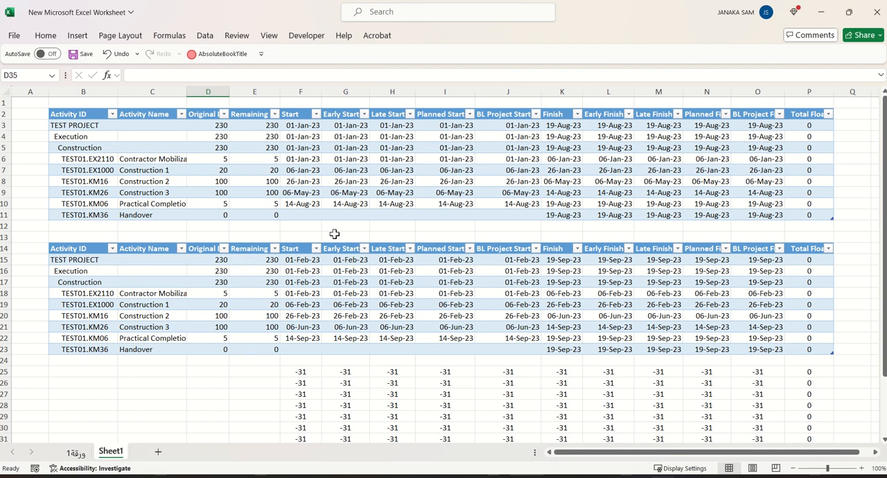
Compare the TEST PROJECT row's Start, Early Start, Late Start, Planned Start and BL Project Start dates across both tables and the difference rows
{"action": "left_click", "coordinate": [301, 260]}
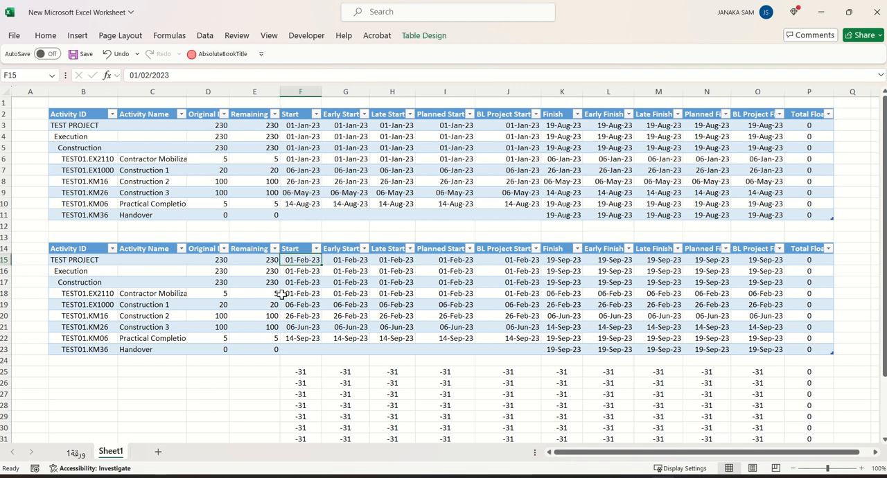
{"action": "scroll", "coordinate": [294, 291], "scroll_direction": "down", "scroll_amount": 1}
{"action": "scroll", "coordinate": [307, 283], "scroll_direction": "up", "scroll_amount": 1}
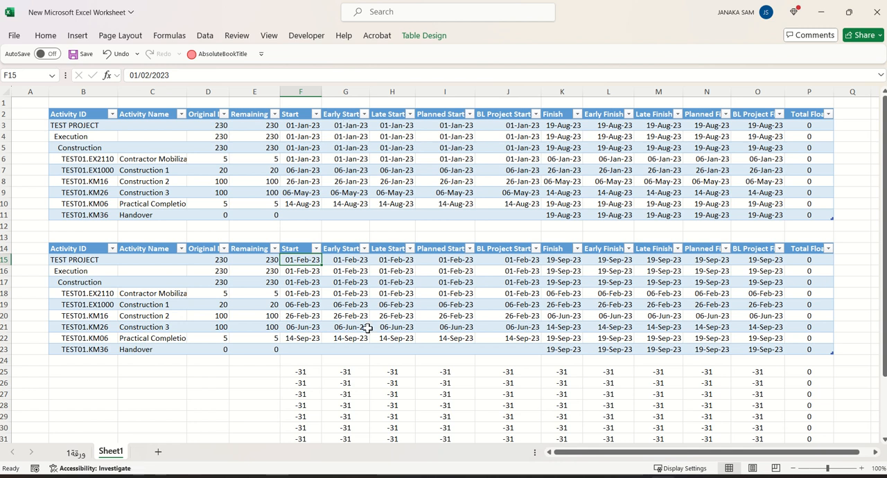
{"action": "left_click", "coordinate": [346, 262]}
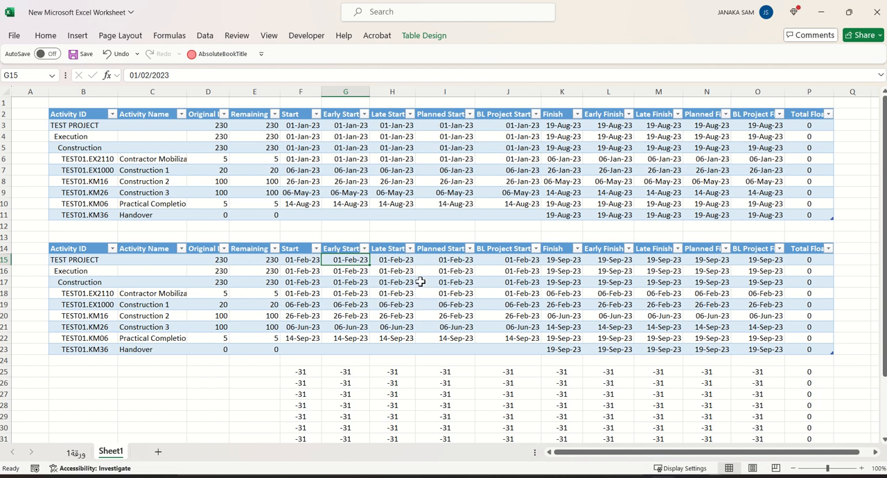
{"action": "left_click", "coordinate": [380, 129]}
{"action": "left_click", "coordinate": [400, 263]}
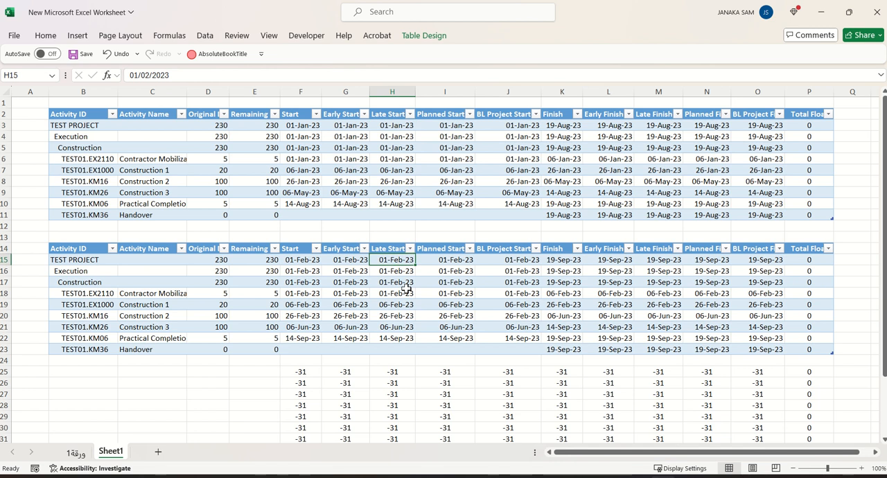
{"action": "scroll", "coordinate": [400, 277], "scroll_direction": "down", "scroll_amount": 2}
{"action": "left_click", "coordinate": [392, 303]}
{"action": "scroll", "coordinate": [402, 316], "scroll_direction": "up", "scroll_amount": 2}
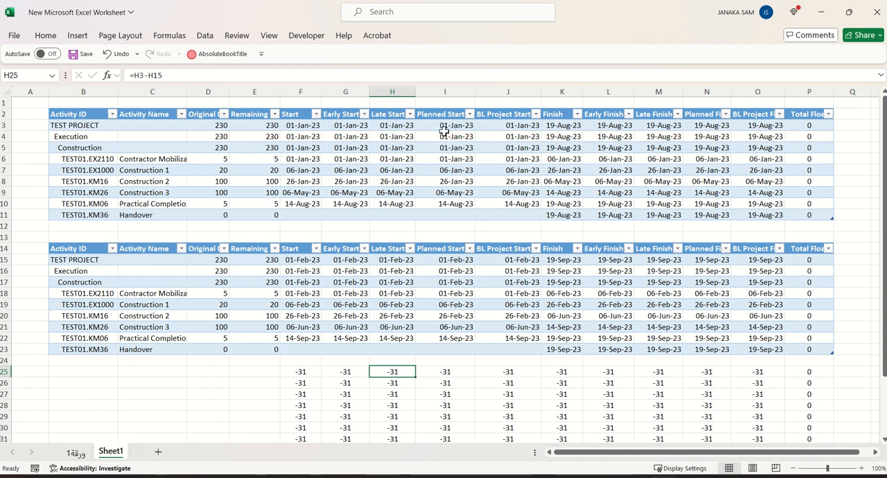
{"action": "left_click", "coordinate": [445, 125]}
{"action": "left_click", "coordinate": [457, 259]}
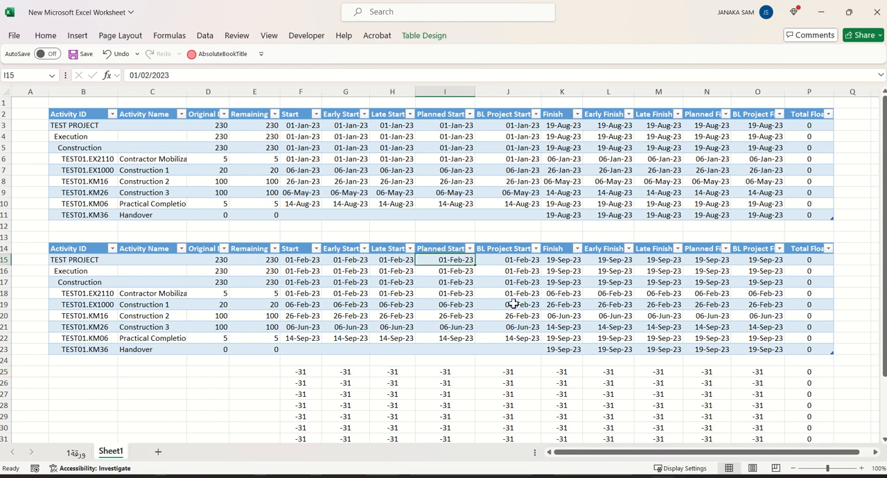
{"action": "left_click", "coordinate": [520, 261]}
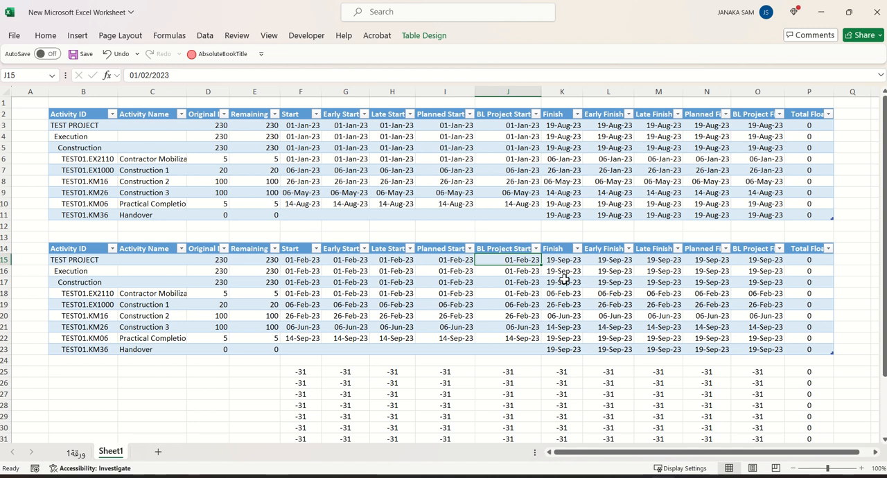
{"action": "scroll", "coordinate": [610, 323], "scroll_direction": "down", "scroll_amount": 2}
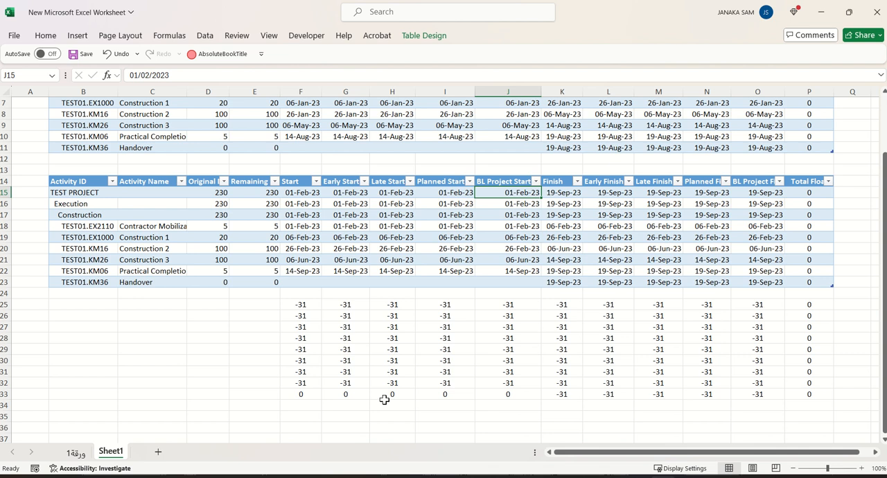
{"action": "scroll", "coordinate": [449, 348], "scroll_direction": "up", "scroll_amount": 2}
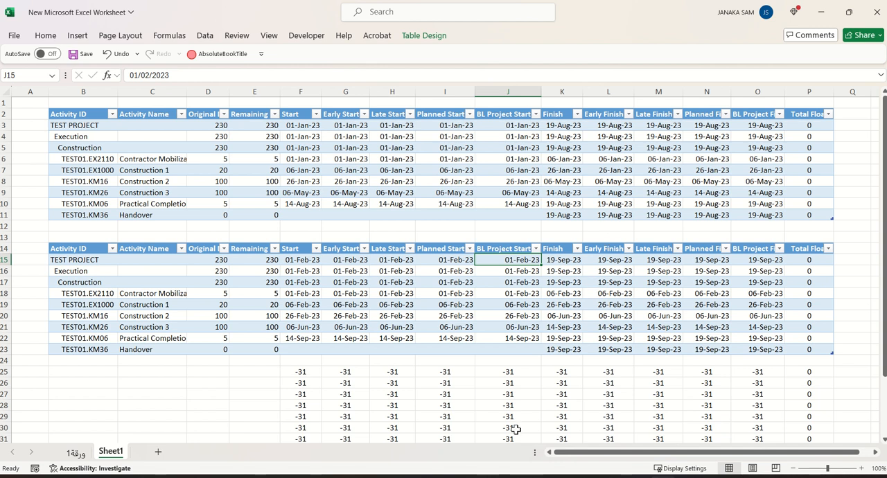
Switch to Primavera P6 and reschedule the project with the current data date kept at 01-Jan-23
{"action": "key", "text": "alt+Tab"}
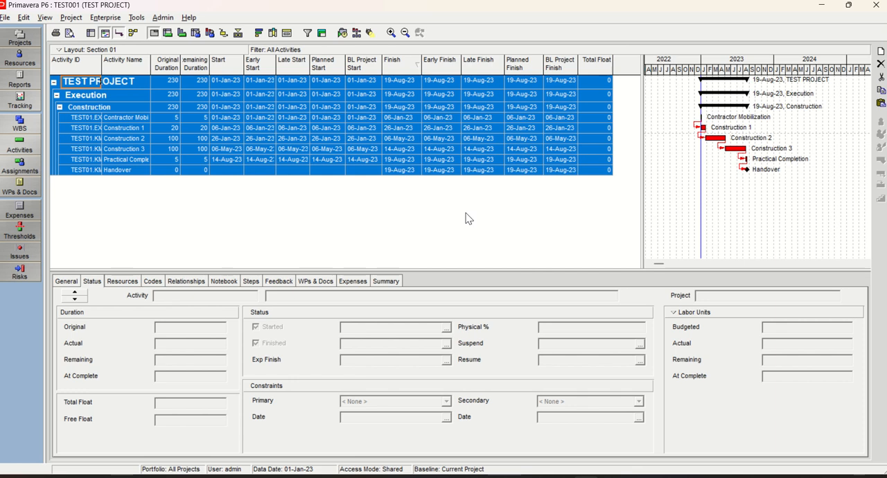
{"action": "mouse_move", "coordinate": [323, 4]}
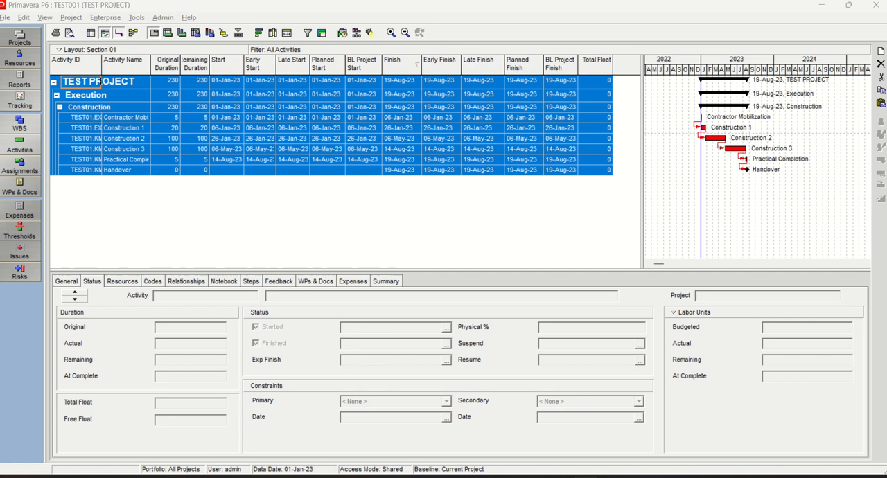
{"action": "key", "text": "F9"}
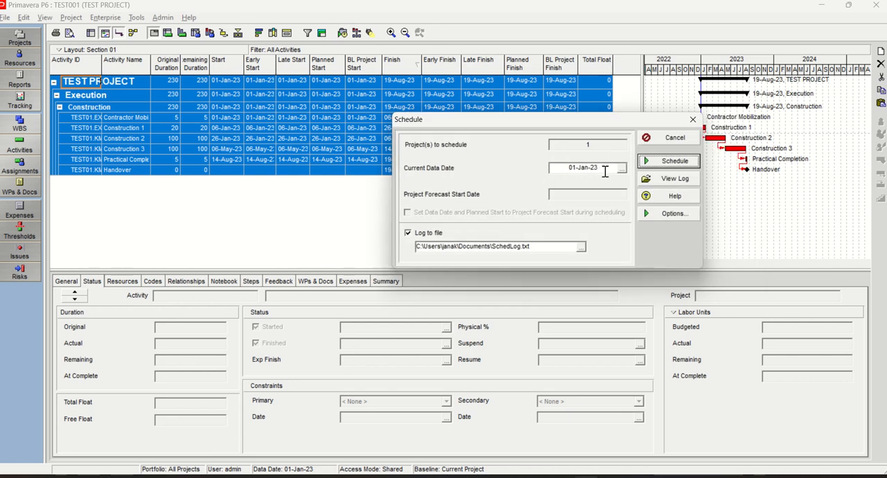
{"action": "left_click", "coordinate": [665, 161]}
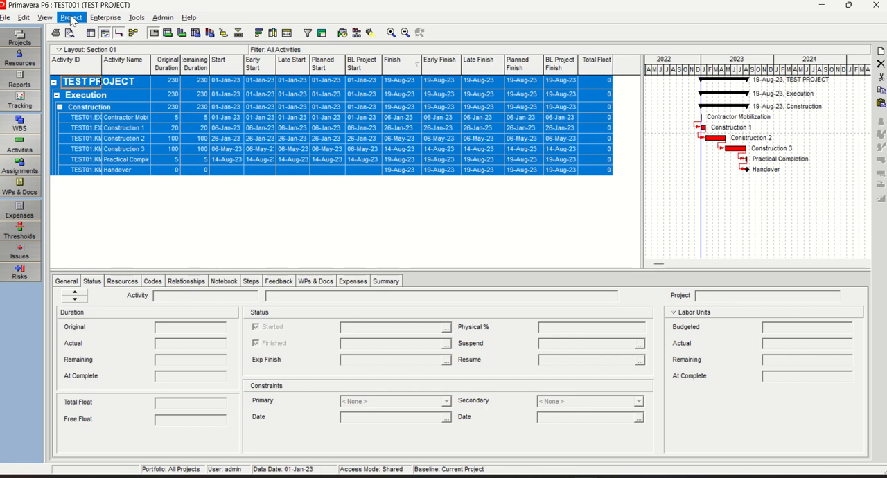
{"action": "left_click", "coordinate": [218, 221]}
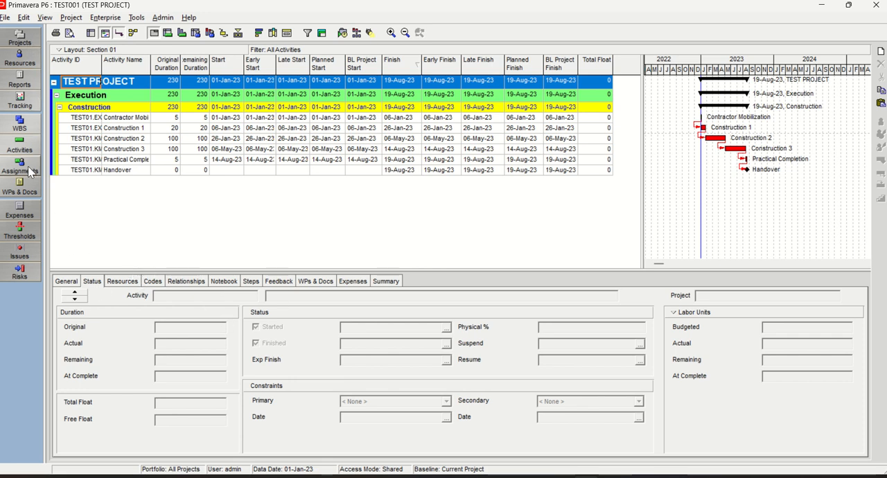
{"action": "left_click", "coordinate": [32, 37]}
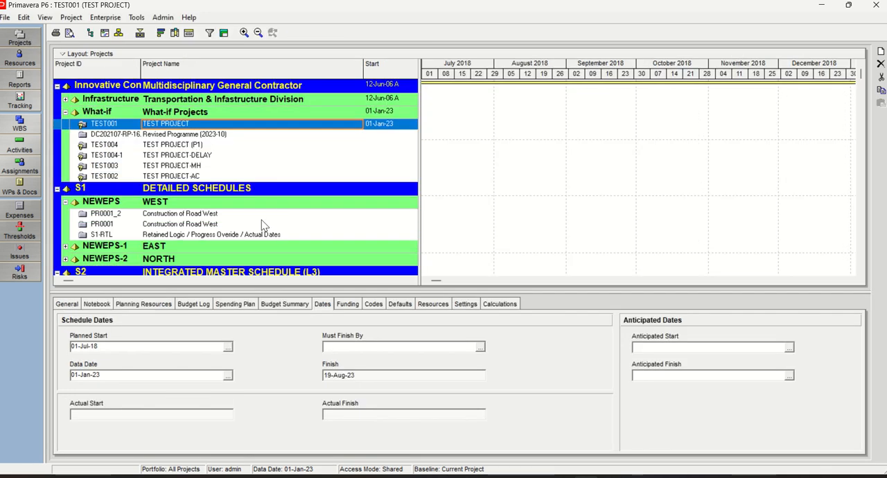
{"action": "left_click", "coordinate": [165, 134]}
{"action": "left_click", "coordinate": [165, 125]}
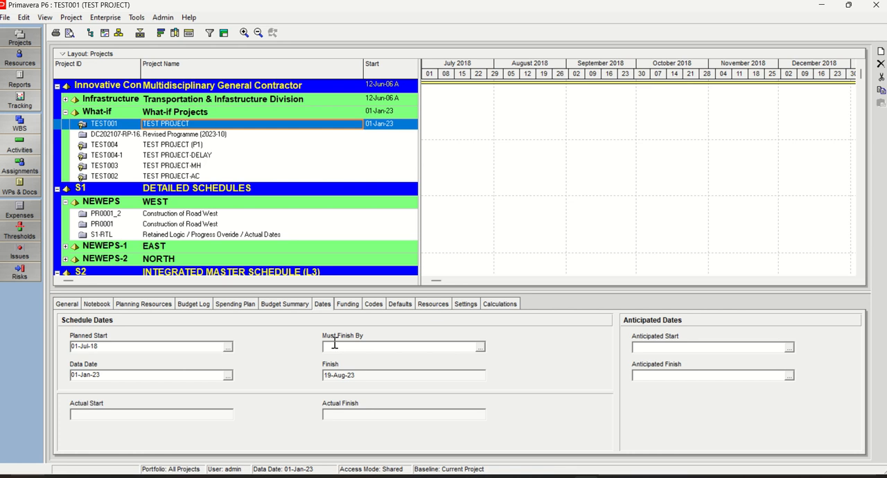
{"action": "left_click", "coordinate": [480, 347]}
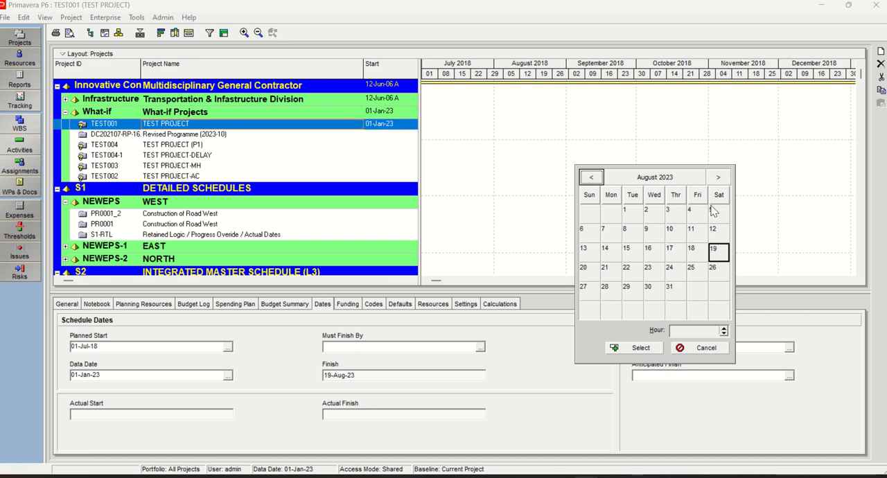
{"action": "left_click", "coordinate": [707, 348]}
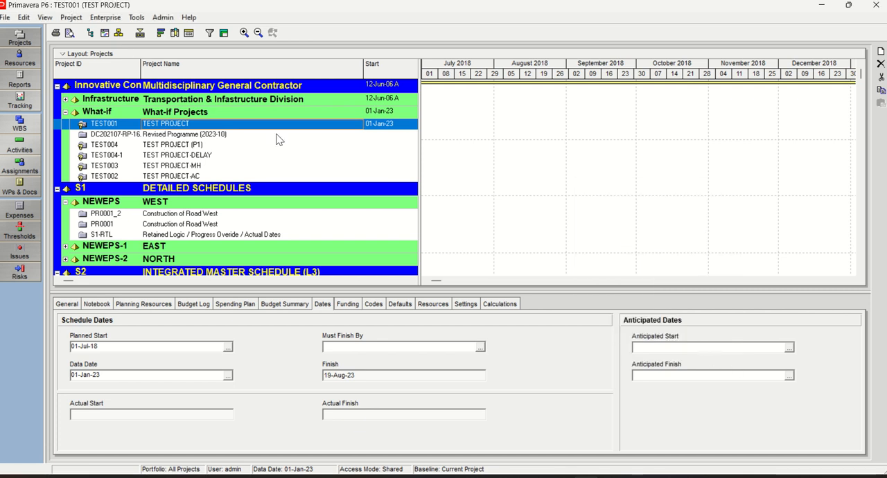
{"action": "right_click", "coordinate": [160, 128]}
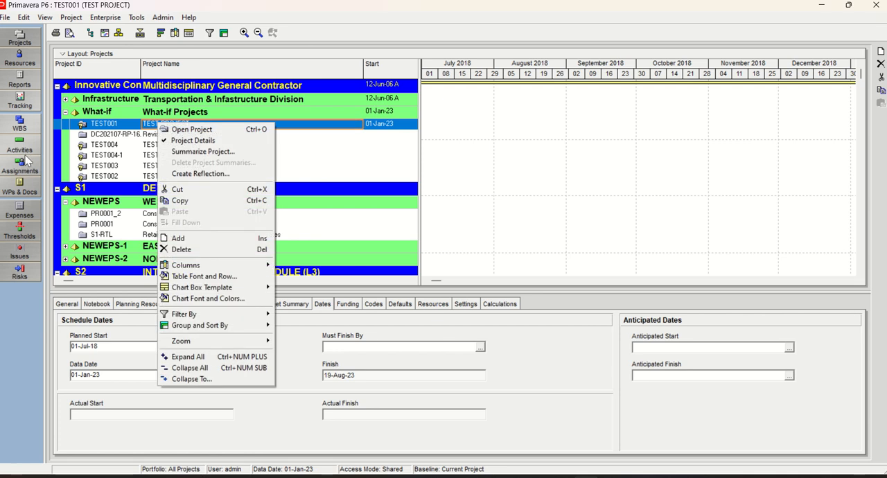
{"action": "left_click", "coordinate": [187, 130]}
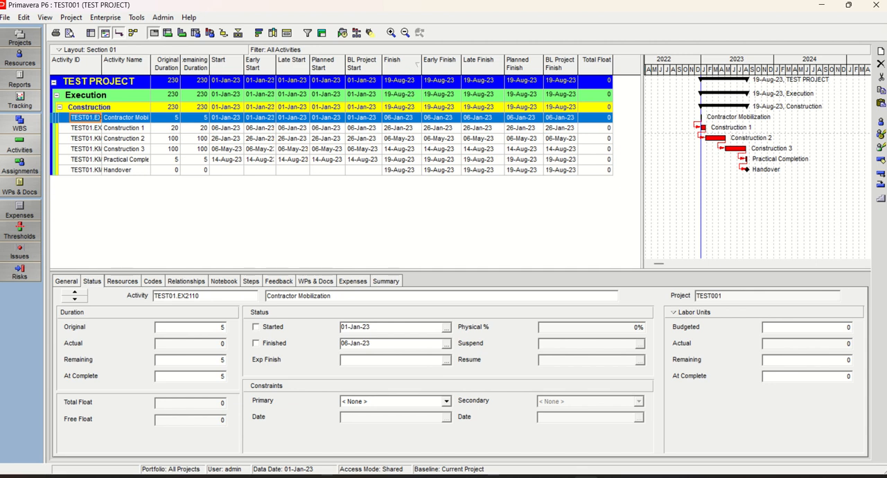
Set the Must Finish By date of project TEST001 to 19-Aug-23 in its schedule dates
{"action": "left_click", "coordinate": [19, 38]}
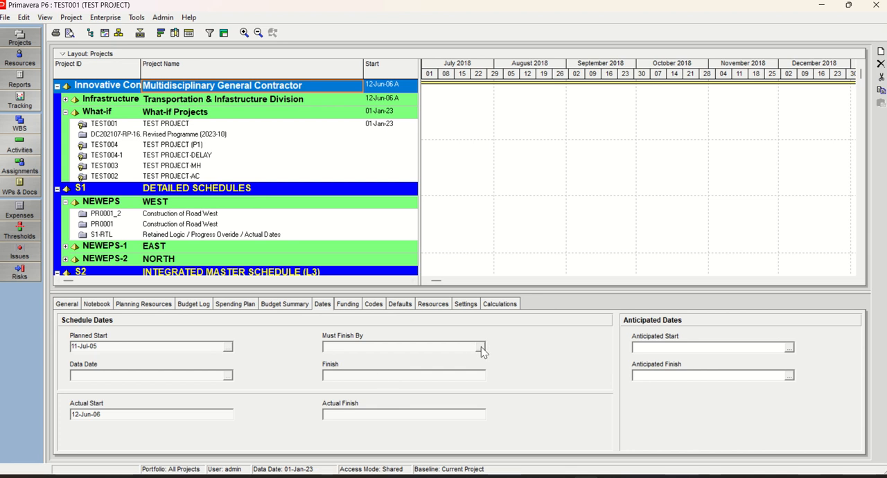
{"action": "left_click", "coordinate": [181, 127]}
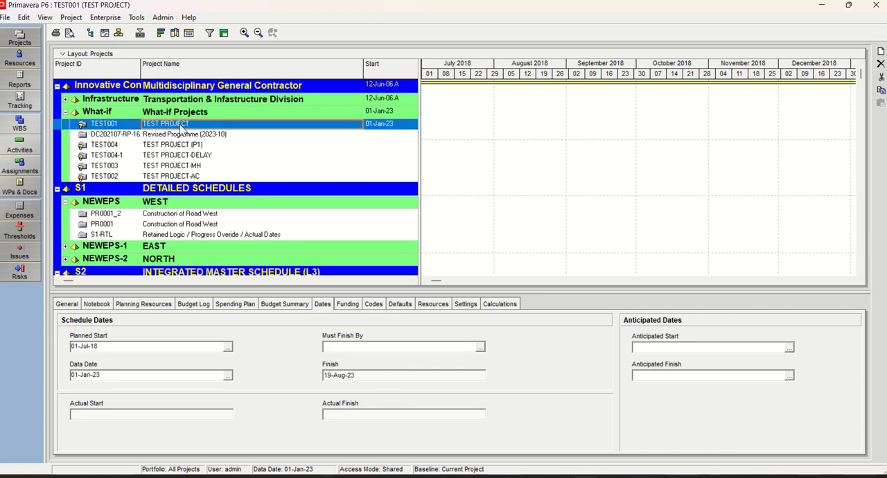
{"action": "left_click", "coordinate": [480, 347]}
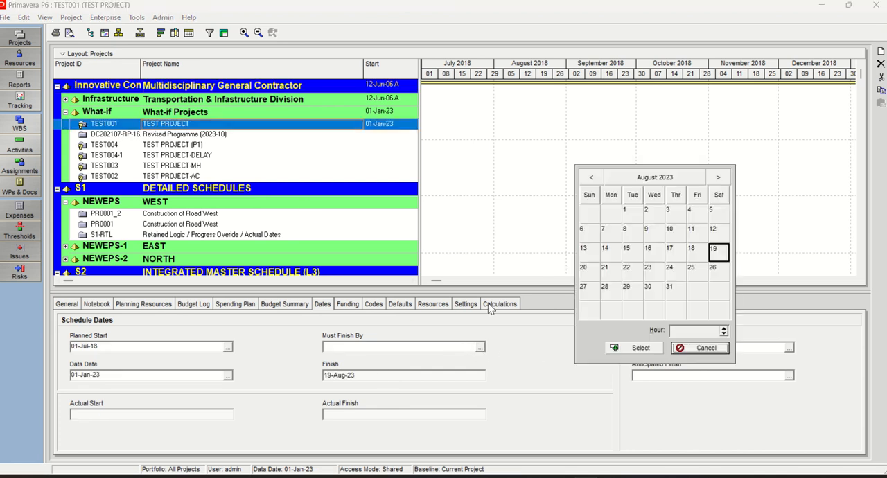
{"action": "double_click", "coordinate": [719, 253]}
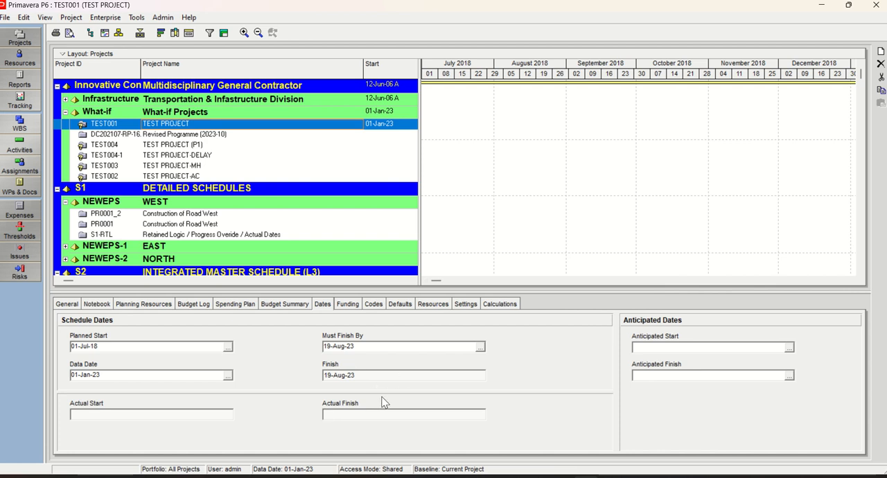
Open the activities of TEST001 and set the current data date for scheduling to 01-Feb-23
{"action": "left_click", "coordinate": [30, 146]}
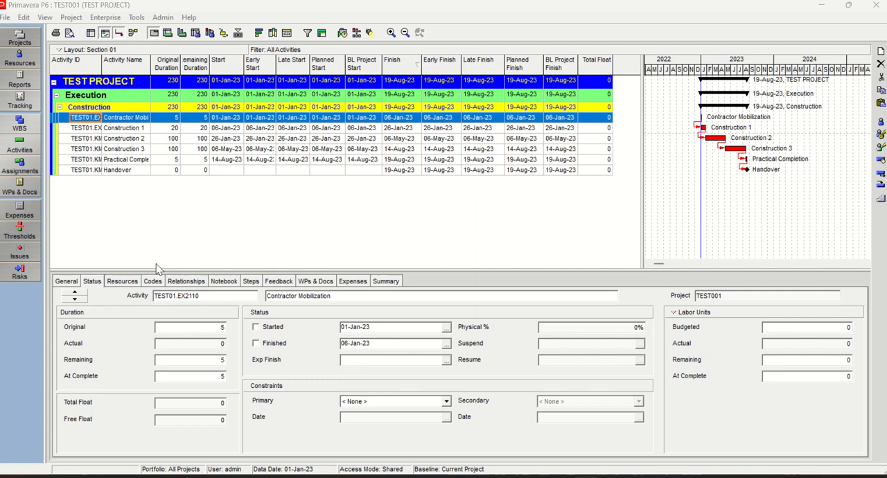
{"action": "key", "text": "F9"}
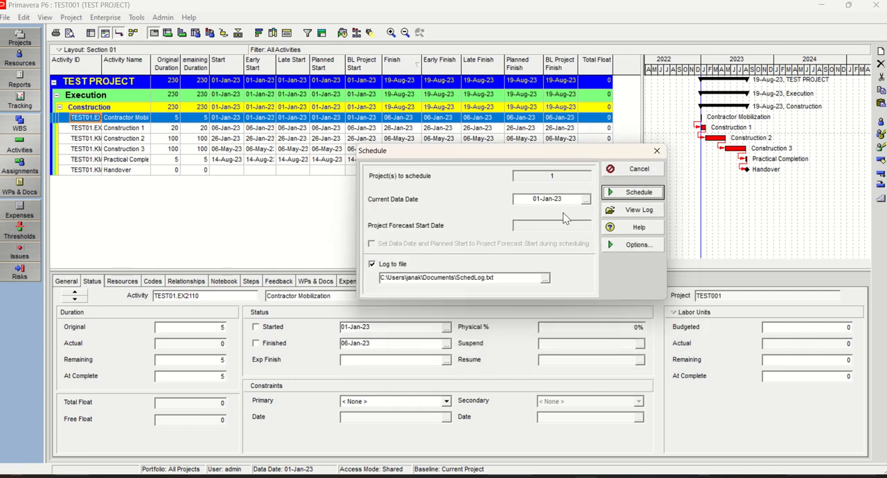
{"action": "left_click", "coordinate": [586, 200]}
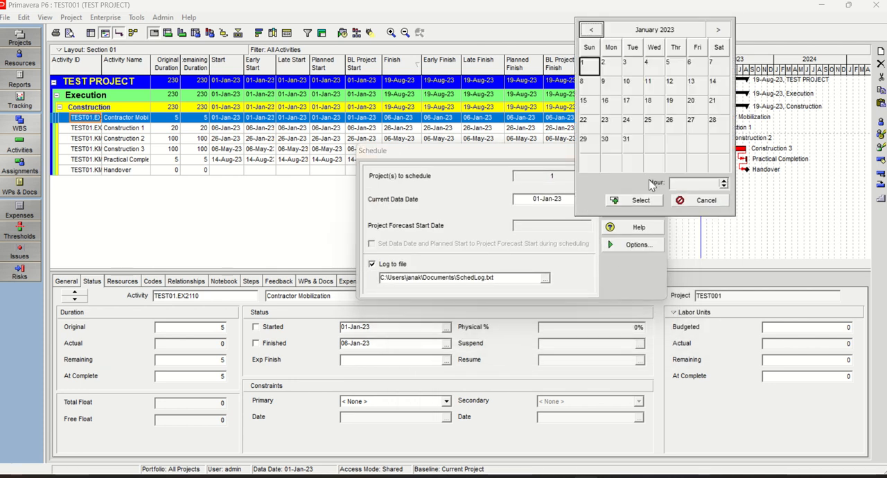
{"action": "left_click", "coordinate": [718, 30]}
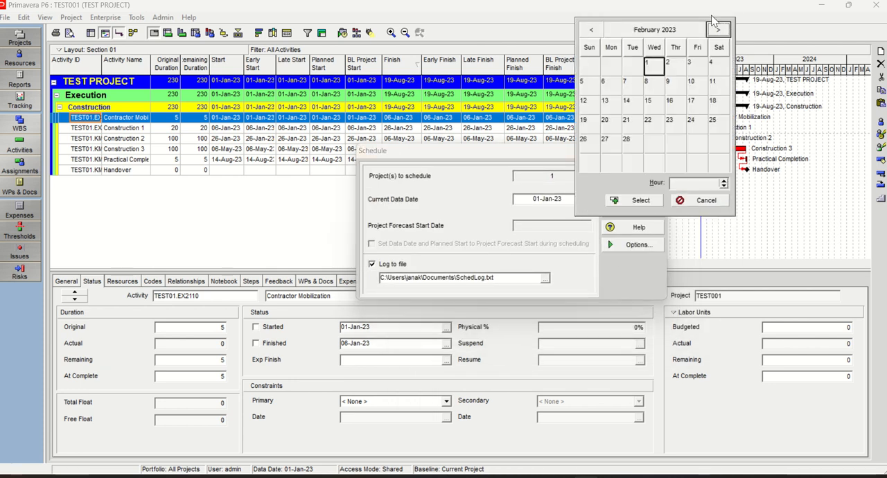
{"action": "double_click", "coordinate": [655, 70]}
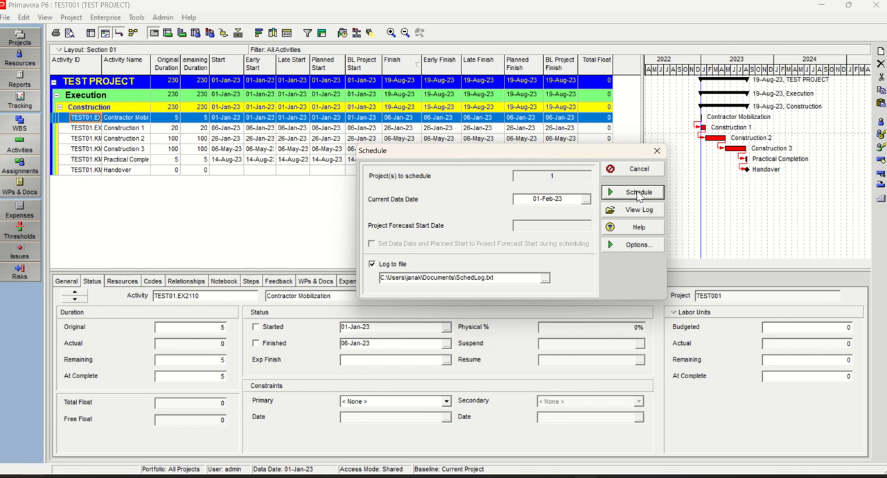
Define critical activities as total float less than or equal to 0h in the schedule options, and schedule the project
{"action": "left_click", "coordinate": [633, 245]}
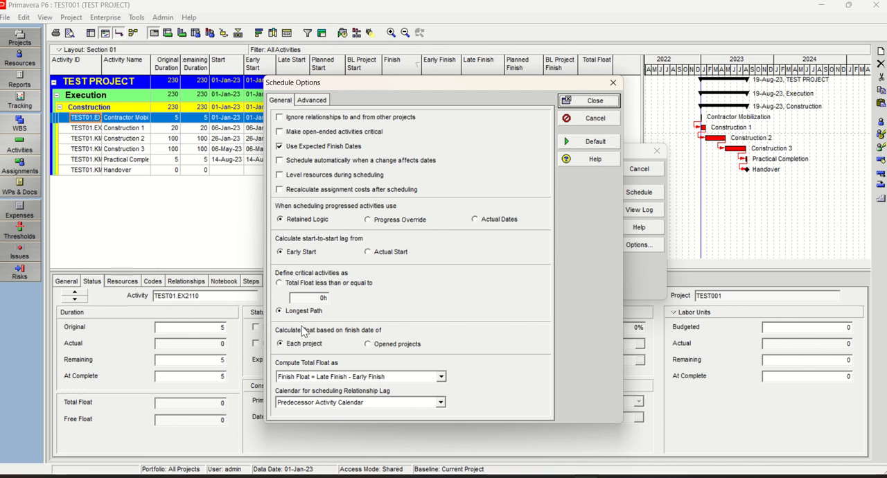
{"action": "left_click", "coordinate": [281, 285]}
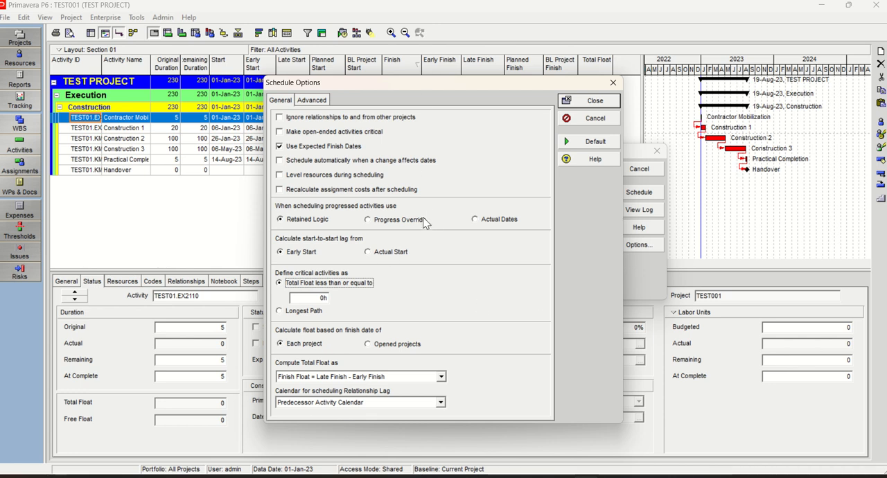
{"action": "left_click", "coordinate": [595, 101]}
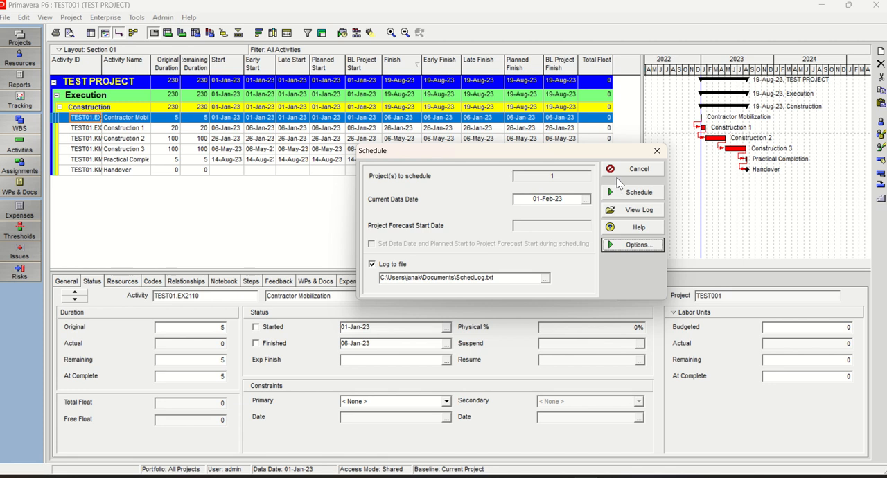
{"action": "left_click", "coordinate": [638, 192]}
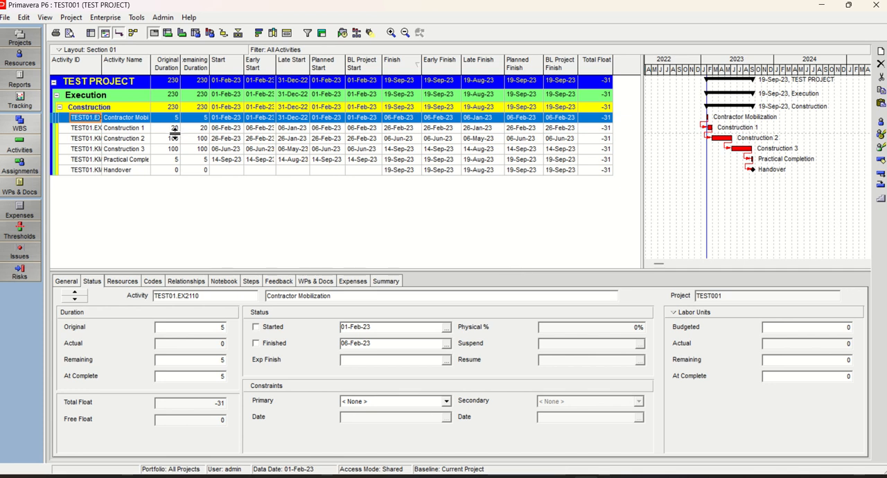
Copy all rows of the TEST PROJECT activity table, including the project and WBS summary rows
{"action": "left_click", "coordinate": [117, 129]}
{"action": "left_click", "coordinate": [116, 118]}
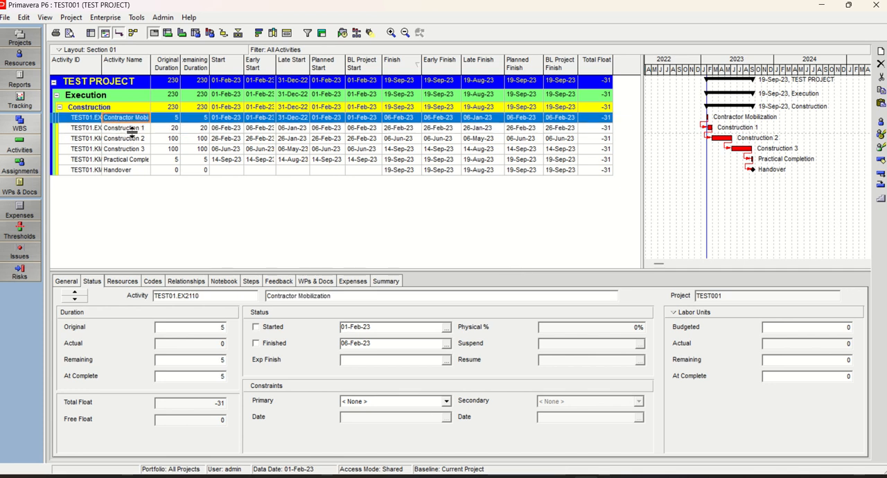
{"action": "key", "text": "ctrl+a"}
{"action": "right_click", "coordinate": [141, 160]}
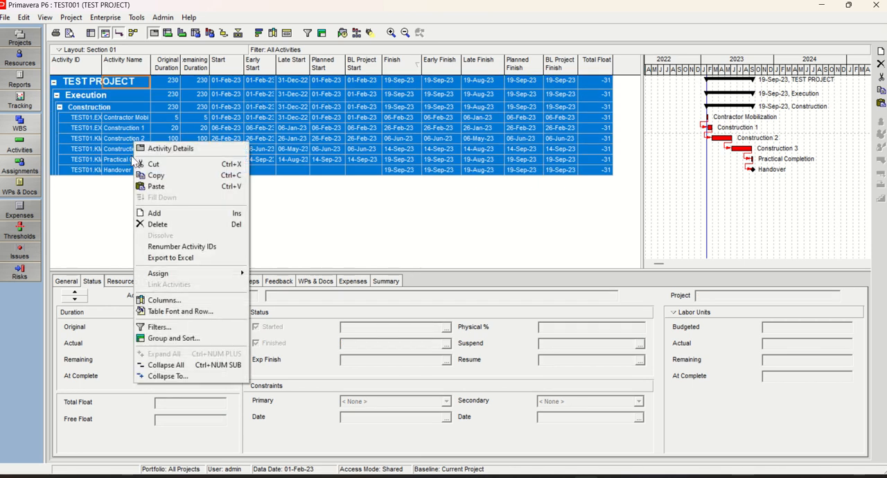
{"action": "left_click", "coordinate": [157, 175]}
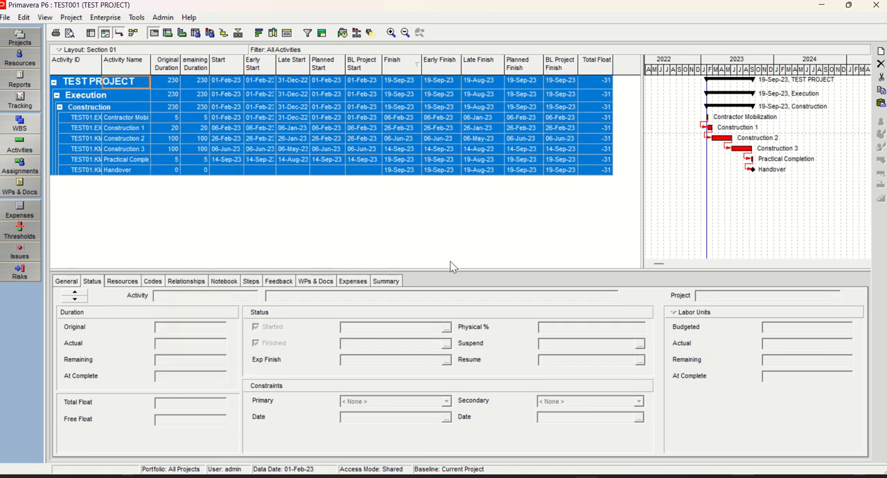
Switch to the Excel worksheet and paste the copied activity rows over the lower table, starting at cell B14
{"action": "key", "text": "alt+Tab"}
{"action": "scroll", "coordinate": [457, 272], "scroll_direction": "down", "scroll_amount": 2}
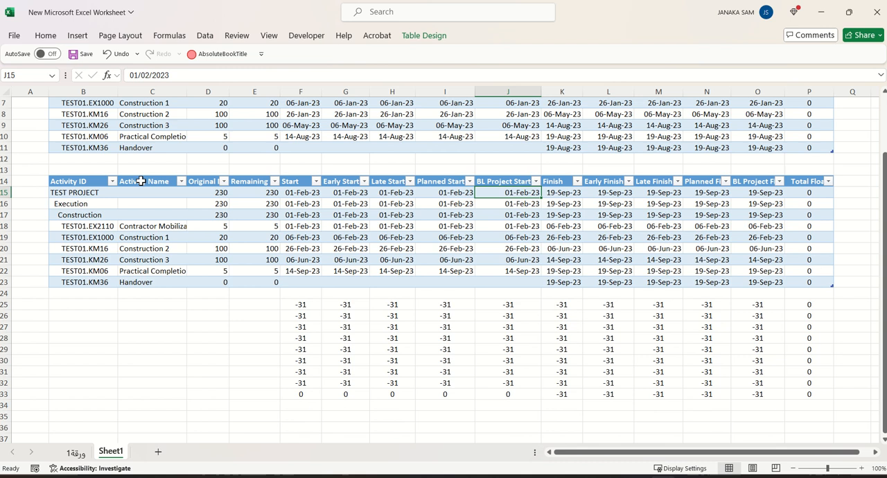
{"action": "scroll", "coordinate": [645, 308], "scroll_direction": "up", "scroll_amount": 2}
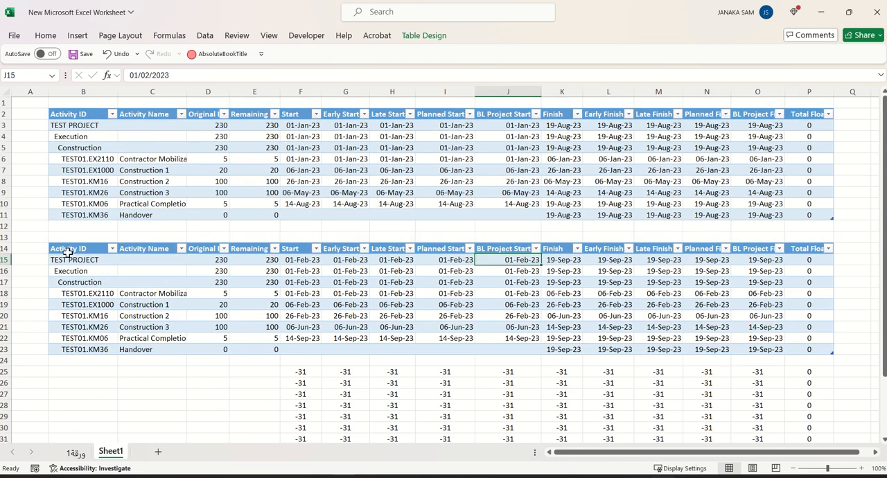
{"action": "left_click", "coordinate": [70, 248]}
{"action": "right_click", "coordinate": [71, 248]}
{"action": "left_click", "coordinate": [100, 129]}
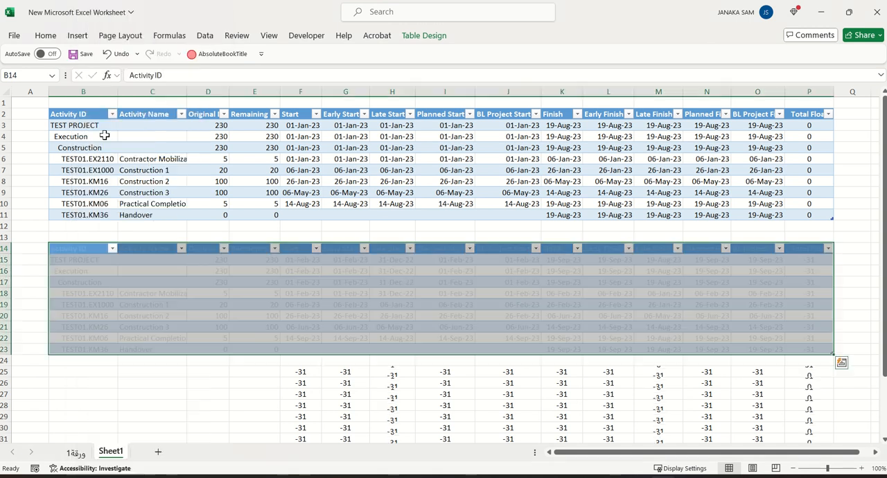
{"action": "scroll", "coordinate": [298, 347], "scroll_direction": "down", "scroll_amount": 4}
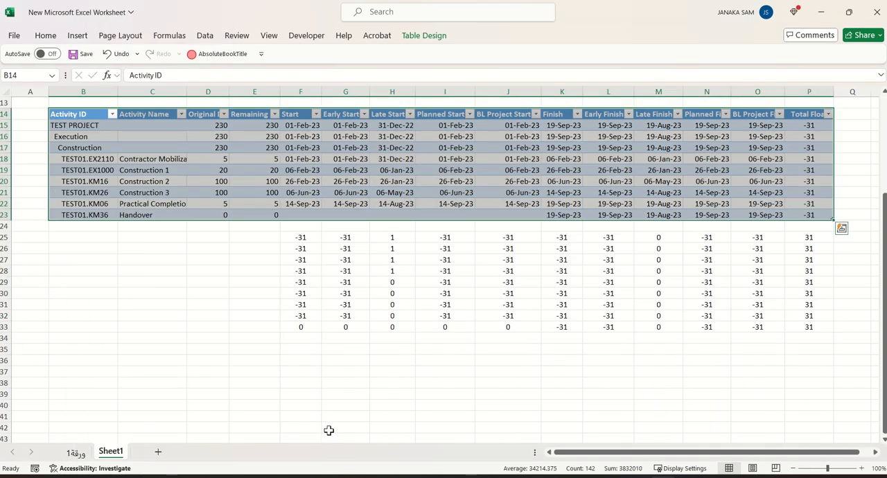
{"action": "left_click", "coordinate": [350, 380]}
Examine the start and finish dates in both tables together with the difference rows beneath the lower table
{"action": "scroll", "coordinate": [362, 365], "scroll_direction": "up", "scroll_amount": 3}
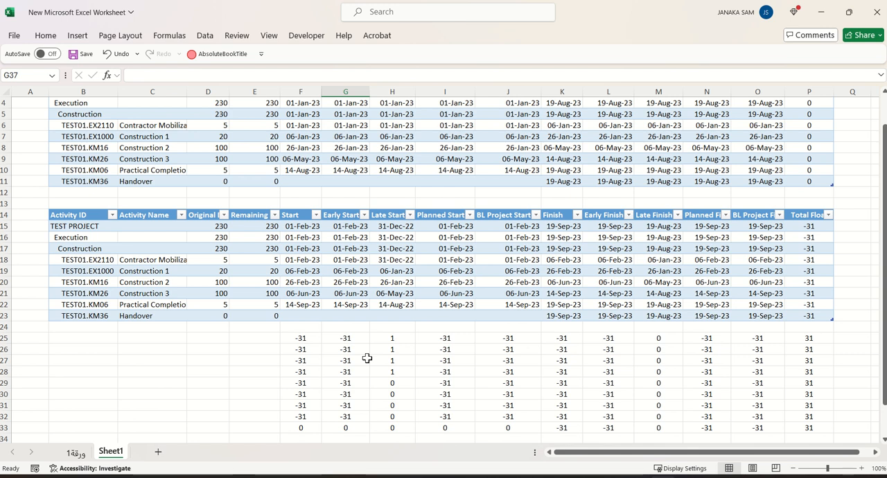
{"action": "scroll", "coordinate": [367, 359], "scroll_direction": "down", "scroll_amount": 2}
{"action": "scroll", "coordinate": [367, 358], "scroll_direction": "up", "scroll_amount": 3}
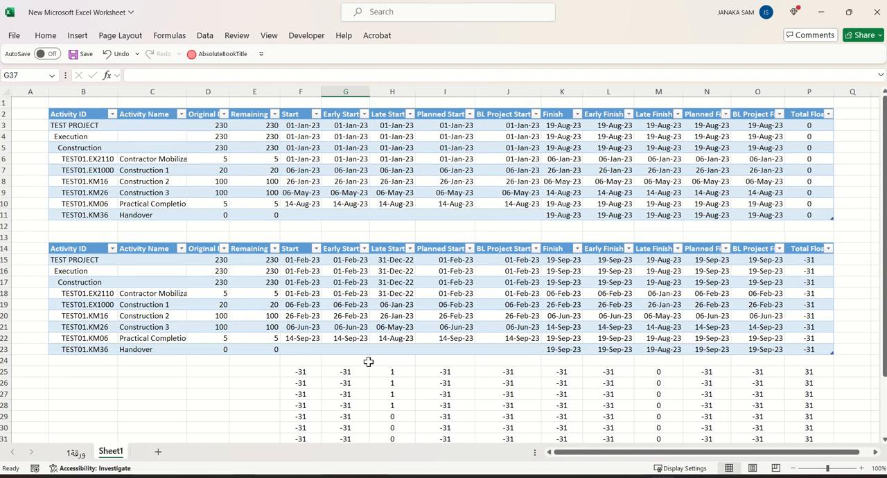
{"action": "scroll", "coordinate": [370, 371], "scroll_direction": "down", "scroll_amount": 3}
{"action": "scroll", "coordinate": [354, 353], "scroll_direction": "up", "scroll_amount": 3}
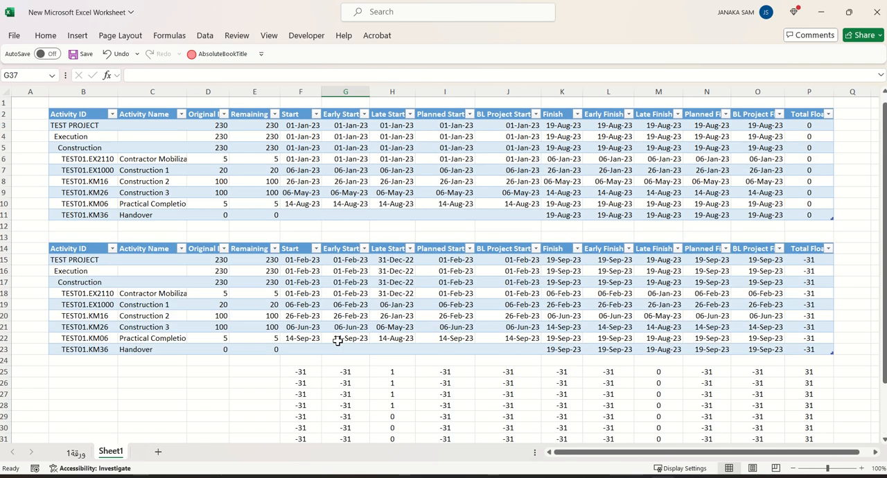
{"action": "scroll", "coordinate": [302, 369], "scroll_direction": "down", "scroll_amount": 2}
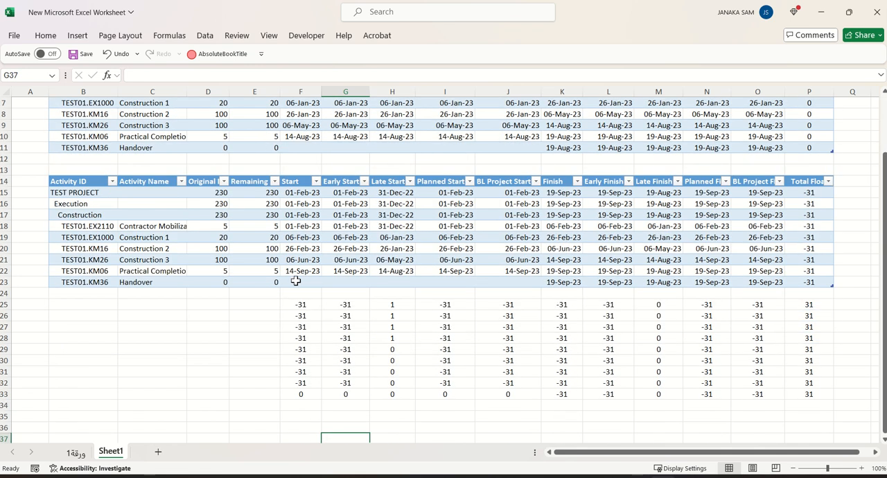
{"action": "scroll", "coordinate": [314, 307], "scroll_direction": "up", "scroll_amount": 2}
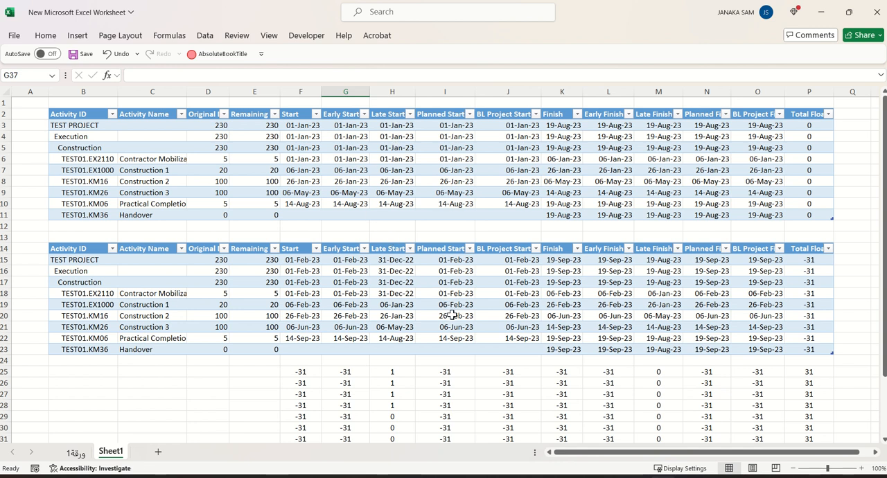
{"action": "scroll", "coordinate": [452, 319], "scroll_direction": "down", "scroll_amount": 2}
{"action": "scroll", "coordinate": [452, 319], "scroll_direction": "up", "scroll_amount": 2}
{"action": "mouse_move", "coordinate": [346, 5]}
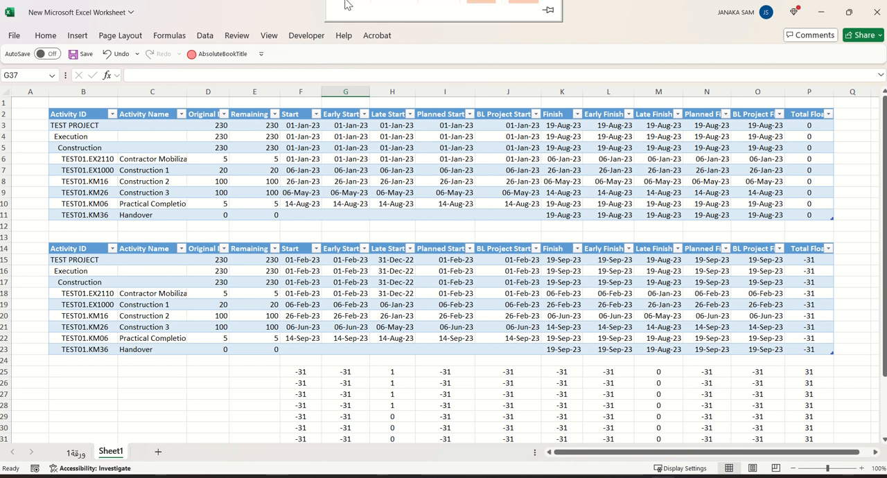
{"action": "left_click", "coordinate": [356, 51]}
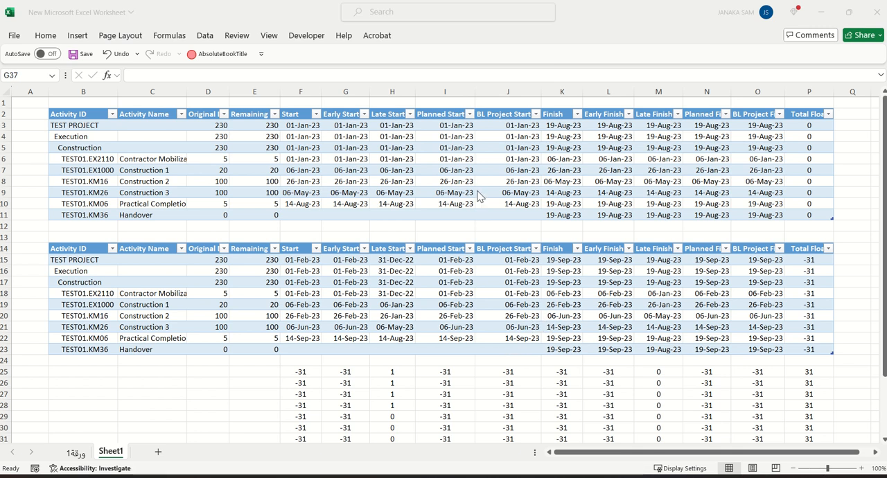
{"action": "scroll", "coordinate": [488, 222], "scroll_direction": "down", "scroll_amount": 3}
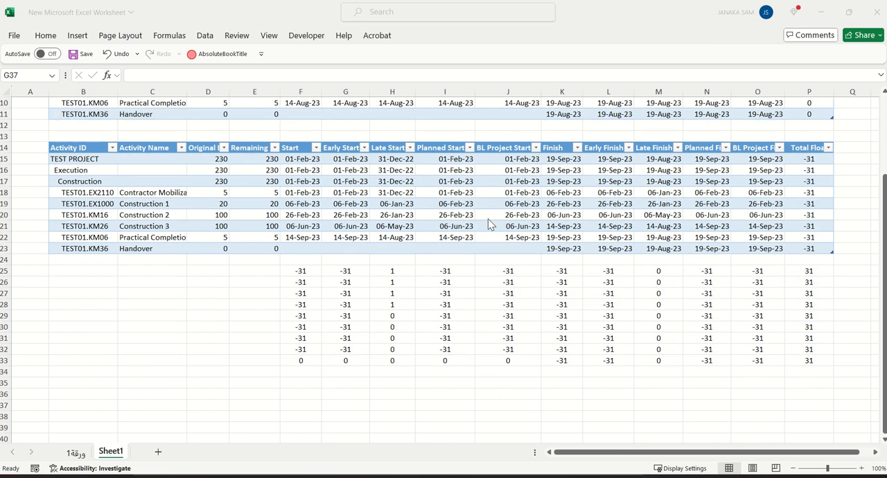
{"action": "scroll", "coordinate": [488, 219], "scroll_direction": "up", "scroll_amount": 3}
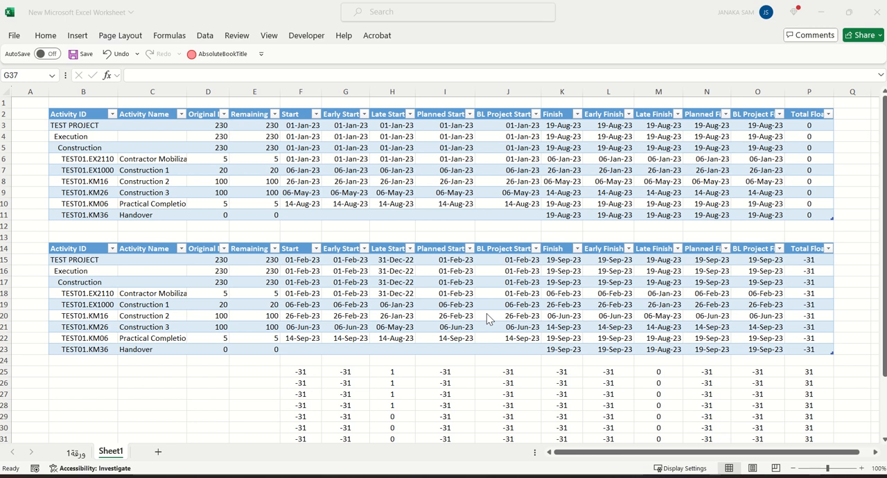
{"action": "scroll", "coordinate": [488, 315], "scroll_direction": "down", "scroll_amount": 2}
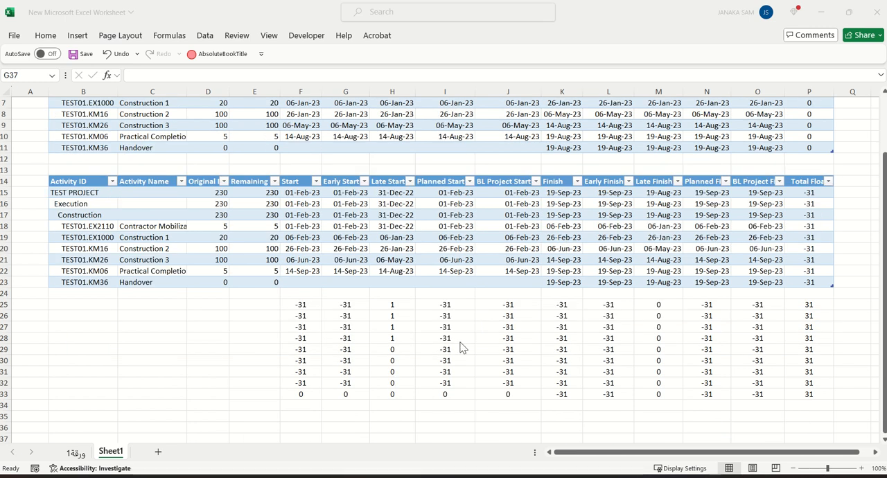
{"action": "scroll", "coordinate": [461, 342], "scroll_direction": "up", "scroll_amount": 2}
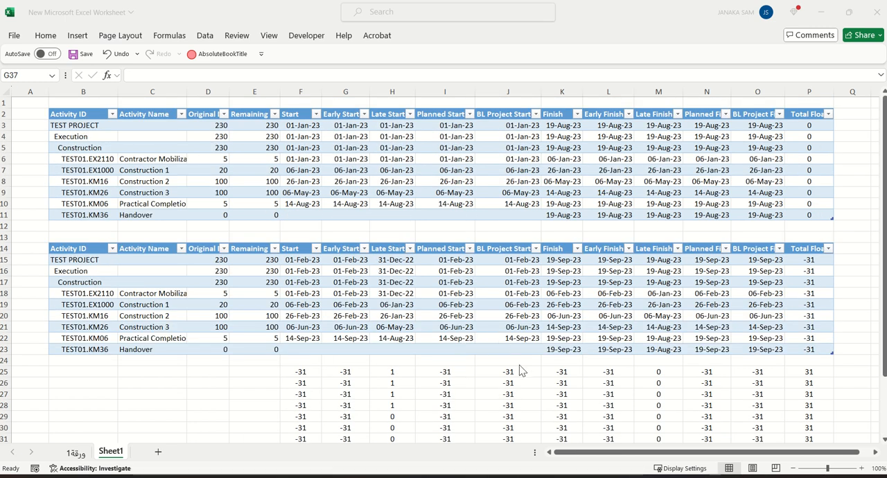
{"action": "scroll", "coordinate": [662, 355], "scroll_direction": "down", "scroll_amount": 1}
{"action": "scroll", "coordinate": [666, 354], "scroll_direction": "up", "scroll_amount": 1}
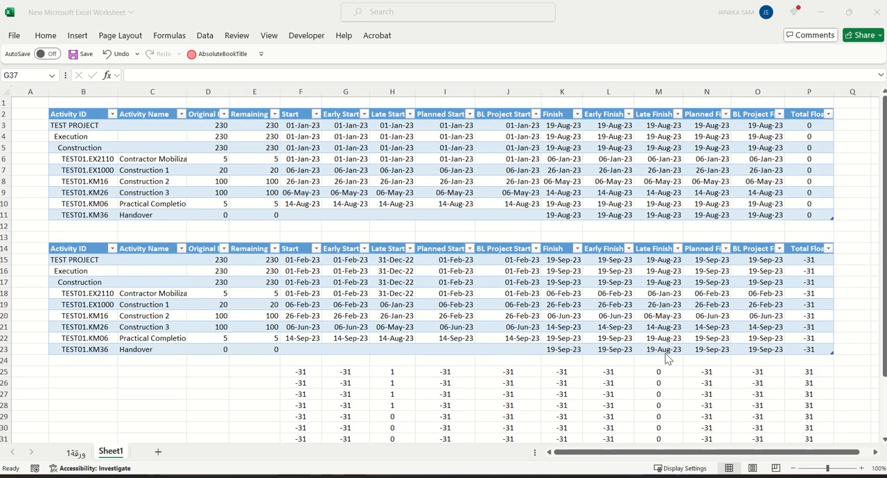
Compare the Late Finish dates of the TEST PROJECT and Execution rows across both tables and the difference rows
{"action": "left_click", "coordinate": [659, 124]}
{"action": "left_click", "coordinate": [662, 126]}
{"action": "scroll", "coordinate": [659, 210], "scroll_direction": "down", "scroll_amount": 3}
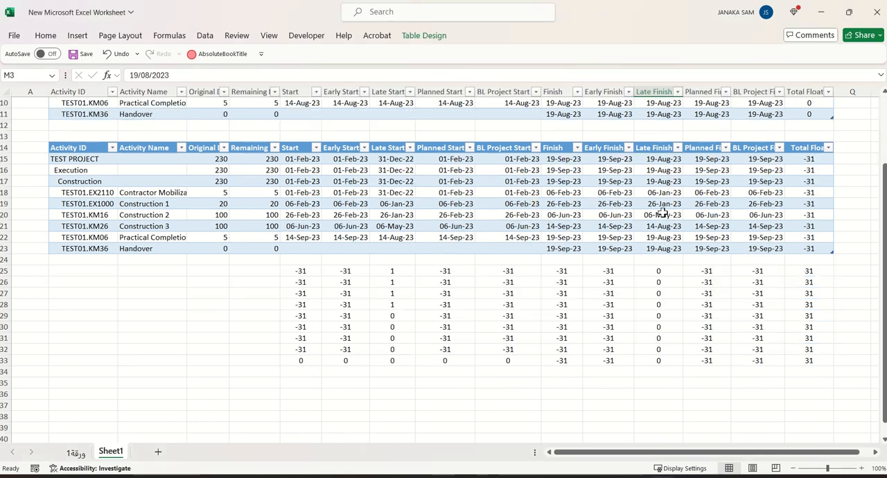
{"action": "scroll", "coordinate": [663, 213], "scroll_direction": "up", "scroll_amount": 3}
{"action": "left_click", "coordinate": [661, 135]}
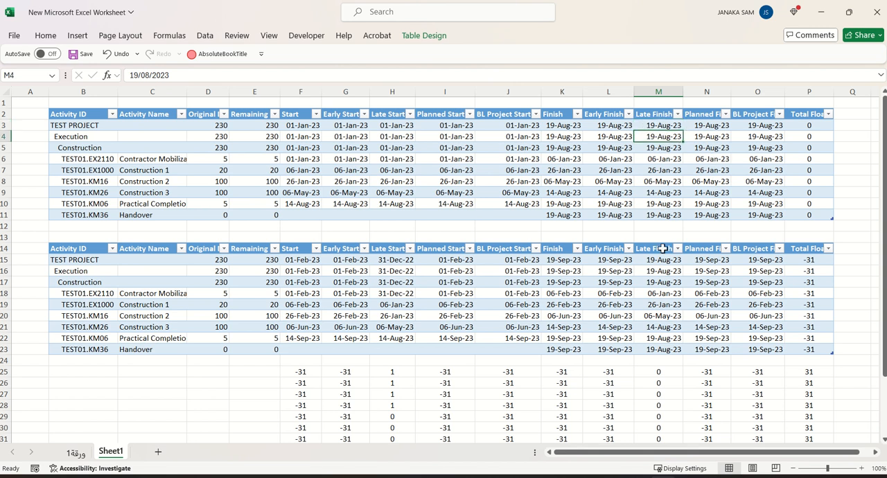
{"action": "scroll", "coordinate": [660, 242], "scroll_direction": "down", "scroll_amount": 2}
{"action": "scroll", "coordinate": [658, 241], "scroll_direction": "up", "scroll_amount": 2}
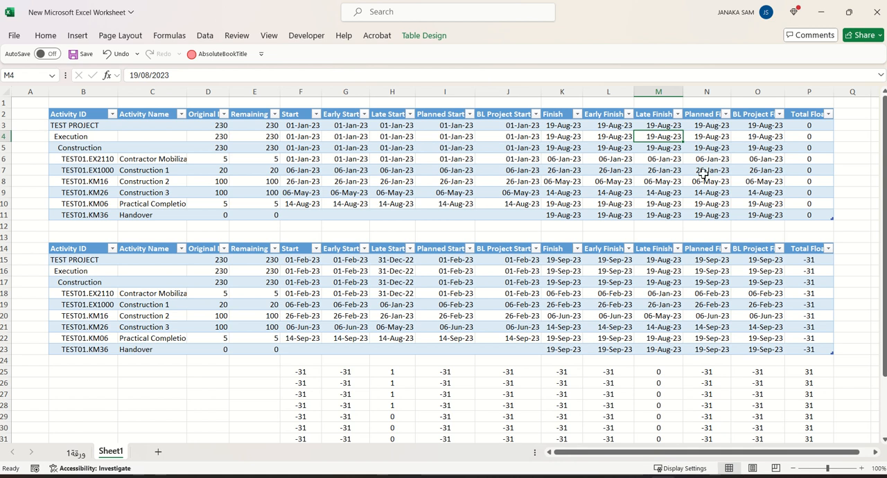
Compare the Planned Finish, BL Project Finish and Total Float columns across both tables and the difference rows
{"action": "scroll", "coordinate": [704, 326], "scroll_direction": "down", "scroll_amount": 2}
{"action": "scroll", "coordinate": [712, 340], "scroll_direction": "up", "scroll_amount": 2}
{"action": "scroll", "coordinate": [766, 263], "scroll_direction": "down", "scroll_amount": 3}
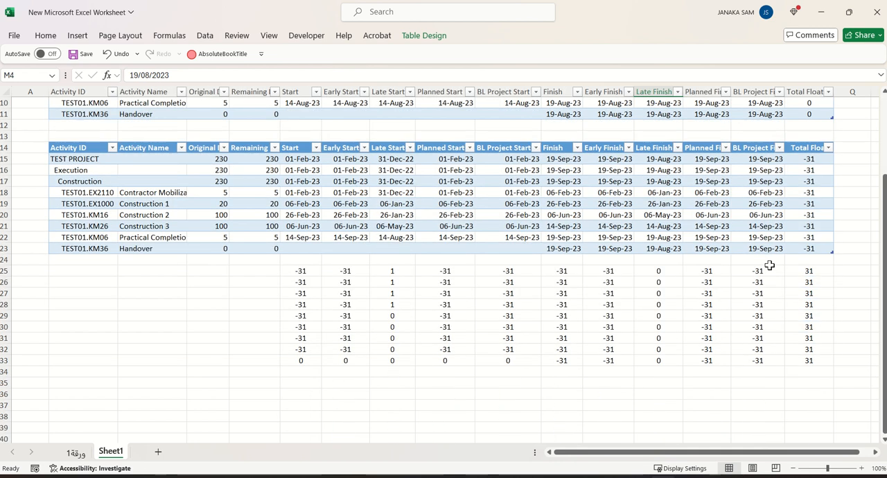
{"action": "scroll", "coordinate": [784, 323], "scroll_direction": "up", "scroll_amount": 3}
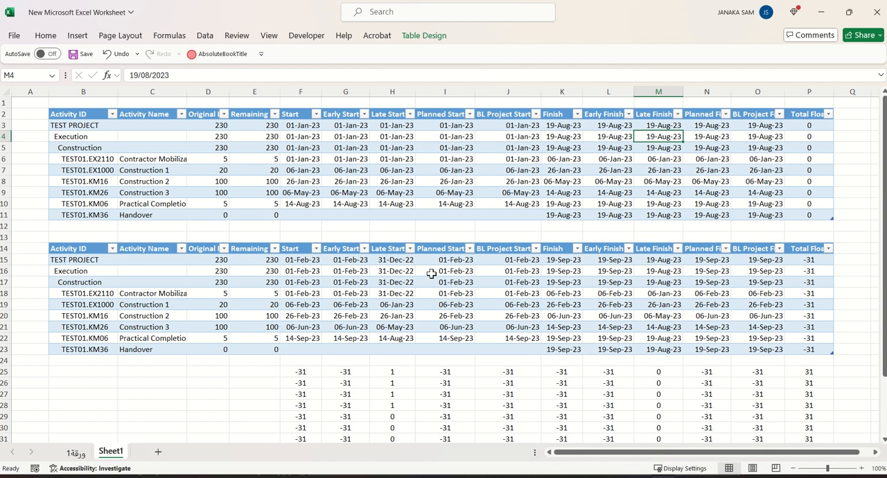
{"action": "scroll", "coordinate": [432, 273], "scroll_direction": "down", "scroll_amount": 2}
{"action": "scroll", "coordinate": [433, 271], "scroll_direction": "up", "scroll_amount": 2}
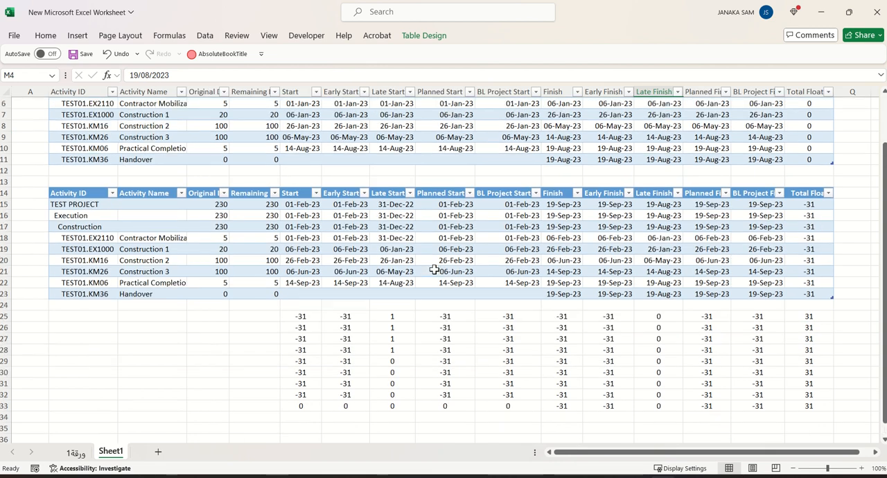
{"action": "scroll", "coordinate": [438, 269], "scroll_direction": "down", "scroll_amount": 3}
{"action": "scroll", "coordinate": [441, 268], "scroll_direction": "up", "scroll_amount": 3}
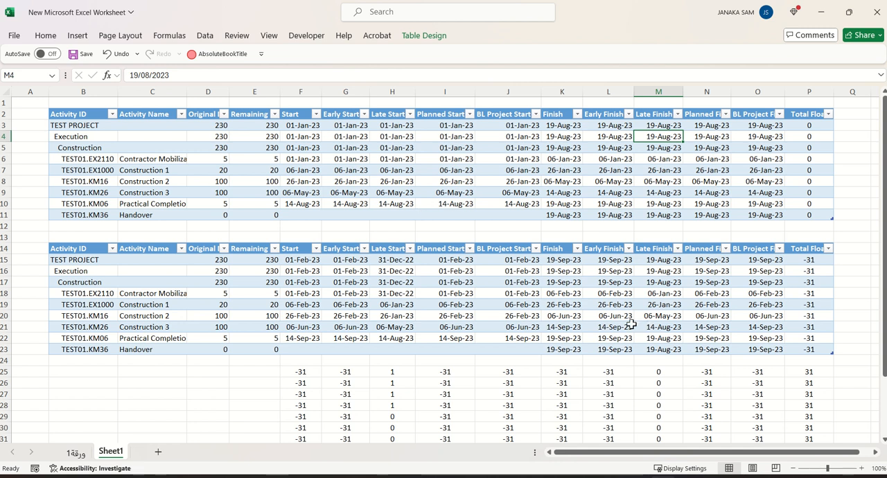
Review all the difference rows beneath the lower table against the dates and total float in both tables
{"action": "scroll", "coordinate": [689, 342], "scroll_direction": "down", "scroll_amount": 3}
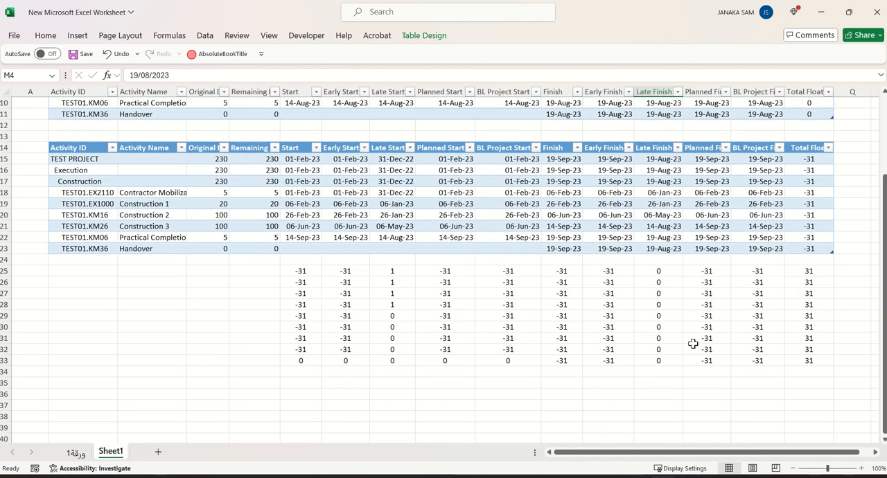
{"action": "scroll", "coordinate": [693, 343], "scroll_direction": "up", "scroll_amount": 3}
{"action": "scroll", "coordinate": [693, 344], "scroll_direction": "down", "scroll_amount": 2}
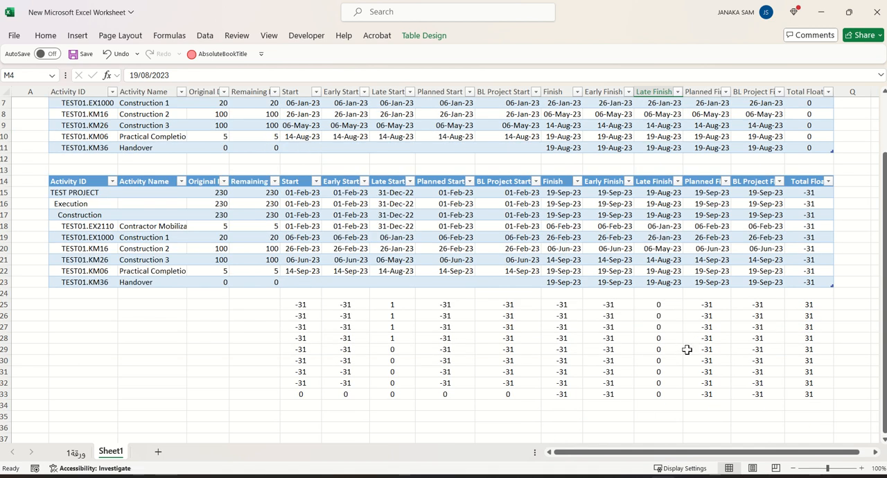
{"action": "scroll", "coordinate": [687, 348], "scroll_direction": "up", "scroll_amount": 2}
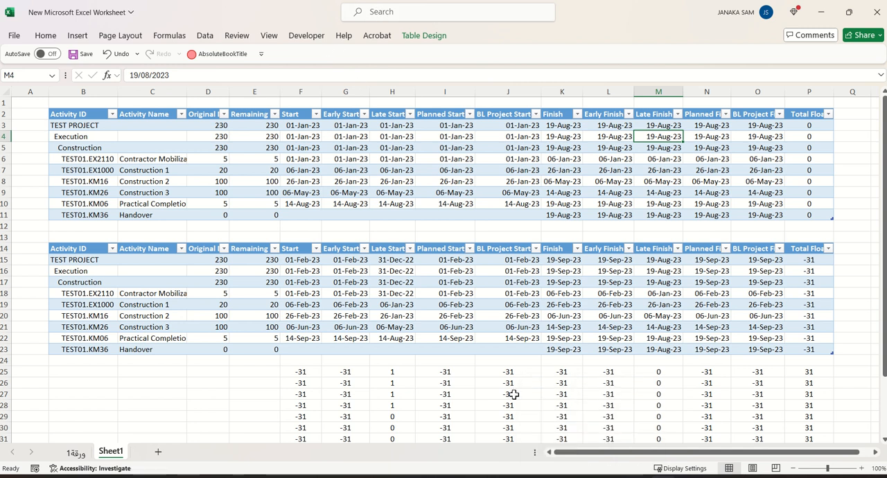
Switch to Primavera P6 and set TEST PROJECT's Must Finish By date to 30-Sep-23
{"action": "left_click", "coordinate": [587, 477]}
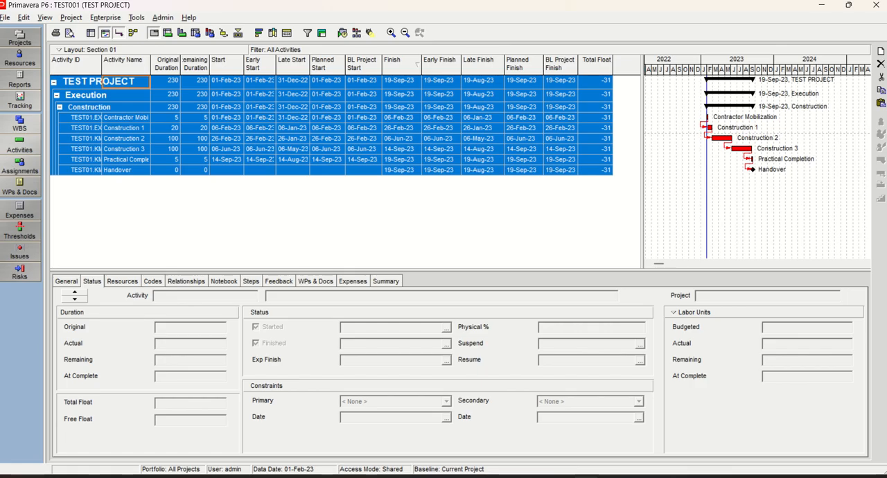
{"action": "left_click", "coordinate": [343, 34]}
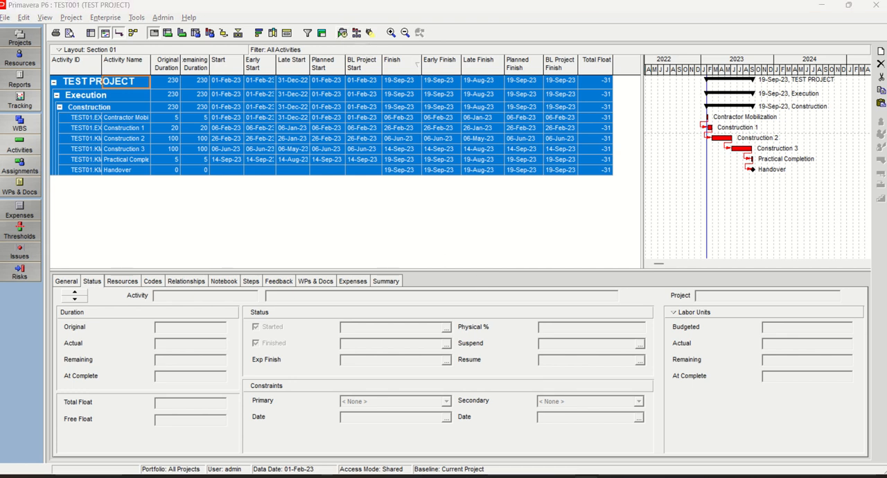
{"action": "left_click", "coordinate": [20, 38]}
{"action": "left_click", "coordinate": [165, 126]}
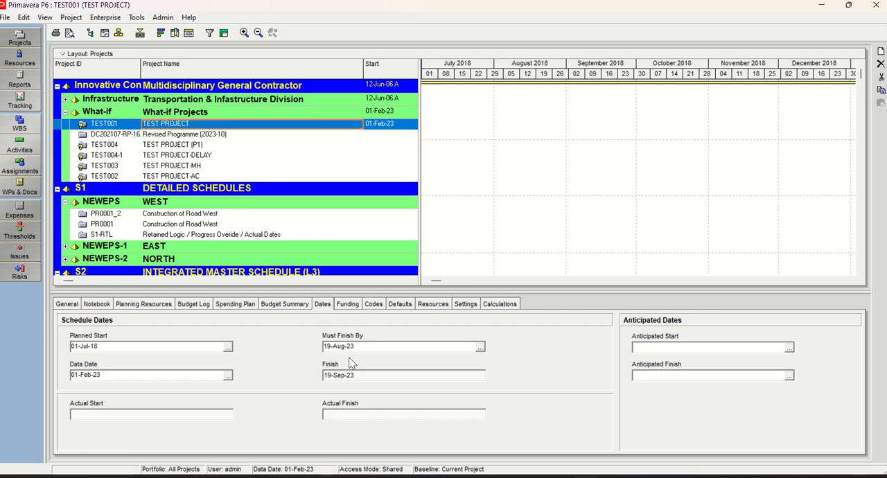
{"action": "left_click", "coordinate": [481, 349]}
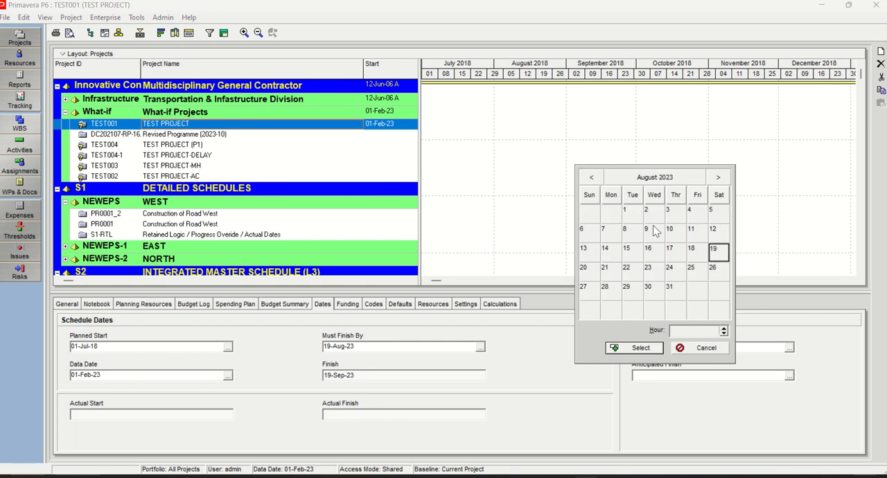
{"action": "left_click", "coordinate": [718, 178]}
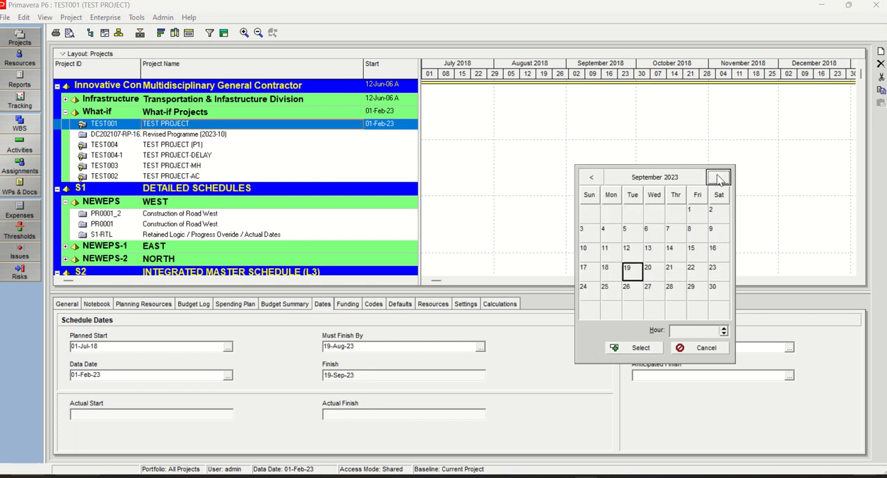
{"action": "left_click", "coordinate": [713, 287]}
{"action": "left_click", "coordinate": [634, 348]}
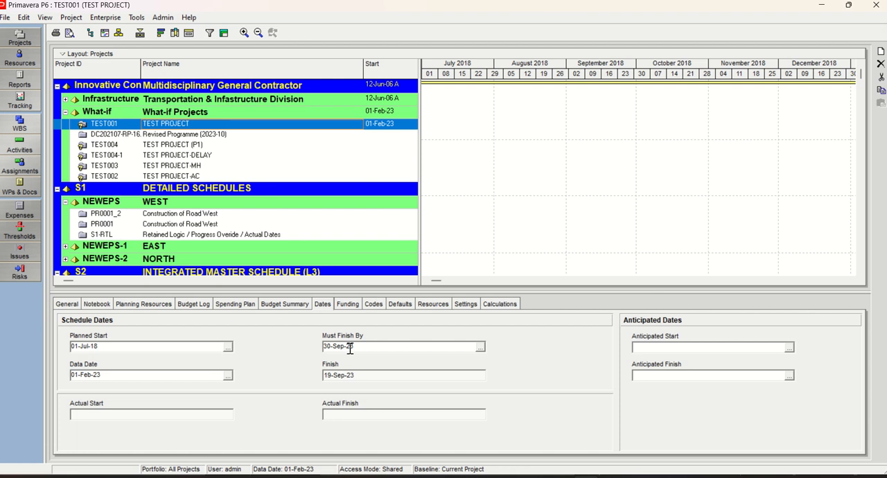
Reschedule TEST PROJECT's activities with the data date 01-Feb-23
{"action": "left_click", "coordinate": [21, 146]}
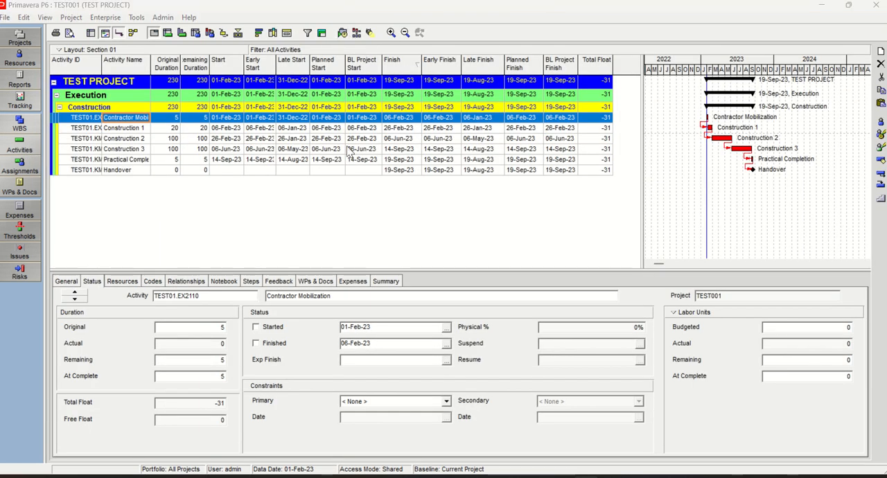
{"action": "key", "text": "F9"}
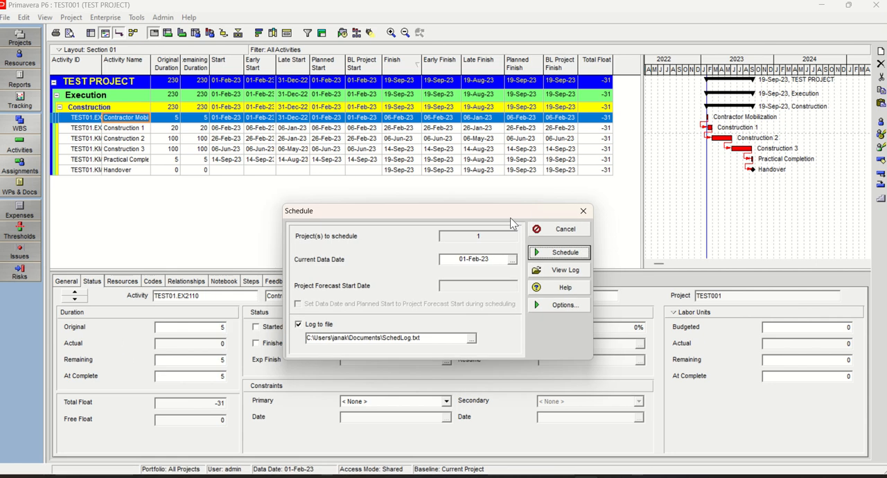
{"action": "left_click", "coordinate": [586, 253]}
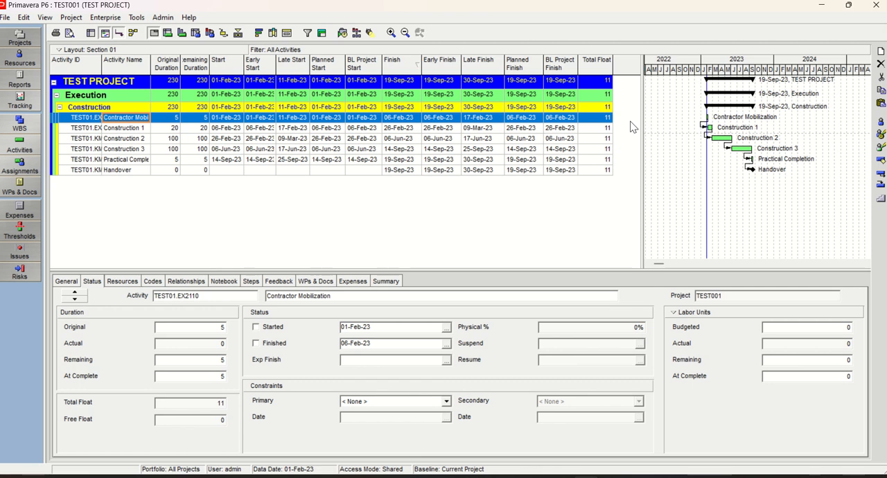
Check the Total Float of Construction 1, Construction 2, Construction 3, Practical Completion and Handover
{"action": "left_click", "coordinate": [599, 129]}
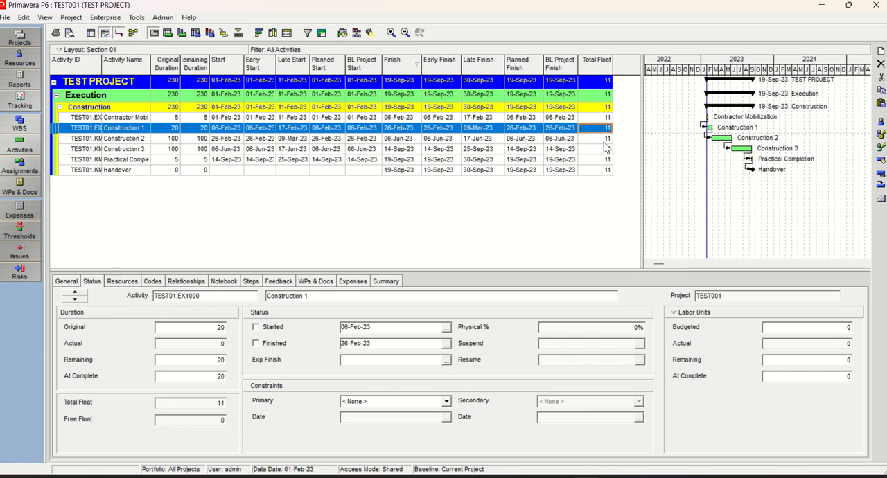
{"action": "left_click", "coordinate": [603, 139]}
{"action": "left_click", "coordinate": [600, 150]}
{"action": "left_click", "coordinate": [600, 159]}
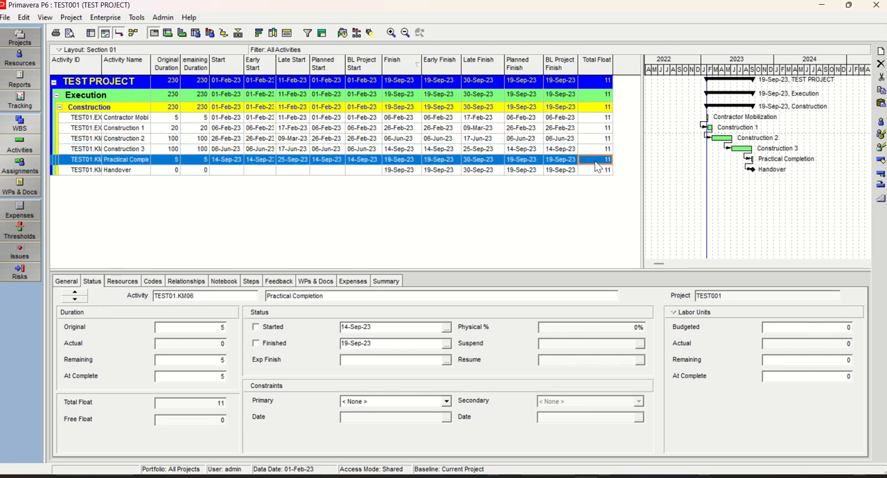
{"action": "left_click", "coordinate": [599, 170]}
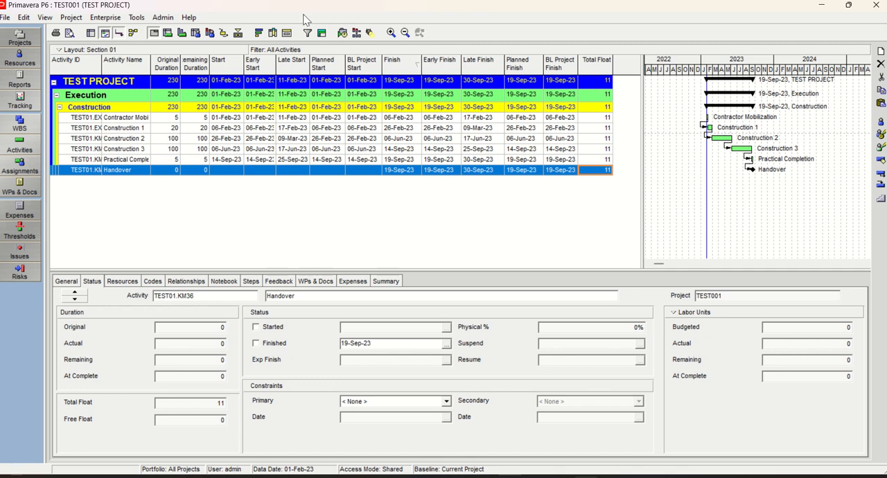
Set TEST PROJECT's Must Finish By date to 19-Aug-23 in the project dates
{"action": "left_click", "coordinate": [20, 39]}
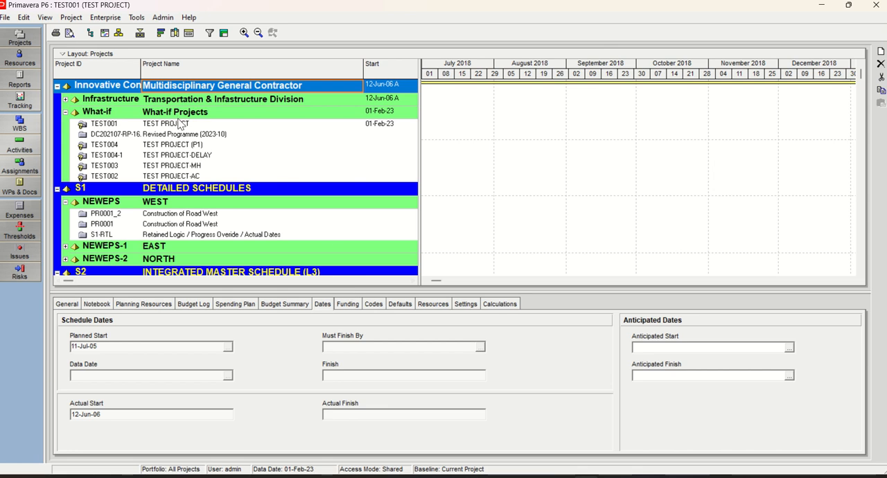
{"action": "left_click", "coordinate": [179, 123]}
{"action": "left_click", "coordinate": [479, 347]}
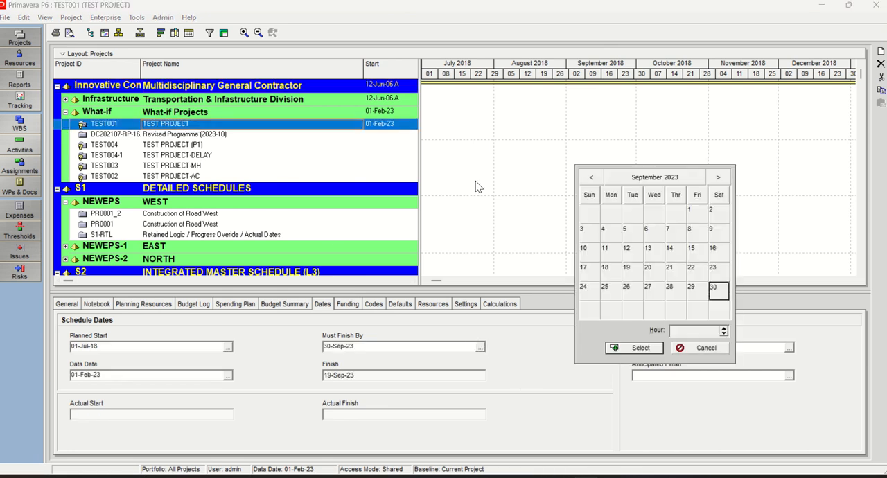
{"action": "left_click", "coordinate": [592, 178]}
{"action": "double_click", "coordinate": [715, 248]}
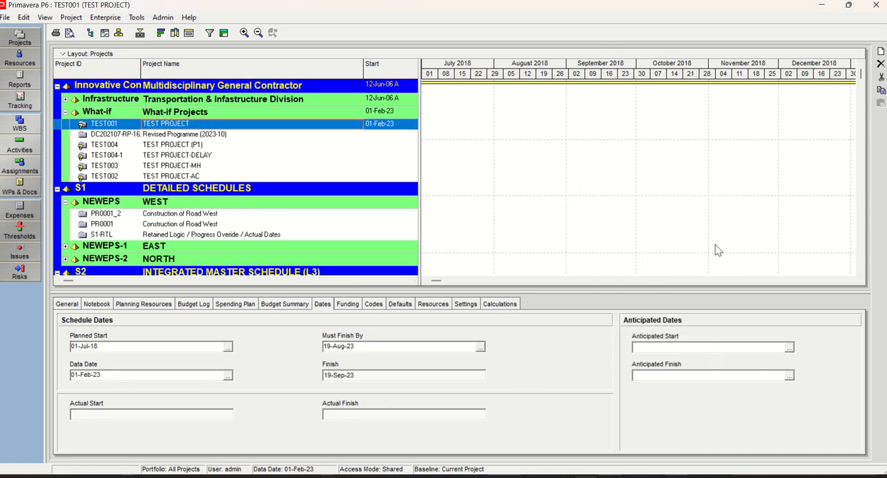
{"action": "left_click", "coordinate": [158, 135]}
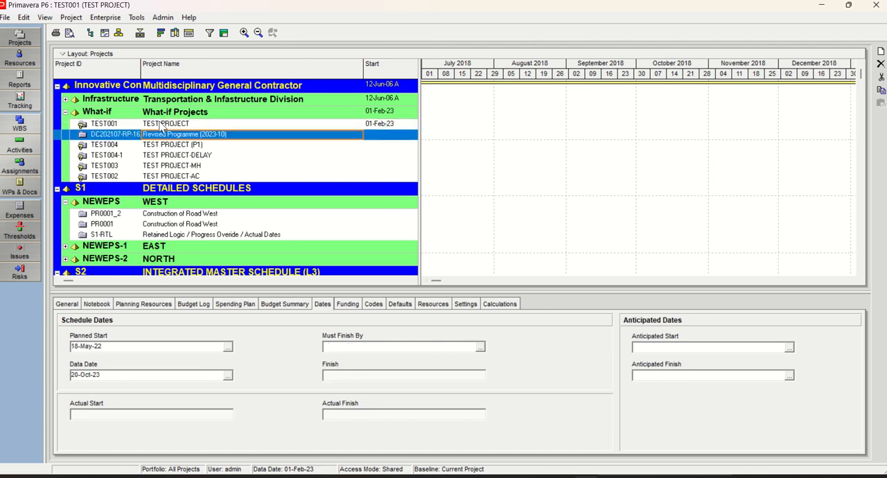
{"action": "left_click", "coordinate": [160, 124]}
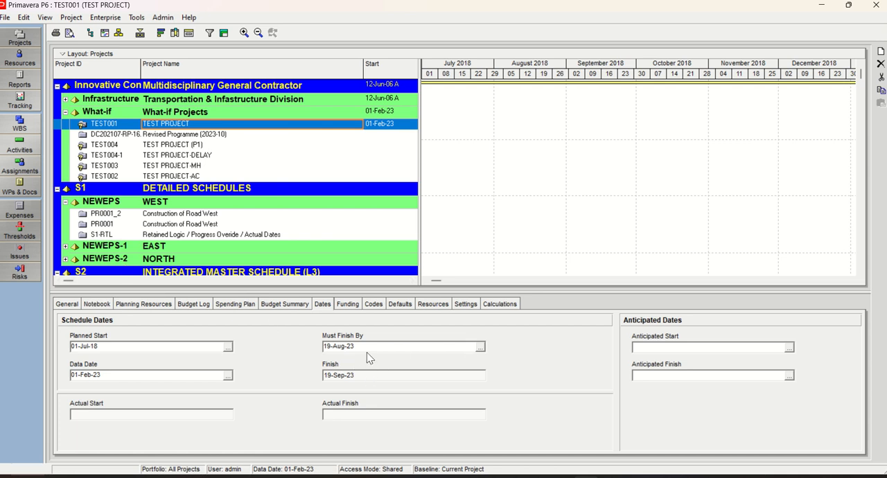
Clear TEST PROJECT's Must Finish By date and return to its activities
{"action": "left_click_drag", "start_coordinate": [367, 347], "coordinate": [311, 345]}
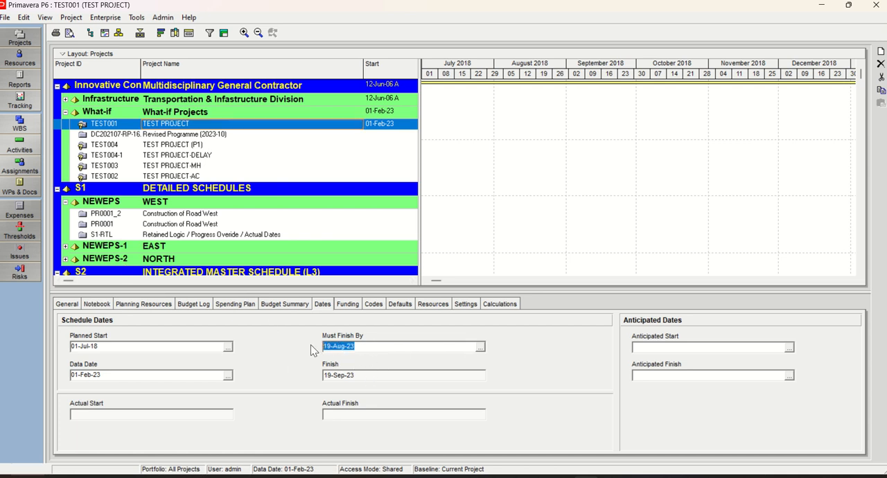
{"action": "key", "text": "Delete"}
{"action": "left_click", "coordinate": [170, 135]}
{"action": "left_click", "coordinate": [166, 124]}
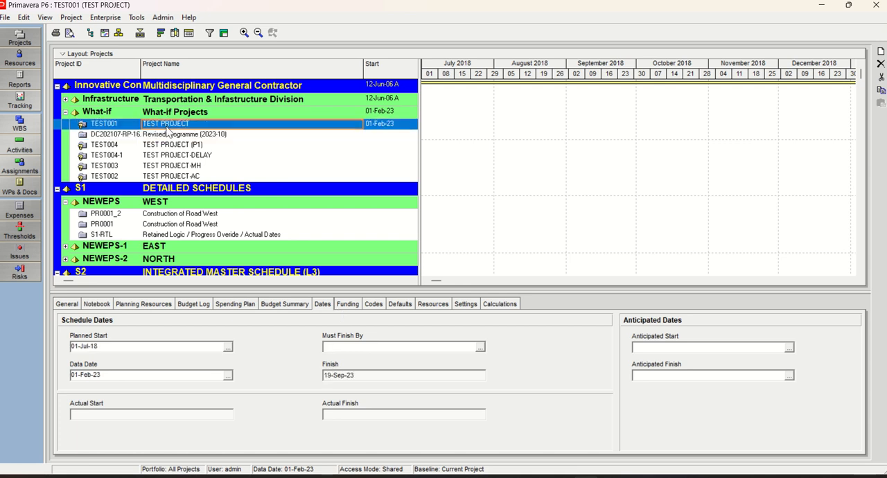
{"action": "left_click", "coordinate": [24, 143]}
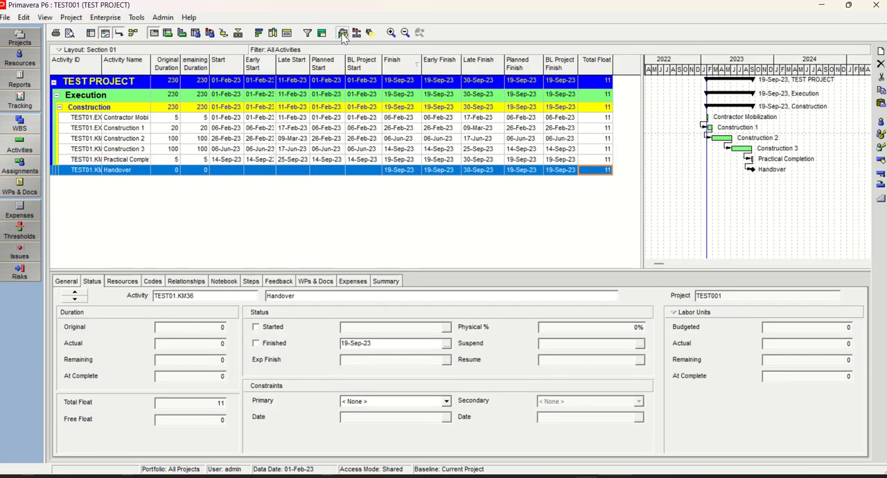
{"action": "left_click", "coordinate": [343, 34]}
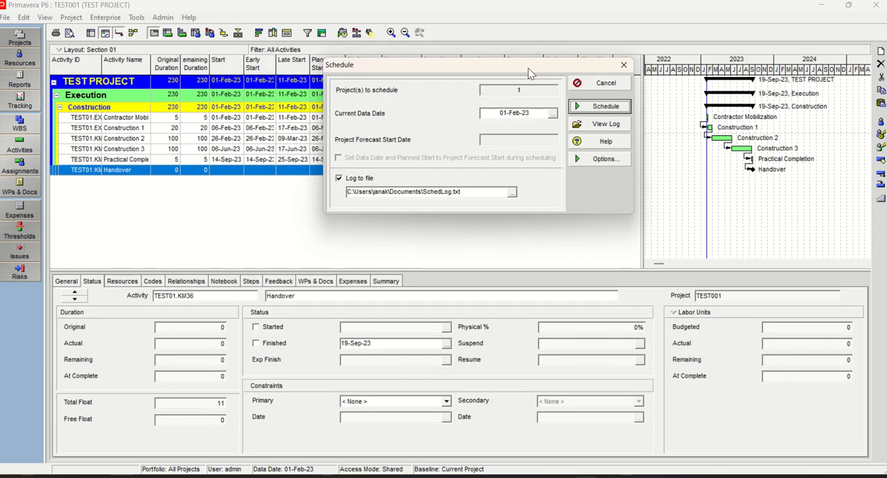
{"action": "left_click", "coordinate": [532, 144]}
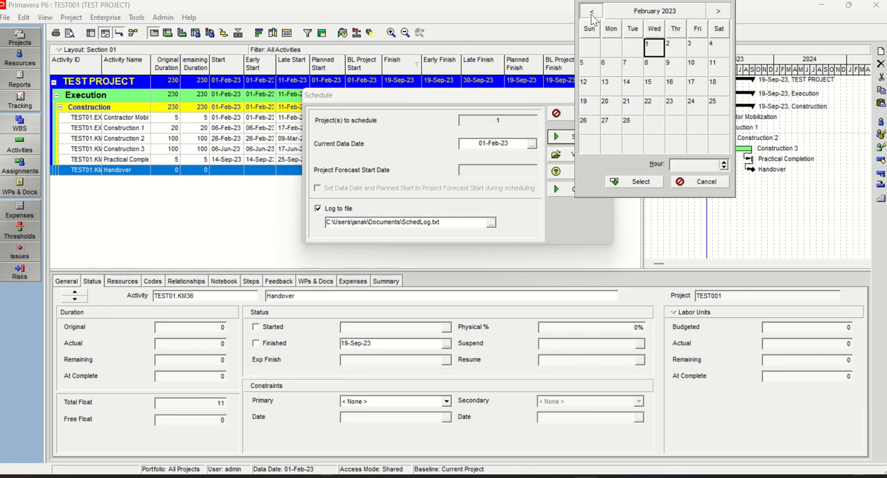
{"action": "left_click", "coordinate": [591, 12]}
{"action": "left_click", "coordinate": [587, 47]}
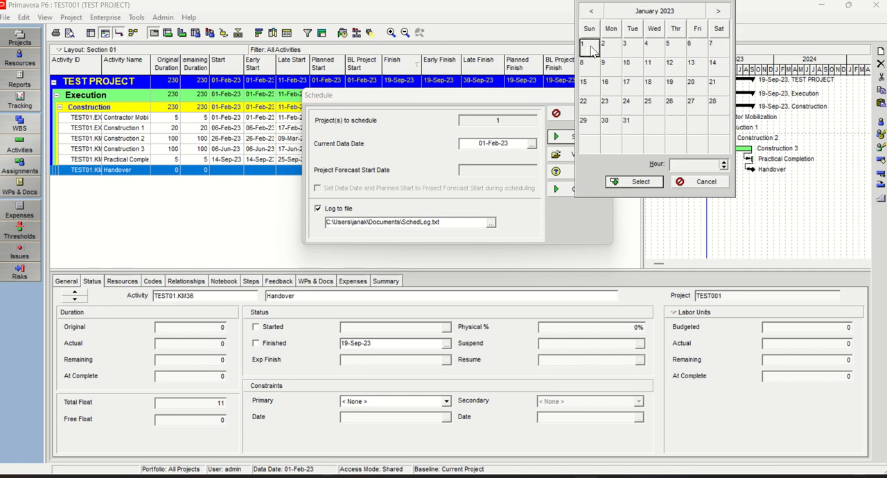
{"action": "double_click", "coordinate": [592, 47]}
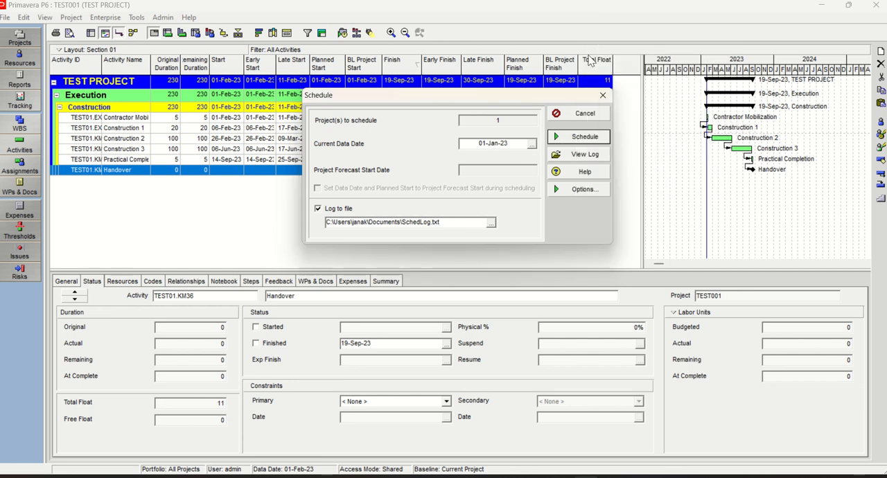
{"action": "left_click", "coordinate": [601, 96]}
Give the Handover activity a primary constraint of Finish On or Before dated 19-Aug-23
{"action": "left_click", "coordinate": [118, 159]}
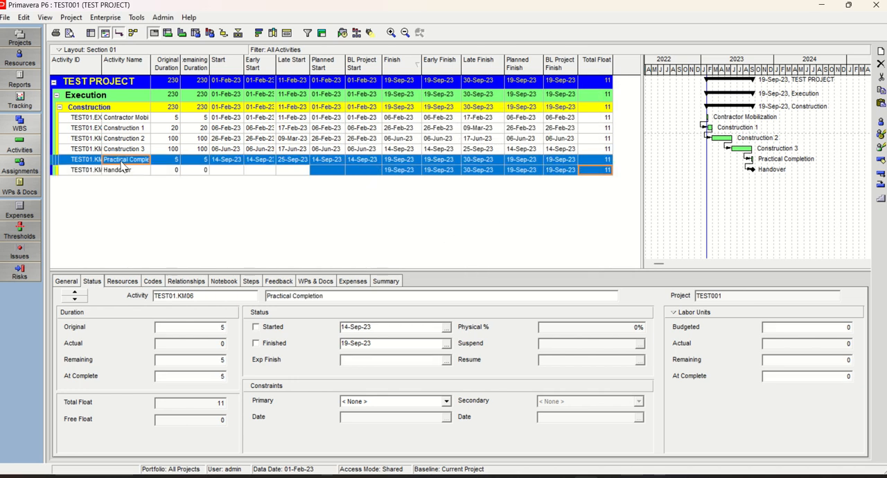
{"action": "left_click", "coordinate": [119, 170]}
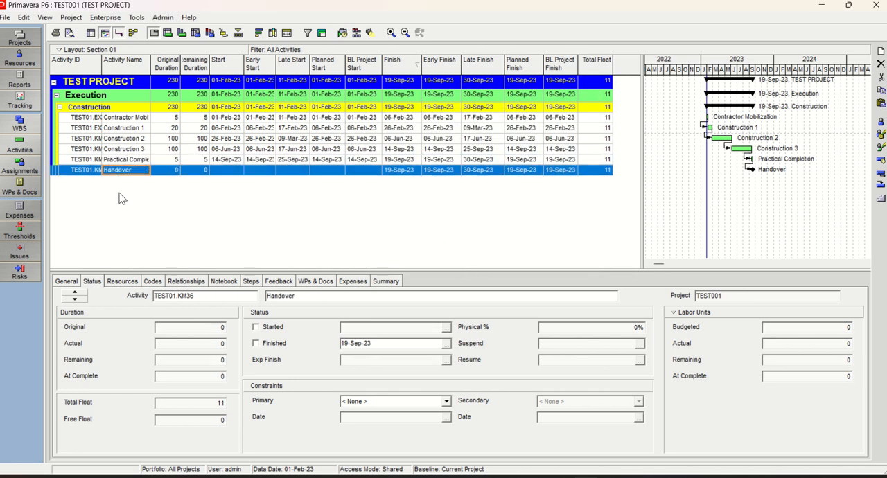
{"action": "left_click", "coordinate": [448, 402]}
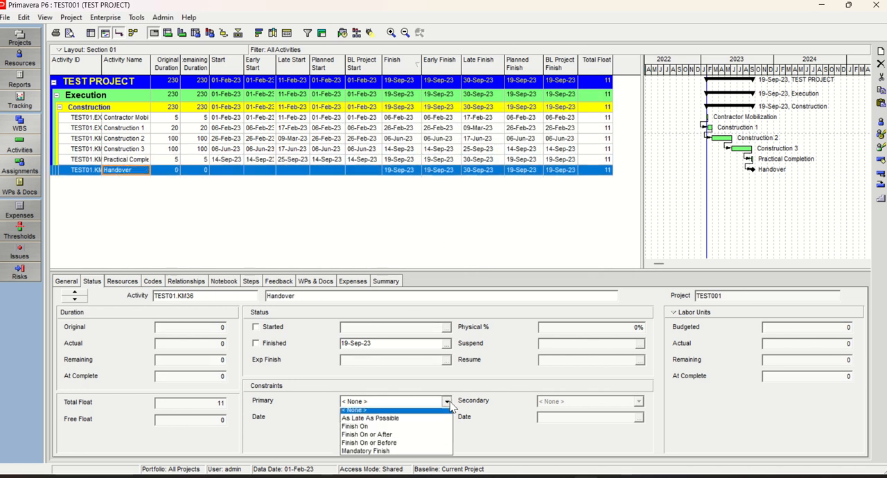
{"action": "left_click", "coordinate": [384, 443]}
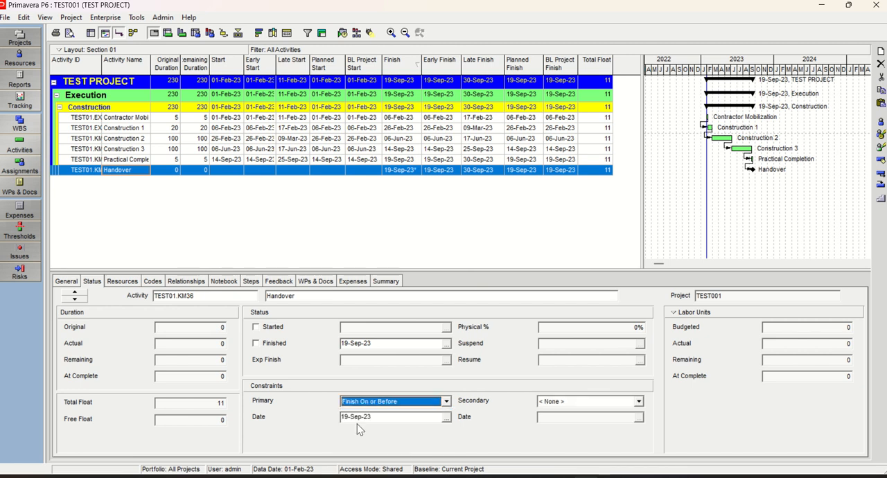
{"action": "left_click", "coordinate": [447, 417]}
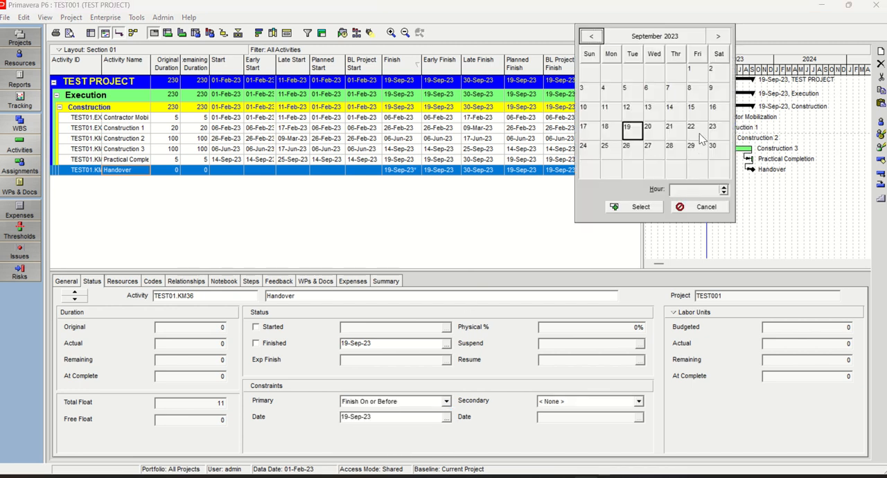
{"action": "left_click", "coordinate": [591, 36]}
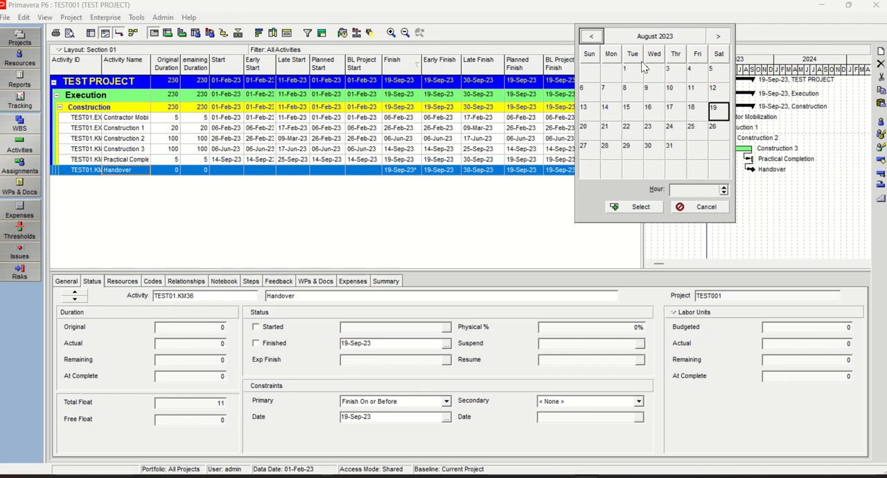
{"action": "double_click", "coordinate": [713, 115]}
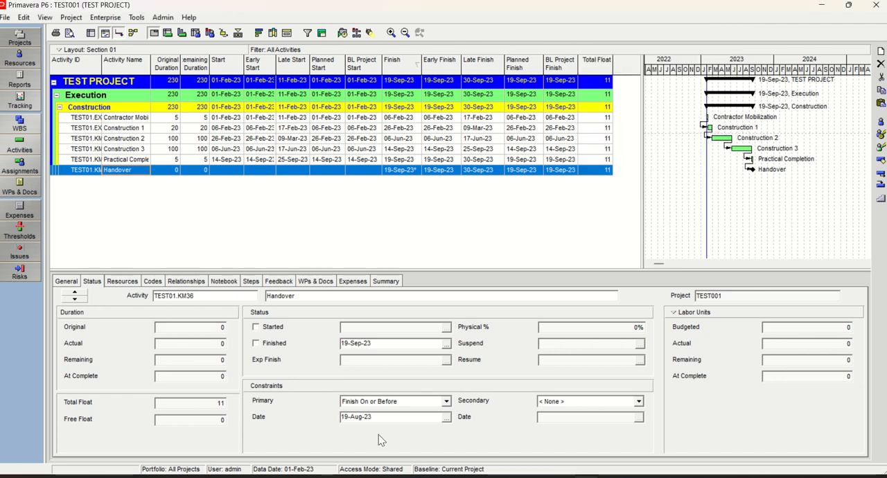
Schedule TEST PROJECT with a data date of 01-Jan-23 and turn off the progress spotlight
{"action": "left_click", "coordinate": [343, 34]}
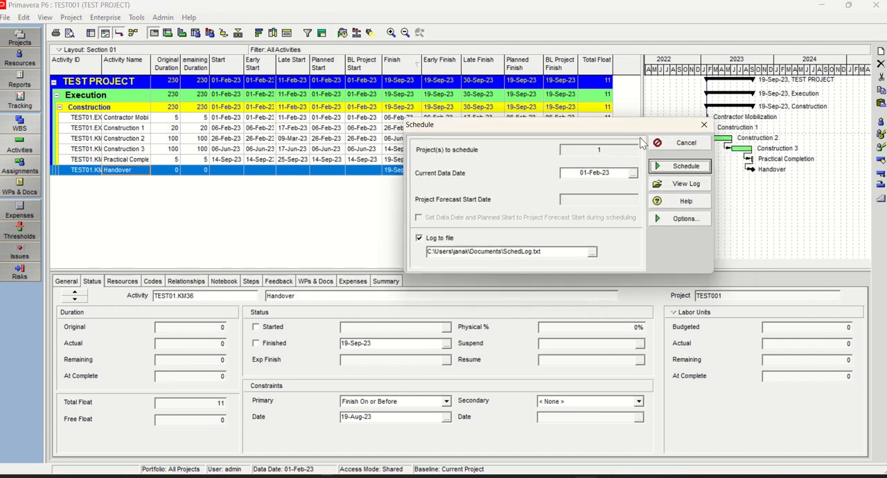
{"action": "left_click", "coordinate": [633, 174]}
{"action": "left_click", "coordinate": [591, 11]}
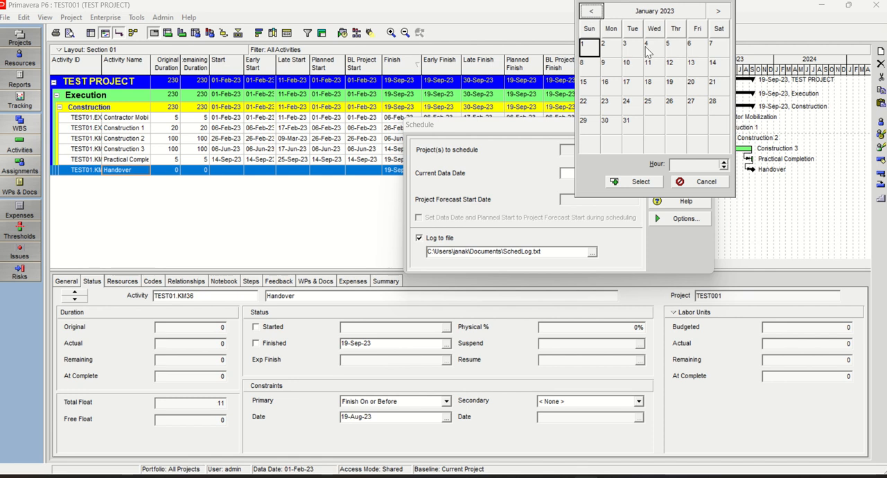
{"action": "left_click", "coordinate": [589, 49]}
{"action": "left_click", "coordinate": [591, 49]}
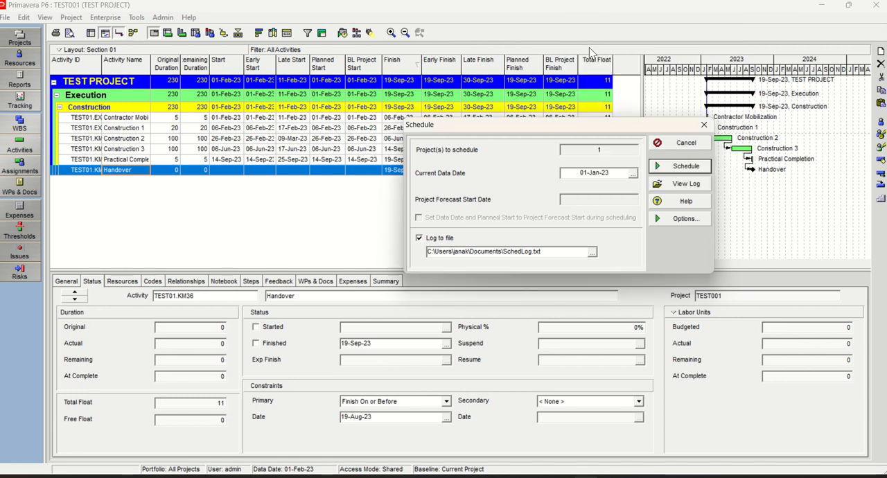
{"action": "left_click", "coordinate": [669, 182]}
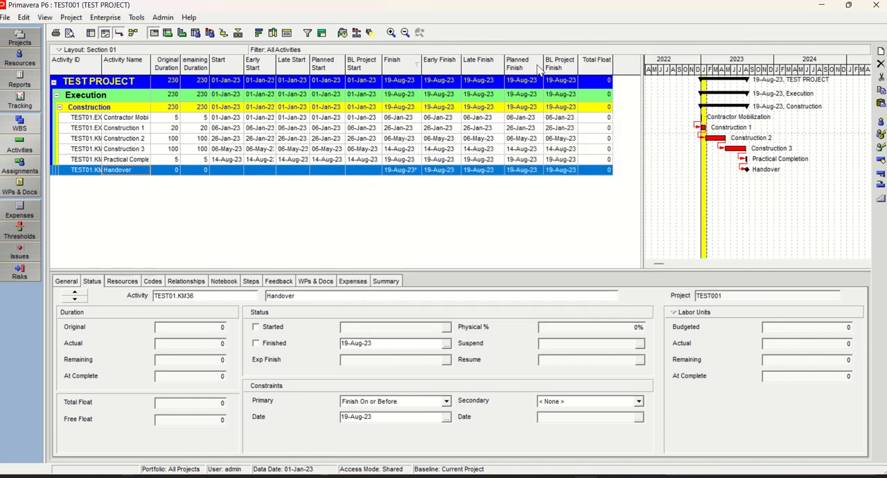
{"action": "left_click", "coordinate": [371, 34]}
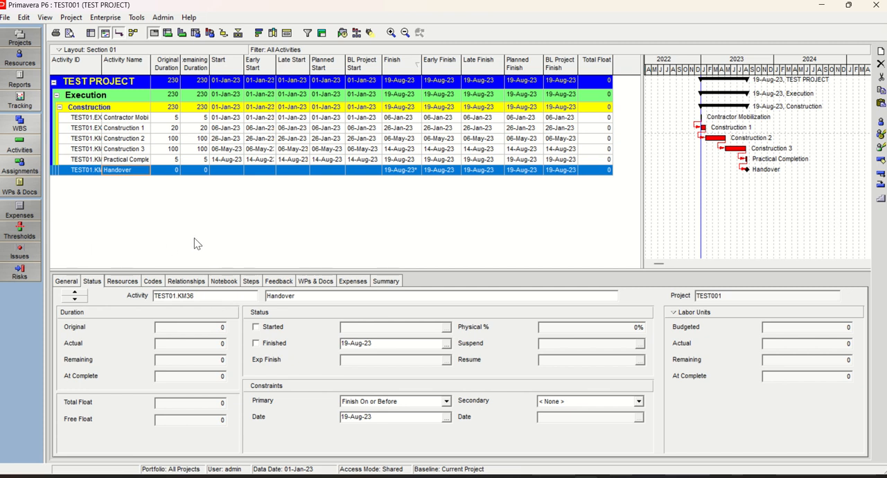
Reschedule TEST PROJECT with the current data date set to 01-Feb-23
{"action": "left_click", "coordinate": [343, 33]}
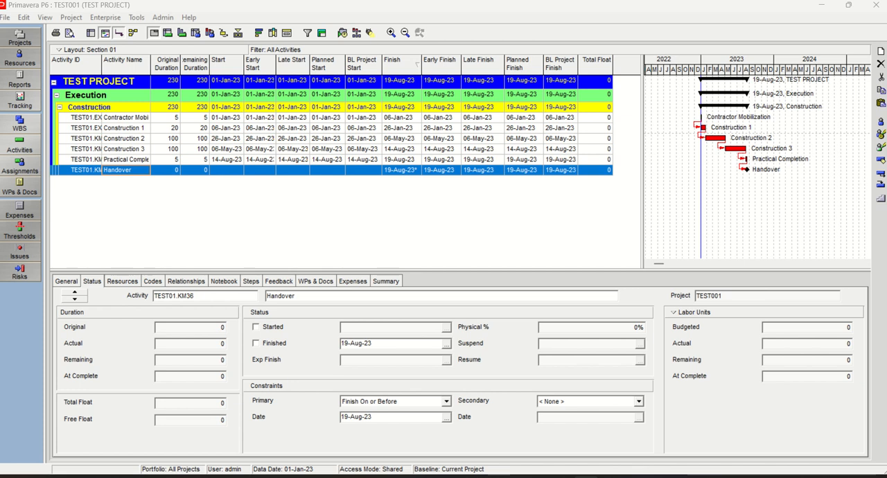
{"action": "left_click_drag", "start_coordinate": [599, 168], "coordinate": [625, 145]}
{"action": "left_click", "coordinate": [625, 199]}
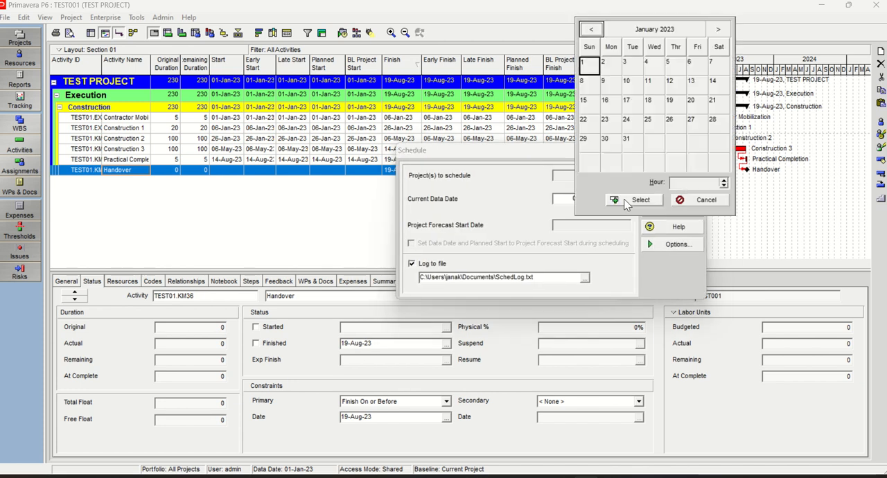
{"action": "left_click", "coordinate": [720, 30]}
{"action": "double_click", "coordinate": [656, 64]}
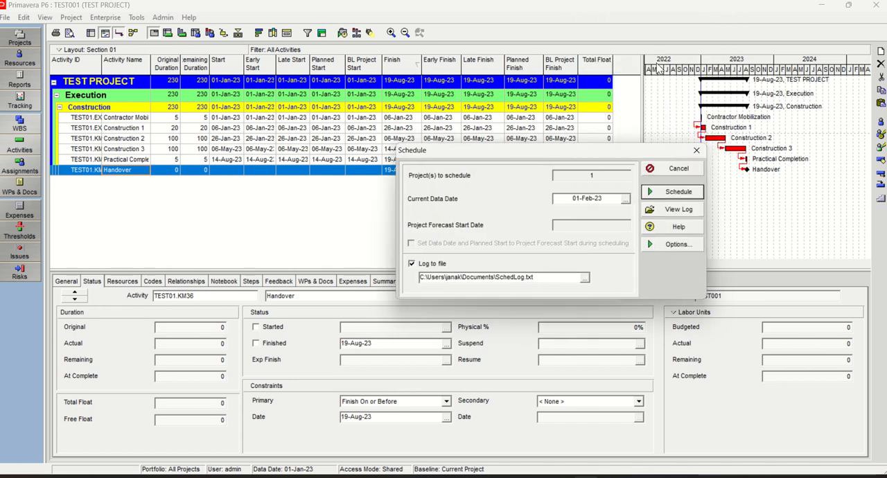
{"action": "left_click", "coordinate": [678, 194]}
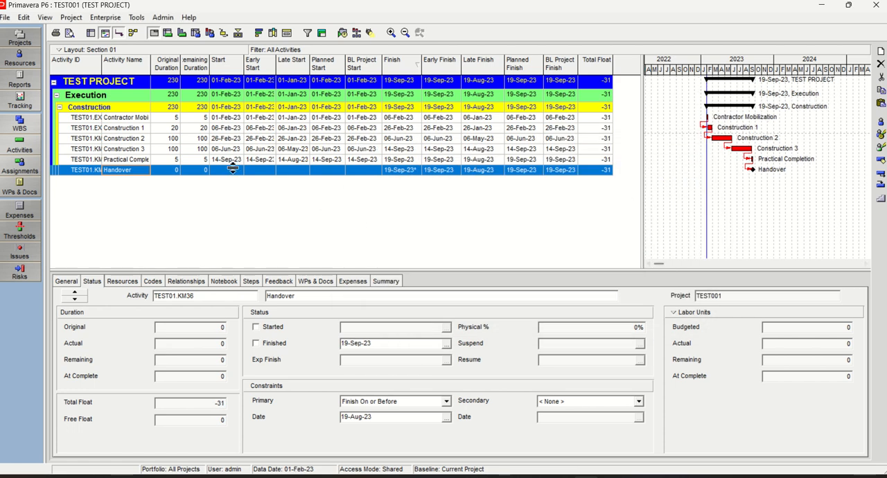
Copy all TEST PROJECT rows, including the activities, and paste them over the second table starting at cell B14 of Sheet1 in Excel
{"action": "left_click", "coordinate": [115, 120]}
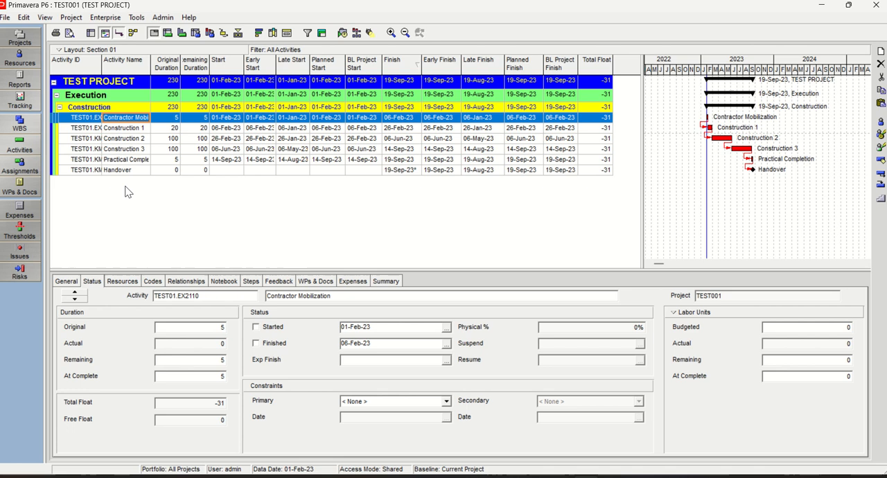
{"action": "key", "text": "ctrl+a"}
{"action": "right_click", "coordinate": [137, 129]}
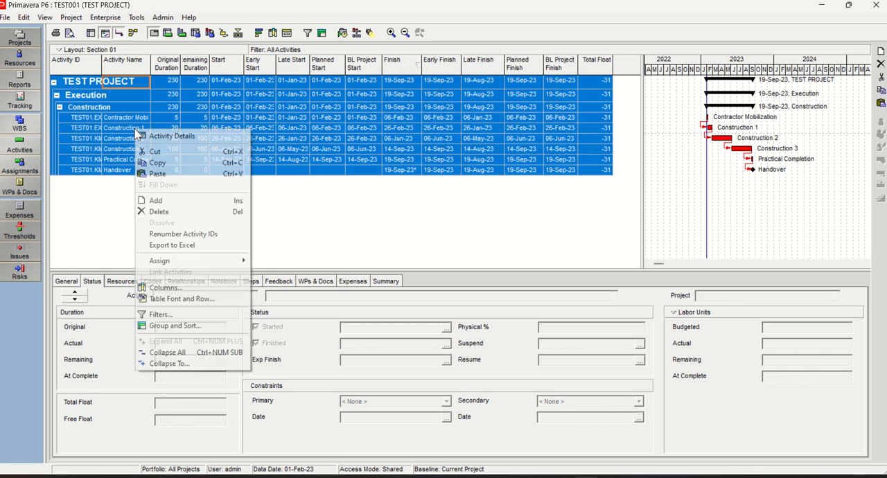
{"action": "left_click", "coordinate": [165, 160]}
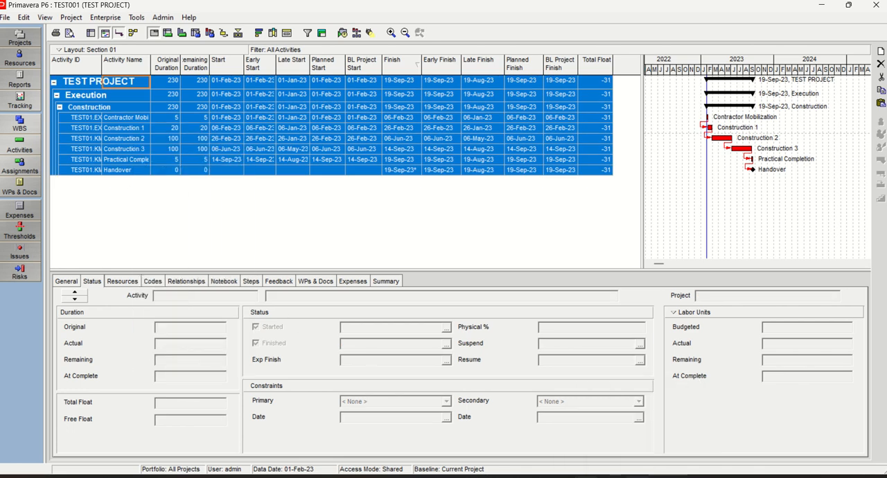
{"action": "left_click", "coordinate": [670, 476]}
{"action": "left_click", "coordinate": [68, 250]}
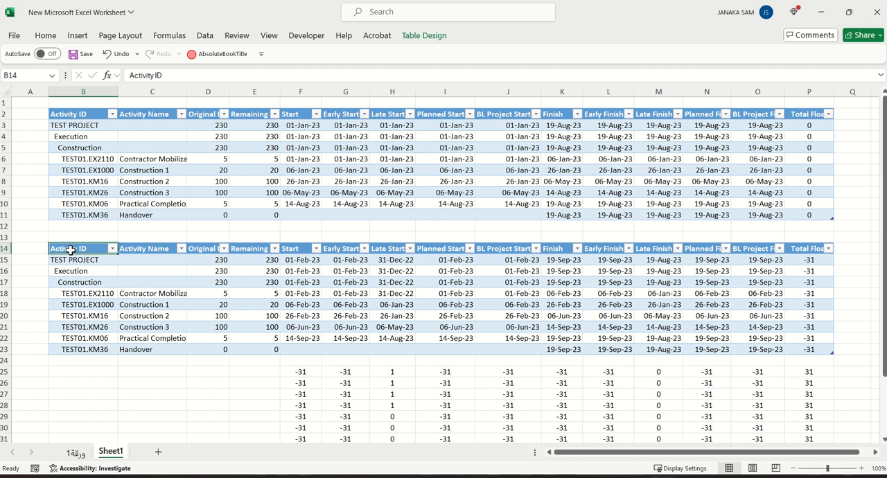
{"action": "right_click", "coordinate": [72, 249]}
{"action": "left_click", "coordinate": [104, 128]}
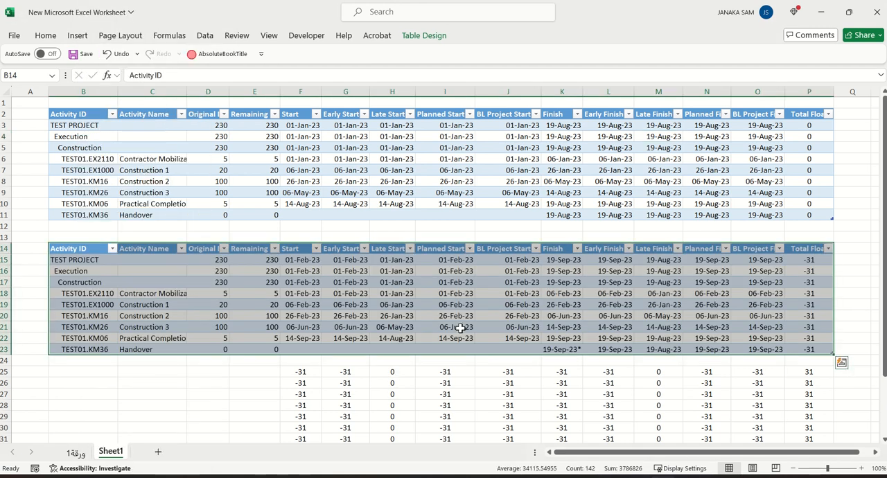
Remove the asterisk from Handover's Finish date in cell K23 so the entry reads 19-Sep-23
{"action": "scroll", "coordinate": [470, 323], "scroll_direction": "down", "scroll_amount": 3}
{"action": "left_click", "coordinate": [493, 414]}
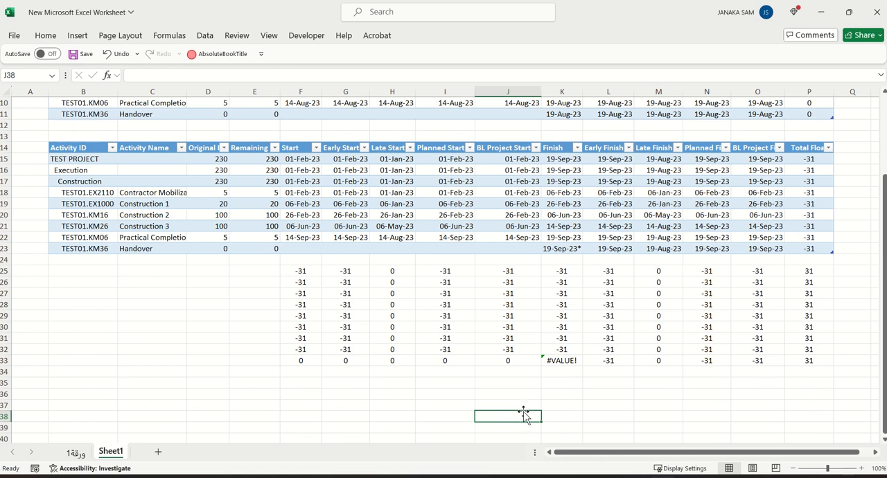
{"action": "scroll", "coordinate": [523, 426], "scroll_direction": "up", "scroll_amount": 3}
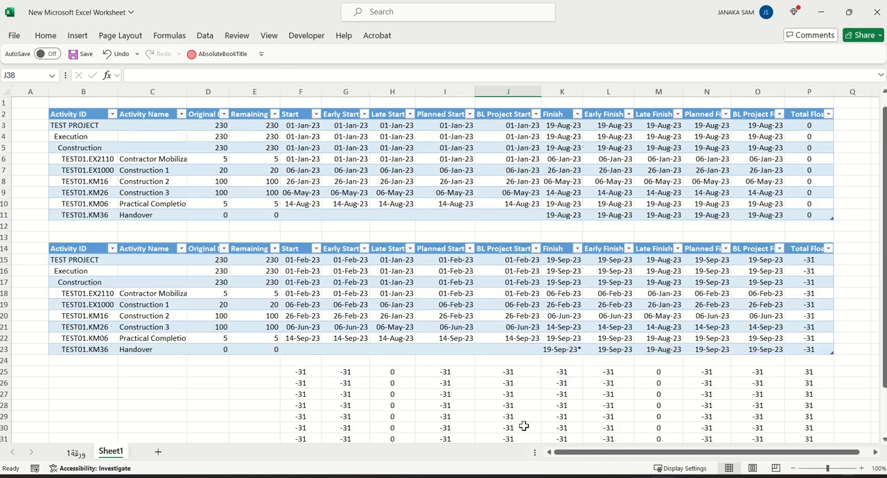
{"action": "scroll", "coordinate": [521, 421], "scroll_direction": "down", "scroll_amount": 3}
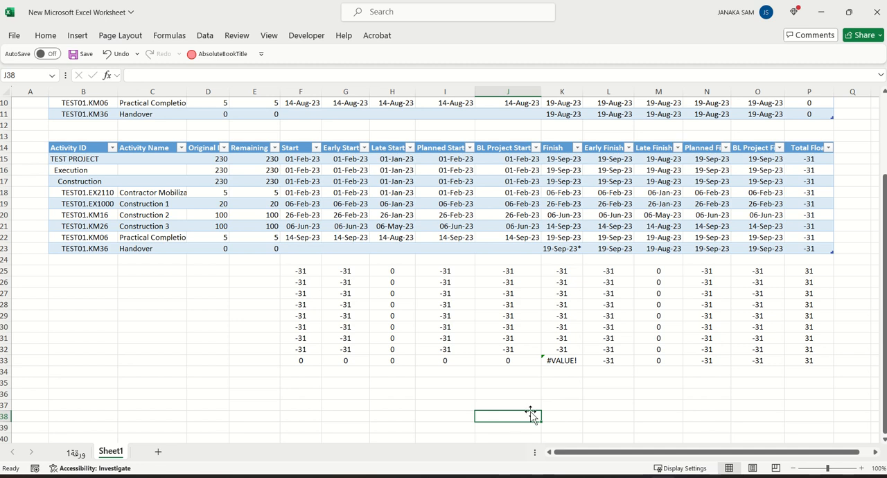
{"action": "left_click", "coordinate": [560, 248]}
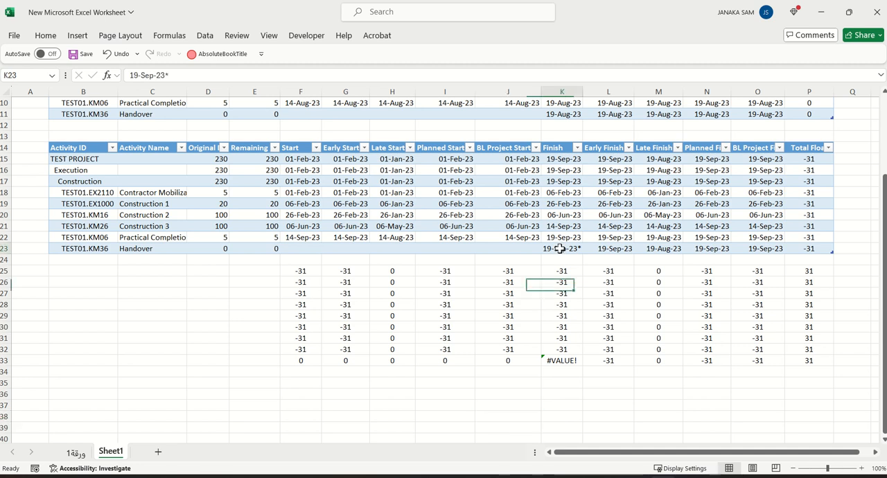
{"action": "left_click", "coordinate": [178, 76]}
{"action": "key", "text": "BackSpace"}
{"action": "key", "text": "Return"}
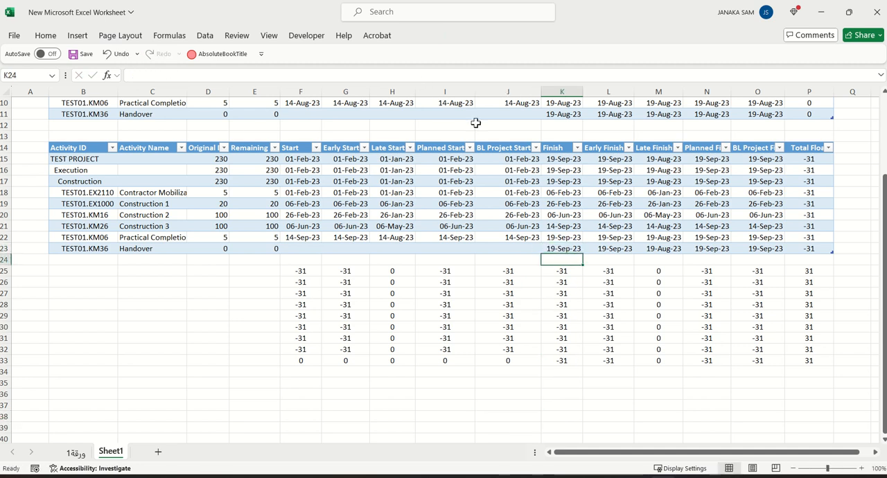
{"action": "left_click", "coordinate": [604, 405]}
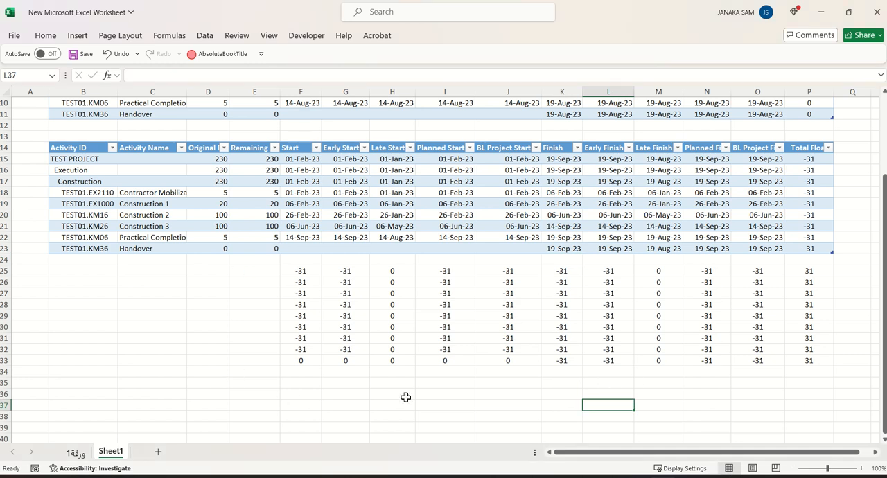
Compare the two schedule tables and examine the row 25 difference formulas for Start, Early Start, Late Start and Total Float
{"action": "scroll", "coordinate": [407, 394], "scroll_direction": "up", "scroll_amount": 3}
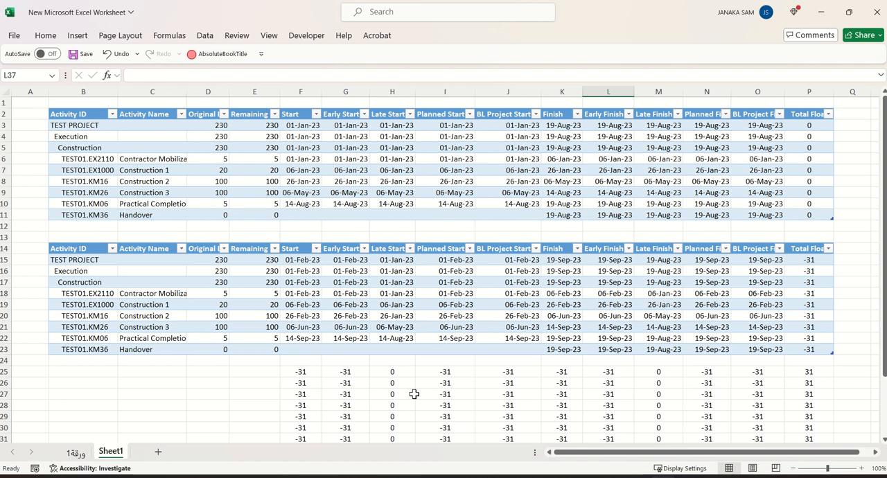
{"action": "scroll", "coordinate": [393, 386], "scroll_direction": "down", "scroll_amount": 1}
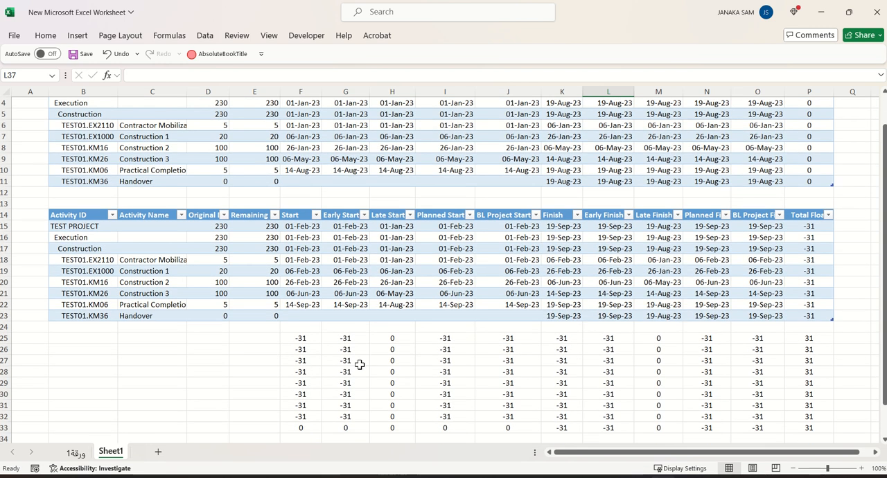
{"action": "left_click", "coordinate": [299, 338]}
{"action": "scroll", "coordinate": [301, 340], "scroll_direction": "up", "scroll_amount": 1}
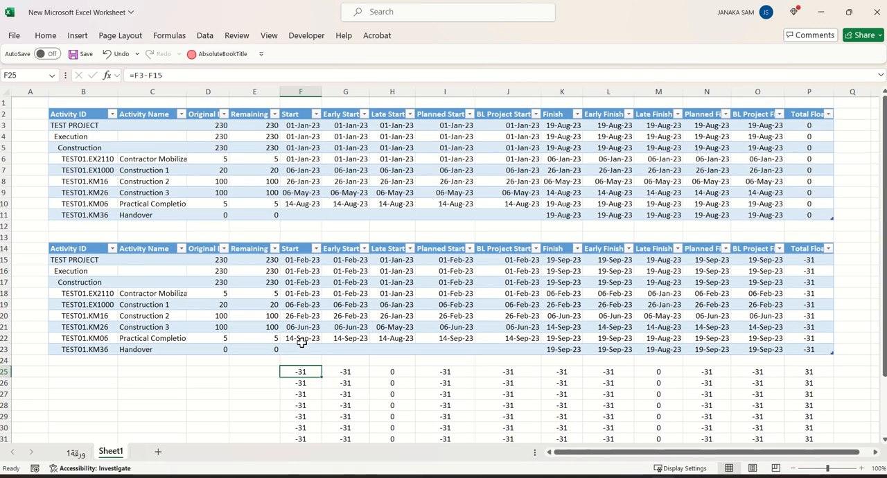
{"action": "left_click", "coordinate": [346, 373]}
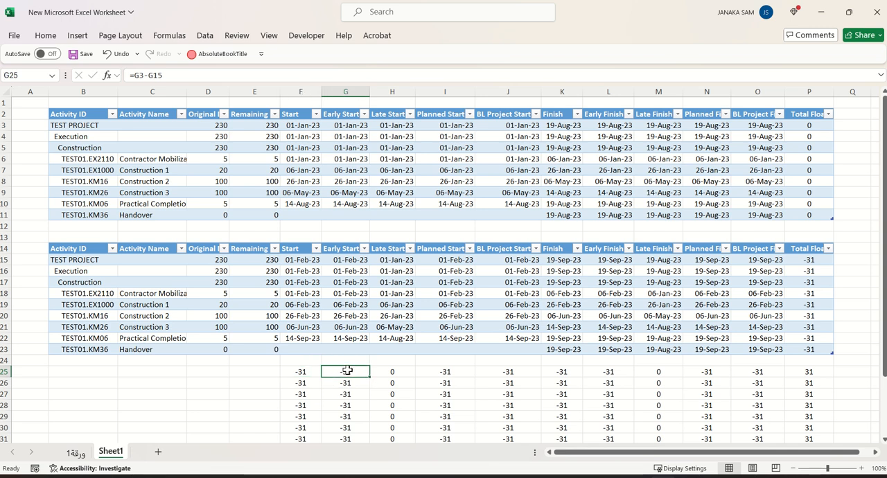
{"action": "left_click", "coordinate": [392, 372]}
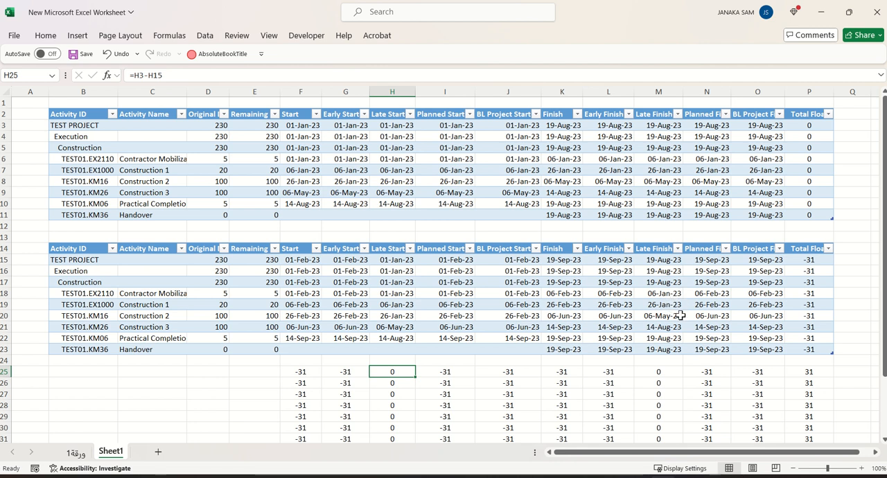
{"action": "scroll", "coordinate": [659, 336], "scroll_direction": "down", "scroll_amount": 2}
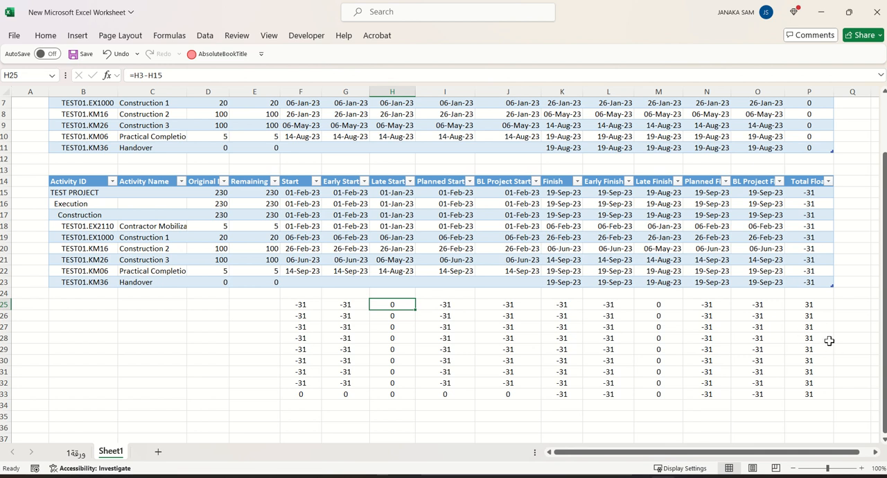
{"action": "scroll", "coordinate": [831, 347], "scroll_direction": "up", "scroll_amount": 2}
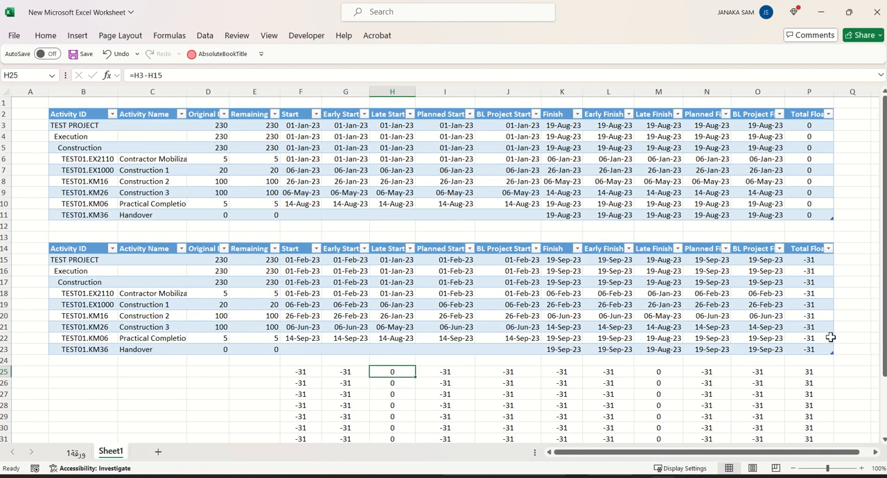
{"action": "scroll", "coordinate": [832, 336], "scroll_direction": "down", "scroll_amount": 2}
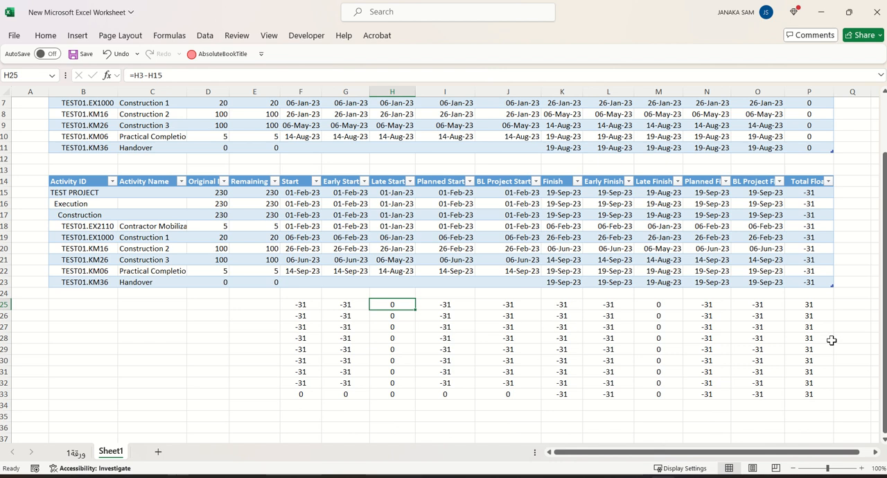
{"action": "left_click", "coordinate": [809, 305]}
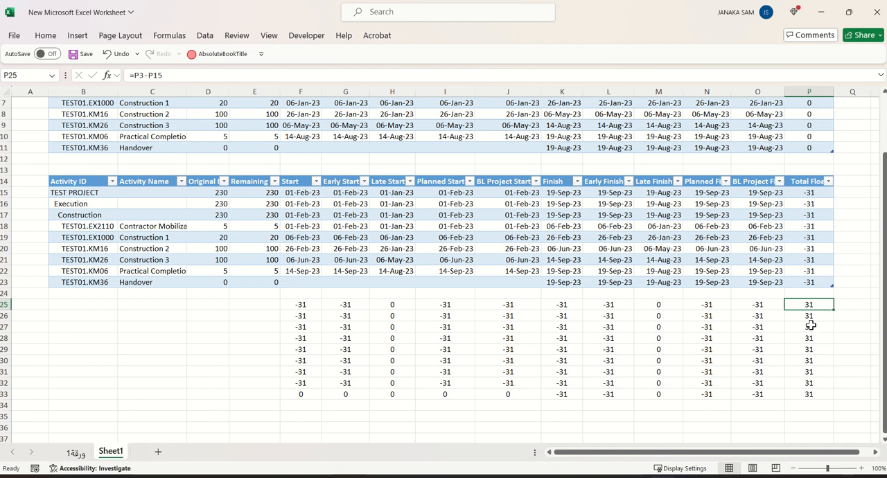
{"action": "scroll", "coordinate": [811, 318], "scroll_direction": "up", "scroll_amount": 2}
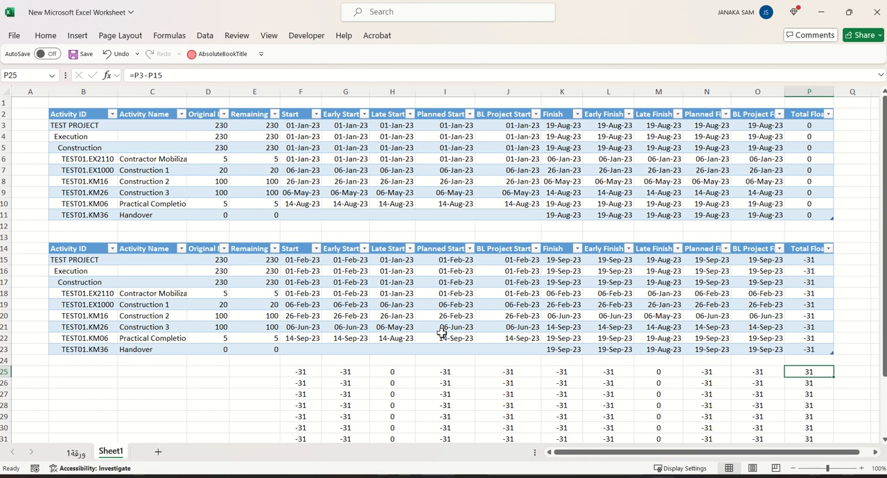
Switch to Primavera P6 and reschedule TEST PROJECT with a data date of 01-Jan-23
{"action": "left_click_drag", "start_coordinate": [621, 454], "coordinate": [721, 460]}
{"action": "mouse_move", "coordinate": [586, 476]}
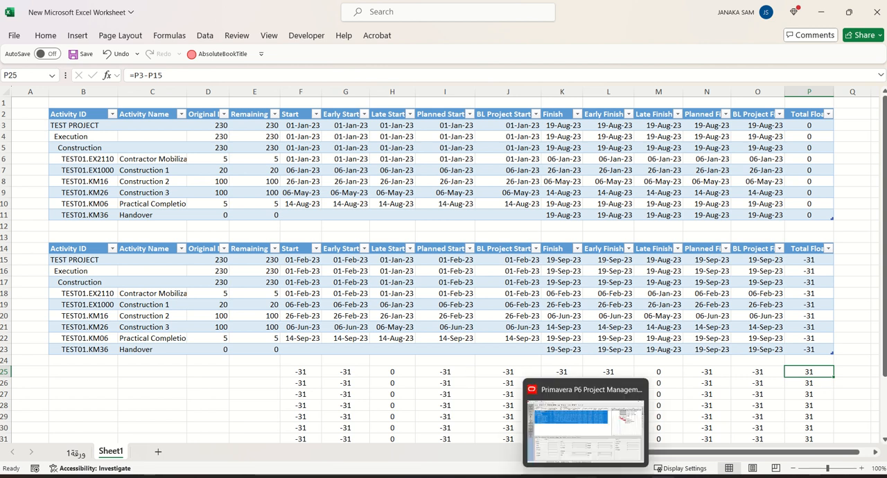
{"action": "left_click", "coordinate": [587, 443]}
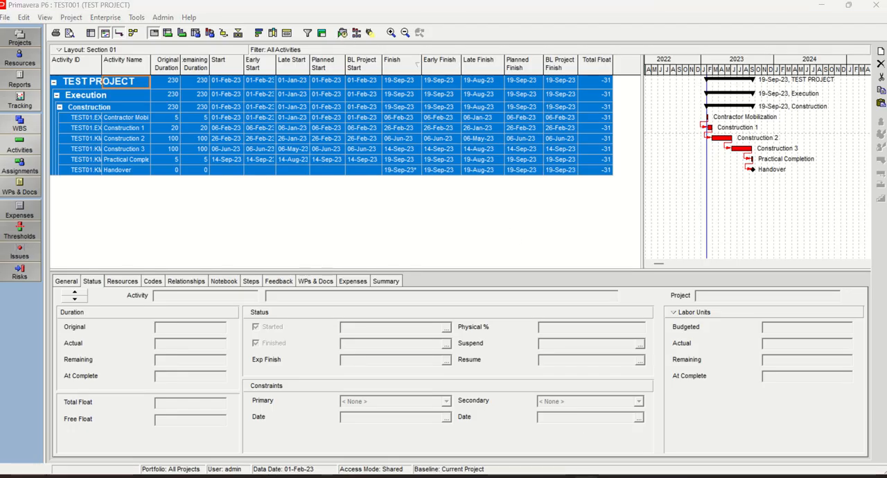
{"action": "key", "text": "F9"}
{"action": "left_click", "coordinate": [622, 169]}
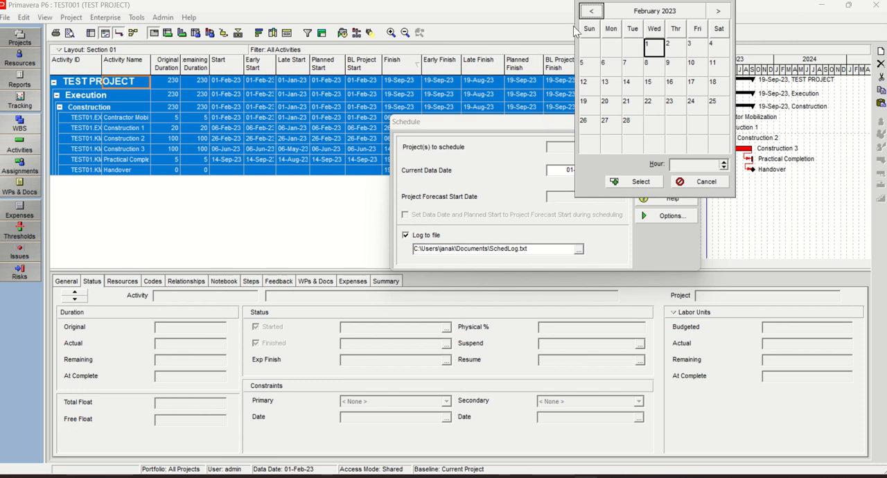
{"action": "left_click", "coordinate": [592, 11]}
{"action": "double_click", "coordinate": [589, 48]}
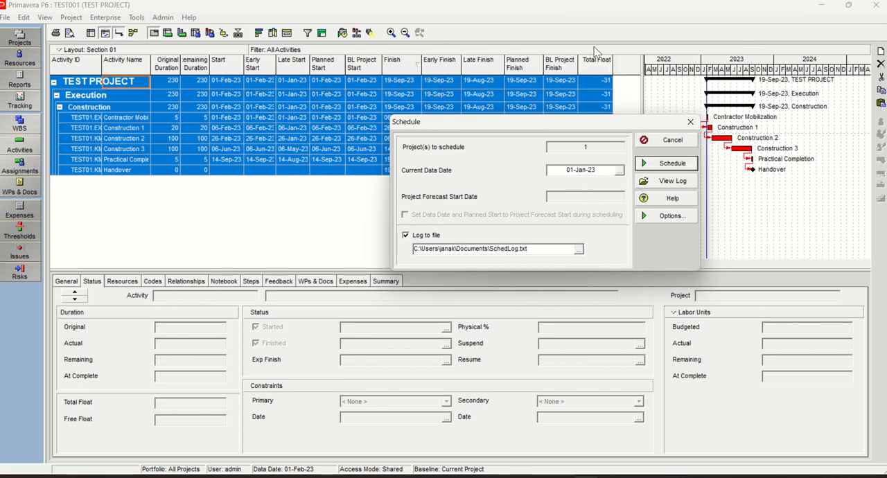
{"action": "left_click", "coordinate": [662, 161]}
{"action": "left_click", "coordinate": [508, 221]}
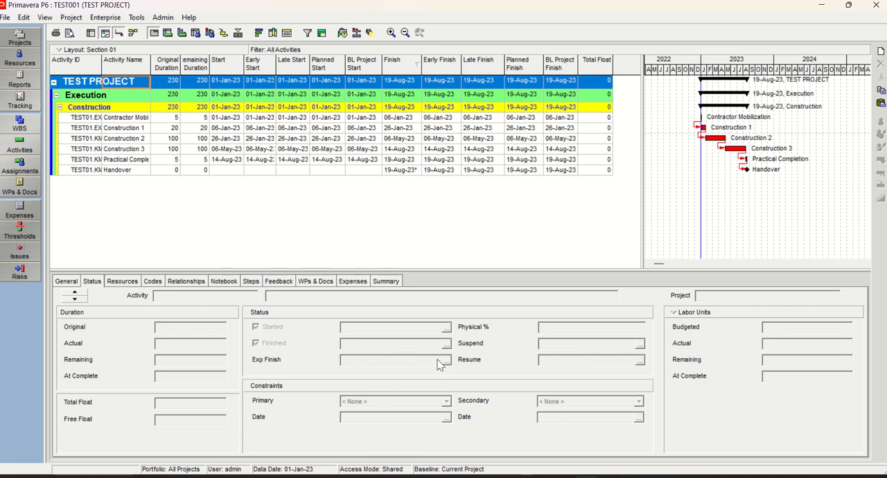
Remove the Finish On or Before primary constraint from the Handover milestone by setting it to None
{"action": "left_click", "coordinate": [119, 171]}
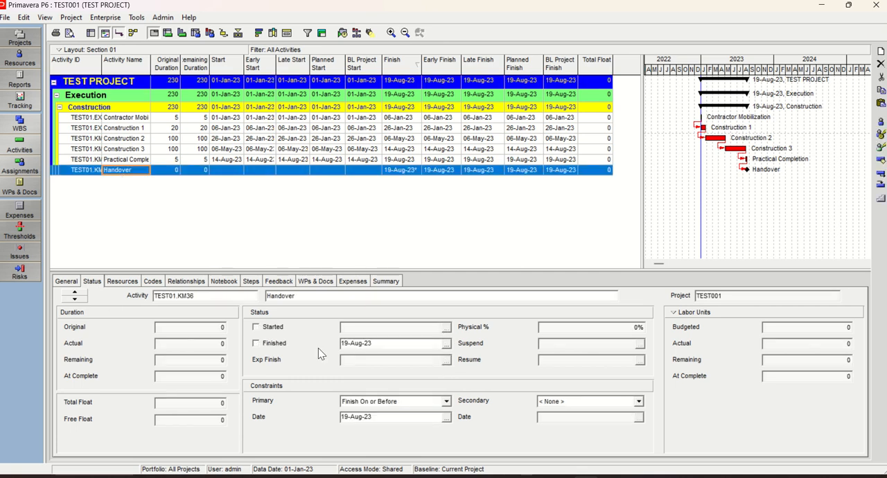
{"action": "left_click", "coordinate": [446, 401]}
{"action": "left_click", "coordinate": [376, 411]}
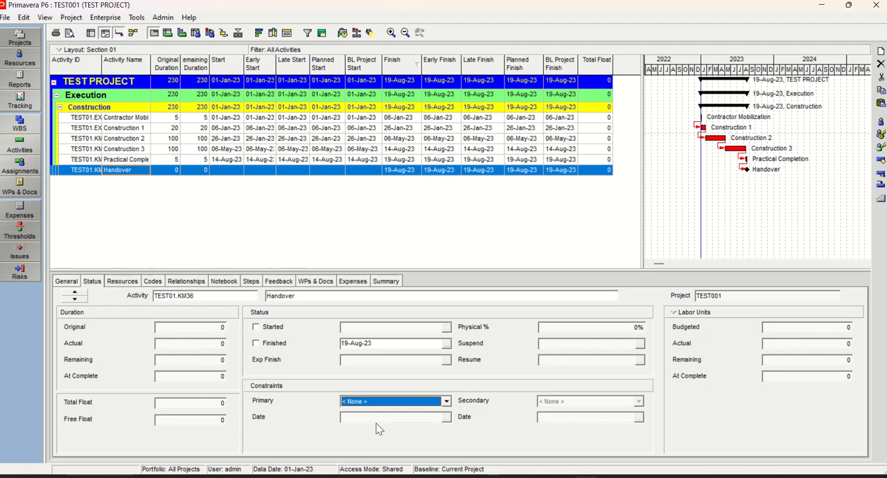
Create a new baseline of TEST PROJECT by saving a copy of the current project
{"action": "left_click", "coordinate": [72, 18]}
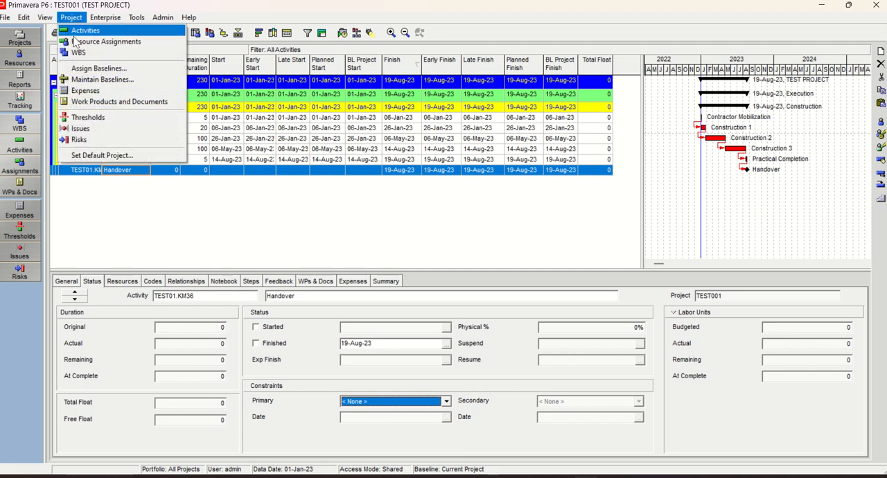
{"action": "left_click", "coordinate": [102, 80]}
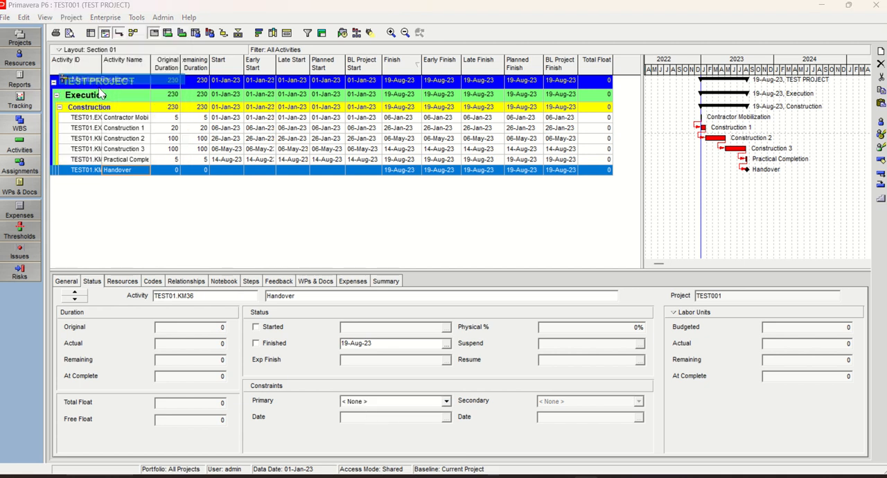
{"action": "left_click", "coordinate": [620, 196]}
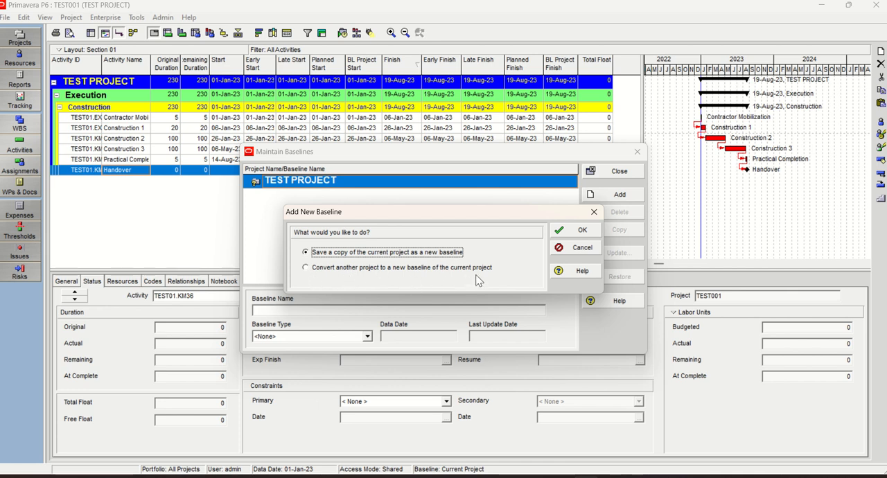
{"action": "left_click", "coordinate": [311, 253]}
{"action": "left_click", "coordinate": [586, 233]}
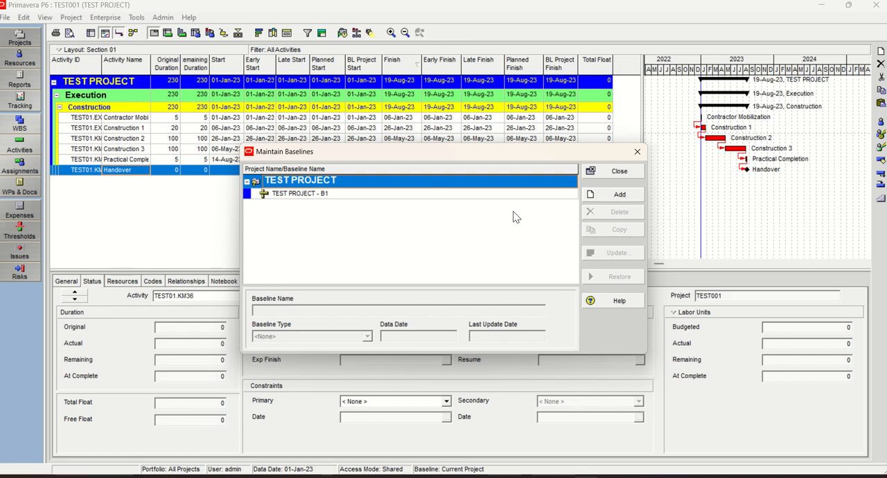
{"action": "left_click", "coordinate": [321, 195]}
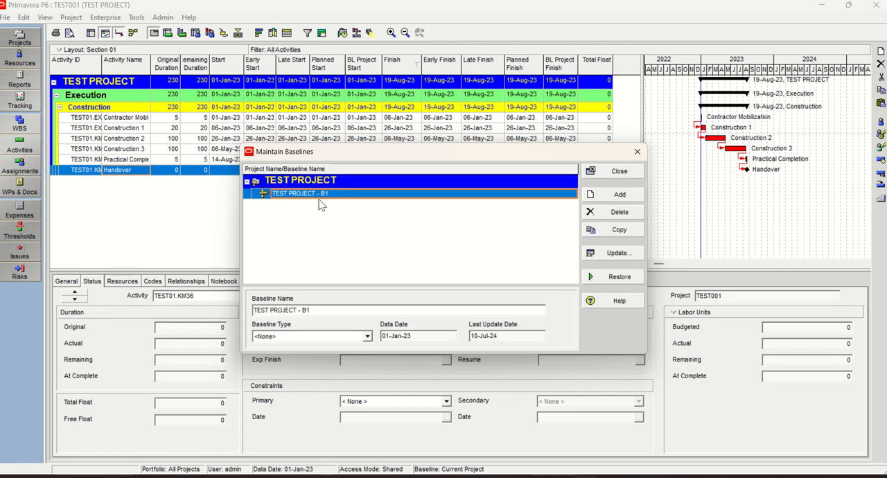
{"action": "left_click", "coordinate": [617, 171]}
Assign TEST PROJECT - B1 as both the project baseline and the primary user baseline of TEST PROJECT
{"action": "left_click", "coordinate": [70, 17]}
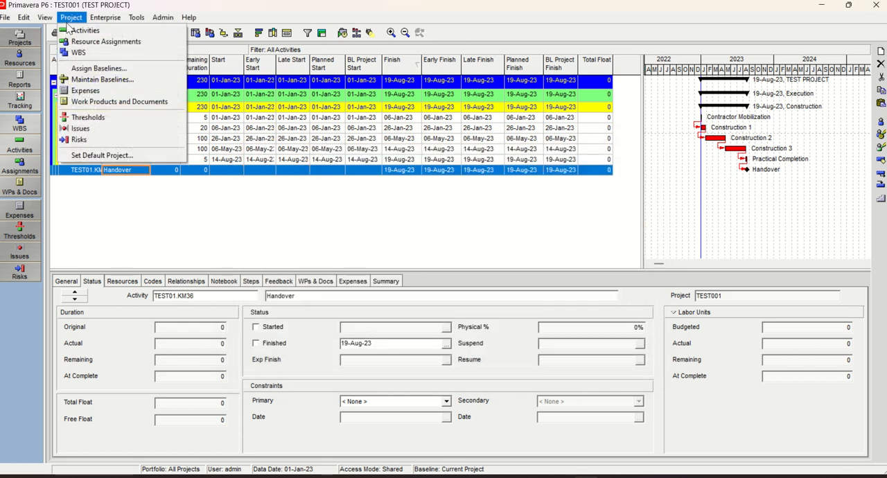
{"action": "left_click", "coordinate": [93, 68]}
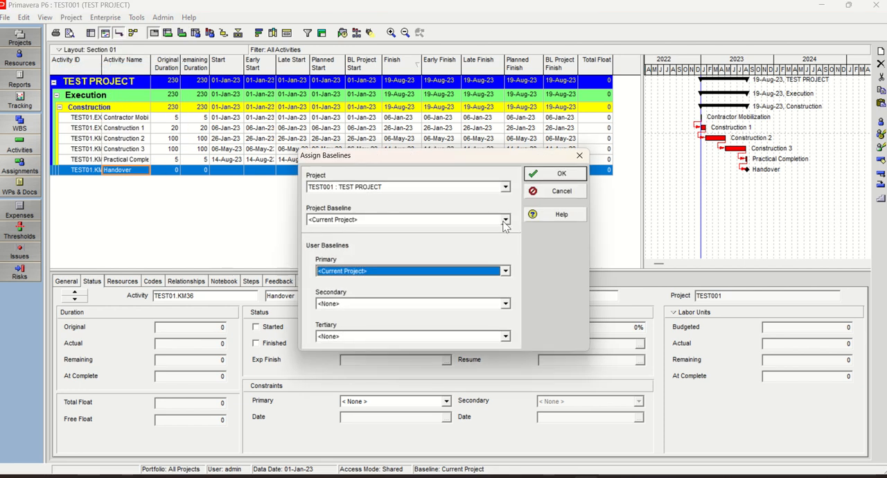
{"action": "left_click", "coordinate": [506, 219]}
{"action": "left_click", "coordinate": [350, 240]}
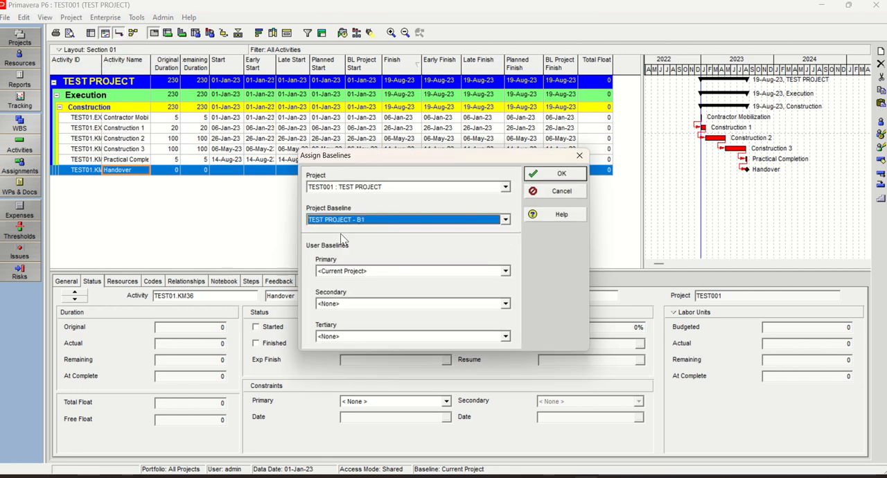
{"action": "left_click", "coordinate": [505, 271]}
{"action": "left_click", "coordinate": [360, 293]}
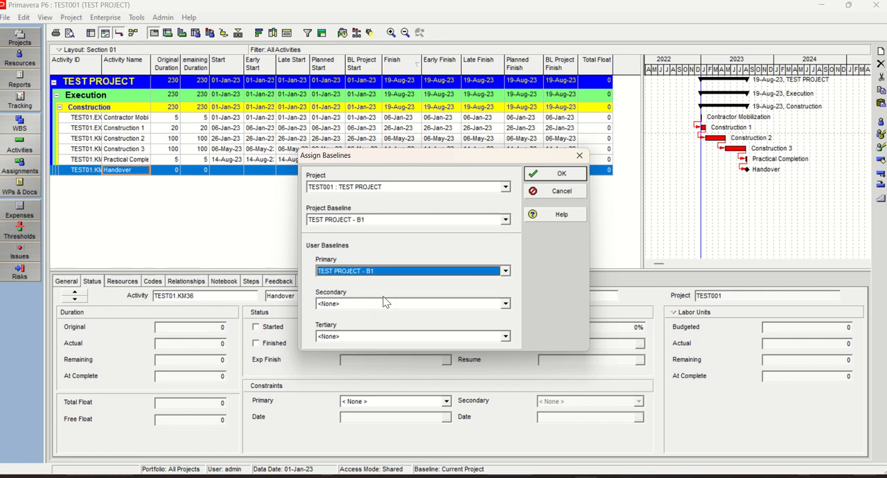
{"action": "left_click", "coordinate": [562, 174]}
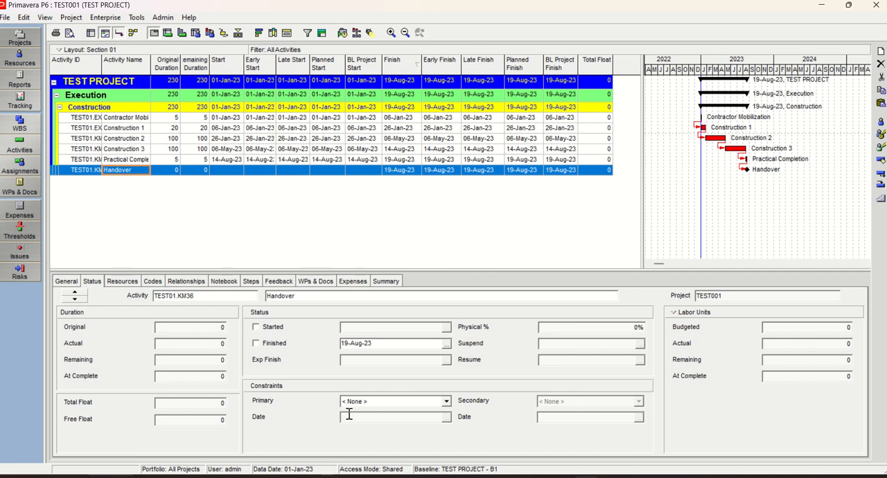
Reschedule TEST PROJECT with a data date of 01-Feb-23
{"action": "left_click", "coordinate": [345, 35]}
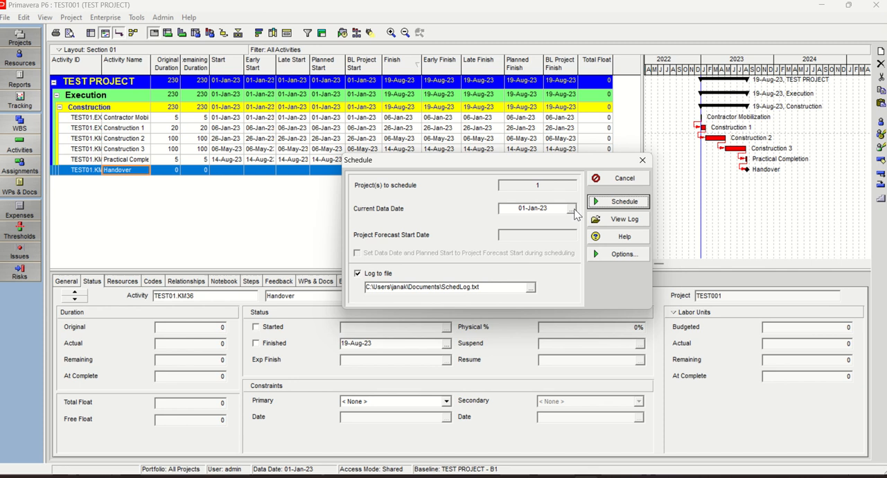
{"action": "left_click", "coordinate": [572, 209]}
{"action": "left_click", "coordinate": [718, 39]}
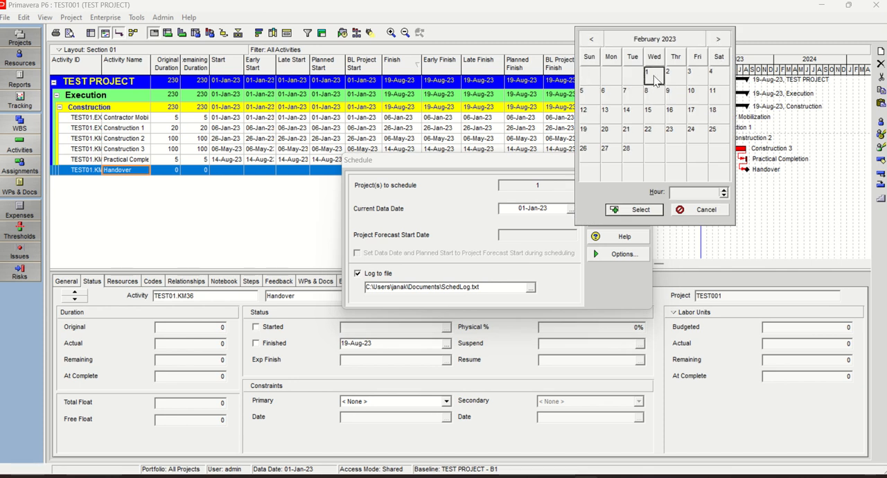
{"action": "double_click", "coordinate": [653, 74]}
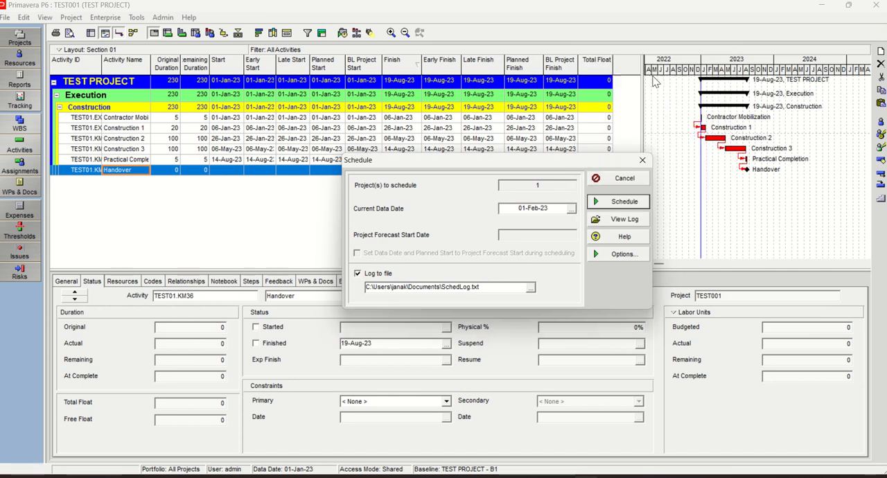
{"action": "left_click", "coordinate": [619, 205]}
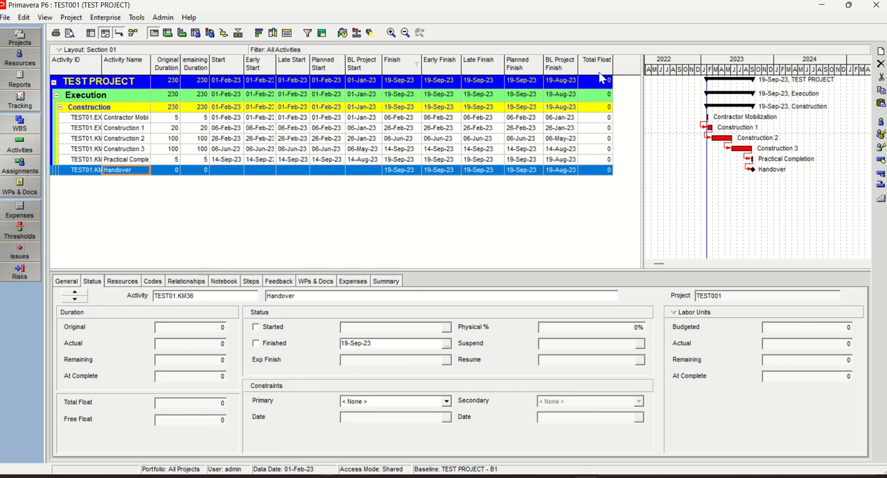
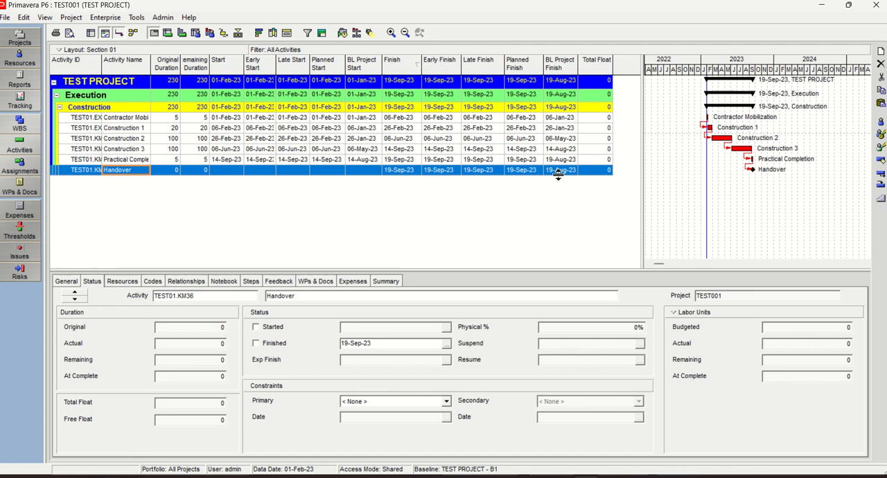
Copy all TEST PROJECT rows from the P6 activity table and paste them in Excel over the second table, starting at cell B14
{"action": "left_click", "coordinate": [84, 128]}
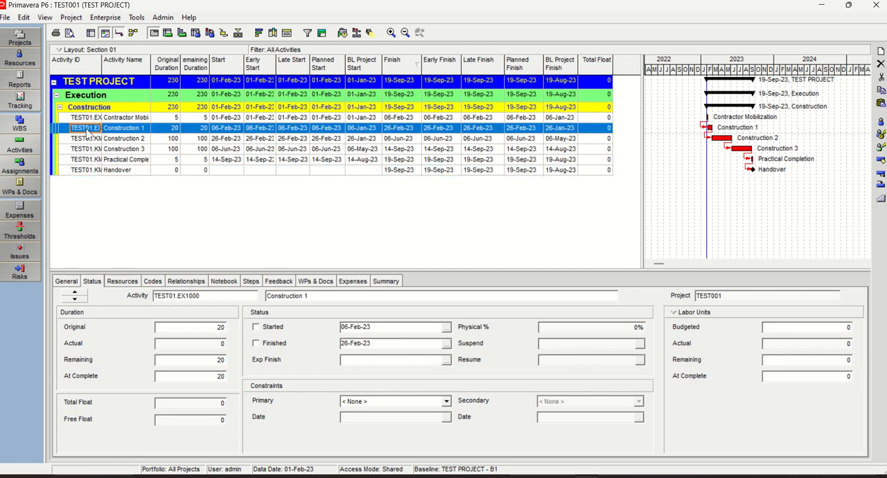
{"action": "key", "text": "ctrl+a"}
{"action": "right_click", "coordinate": [95, 155]}
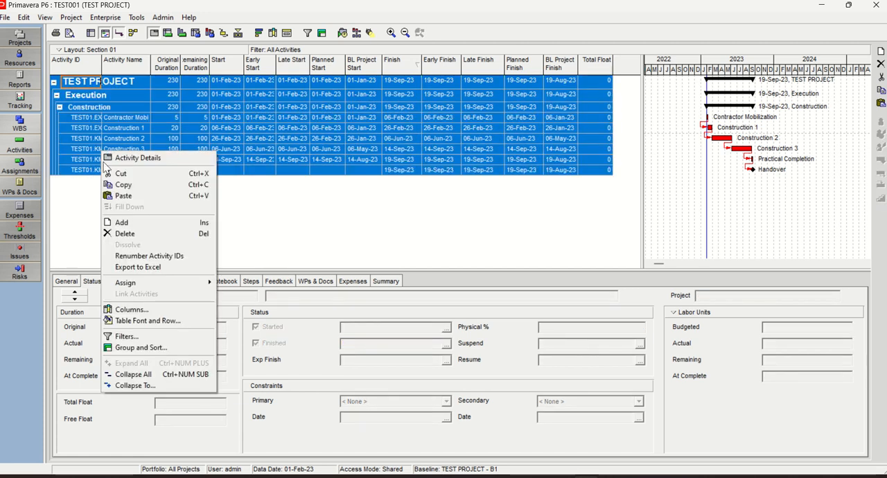
{"action": "left_click", "coordinate": [132, 189]}
{"action": "left_click", "coordinate": [664, 477]}
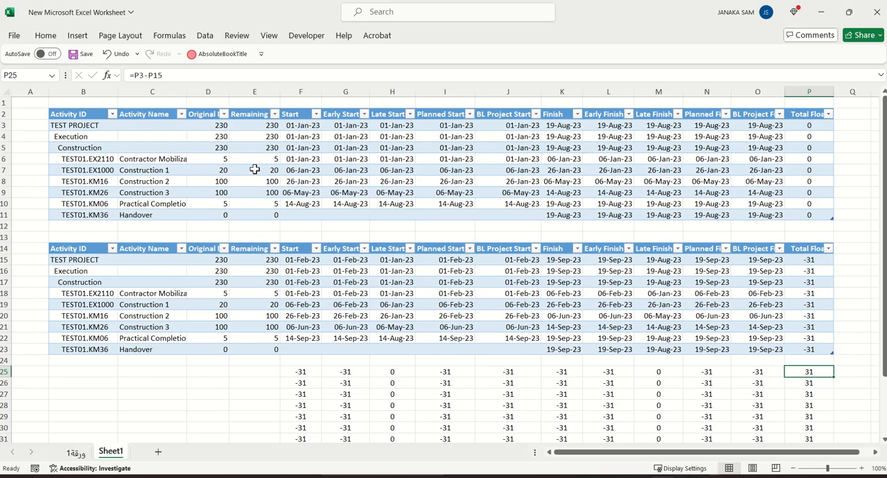
{"action": "left_click", "coordinate": [64, 246]}
{"action": "left_click", "coordinate": [75, 247]}
{"action": "right_click", "coordinate": [74, 247]}
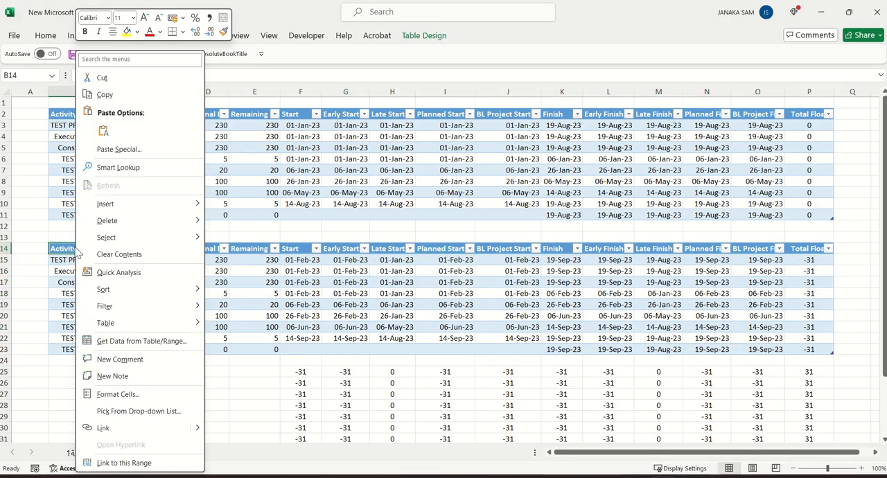
{"action": "left_click", "coordinate": [99, 131]}
Examine the row 25 differences between the two schedules for the Start, Early, Late, Planned and BL Project Start columns
{"action": "scroll", "coordinate": [590, 383], "scroll_direction": "down", "scroll_amount": 2}
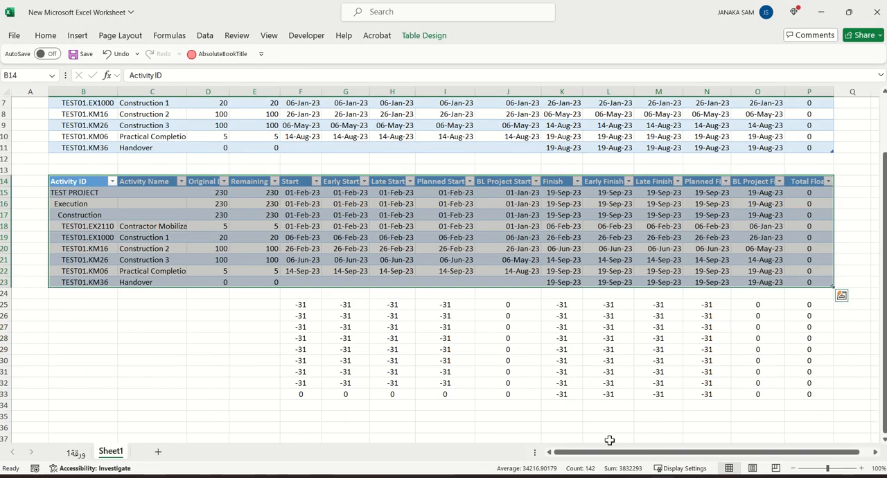
{"action": "left_click", "coordinate": [301, 418]}
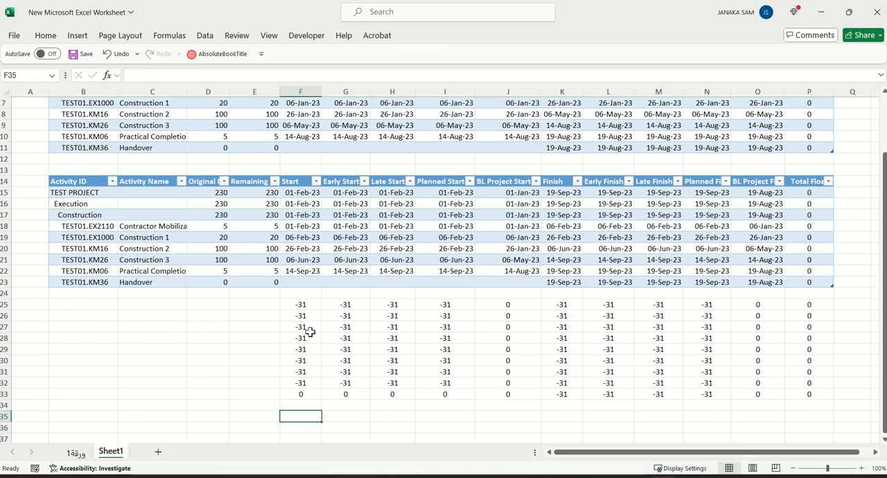
{"action": "left_click", "coordinate": [300, 305]}
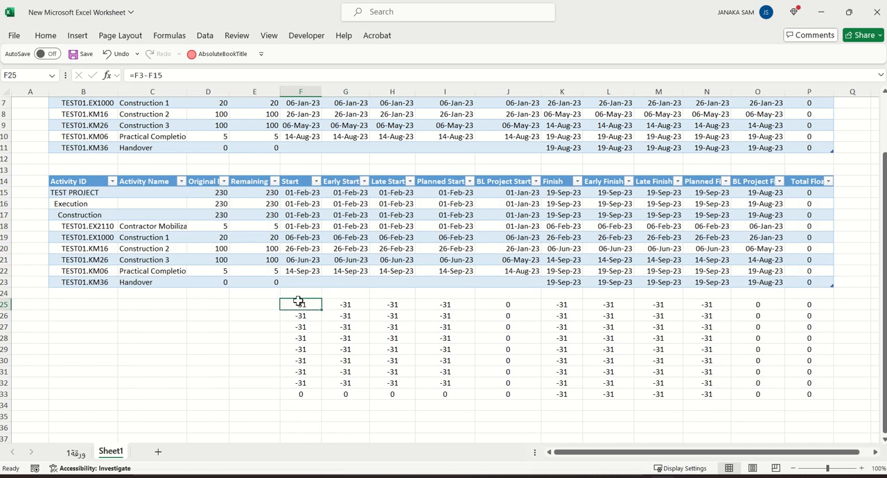
{"action": "left_click", "coordinate": [348, 305]}
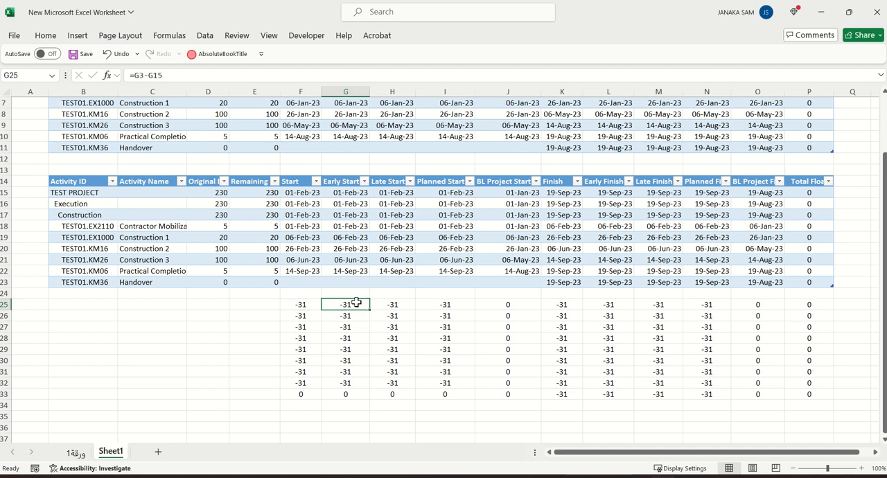
{"action": "left_click", "coordinate": [397, 305]}
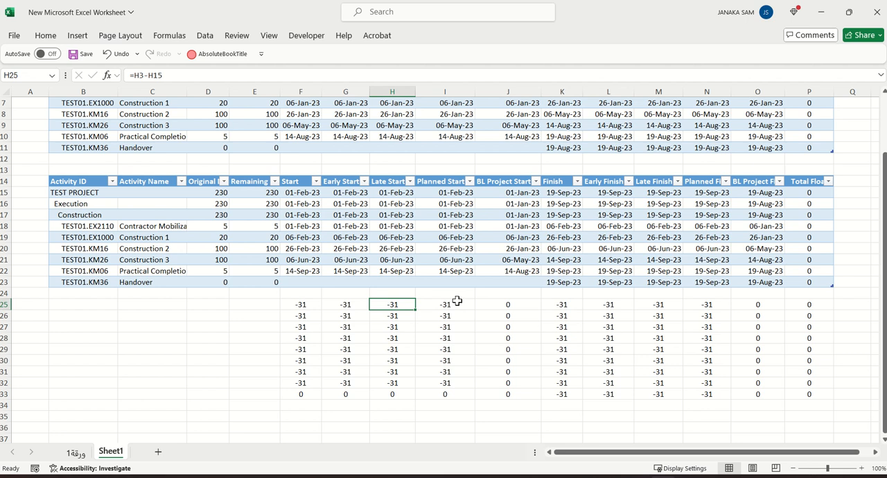
{"action": "scroll", "coordinate": [458, 301], "scroll_direction": "up", "scroll_amount": 2}
{"action": "scroll", "coordinate": [457, 299], "scroll_direction": "down", "scroll_amount": 1}
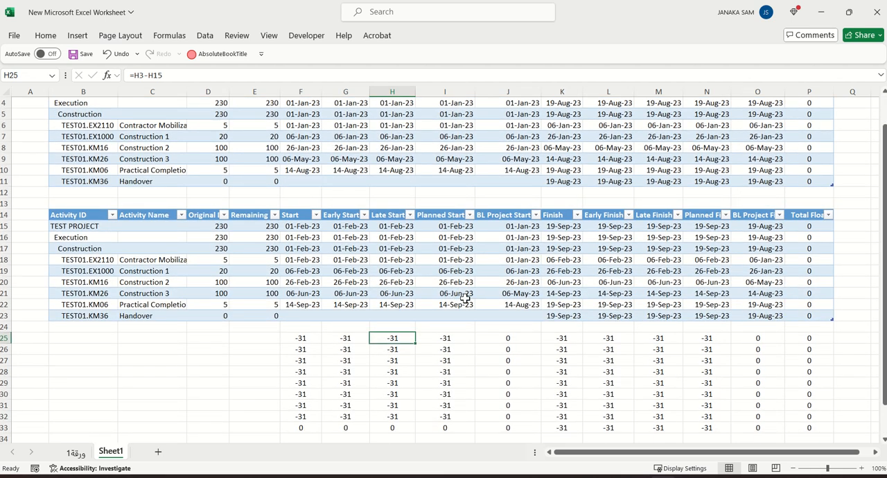
{"action": "left_click", "coordinate": [452, 339]}
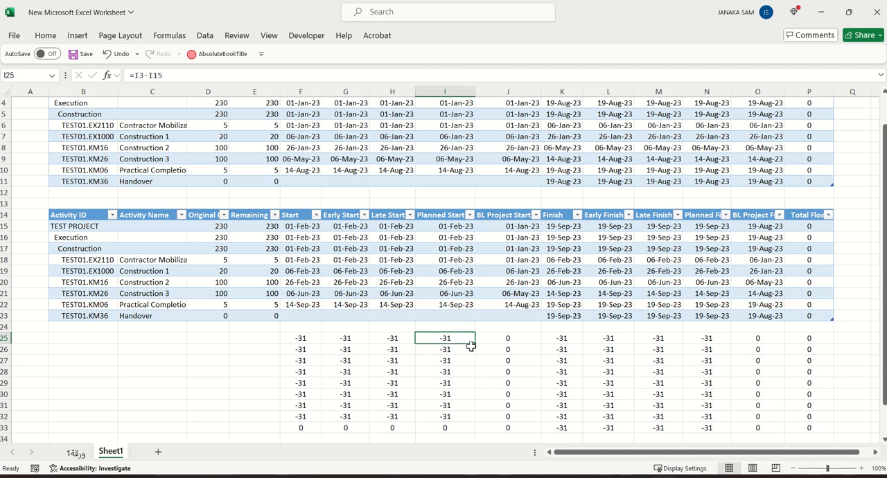
{"action": "left_click", "coordinate": [514, 338]}
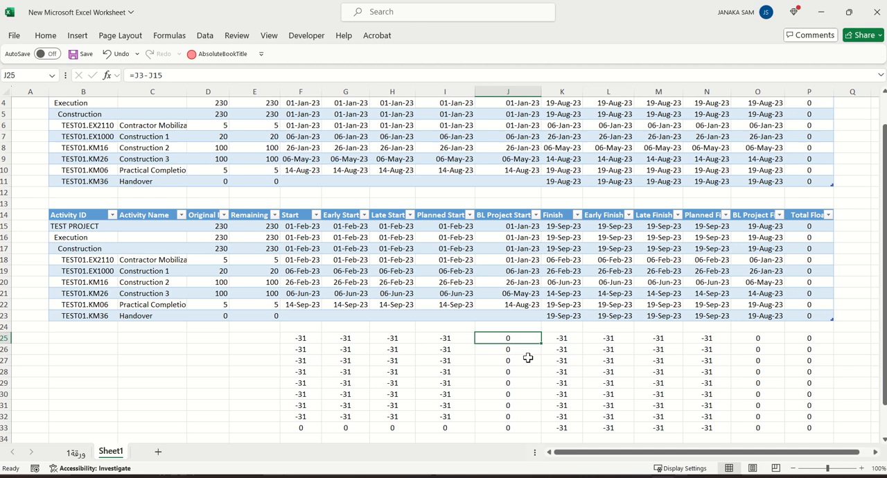
Examine the row 25 differences for the Finish, Early, Late, Planned and BL Project Finish columns and for Total Float
{"action": "left_click", "coordinate": [566, 337]}
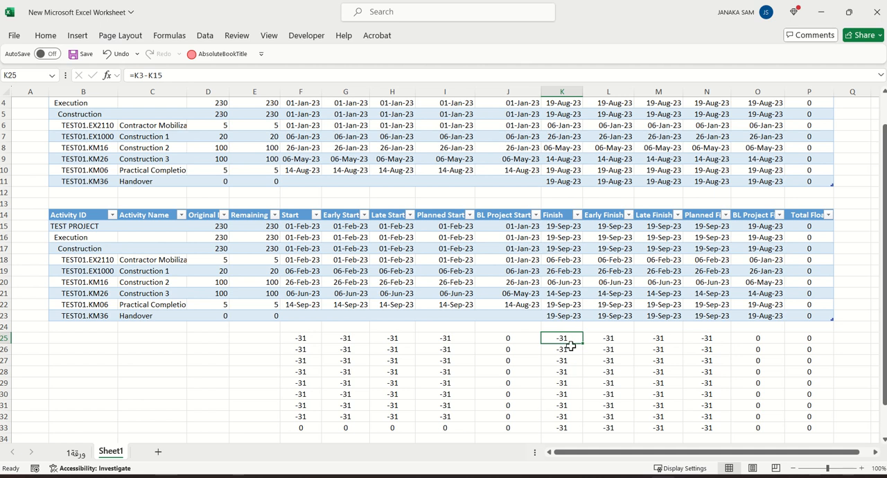
{"action": "left_click", "coordinate": [611, 339]}
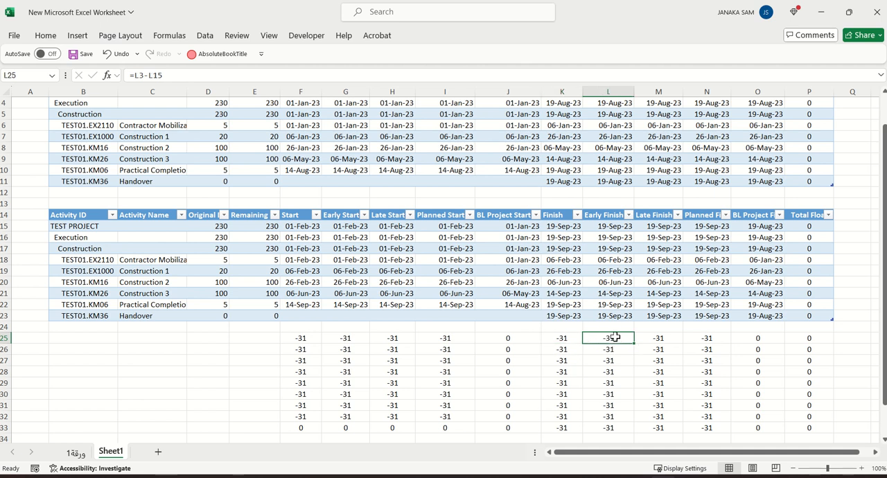
{"action": "left_click", "coordinate": [665, 343]}
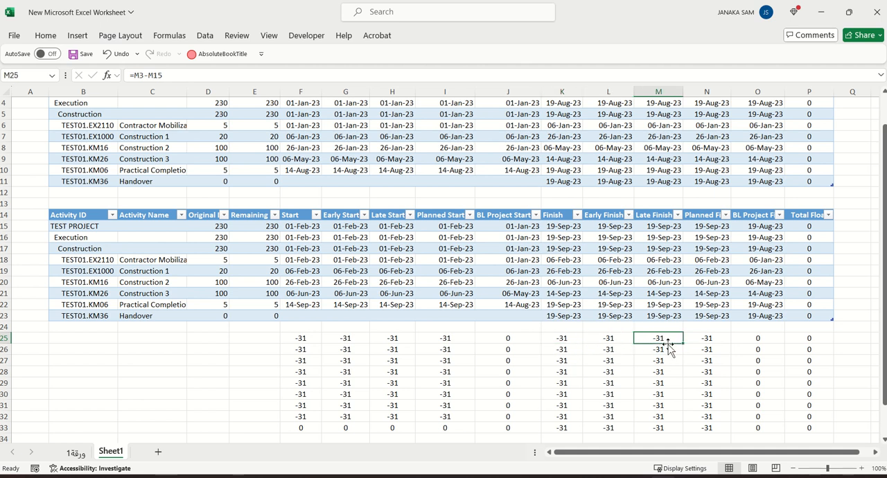
{"action": "left_click", "coordinate": [704, 339]}
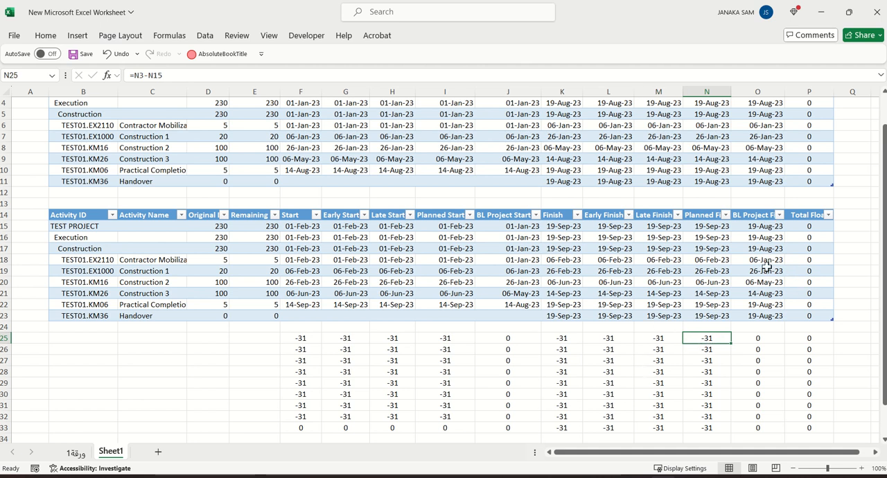
{"action": "left_click", "coordinate": [760, 338]}
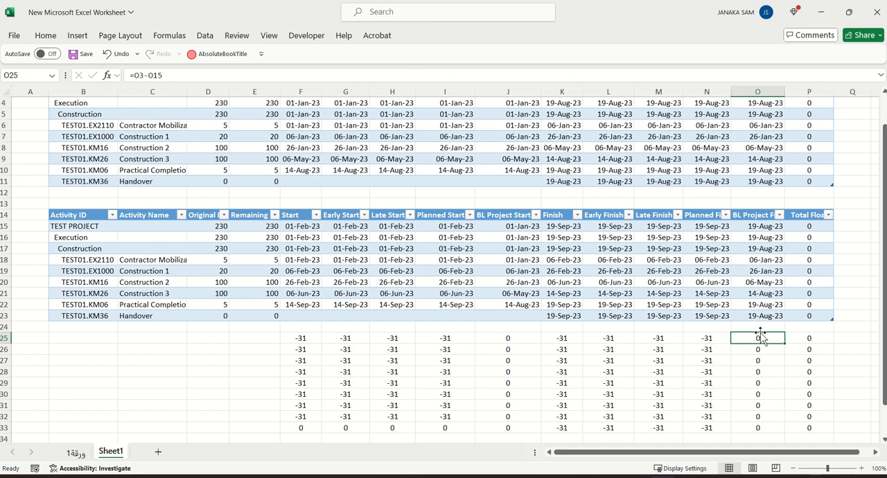
{"action": "left_click", "coordinate": [817, 338]}
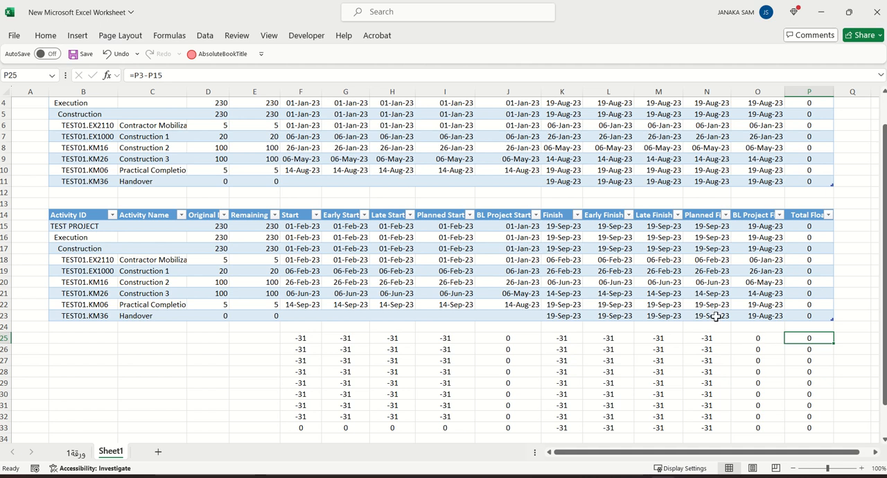
{"action": "scroll", "coordinate": [716, 319], "scroll_direction": "down", "scroll_amount": 1}
{"action": "scroll", "coordinate": [719, 320], "scroll_direction": "up", "scroll_amount": 1}
{"action": "scroll", "coordinate": [719, 322], "scroll_direction": "up", "scroll_amount": 1}
{"action": "scroll", "coordinate": [714, 322], "scroll_direction": "down", "scroll_amount": 2}
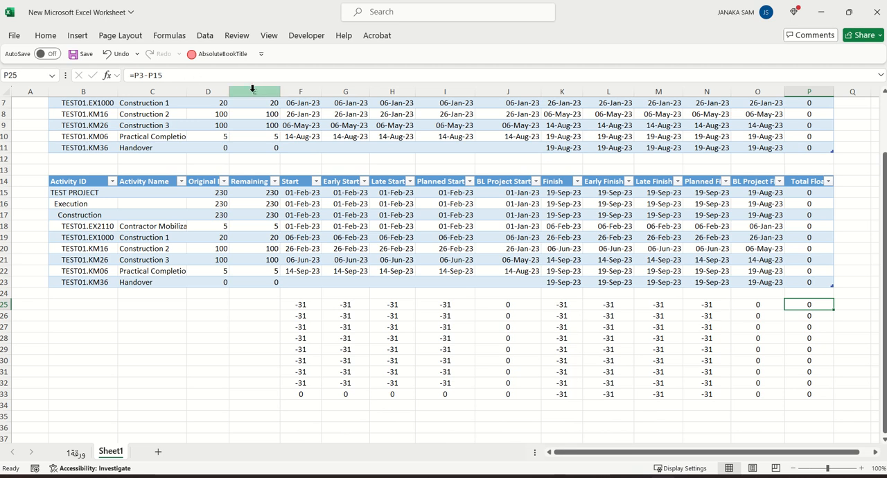
Center-align the contents of columns E through P in Sheet1
{"action": "left_click_drag", "start_coordinate": [253, 89], "coordinate": [809, 91]}
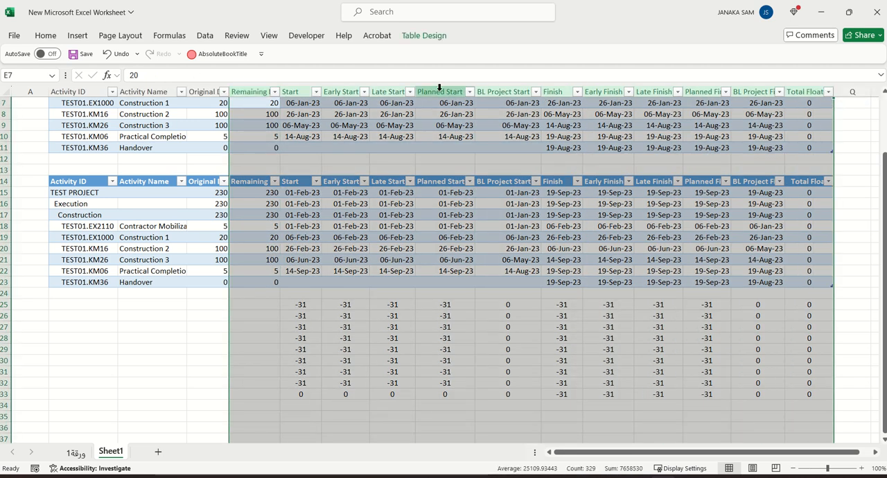
{"action": "left_click", "coordinate": [45, 36]}
{"action": "left_click", "coordinate": [223, 76]}
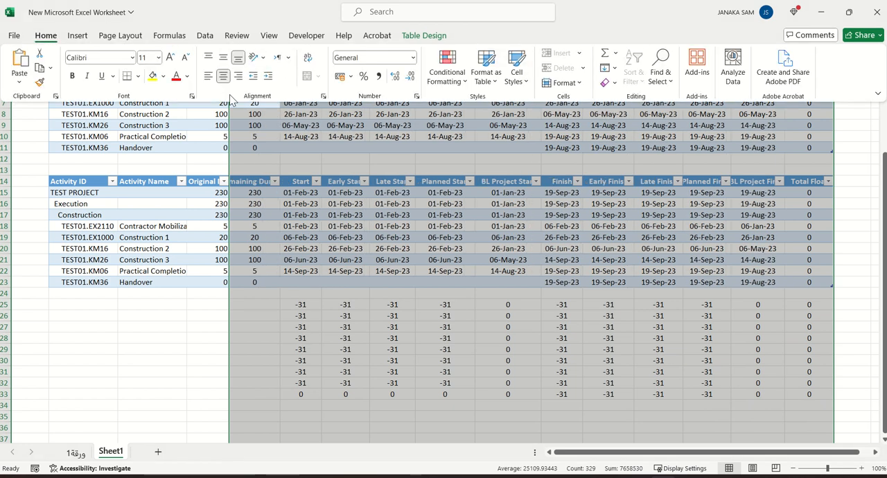
{"action": "left_click", "coordinate": [144, 330]}
{"action": "left_click", "coordinate": [123, 331]}
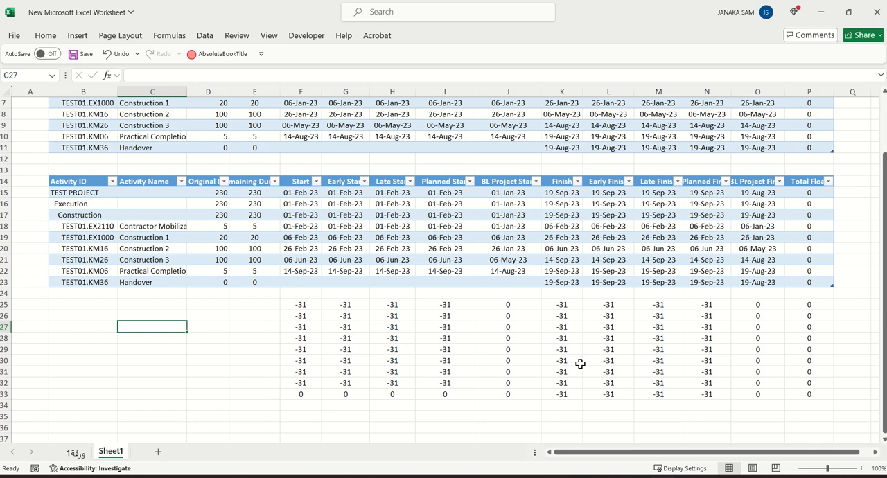
Switch back to Primavera P6 and reschedule TEST PROJECT with a data date of 01-Jan-23
{"action": "scroll", "coordinate": [580, 364], "scroll_direction": "up", "scroll_amount": 2}
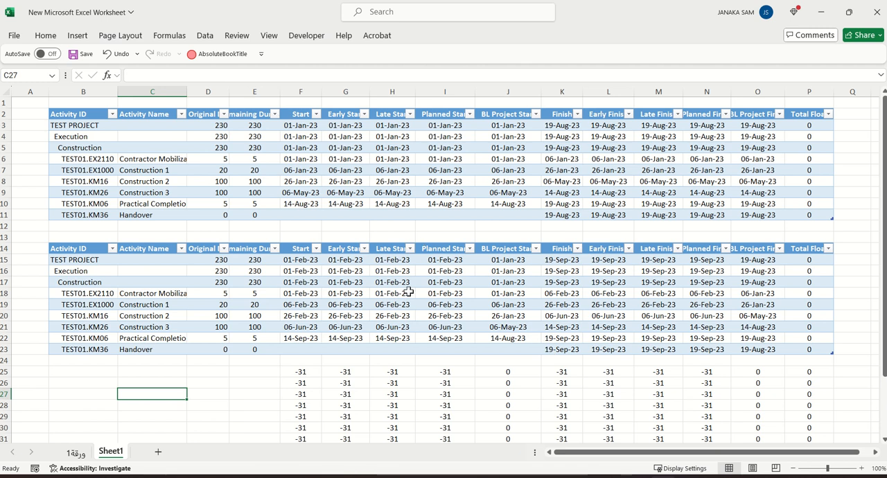
{"action": "scroll", "coordinate": [647, 298], "scroll_direction": "down", "scroll_amount": 2}
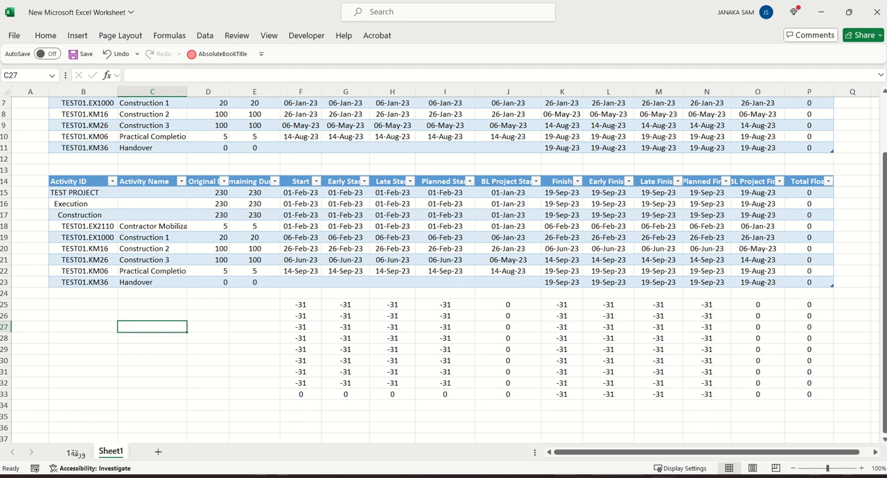
{"action": "key", "text": "alt+Tab"}
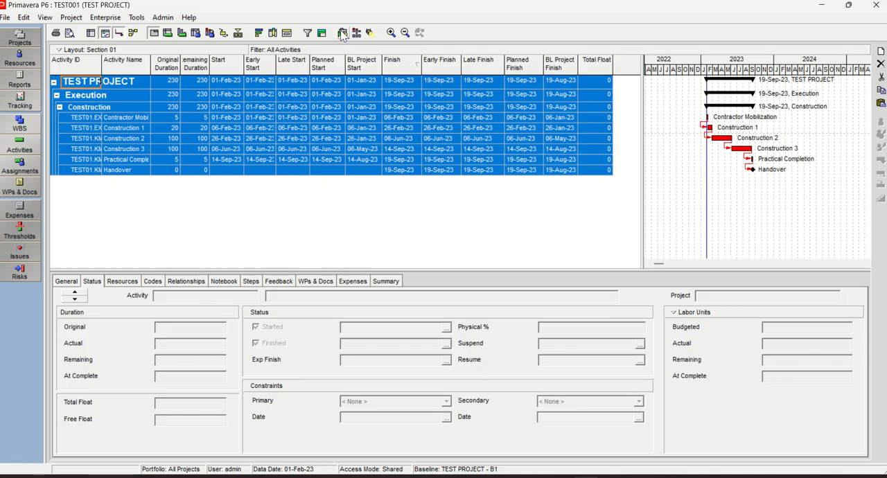
{"action": "key", "text": "F9"}
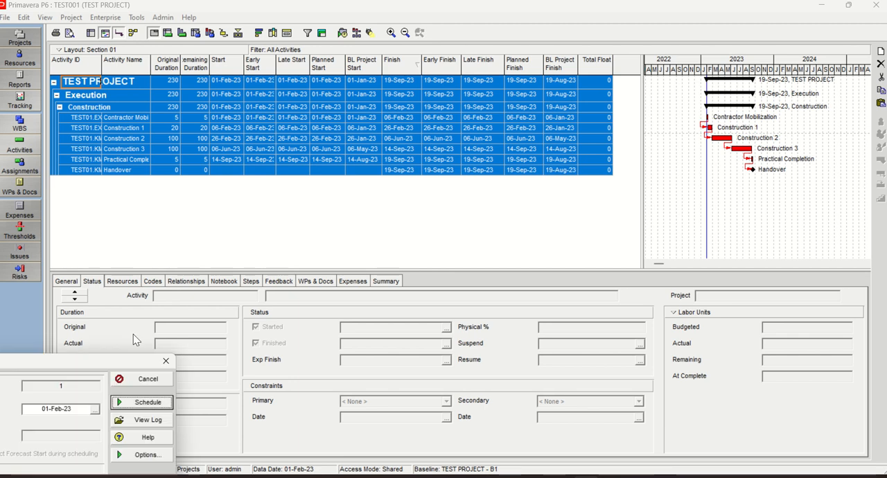
{"action": "left_click", "coordinate": [594, 190]}
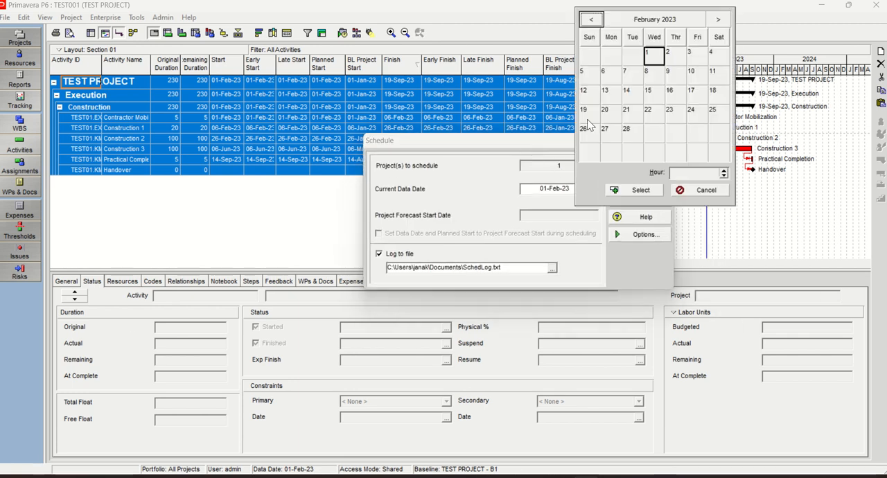
{"action": "left_click", "coordinate": [592, 19]}
{"action": "double_click", "coordinate": [593, 59]}
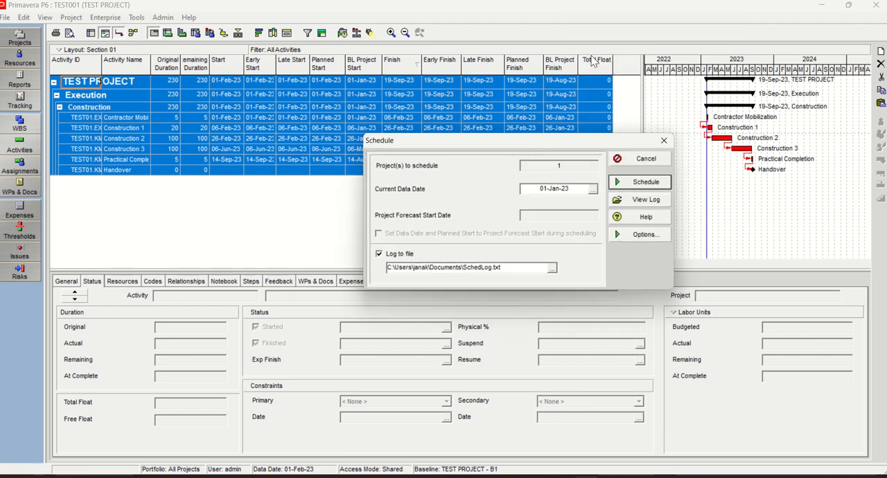
{"action": "left_click", "coordinate": [648, 184]}
{"action": "left_click", "coordinate": [572, 222]}
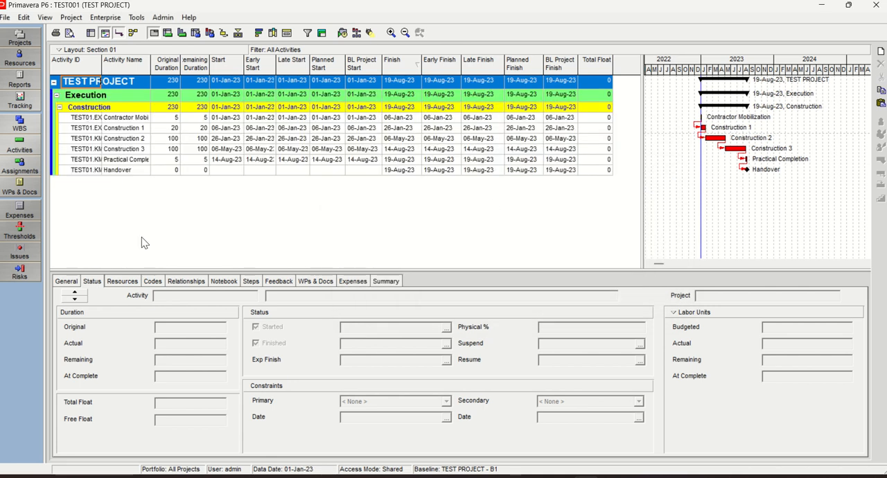
Set the Handover milestone's primary constraint to Finish On or Before with the date 19-Aug-23
{"action": "left_click", "coordinate": [116, 171]}
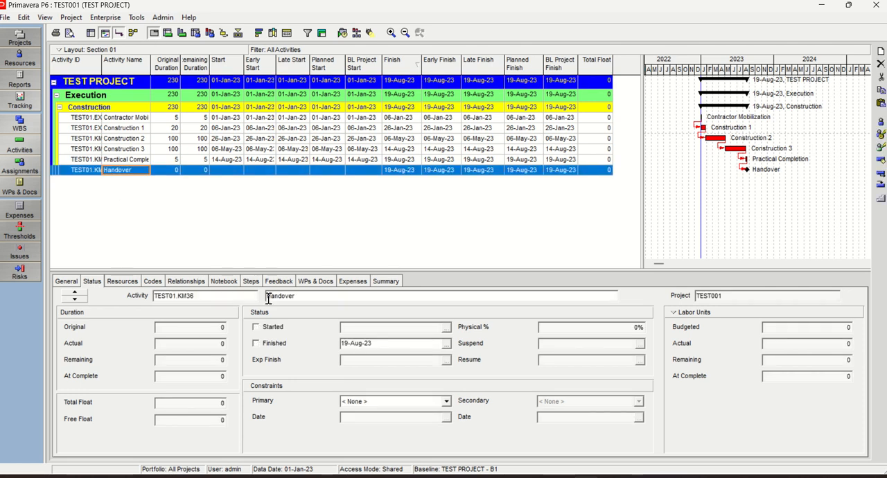
{"action": "left_click", "coordinate": [446, 402]}
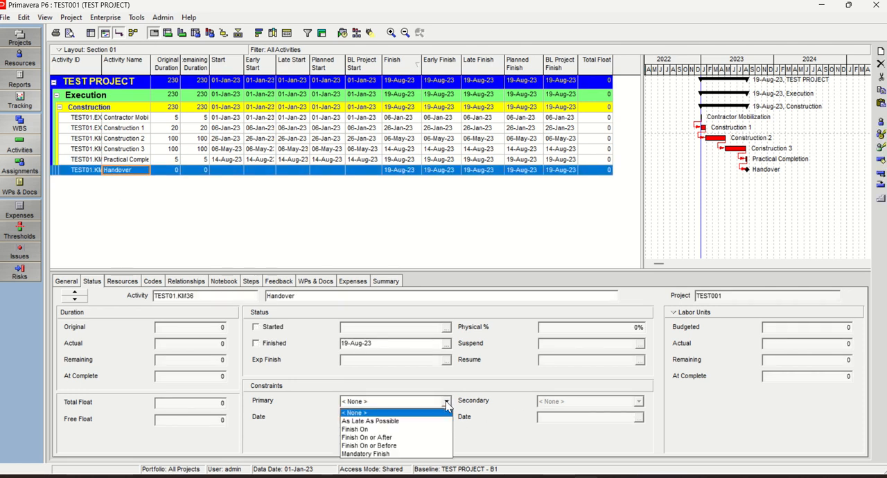
{"action": "left_click", "coordinate": [379, 446]}
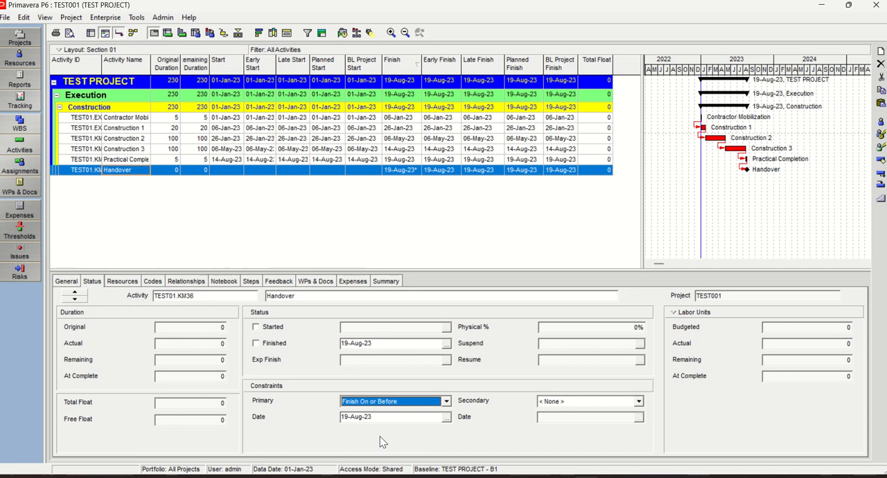
{"action": "left_click", "coordinate": [446, 418]}
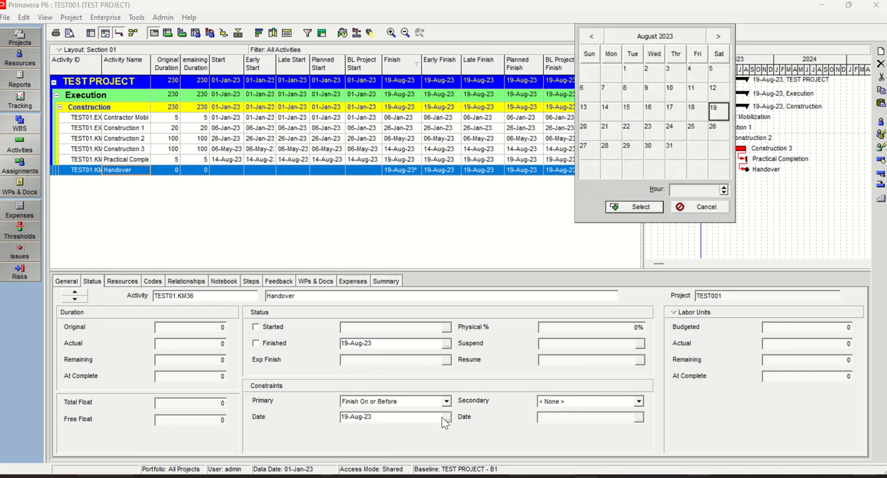
{"action": "double_click", "coordinate": [718, 110]}
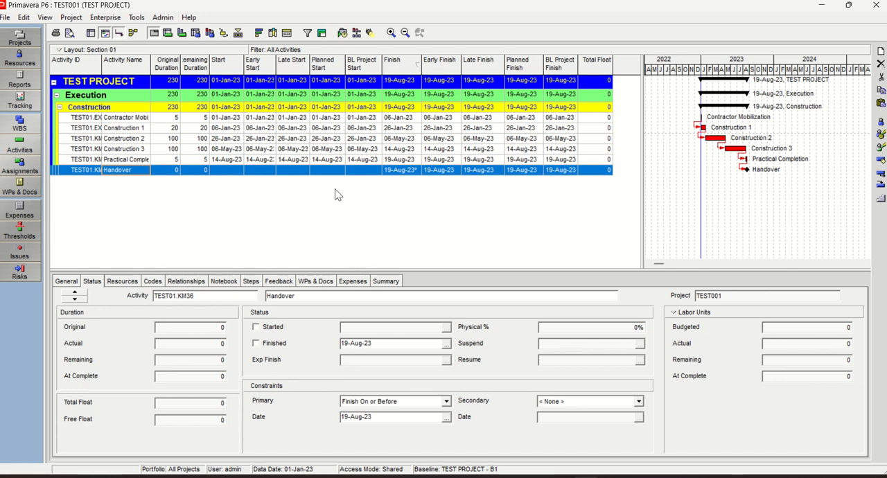
Reschedule TEST PROJECT with a data date of 01-Feb-23
{"action": "left_click", "coordinate": [342, 34]}
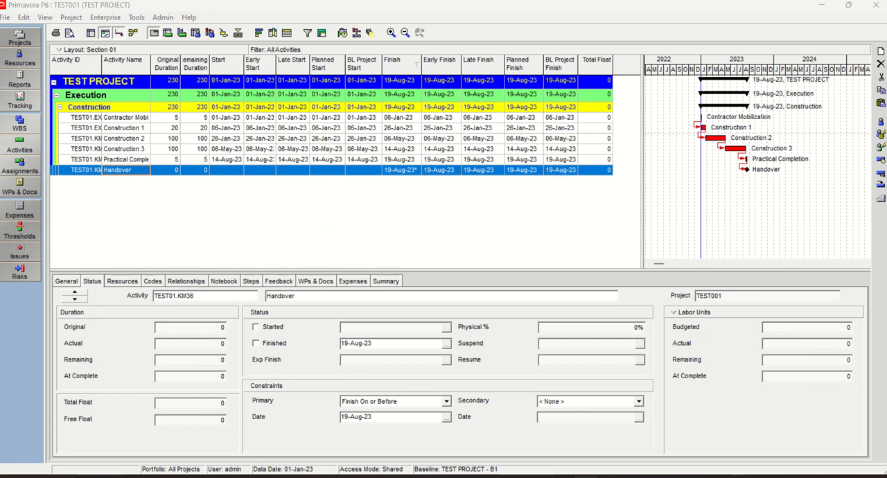
{"action": "left_click", "coordinate": [562, 207]}
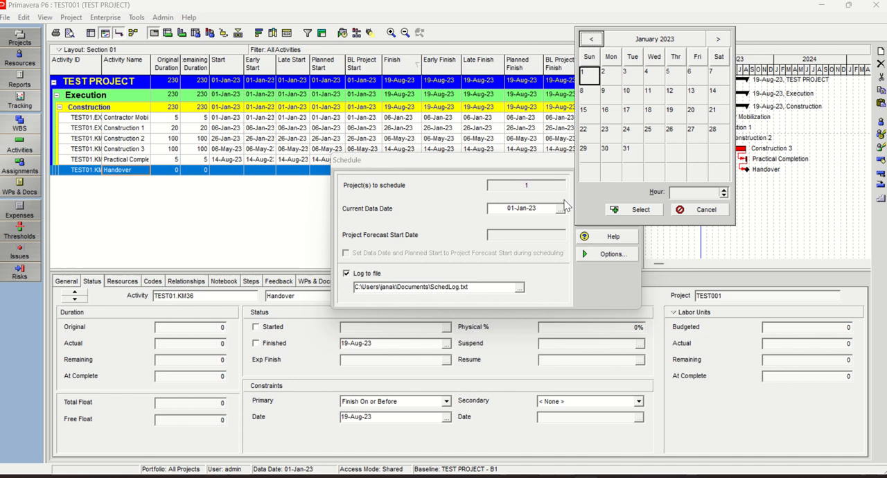
{"action": "left_click", "coordinate": [720, 40]}
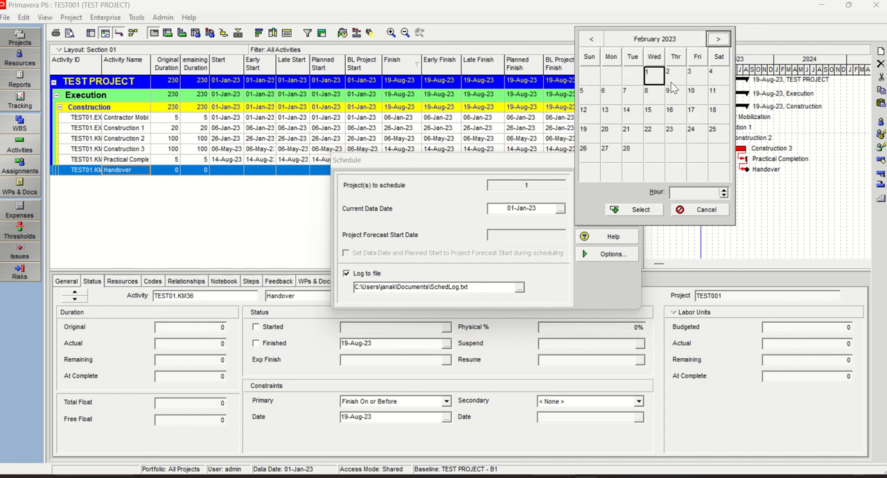
{"action": "left_click", "coordinate": [636, 209]}
{"action": "left_click", "coordinate": [605, 201]}
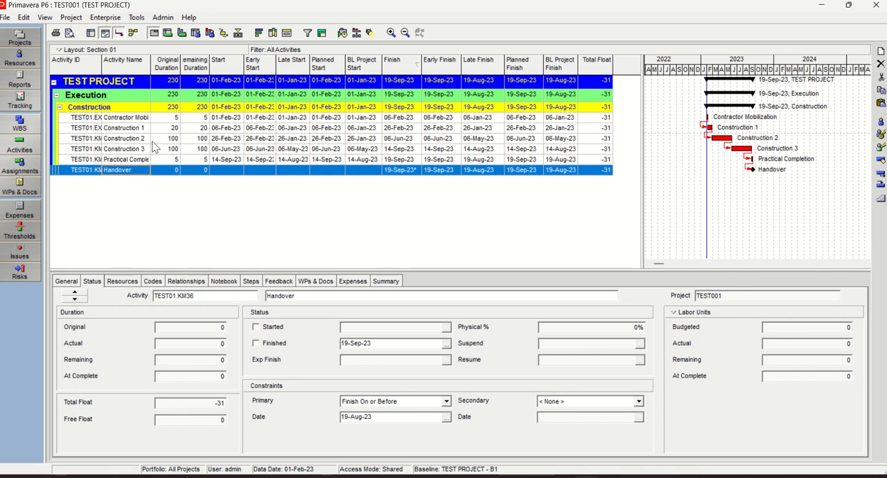
Copy all TEST PROJECT activity rows and paste them over the second table at cell B14 of Sheet1 in Excel
{"action": "left_click", "coordinate": [119, 129]}
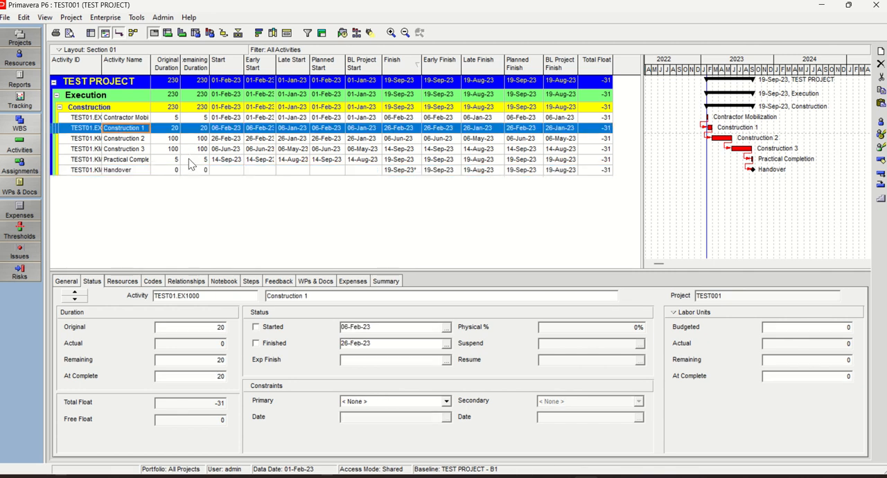
{"action": "key", "text": "ctrl+a"}
{"action": "right_click", "coordinate": [130, 126]}
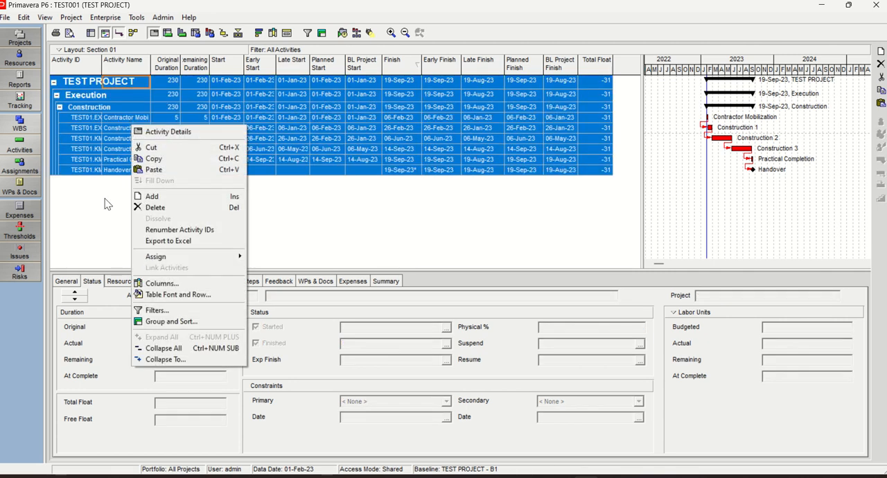
{"action": "left_click", "coordinate": [154, 159]}
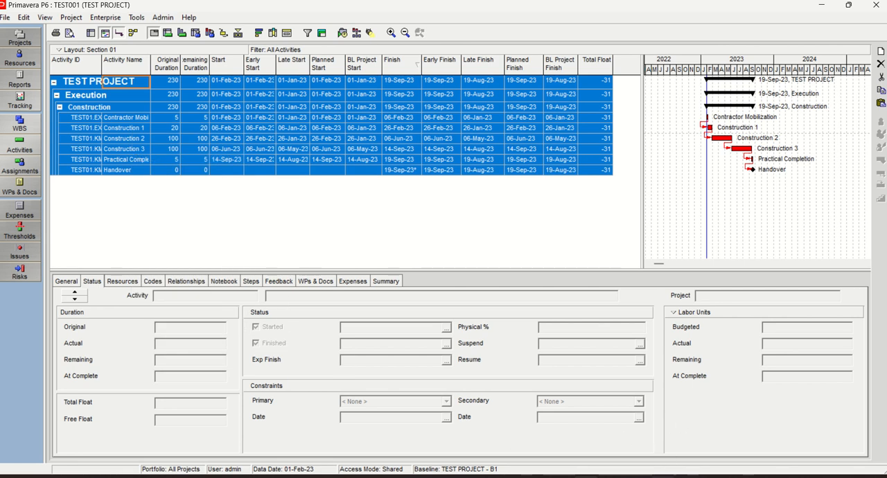
{"action": "key", "text": "alt+Tab"}
{"action": "left_click", "coordinate": [78, 181]}
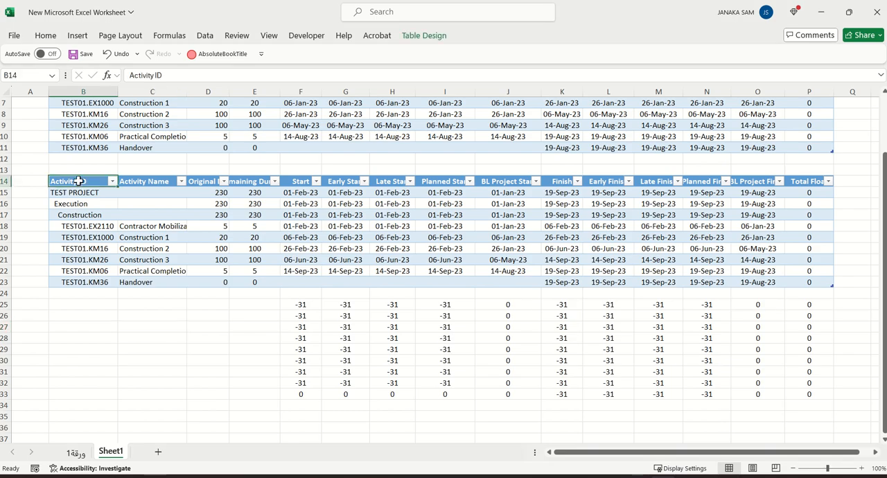
{"action": "right_click", "coordinate": [78, 180]}
{"action": "left_click", "coordinate": [106, 131]}
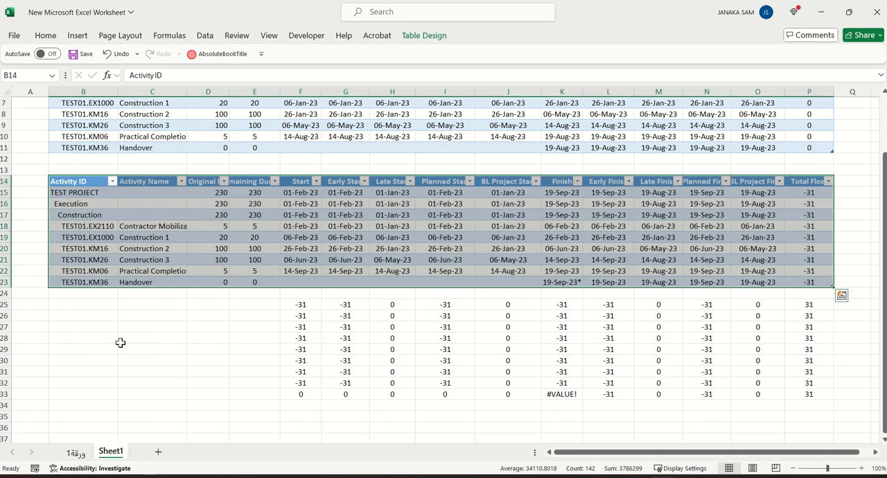
{"action": "left_click", "coordinate": [158, 398]}
Remove the trailing asterisk from Handover's Finish date in cell K23 so it reads 19-Sep-23
{"action": "left_click", "coordinate": [572, 283]}
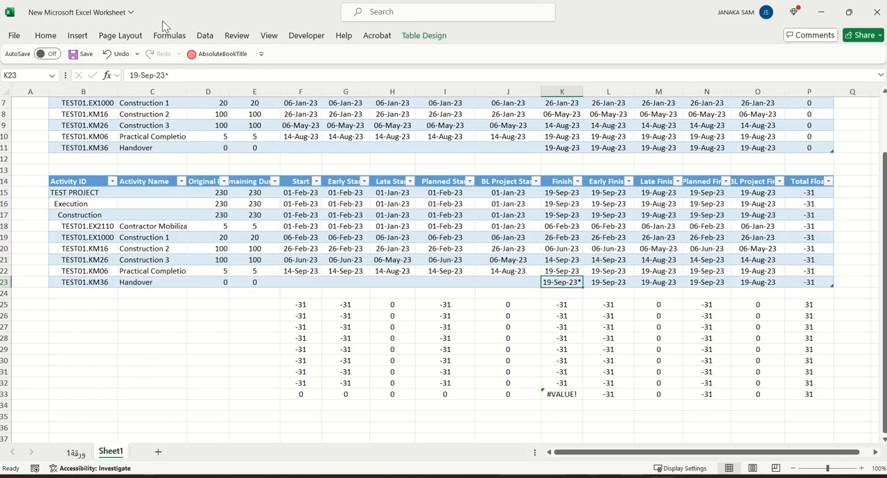
{"action": "left_click", "coordinate": [179, 74]}
{"action": "key", "text": "BackSpace"}
{"action": "key", "text": "Return"}
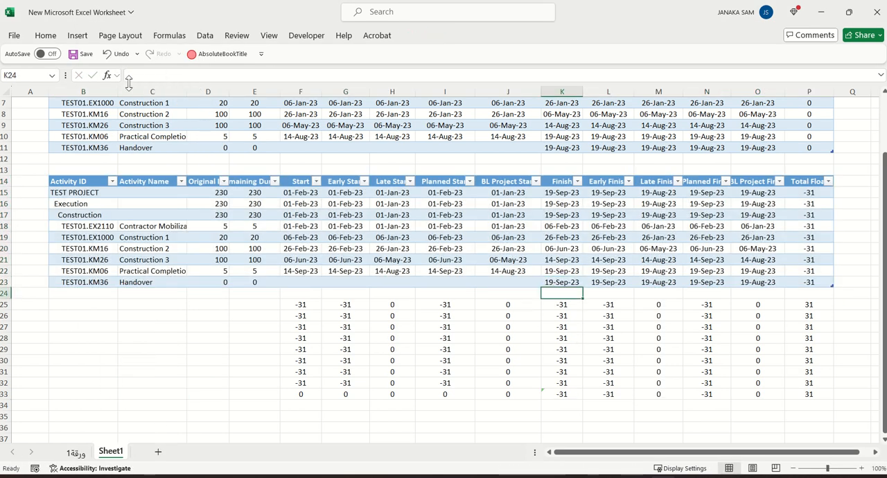
{"action": "left_click_drag", "start_coordinate": [208, 349], "coordinate": [219, 340]}
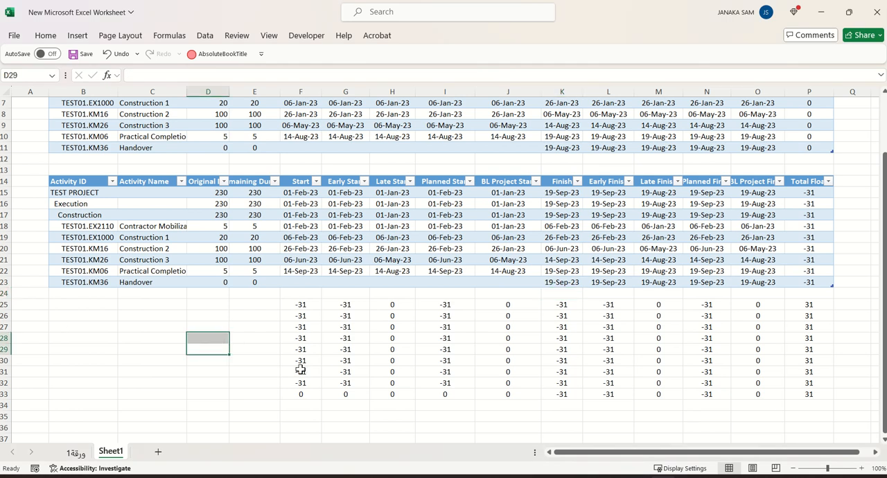
Examine the row 25 differences for the Start, Early, Late, Planned and BL Project Start columns against both tables
{"action": "scroll", "coordinate": [300, 370], "scroll_direction": "down", "scroll_amount": 1}
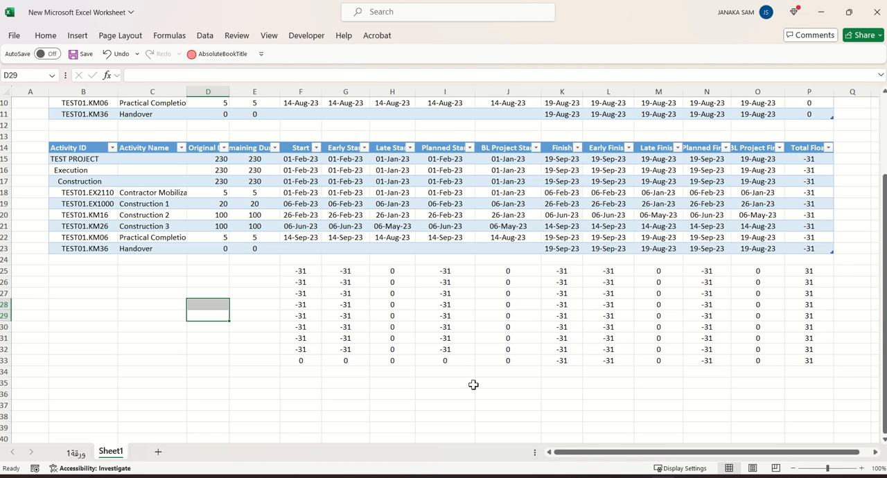
{"action": "scroll", "coordinate": [228, 334], "scroll_direction": "up", "scroll_amount": 3}
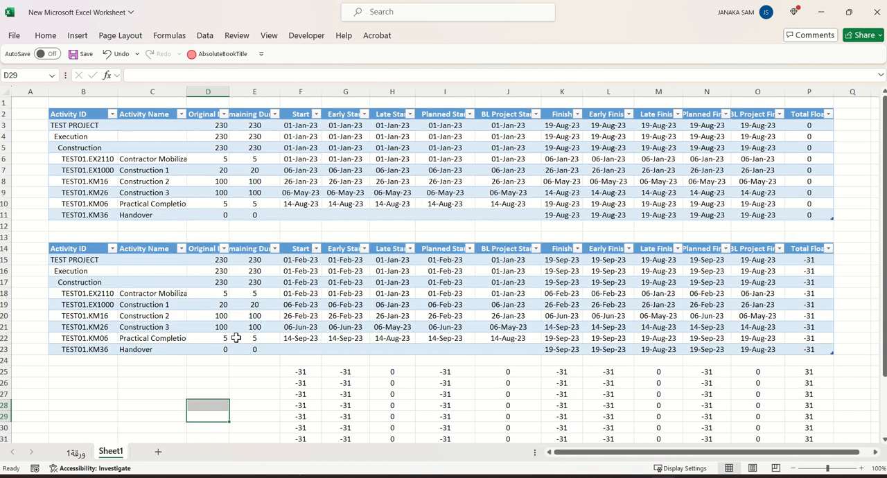
{"action": "scroll", "coordinate": [246, 336], "scroll_direction": "down", "scroll_amount": 2}
{"action": "scroll", "coordinate": [253, 340], "scroll_direction": "up", "scroll_amount": 2}
{"action": "left_click", "coordinate": [298, 372]}
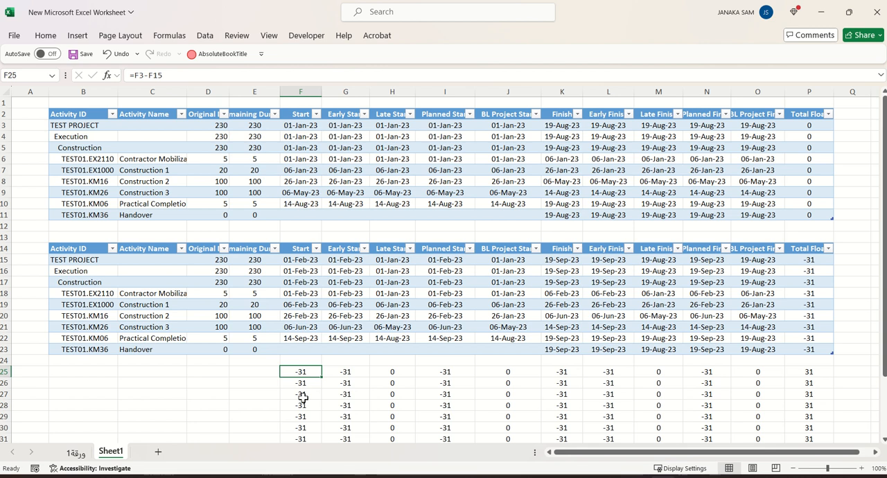
{"action": "left_click", "coordinate": [345, 374]}
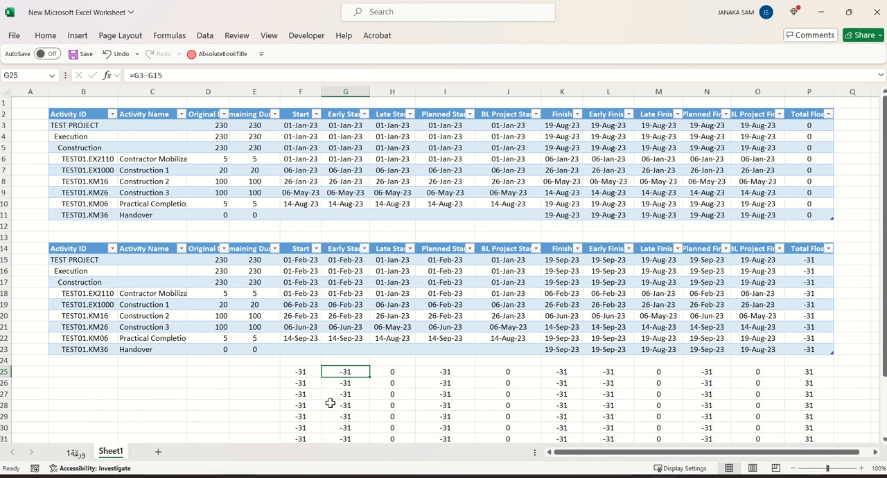
{"action": "left_click", "coordinate": [397, 373]}
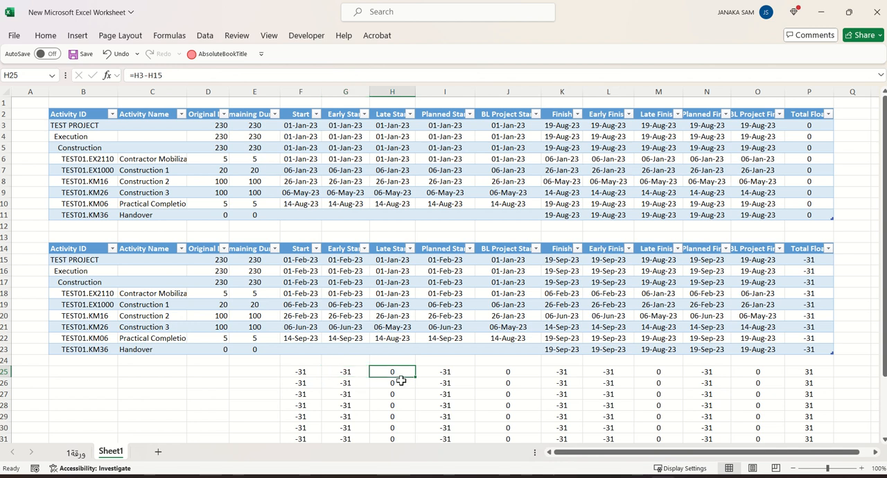
{"action": "left_click", "coordinate": [457, 370]}
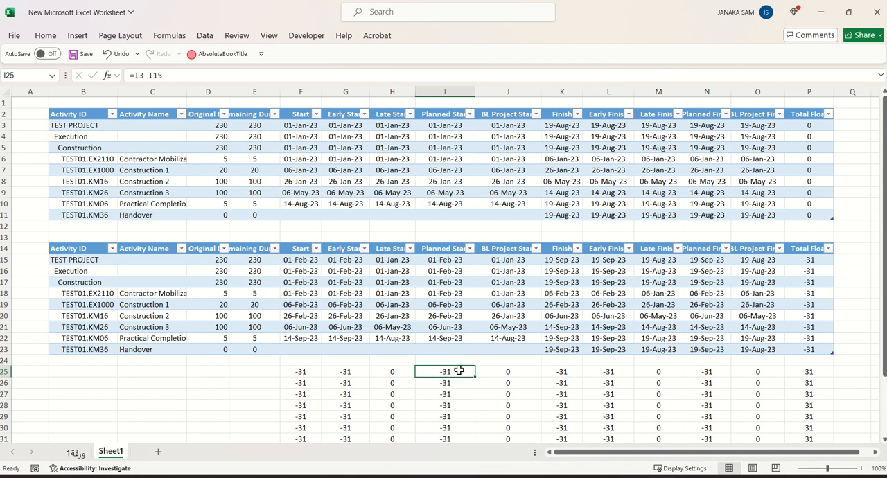
{"action": "left_click", "coordinate": [516, 371]}
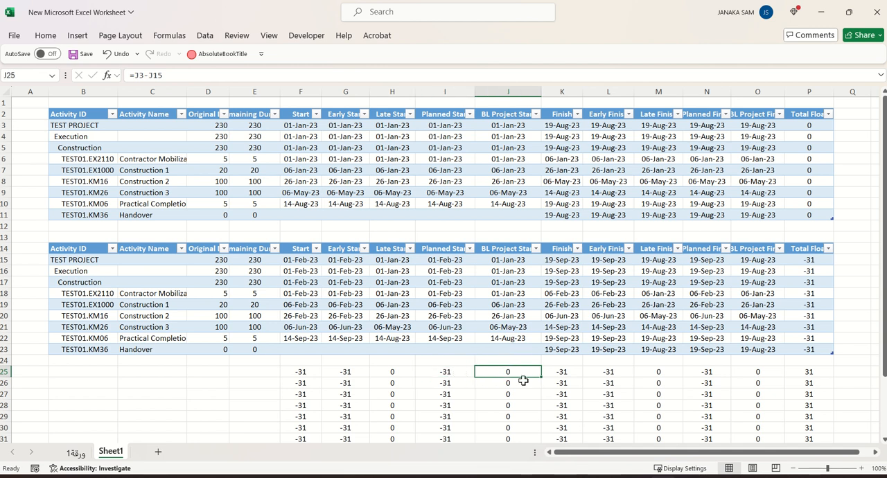
Examine the row 25 differences for the five Finish columns, the remaining difference rows and TEST PROJECT's Planned Start in the second table
{"action": "left_click", "coordinate": [565, 373]}
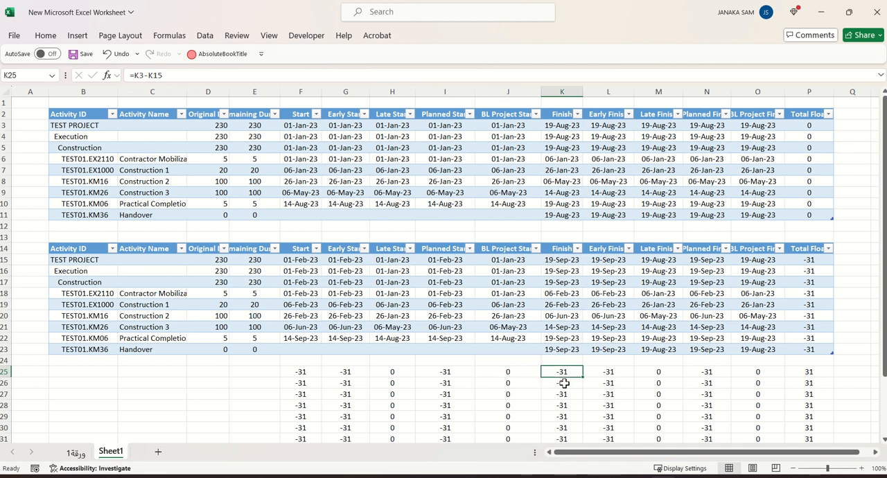
{"action": "left_click", "coordinate": [620, 372]}
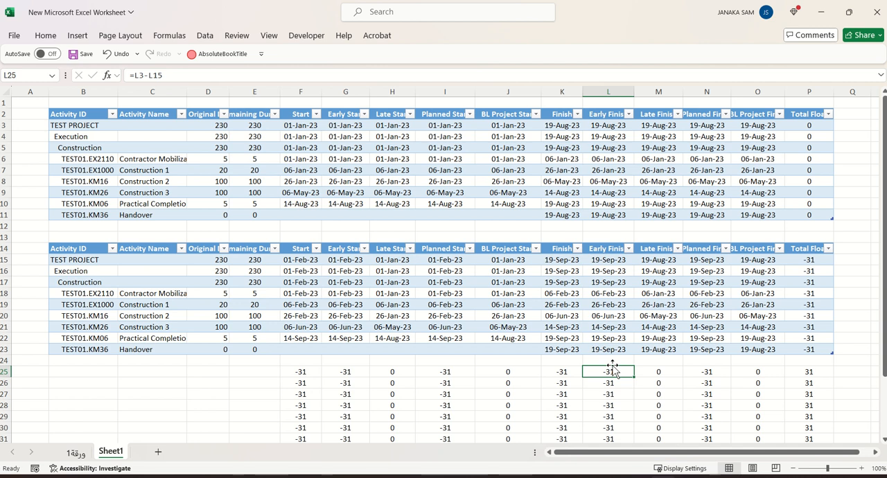
{"action": "left_click", "coordinate": [662, 375]}
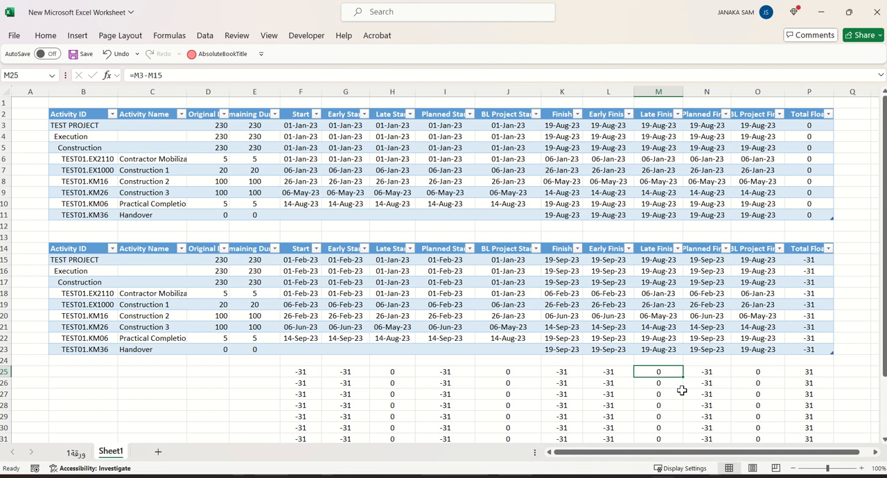
{"action": "left_click", "coordinate": [712, 373]}
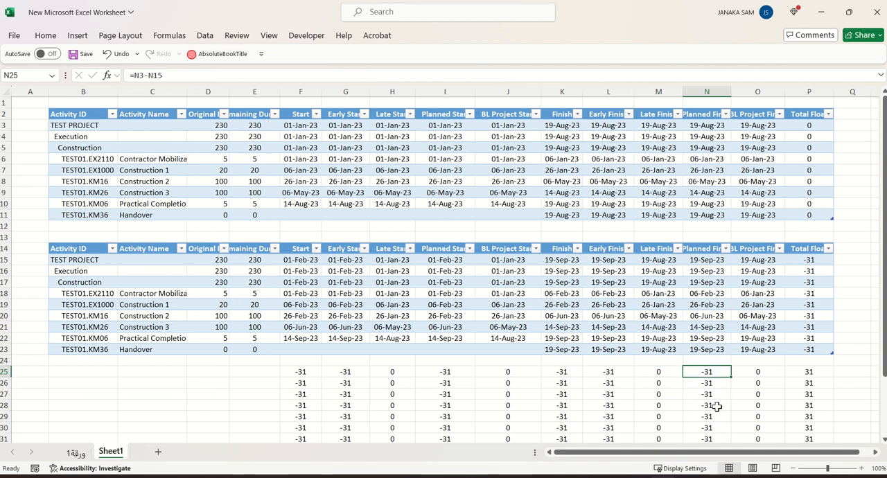
{"action": "left_click", "coordinate": [766, 373]}
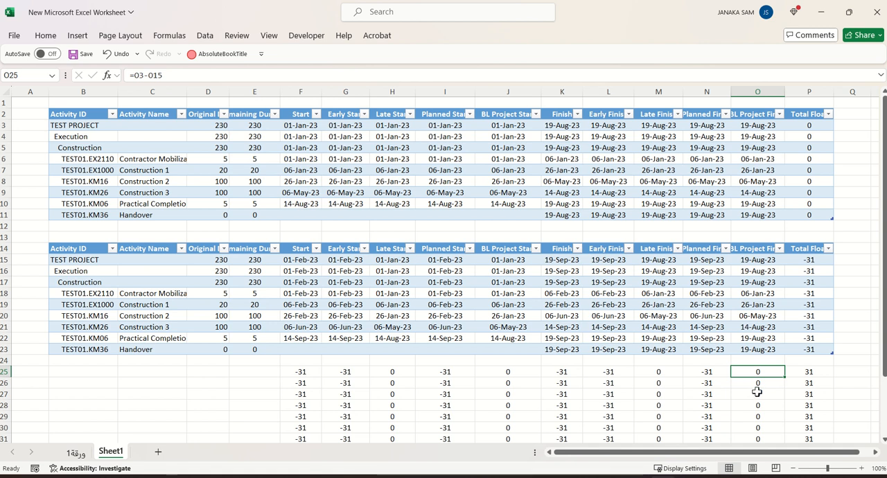
{"action": "scroll", "coordinate": [808, 372], "scroll_direction": "down", "scroll_amount": 2}
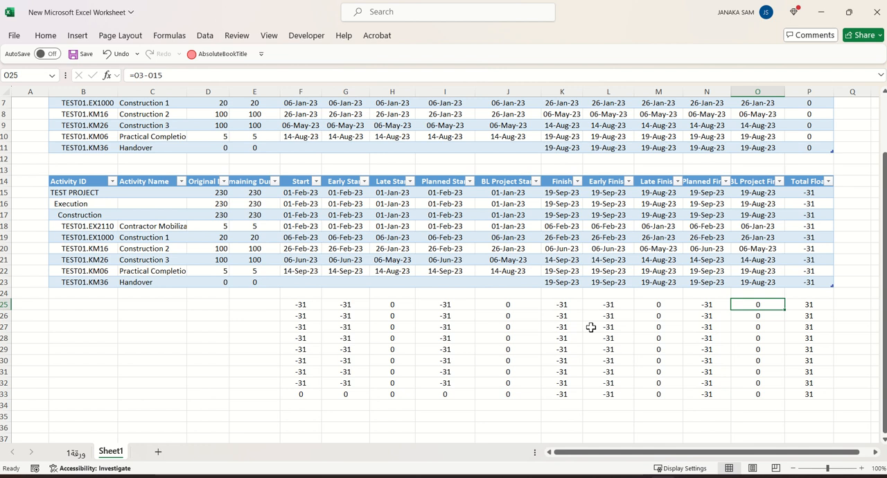
{"action": "left_click", "coordinate": [441, 192]}
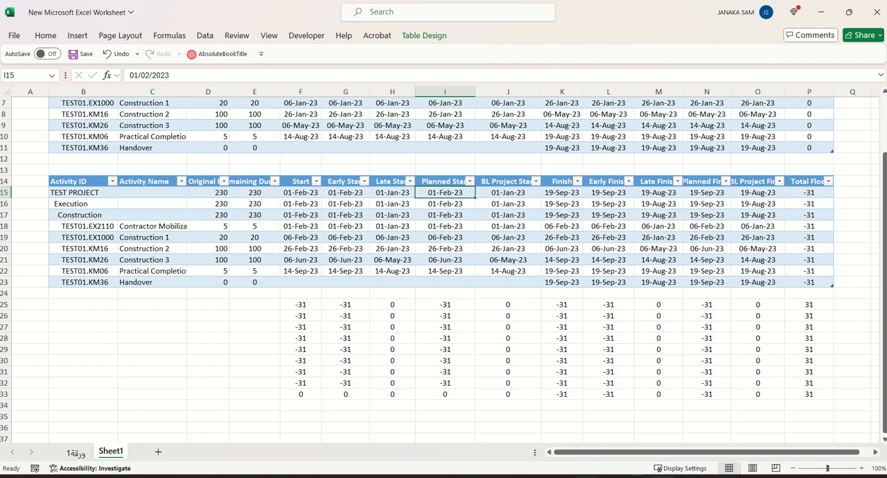
Switch back to Primavera P6, reschedule TEST PROJECT with a data date of 01-Jan-23 and clear the multi-row selection
{"action": "left_click", "coordinate": [585, 477]}
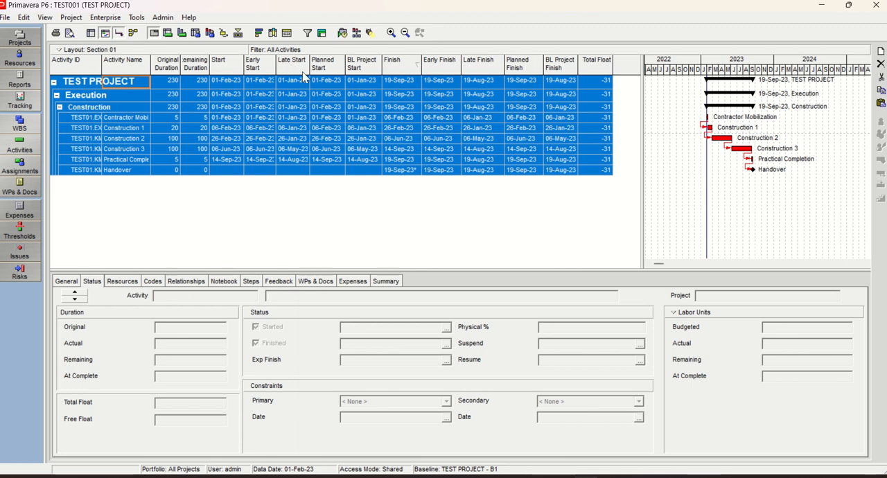
{"action": "left_click", "coordinate": [343, 34]}
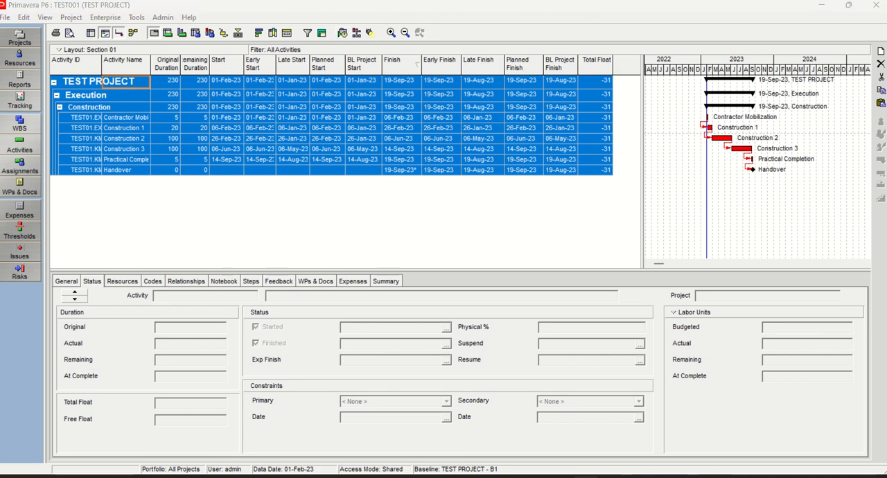
{"action": "left_click", "coordinate": [533, 239]}
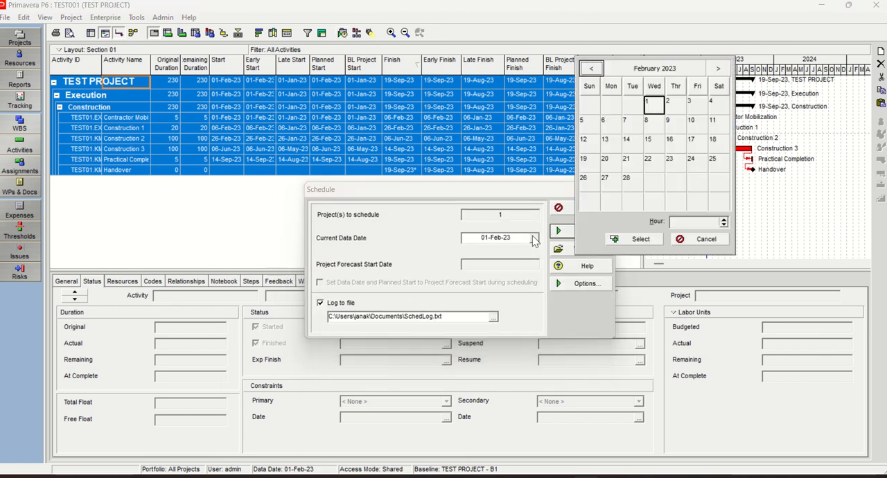
{"action": "left_click", "coordinate": [591, 68]}
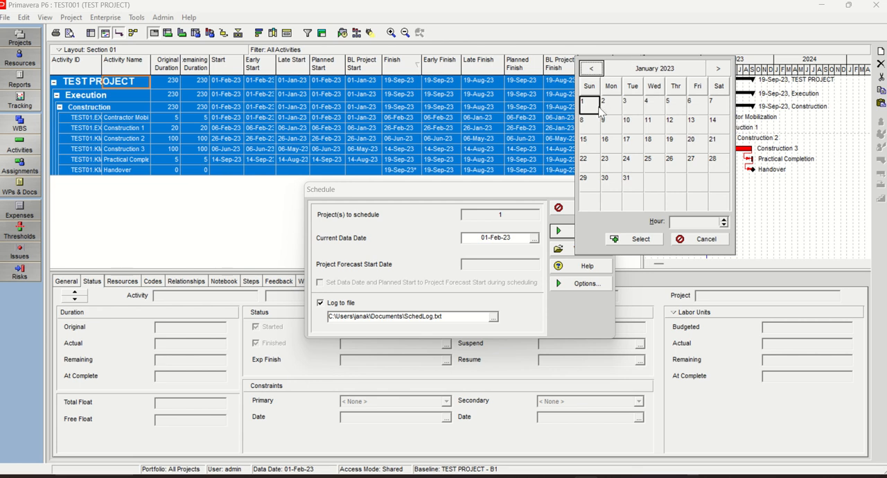
{"action": "double_click", "coordinate": [590, 105]}
{"action": "left_click", "coordinate": [584, 233]}
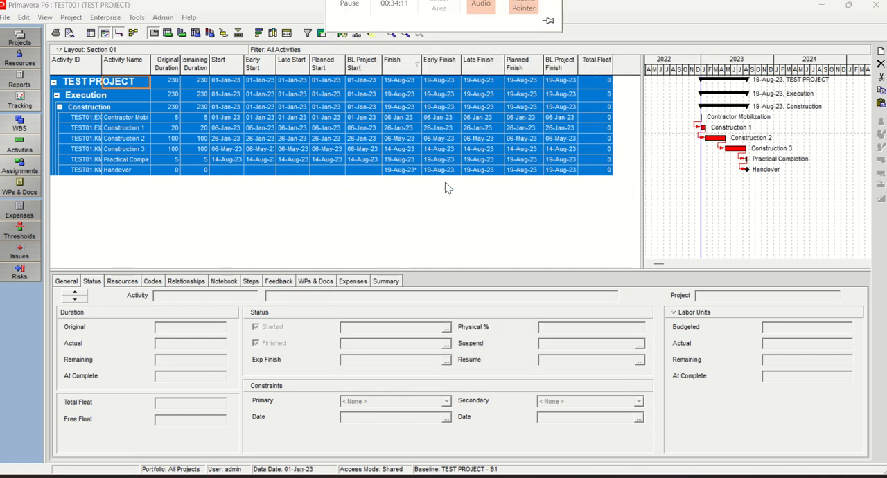
{"action": "left_click", "coordinate": [457, 202]}
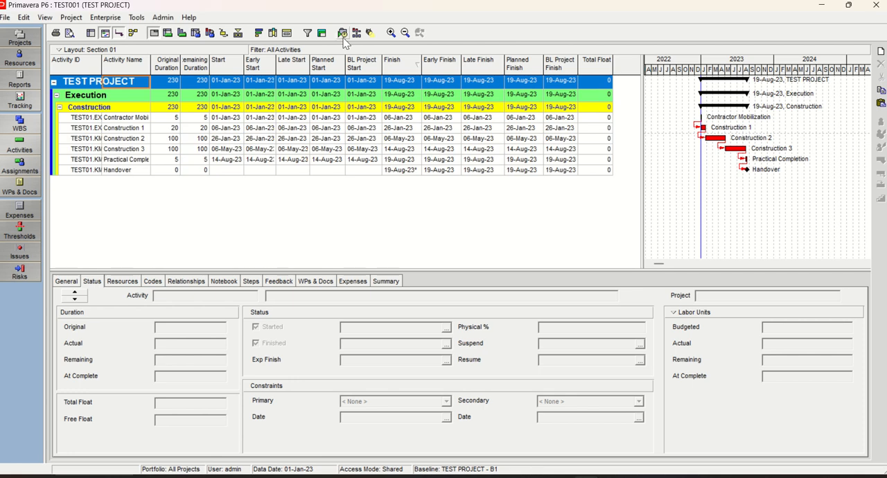
Run the TEST PROJECT schedule once more, keeping 01-Jan-23 as the current data date
{"action": "key", "text": "F9"}
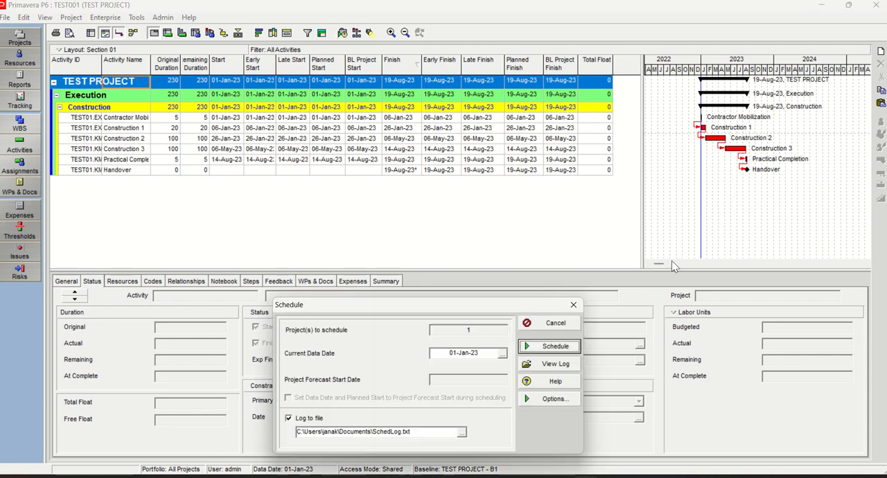
{"action": "left_click_drag", "start_coordinate": [502, 303], "coordinate": [540, 89]}
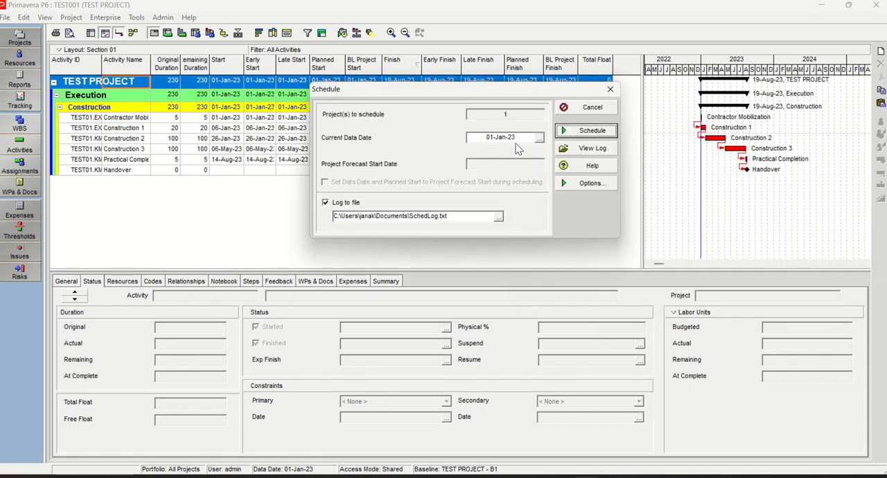
{"action": "left_click", "coordinate": [589, 133]}
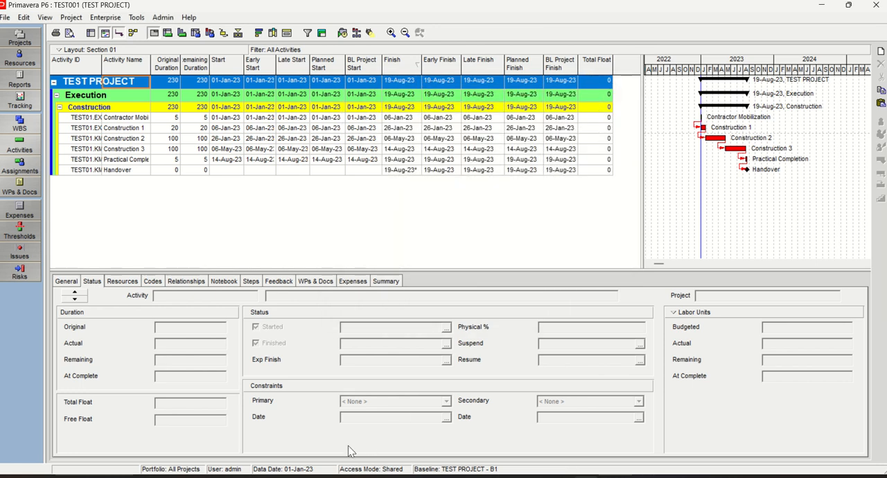
Check Handover's finish constraint, and set TEST PROJECT's Must Finish By date to 19-Aug-23 in the project list
{"action": "left_click", "coordinate": [118, 170]}
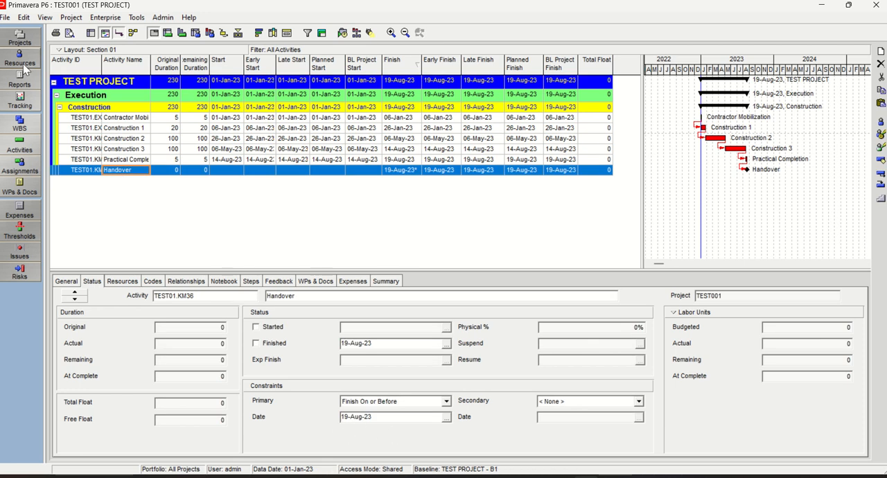
{"action": "left_click", "coordinate": [19, 37]}
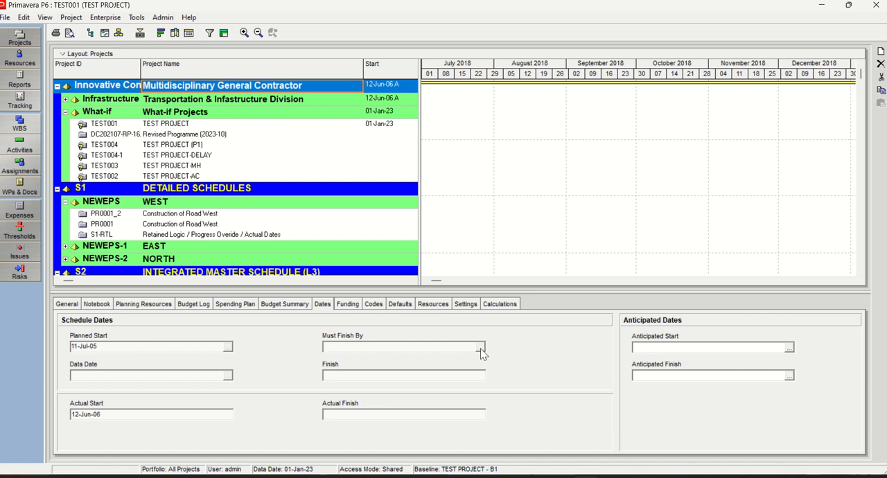
{"action": "left_click", "coordinate": [169, 124]}
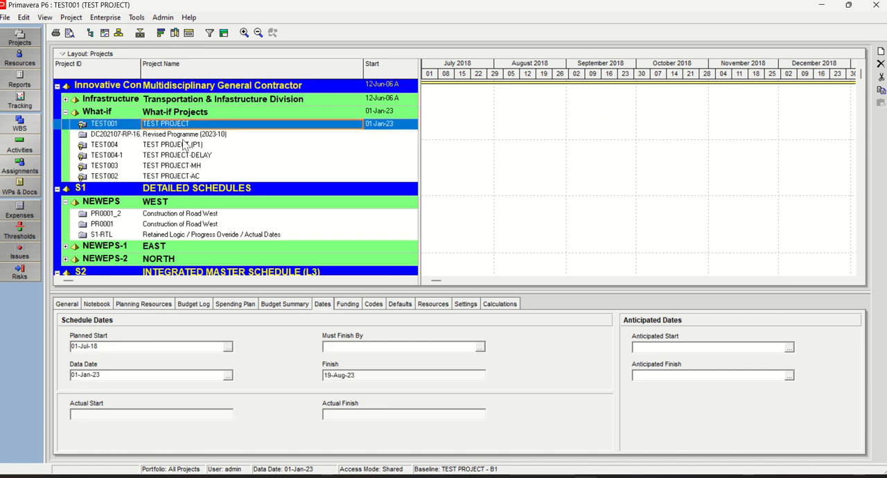
{"action": "left_click", "coordinate": [480, 347]}
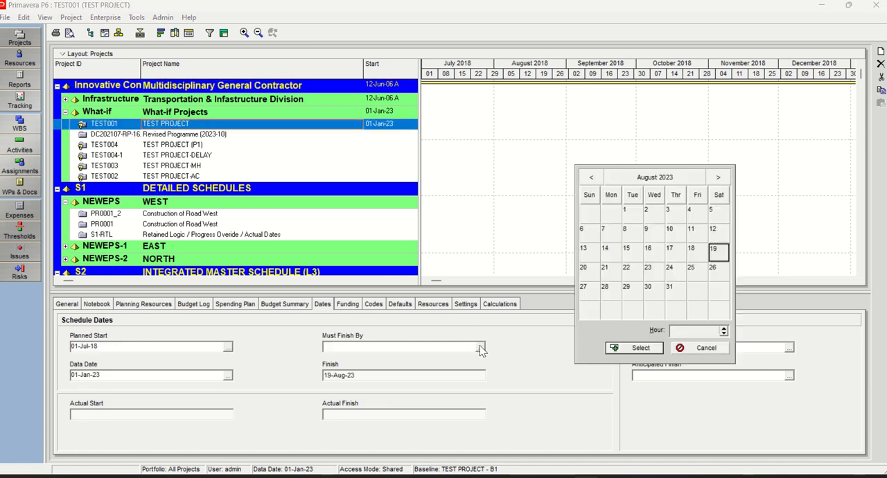
{"action": "double_click", "coordinate": [718, 252]}
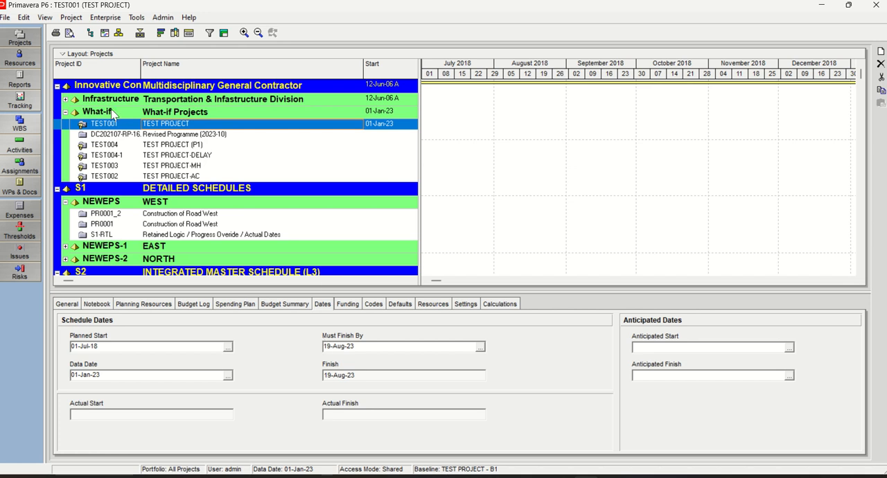
Return to the activities and reschedule TEST PROJECT with a current data date of 01-Feb-23
{"action": "left_click", "coordinate": [29, 145]}
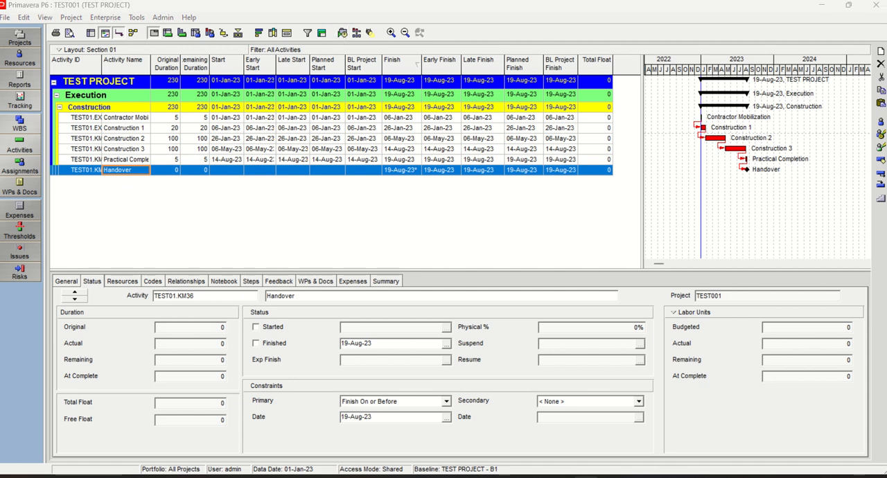
{"action": "key", "text": "F9"}
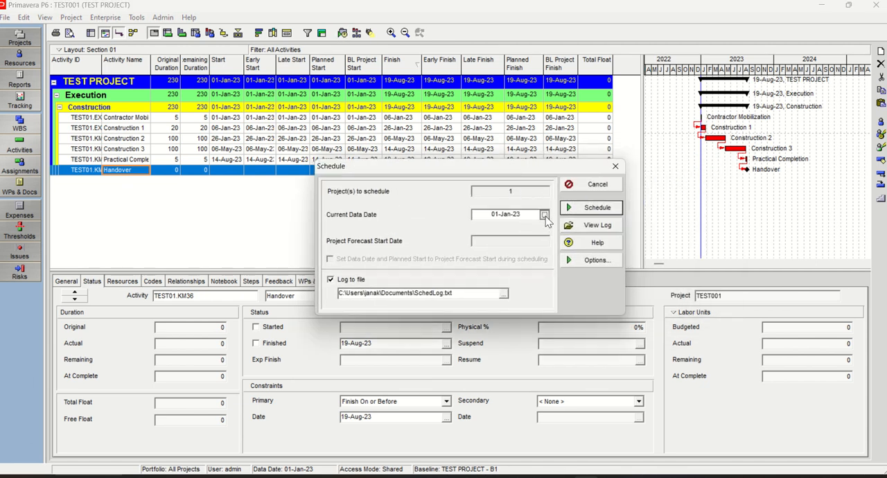
{"action": "left_click", "coordinate": [545, 215]}
{"action": "left_click", "coordinate": [718, 45]}
{"action": "left_click", "coordinate": [637, 215]}
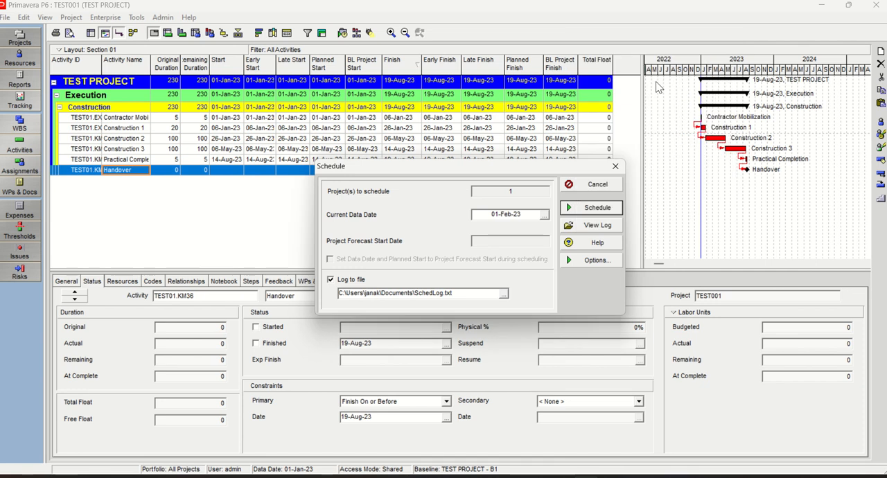
{"action": "left_click", "coordinate": [600, 214]}
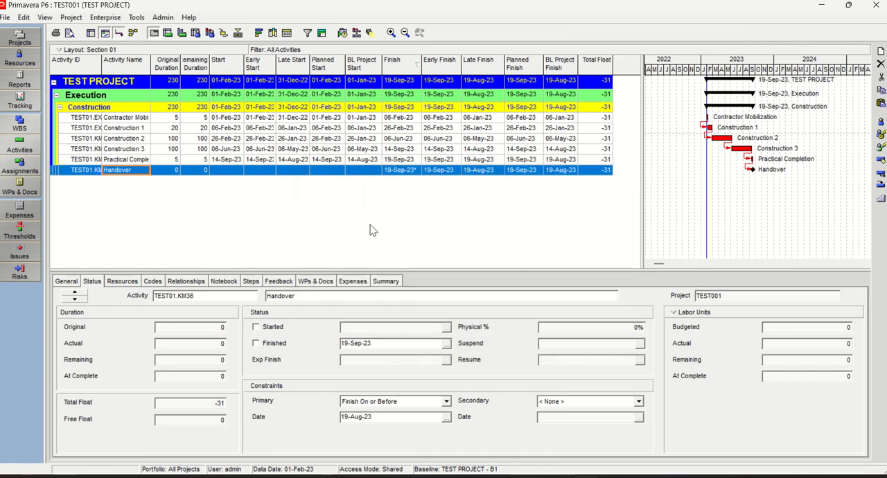
Copy all the activity rows and paste them over the second table in the Excel worksheet, starting at cell B14
{"action": "left_click", "coordinate": [91, 131]}
{"action": "key", "text": "ctrl+a"}
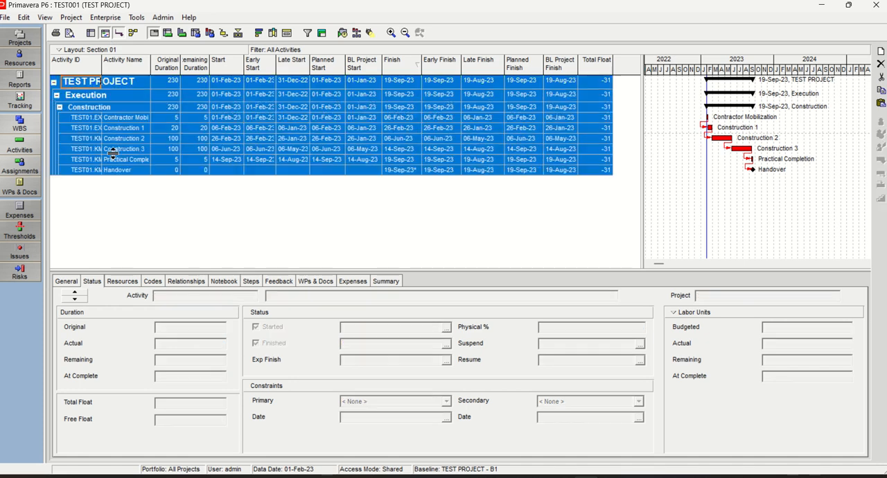
{"action": "right_click", "coordinate": [195, 134]}
{"action": "left_click", "coordinate": [228, 161]}
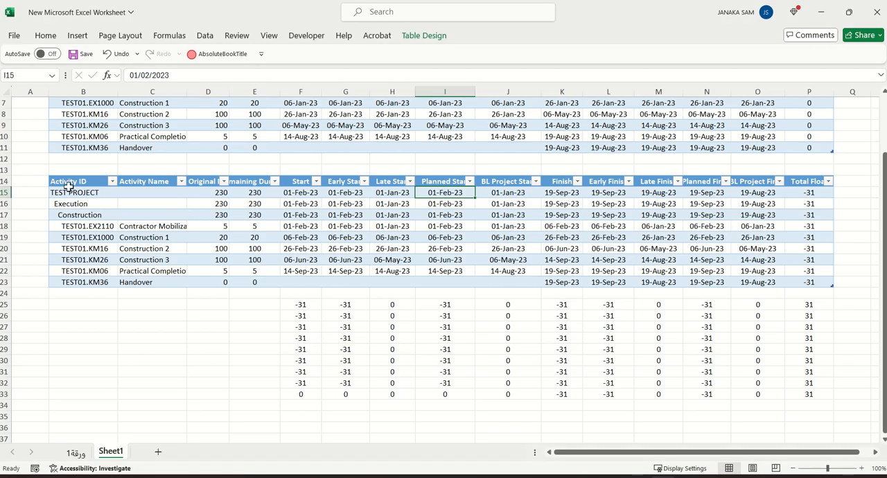
{"action": "left_click", "coordinate": [75, 182]}
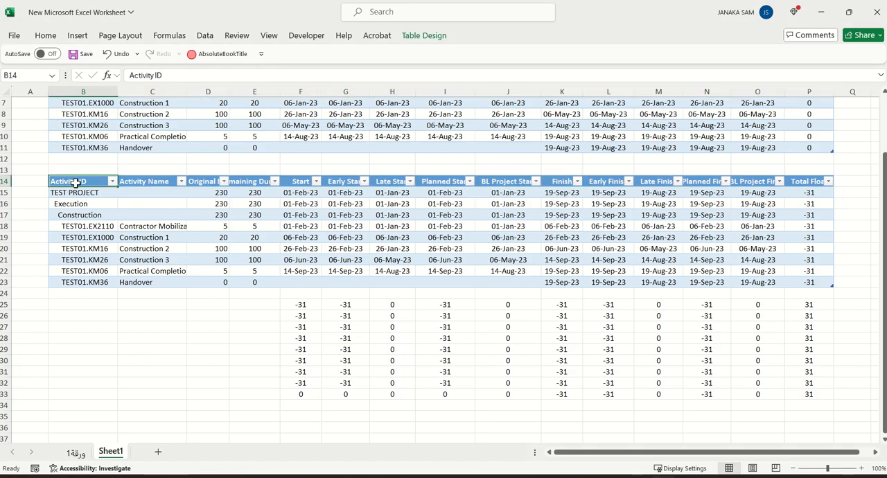
{"action": "right_click", "coordinate": [76, 184]}
{"action": "left_click", "coordinate": [102, 137]}
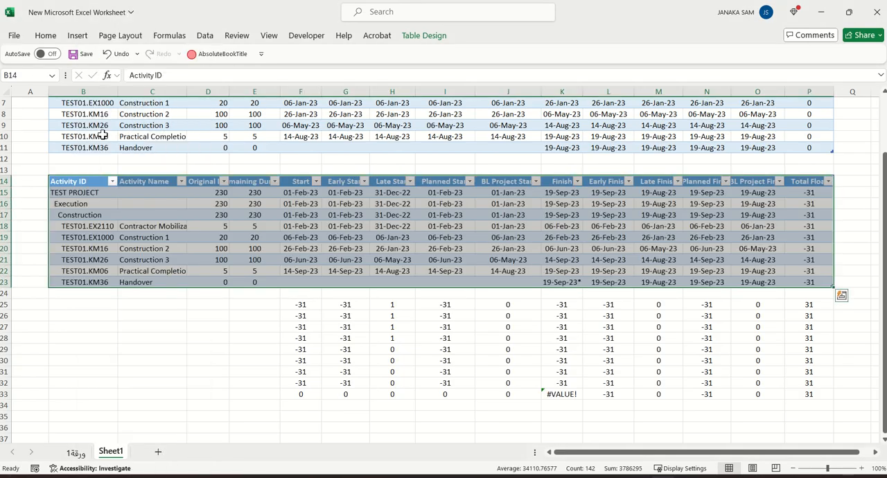
{"action": "left_click", "coordinate": [132, 381]}
Remove the trailing asterisk from Handover's Finish date in K23 so that the difference formula in K33 can calculate
{"action": "left_click", "coordinate": [562, 393]}
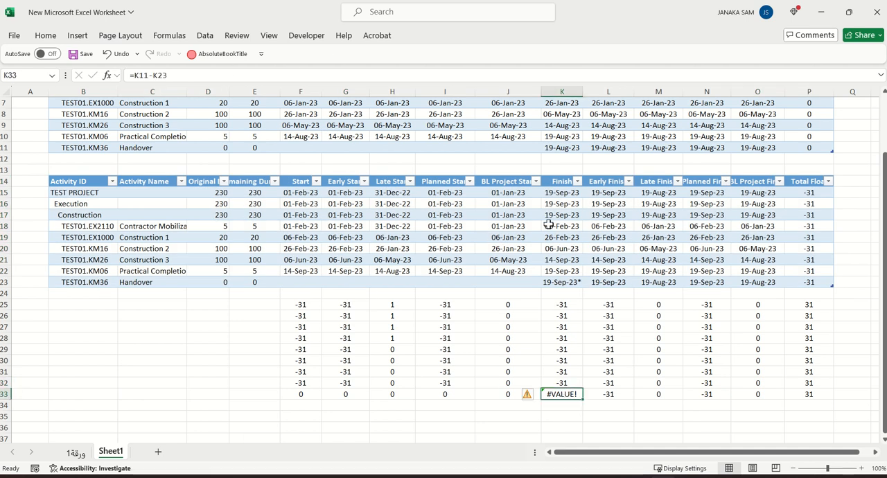
{"action": "left_click", "coordinate": [562, 284]}
{"action": "left_click", "coordinate": [174, 75]}
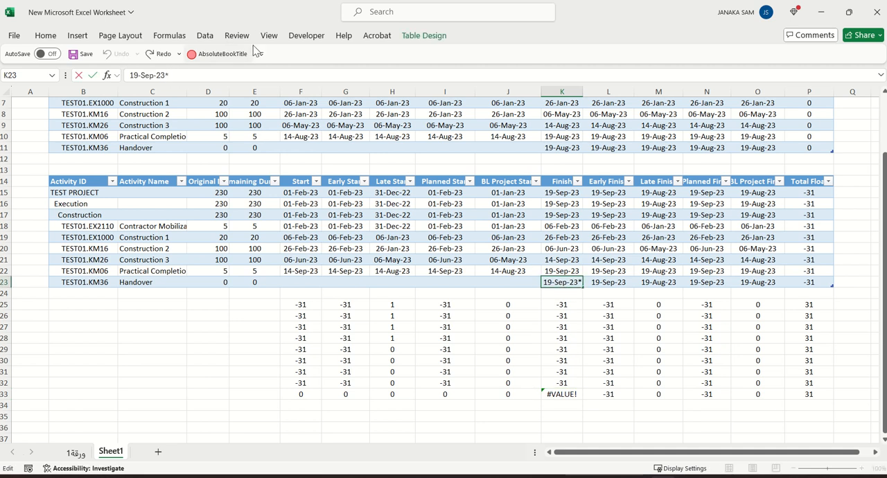
{"action": "key", "text": "BackSpace"}
{"action": "key", "text": "Return"}
{"action": "left_click", "coordinate": [128, 382]}
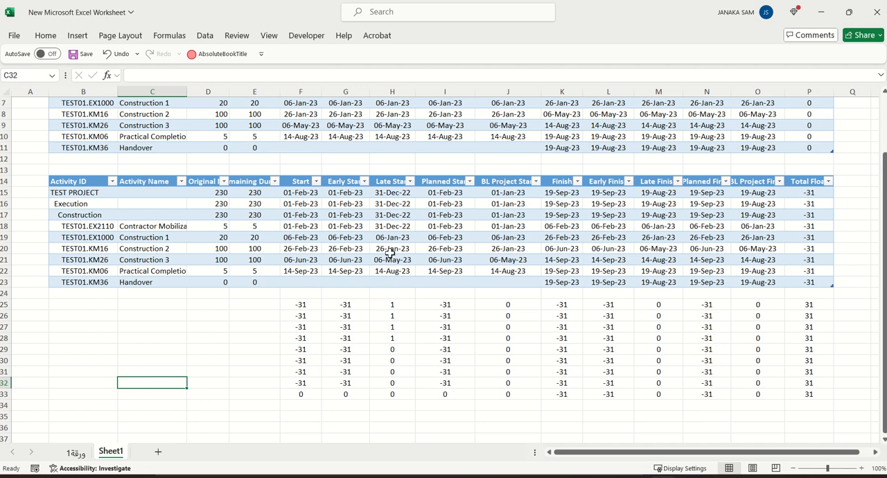
Examine the differences for Late Start, Start, Early Start, BL Project Finish and Total Float against the two tables
{"action": "left_click_drag", "start_coordinate": [395, 305], "coordinate": [395, 338]}
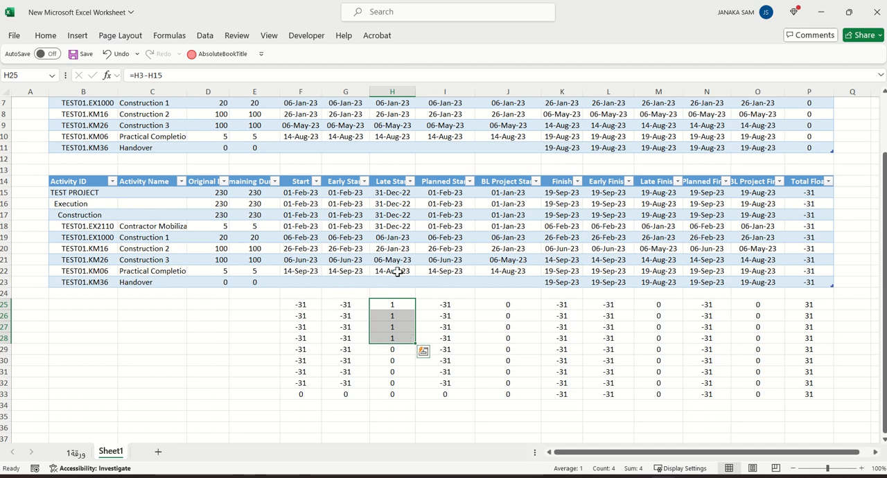
{"action": "scroll", "coordinate": [403, 294], "scroll_direction": "up", "scroll_amount": 2}
{"action": "scroll", "coordinate": [403, 295], "scroll_direction": "down", "scroll_amount": 3}
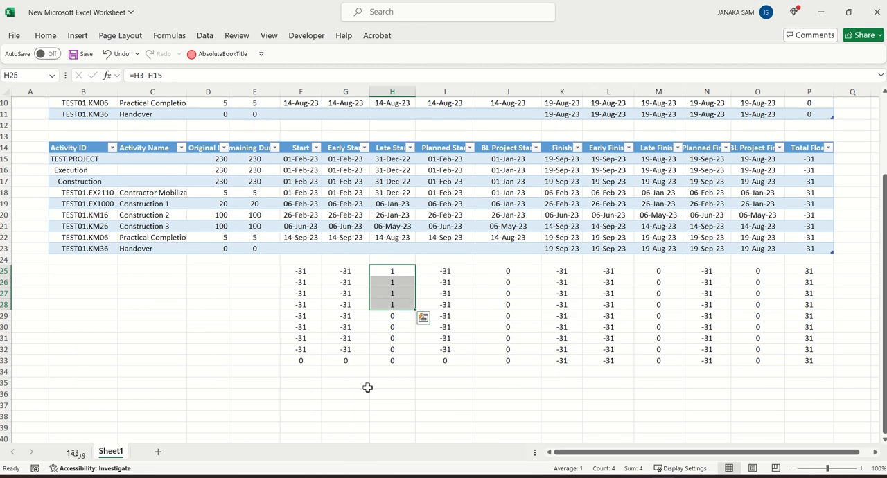
{"action": "left_click", "coordinate": [327, 393]}
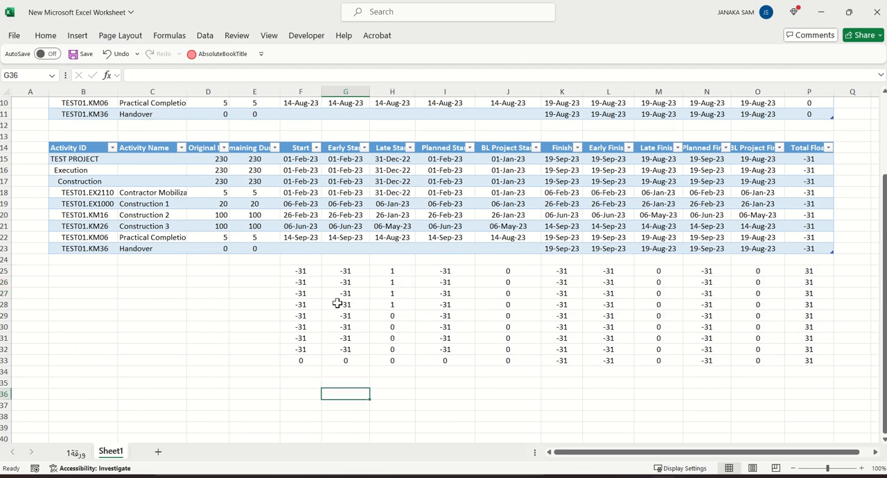
{"action": "left_click_drag", "start_coordinate": [295, 267], "coordinate": [301, 349]}
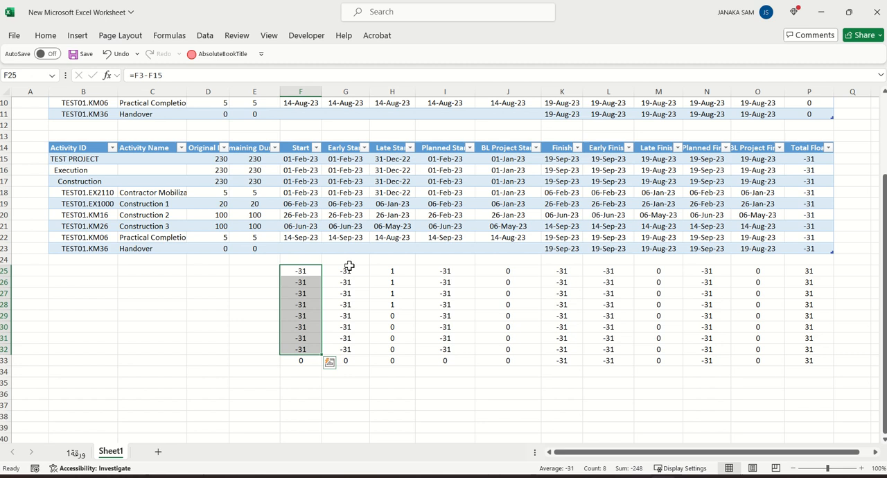
{"action": "left_click_drag", "start_coordinate": [346, 269], "coordinate": [356, 352]}
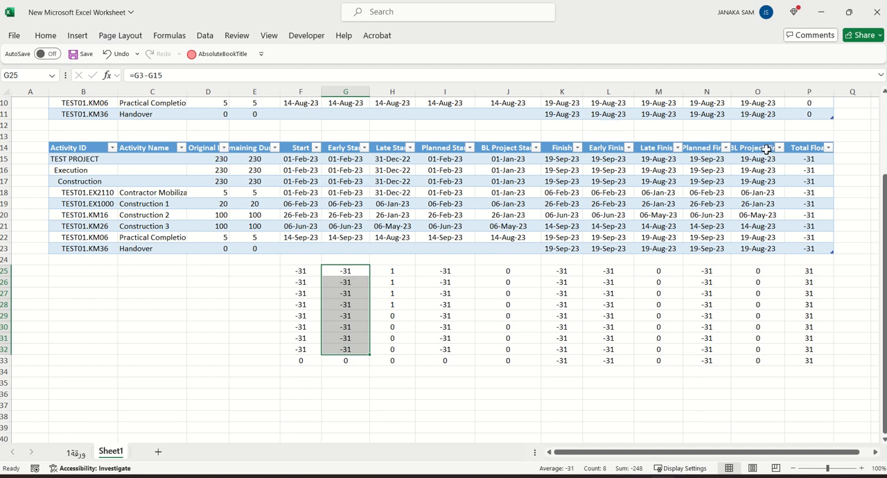
{"action": "left_click", "coordinate": [766, 271]}
{"action": "left_click", "coordinate": [814, 272]}
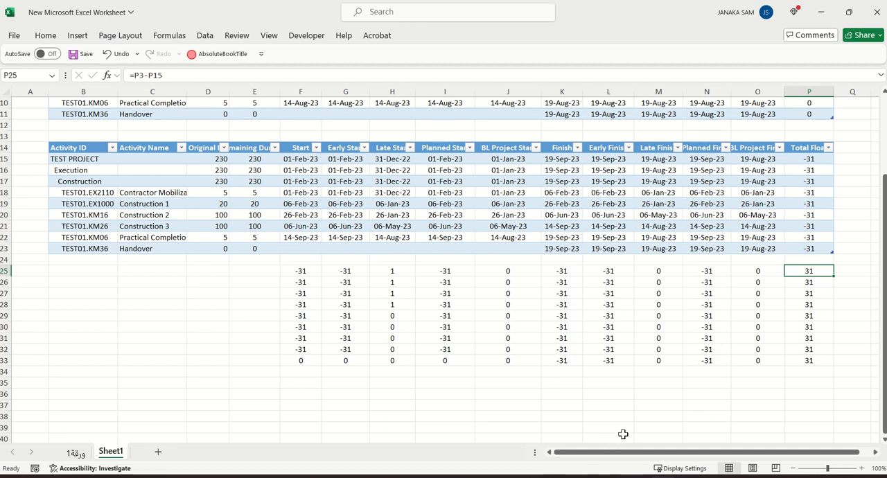
Switch back to Primavera P6 and reschedule TEST PROJECT with a current data date of 01-Jan-23
{"action": "mouse_move", "coordinate": [584, 476]}
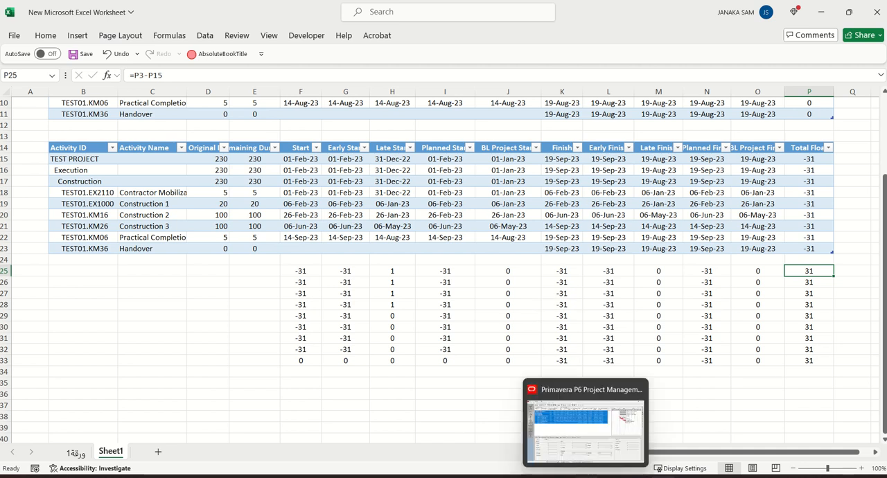
{"action": "left_click", "coordinate": [587, 477]}
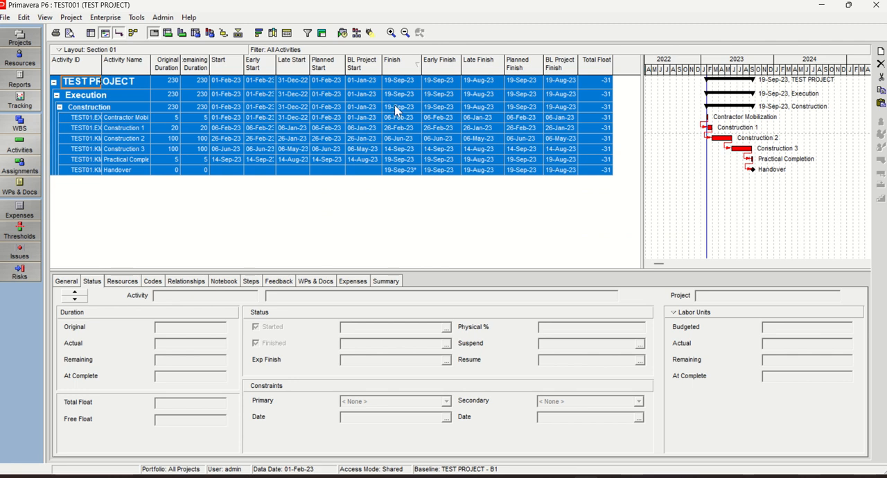
{"action": "left_click", "coordinate": [343, 34]}
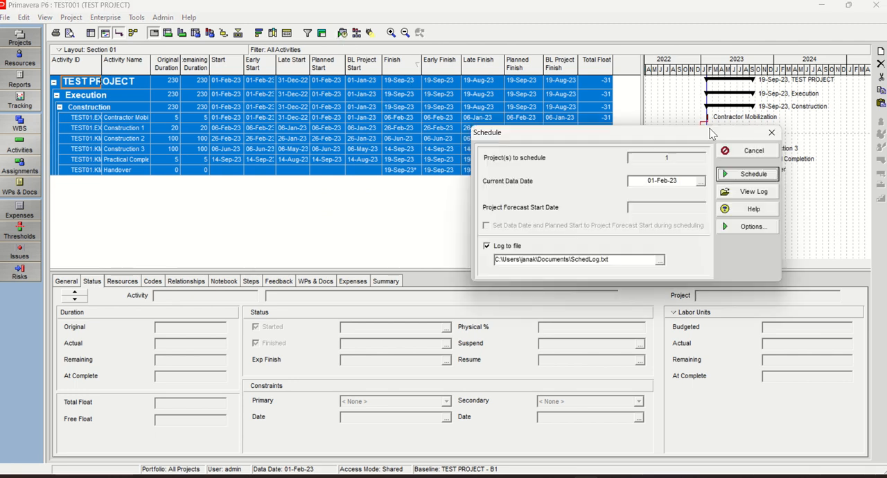
{"action": "left_click", "coordinate": [619, 169]}
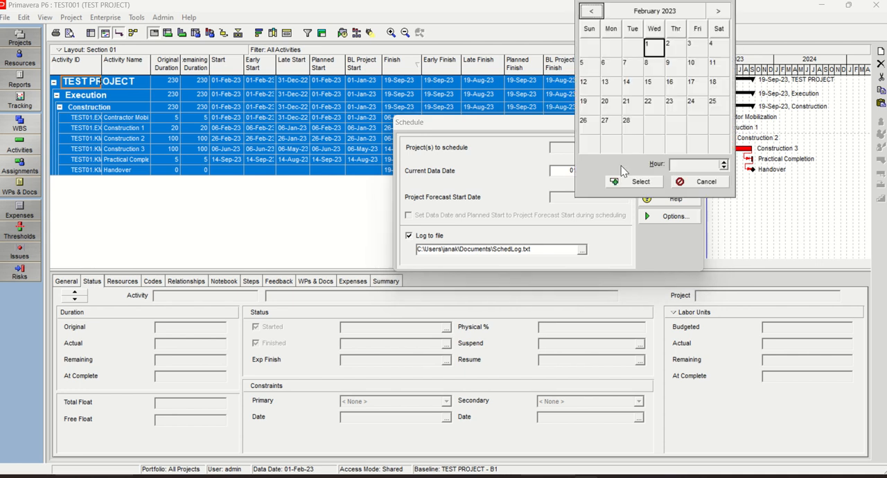
{"action": "left_click", "coordinate": [592, 12]}
{"action": "left_click", "coordinate": [590, 44]}
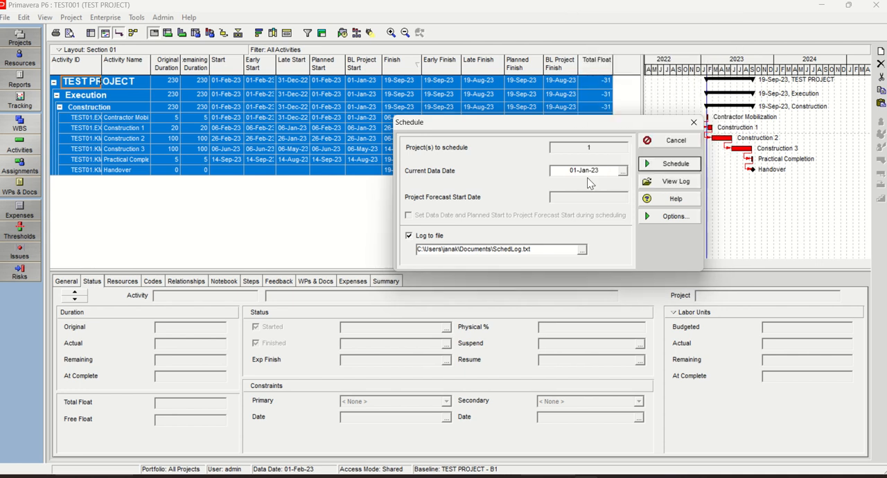
{"action": "left_click", "coordinate": [671, 165]}
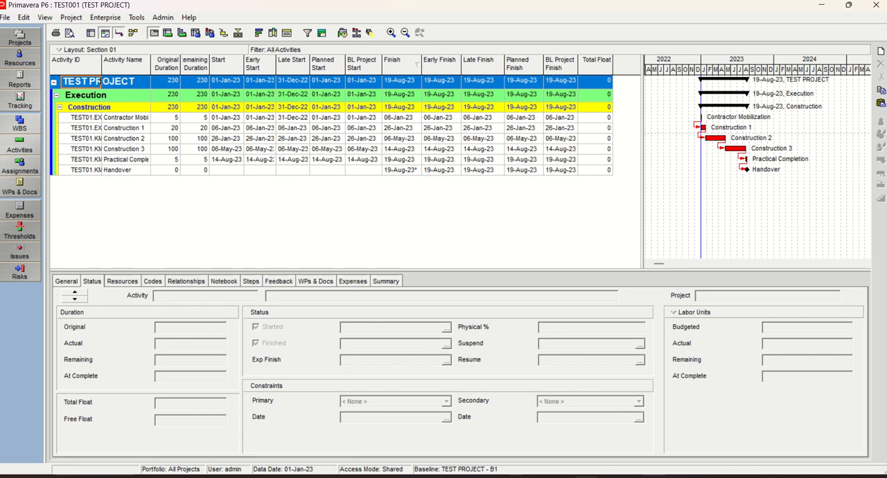
Change TEST PROJECT's Must Finish By date to 19-Jul-23 in the project list
{"action": "left_click", "coordinate": [19, 38]}
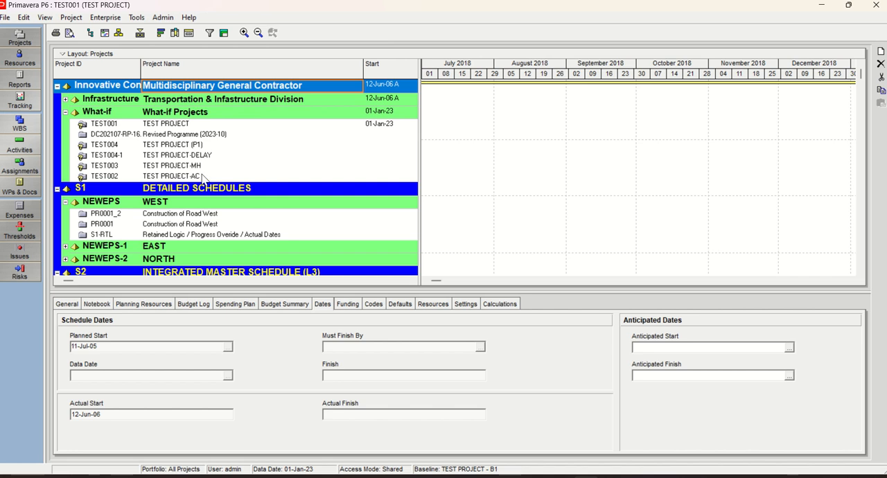
{"action": "left_click", "coordinate": [167, 124]}
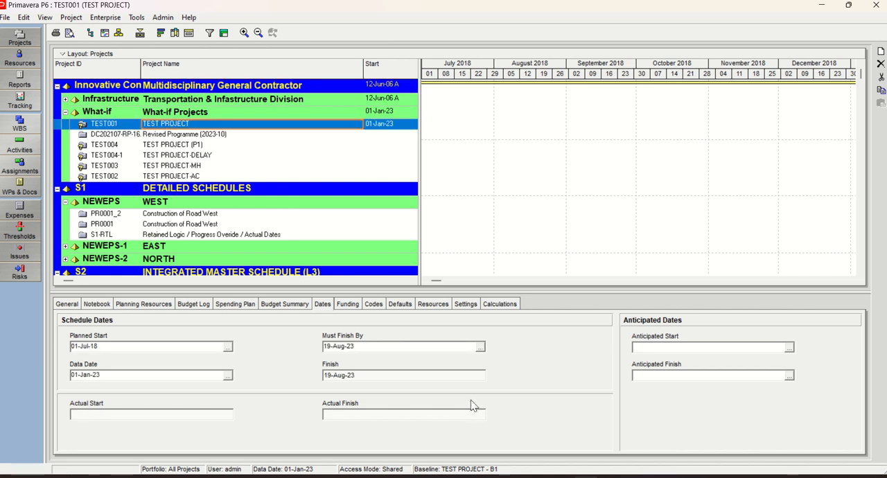
{"action": "left_click", "coordinate": [479, 346]}
{"action": "left_click", "coordinate": [591, 177]}
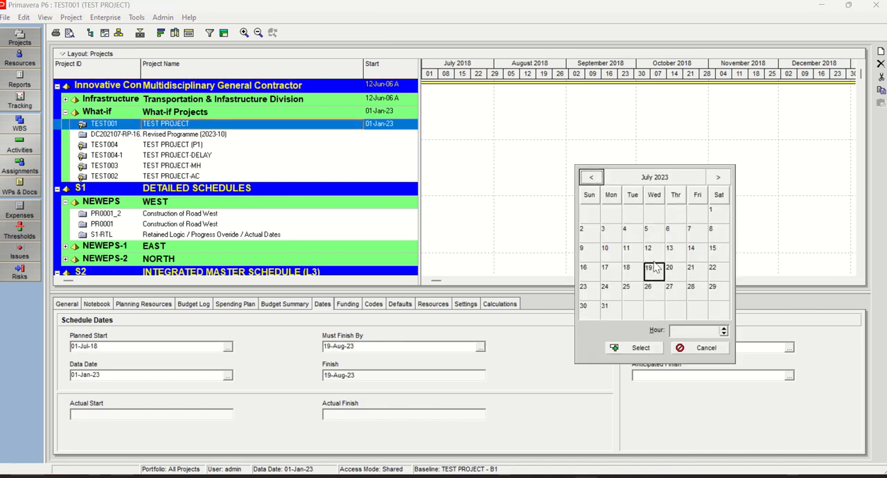
{"action": "double_click", "coordinate": [651, 271]}
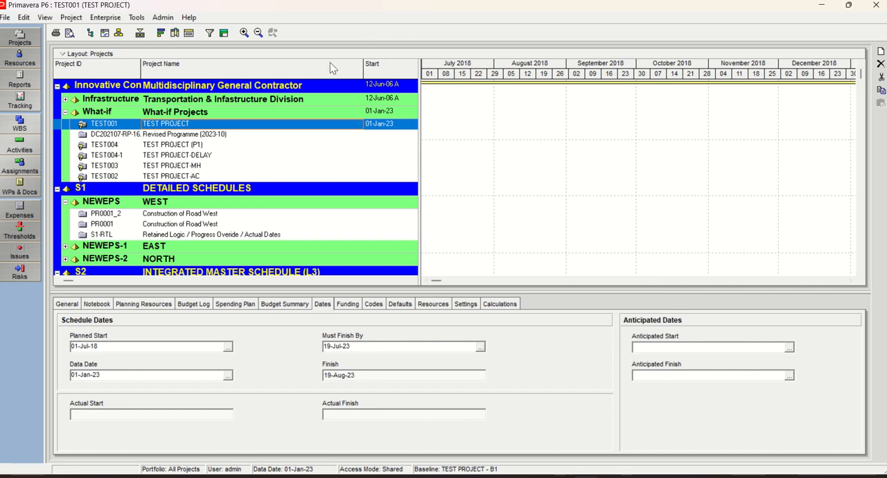
Reopen the activities and run the schedule with the data date moved to 01-Feb-23 under the 19-Jul-23 Must Finish By date
{"action": "left_click", "coordinate": [30, 143]}
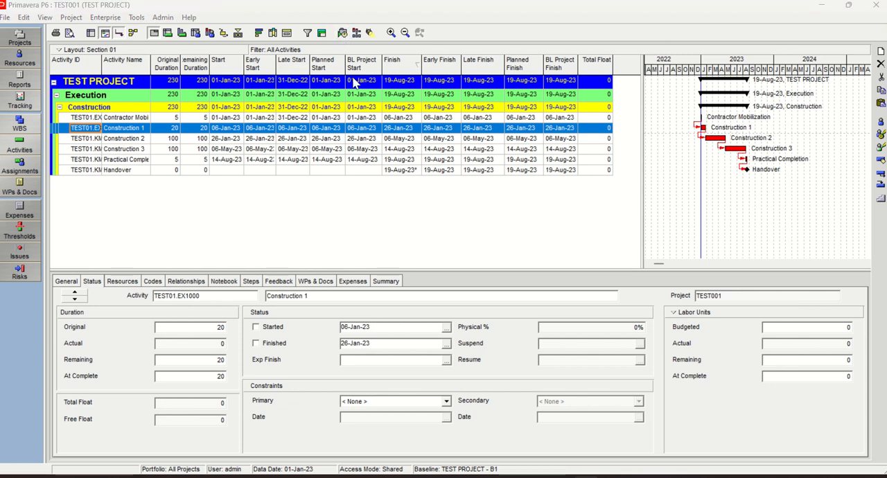
{"action": "key", "text": "F9"}
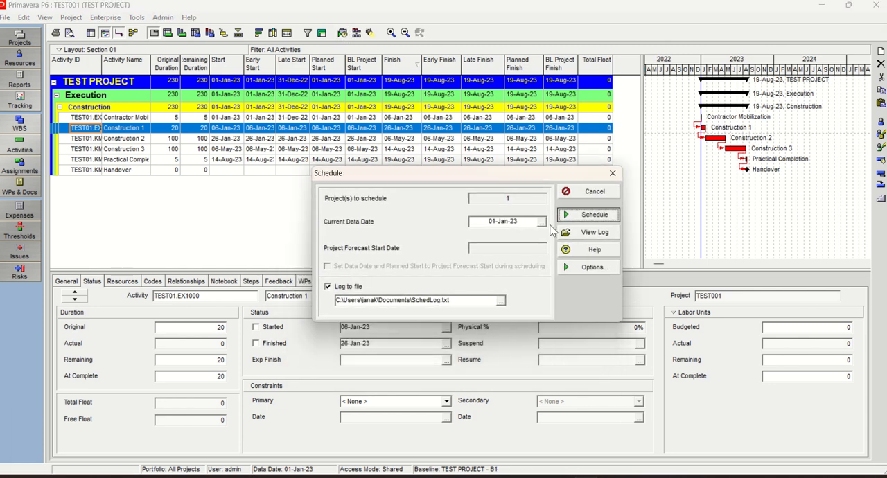
{"action": "left_click", "coordinate": [541, 221]}
{"action": "left_click", "coordinate": [718, 52]}
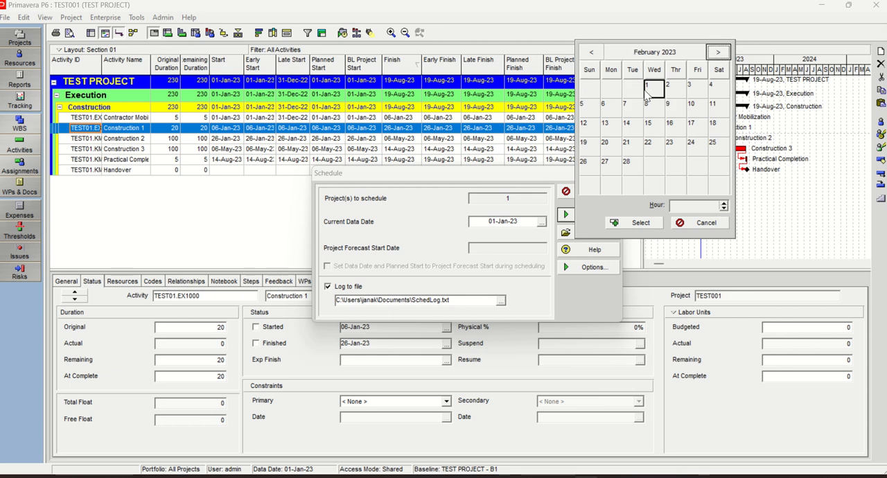
{"action": "left_click", "coordinate": [636, 222]}
{"action": "left_click", "coordinate": [595, 214]}
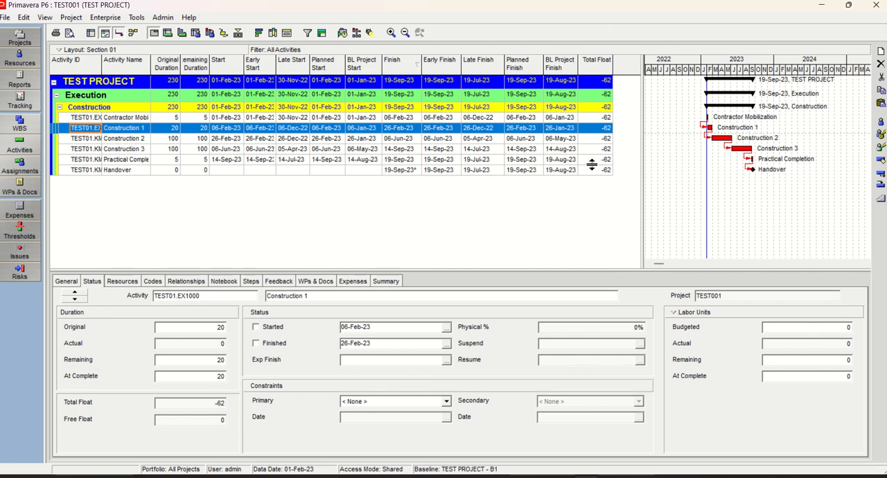
Copy all rows of the TEST PROJECT activity table, from the project summary down to Handover
{"action": "left_click", "coordinate": [117, 140]}
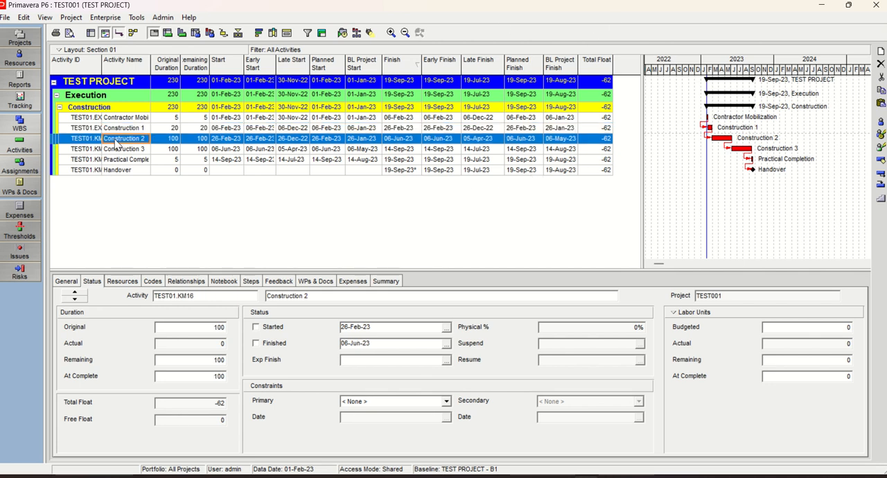
{"action": "key", "text": "ctrl+a"}
{"action": "right_click", "coordinate": [118, 148]}
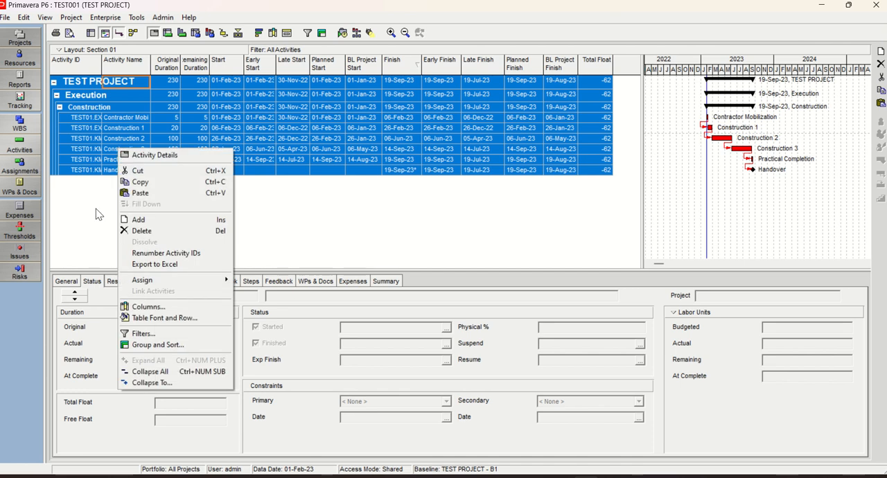
{"action": "left_click", "coordinate": [140, 183]}
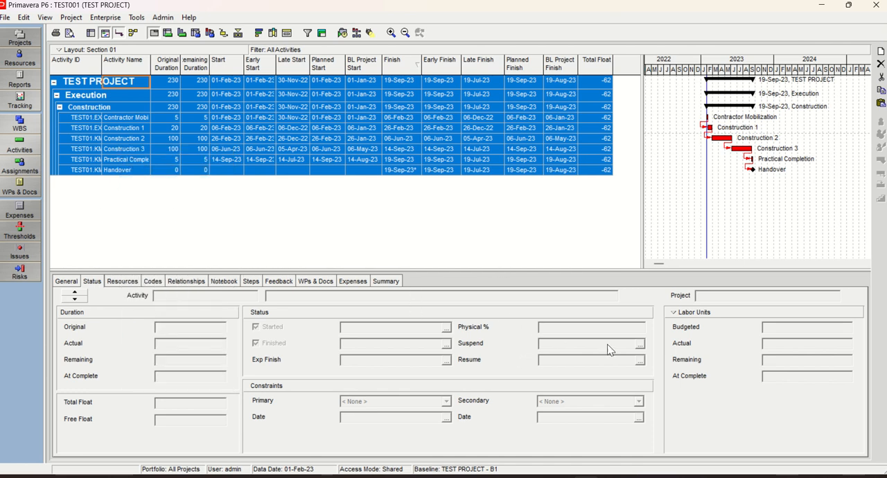
Switch to Excel and paste the copied activity data over the second table, starting at cell B14
{"action": "key", "text": "alt+Tab"}
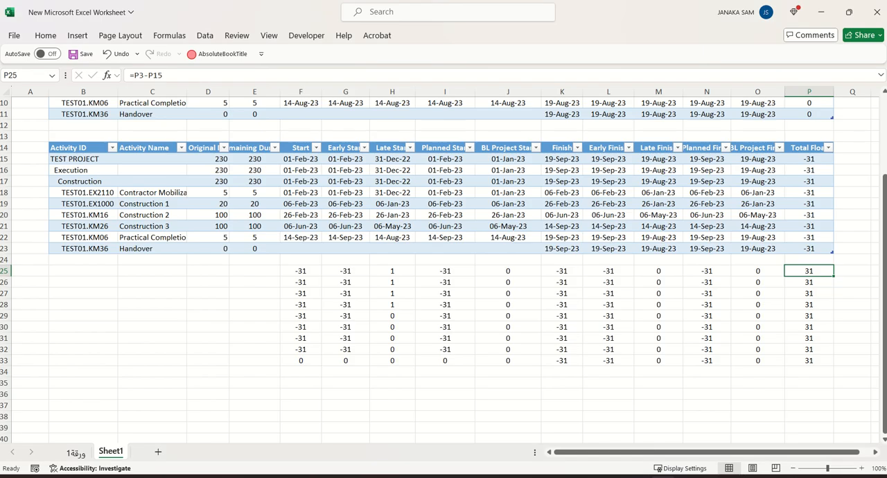
{"action": "left_click", "coordinate": [78, 146]}
{"action": "right_click", "coordinate": [81, 149]}
{"action": "key", "text": "Escape"}
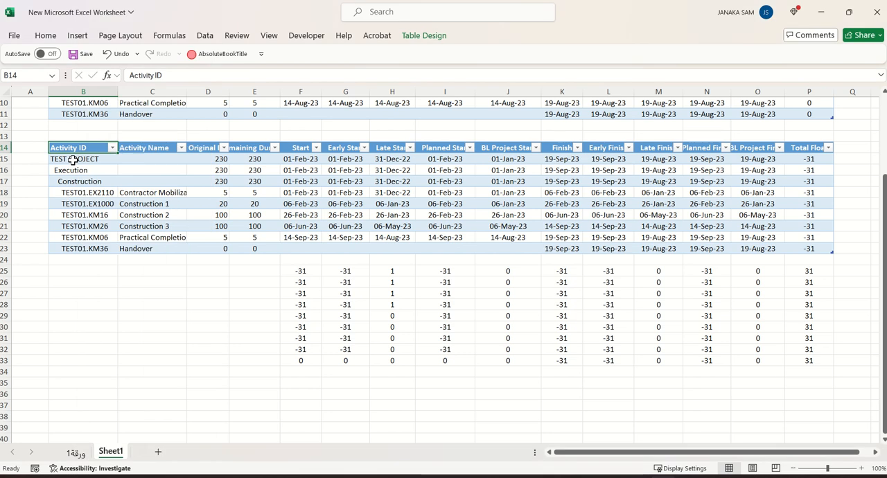
{"action": "left_click", "coordinate": [77, 158]}
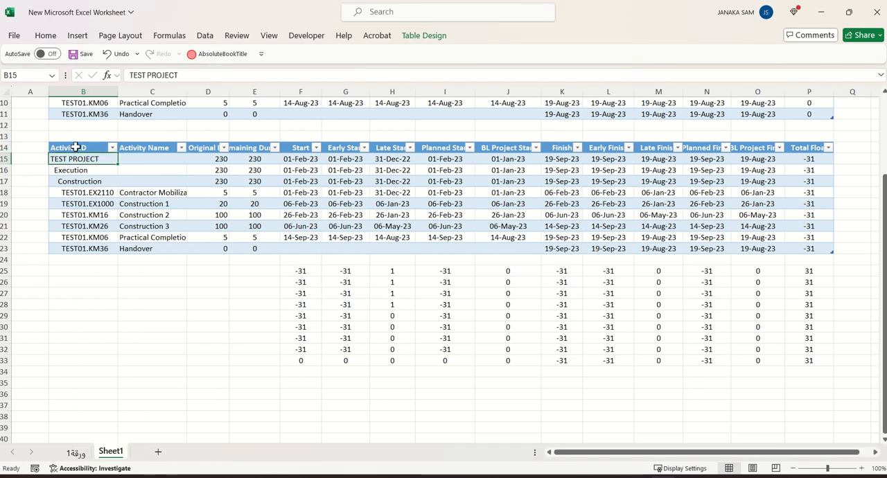
{"action": "left_click", "coordinate": [75, 147]}
{"action": "right_click", "coordinate": [75, 147]}
{"action": "left_click", "coordinate": [106, 132]}
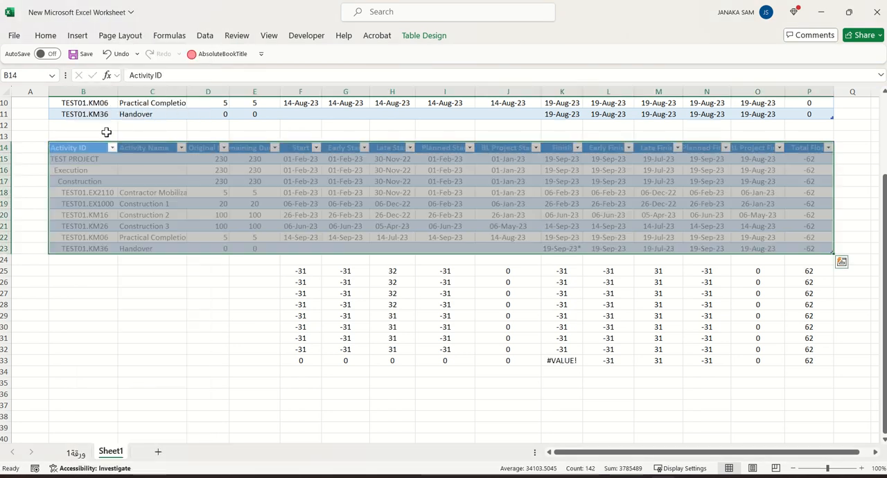
Remove the trailing asterisk from Handover's Finish date in K23 so the cell holds 19-Sep-23
{"action": "left_click", "coordinate": [157, 319]}
{"action": "left_click", "coordinate": [567, 247]}
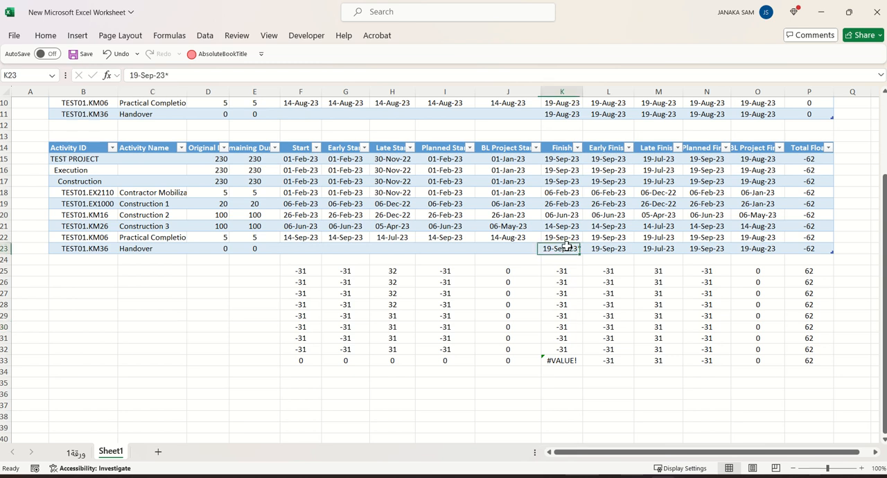
{"action": "left_click", "coordinate": [168, 75]}
{"action": "key", "text": "BackSpace"}
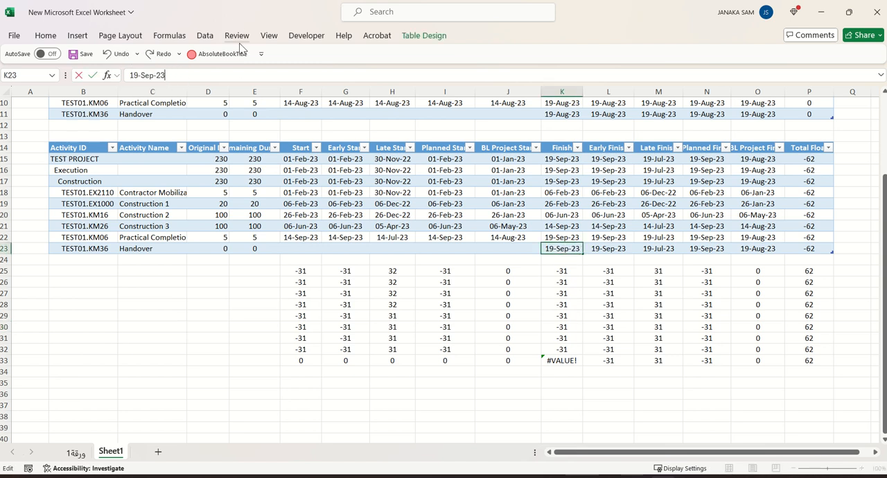
{"action": "key", "text": "Return"}
{"action": "left_click", "coordinate": [148, 326]}
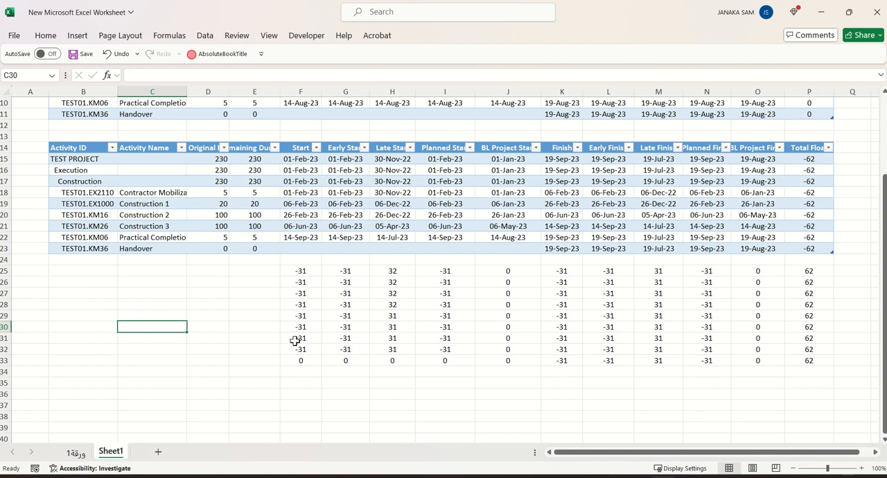
Examine the Late Start, Late Finish and Total Float differences against the dates in the two tables
{"action": "scroll", "coordinate": [295, 341], "scroll_direction": "up", "scroll_amount": 1}
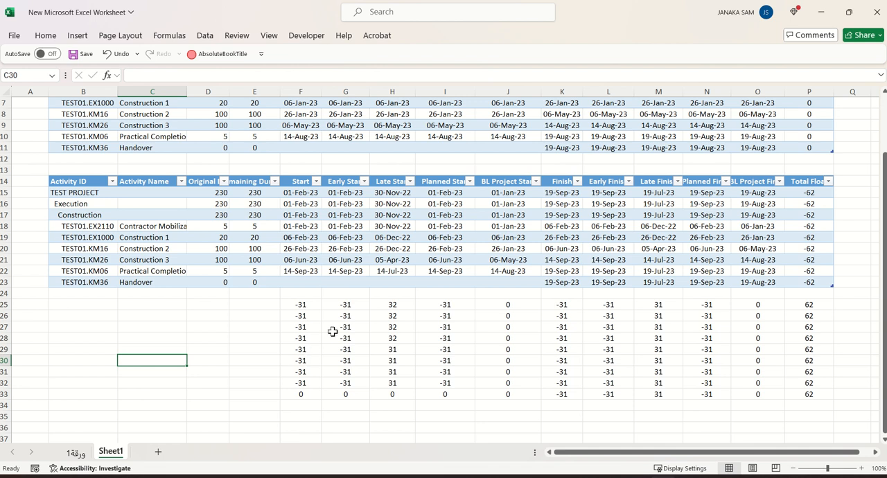
{"action": "left_click", "coordinate": [394, 305]}
{"action": "scroll", "coordinate": [373, 418], "scroll_direction": "up", "scroll_amount": 2}
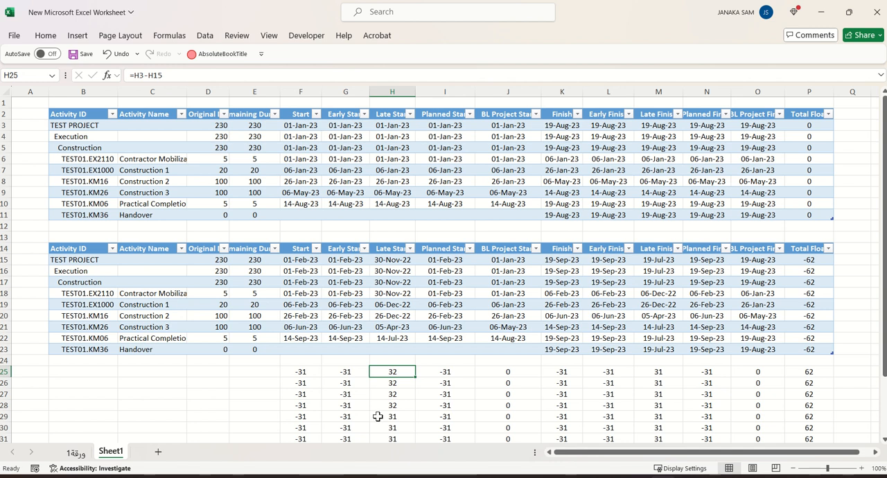
{"action": "left_click", "coordinate": [385, 260]}
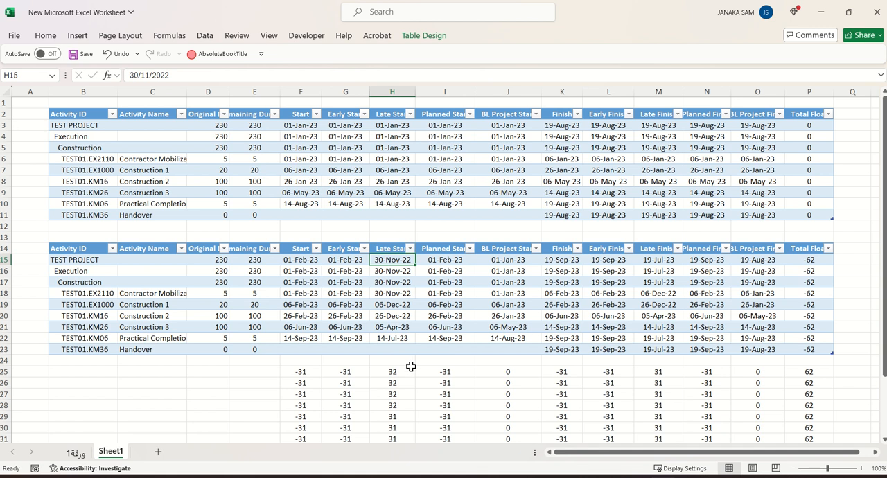
{"action": "scroll", "coordinate": [411, 366], "scroll_direction": "down", "scroll_amount": 2}
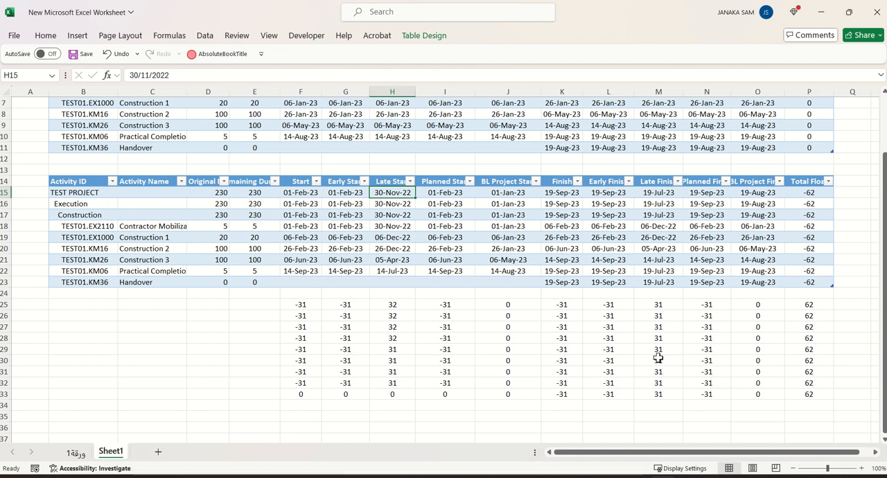
{"action": "scroll", "coordinate": [664, 388], "scroll_direction": "up", "scroll_amount": 2}
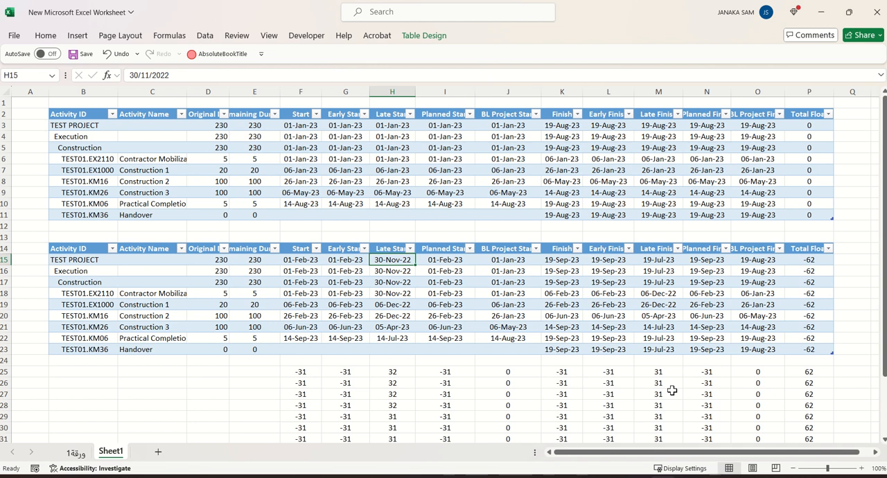
{"action": "scroll", "coordinate": [664, 388], "scroll_direction": "down", "scroll_amount": 1}
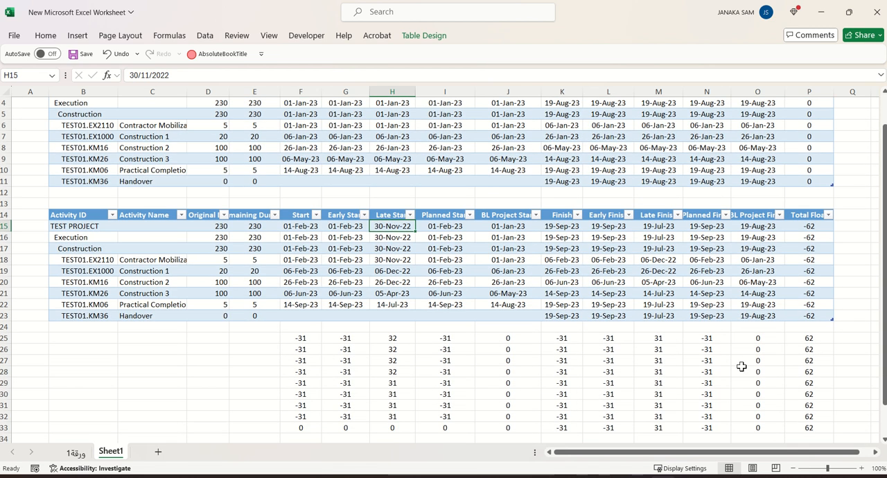
{"action": "left_click", "coordinate": [809, 337]}
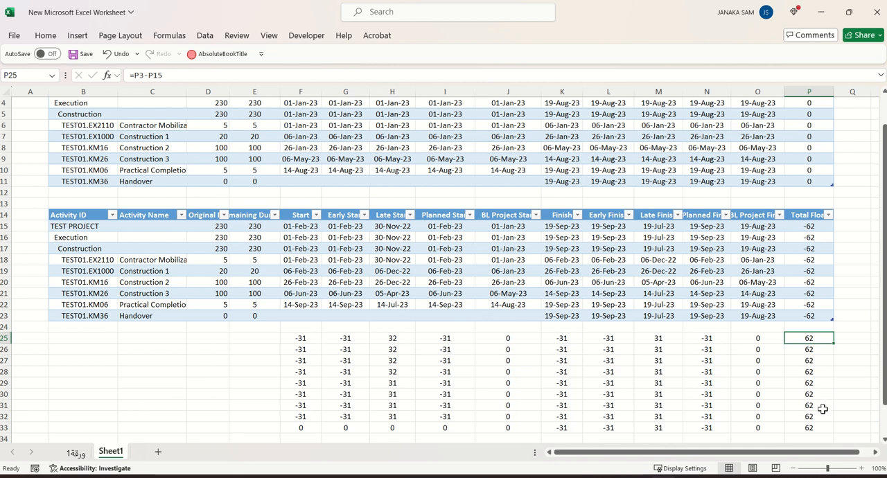
{"action": "scroll", "coordinate": [823, 414], "scroll_direction": "up", "scroll_amount": 1}
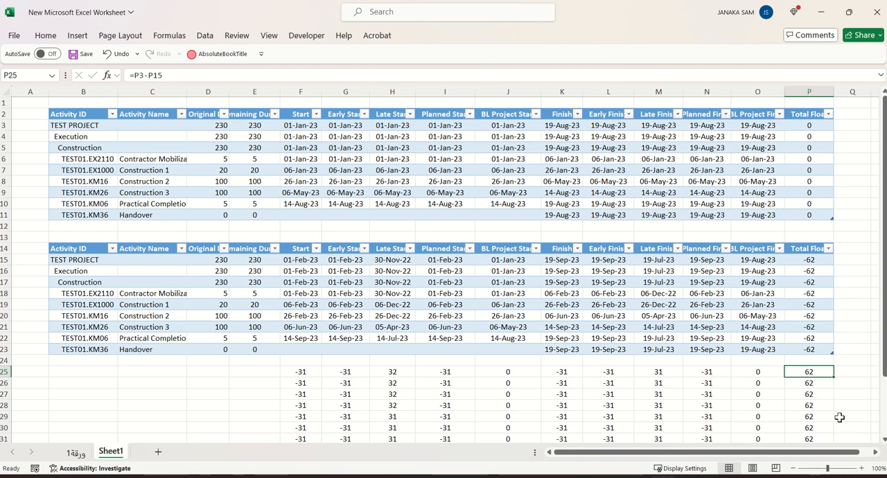
{"action": "scroll", "coordinate": [839, 417], "scroll_direction": "down", "scroll_amount": 3}
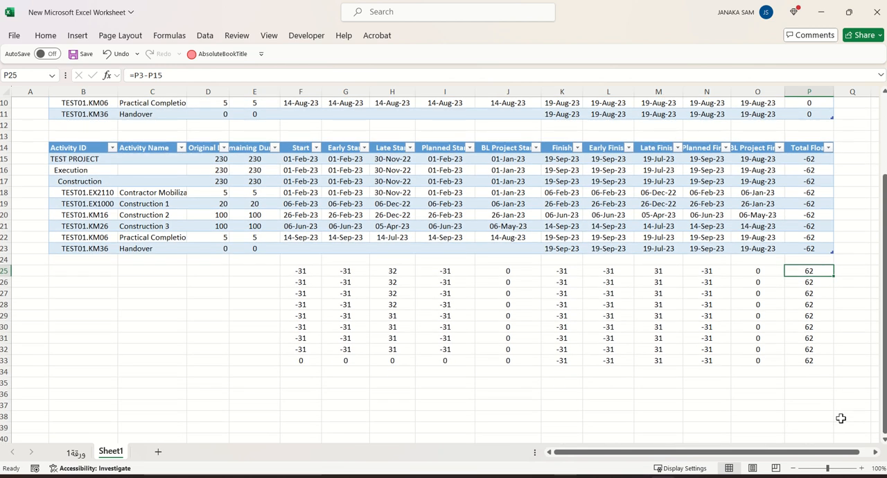
{"action": "scroll", "coordinate": [841, 419], "scroll_direction": "up", "scroll_amount": 3}
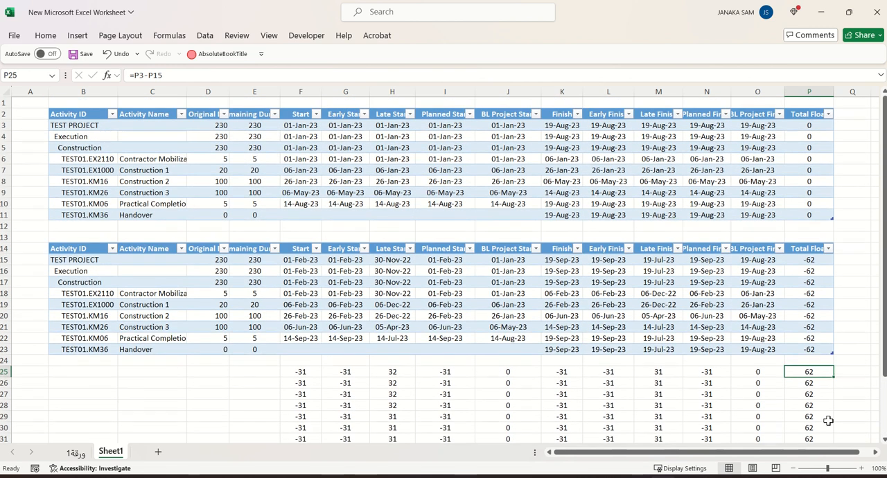
Return to Primavera P6 and reschedule the project with the current data date set back to 01-Jan-23
{"action": "left_click", "coordinate": [626, 477]}
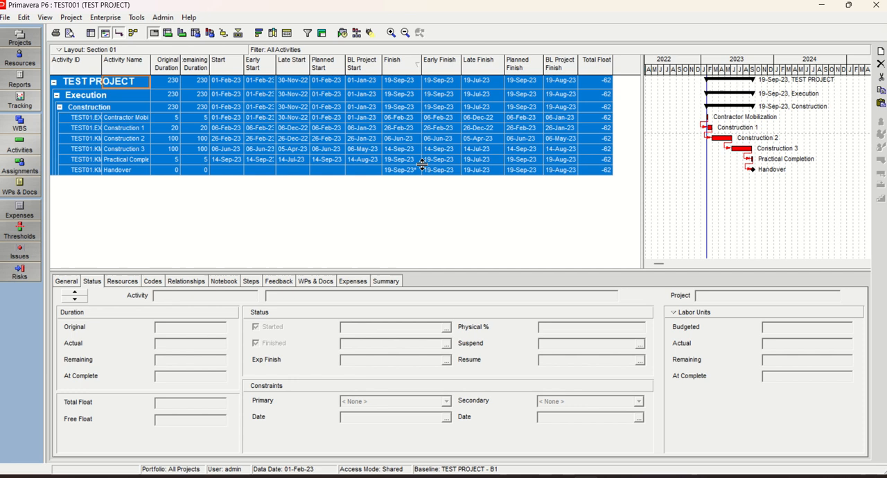
{"action": "left_click", "coordinate": [343, 33]}
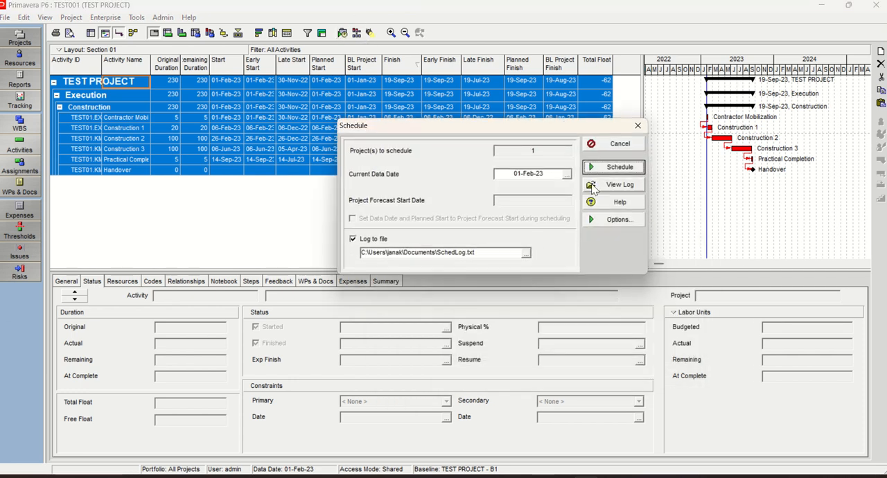
{"action": "left_click", "coordinate": [567, 174]}
{"action": "left_click", "coordinate": [591, 12]}
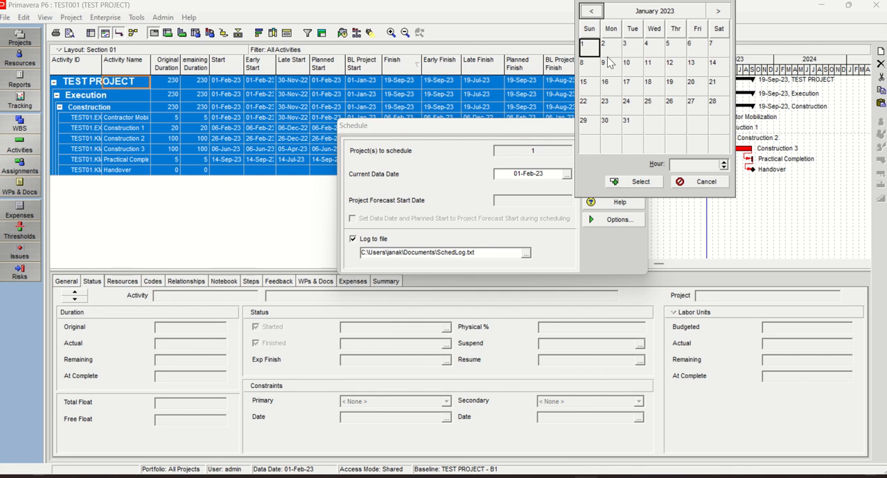
{"action": "left_click", "coordinate": [586, 47]}
{"action": "left_click", "coordinate": [592, 46]}
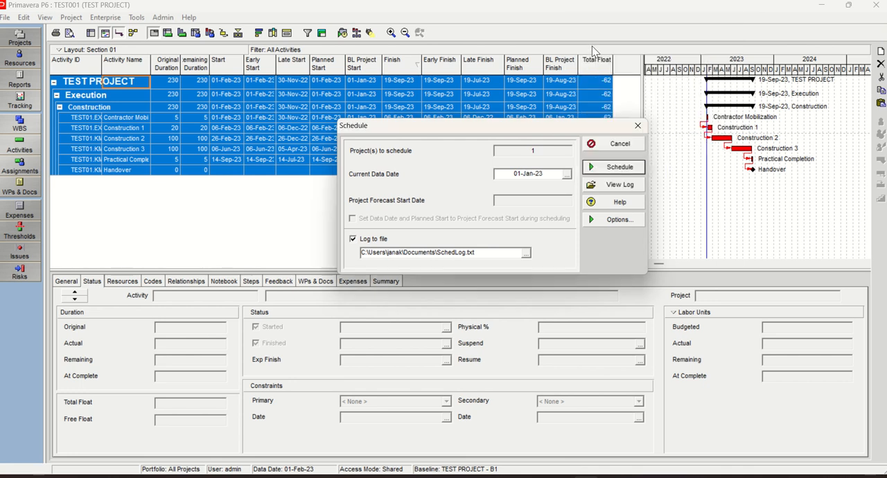
{"action": "left_click", "coordinate": [621, 168]}
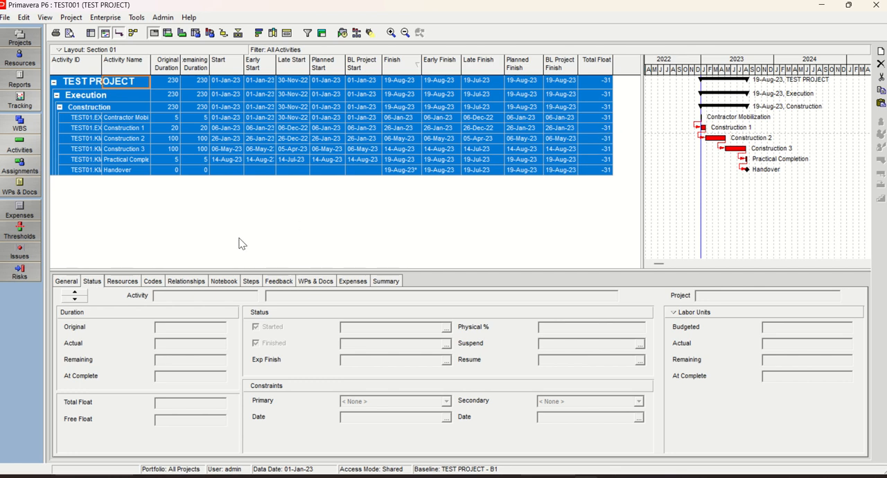
Set TEST PROJECT's Must Finish By date to 19-Aug-23 in the project list
{"action": "left_click", "coordinate": [20, 38]}
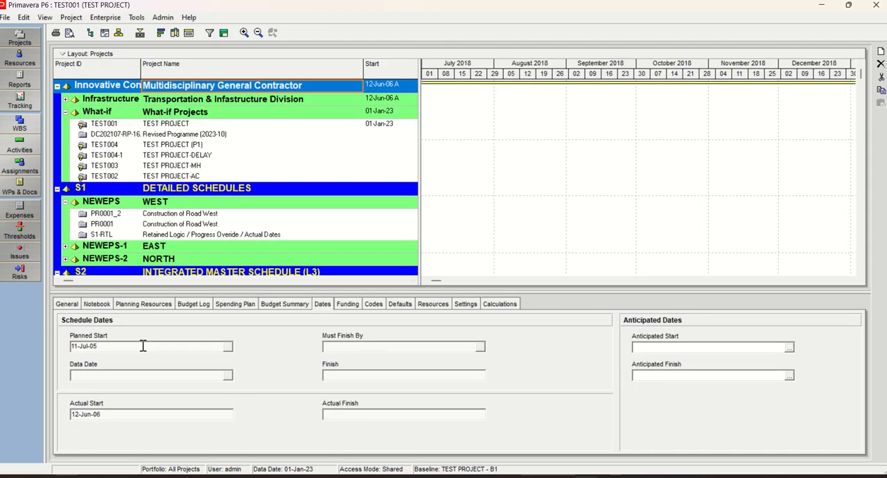
{"action": "left_click", "coordinate": [170, 124]}
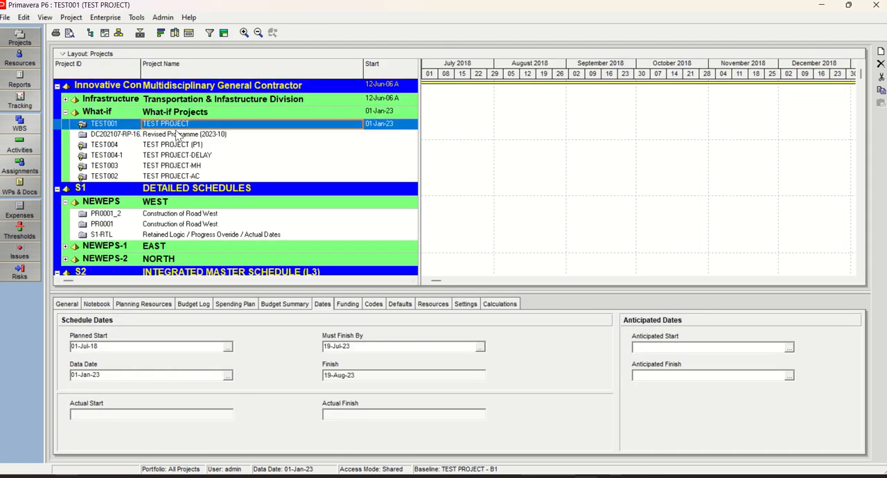
{"action": "left_click", "coordinate": [480, 347]}
{"action": "left_click", "coordinate": [718, 178]}
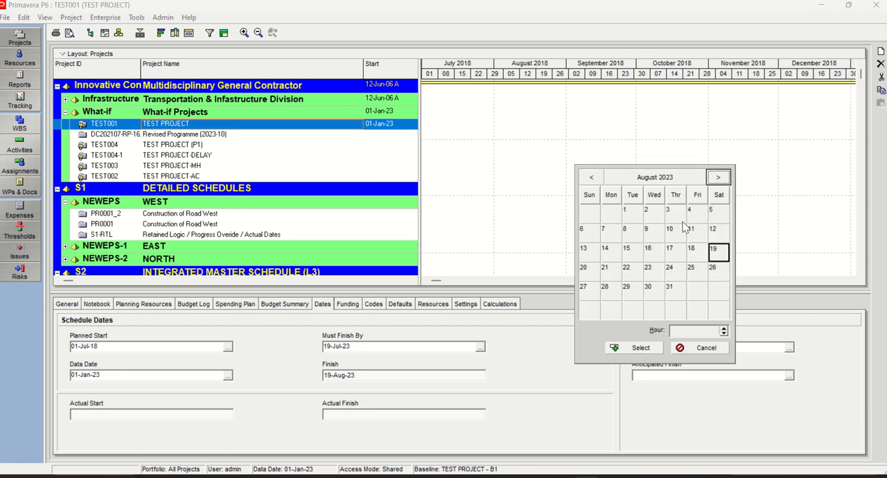
{"action": "double_click", "coordinate": [719, 253]}
Reopen the activities and run the schedule with the 19-Aug-23 Must Finish By date, keeping the 01-Jan-23 data date
{"action": "left_click", "coordinate": [34, 143]}
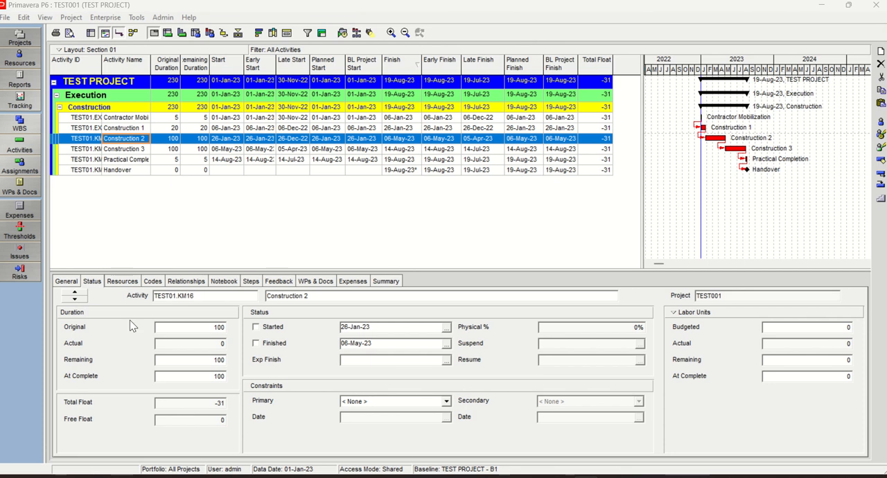
{"action": "key", "text": "F9"}
{"action": "left_click", "coordinate": [597, 241]}
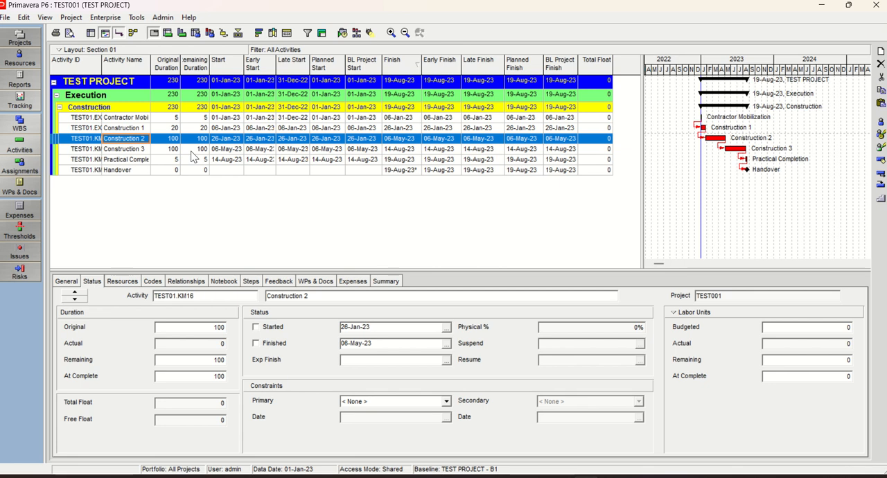
Check the project's Must Finish By date, then set Handover's Finish On or Before constraint date to 19-Jul-23
{"action": "left_click", "coordinate": [20, 38]}
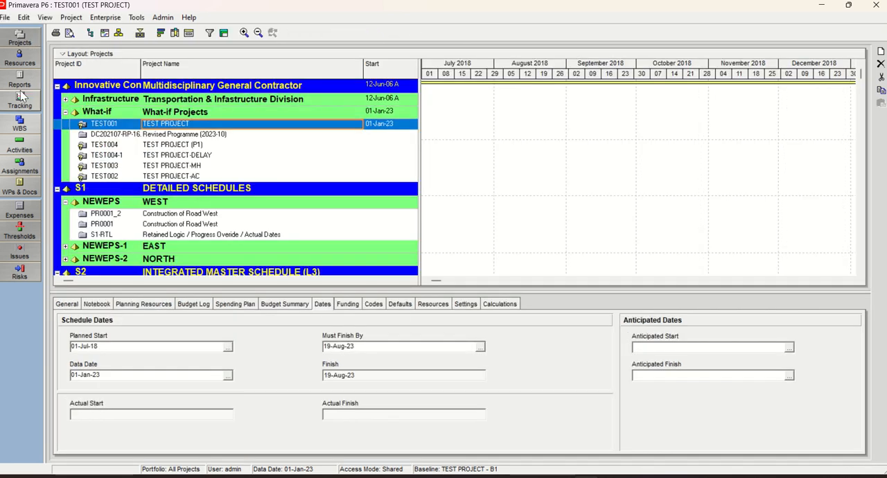
{"action": "left_click", "coordinate": [27, 148]}
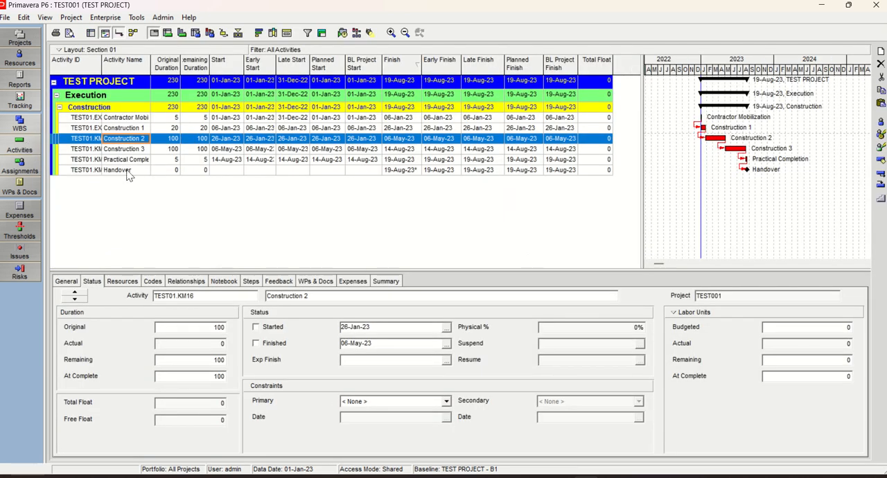
{"action": "left_click", "coordinate": [127, 170]}
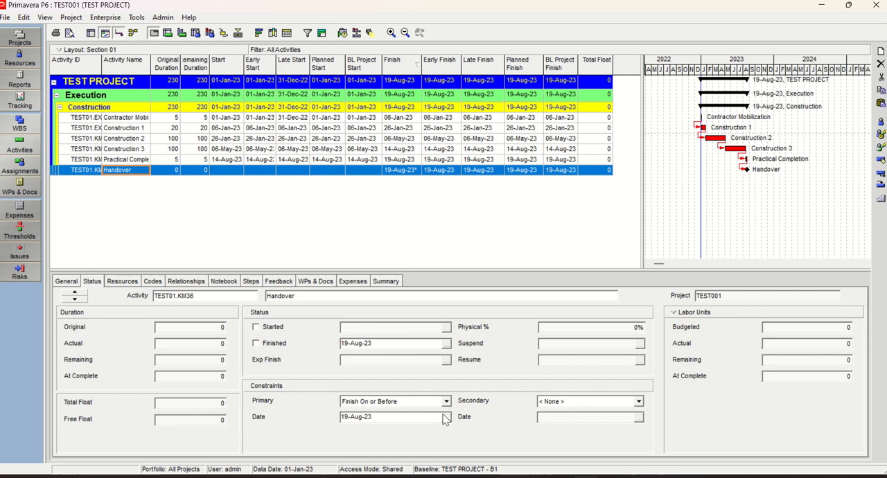
{"action": "left_click", "coordinate": [446, 419]}
{"action": "left_click", "coordinate": [591, 36]}
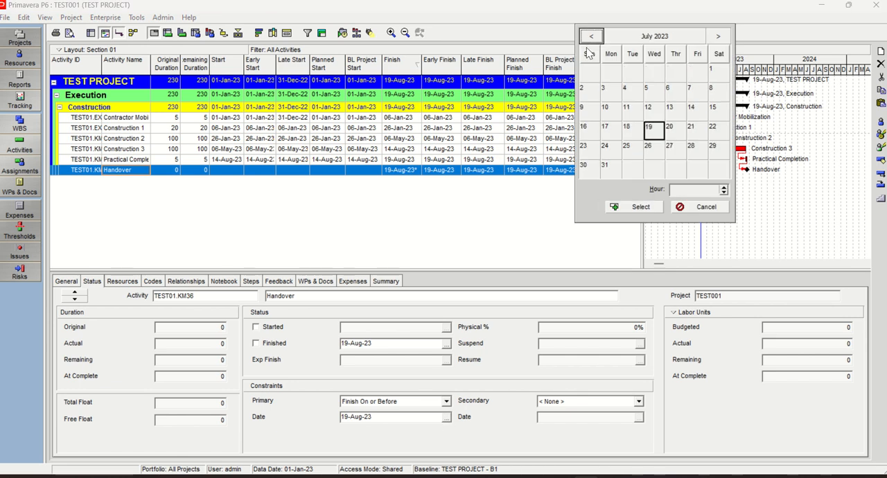
{"action": "double_click", "coordinate": [654, 132]}
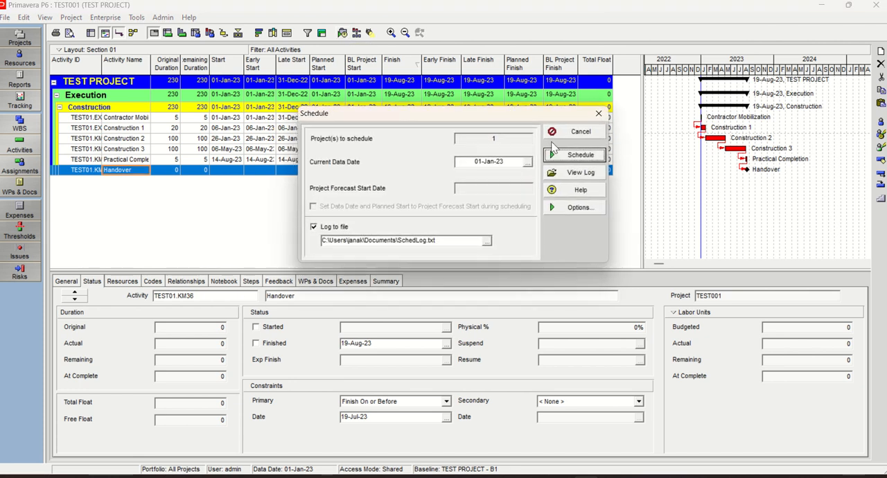
Reschedule the project with the current data date set to 01-Feb-23
{"action": "left_click", "coordinate": [528, 162]}
{"action": "left_click", "coordinate": [718, 11]}
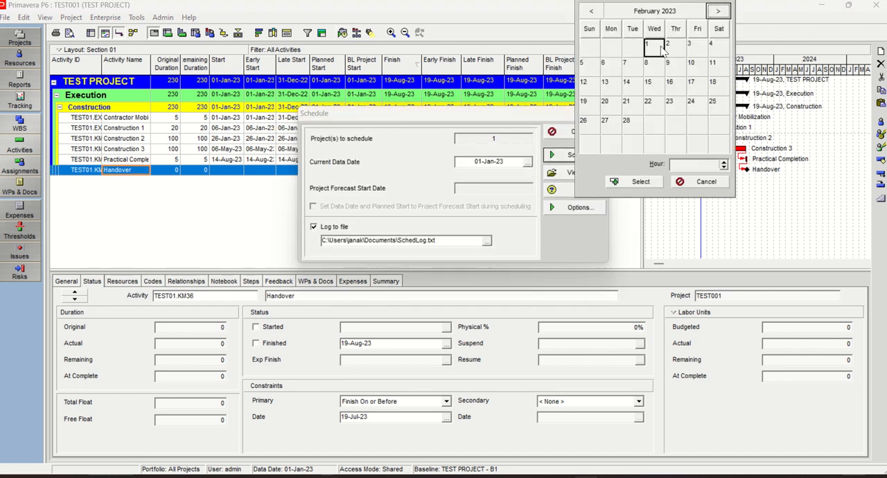
{"action": "left_click", "coordinate": [654, 43]}
{"action": "left_click", "coordinate": [641, 182]}
{"action": "left_click", "coordinate": [581, 155]}
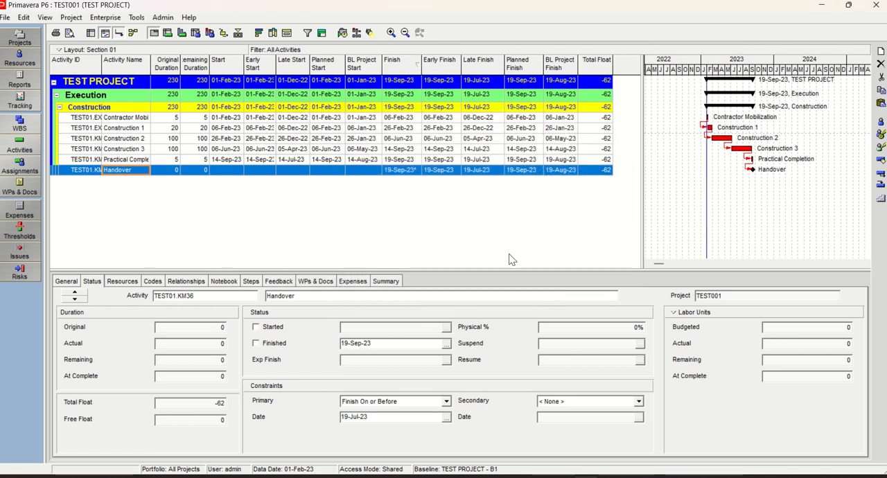
Copy all TEST PROJECT rows and try to paste them into the second comparison table in Excel, starting at cell B15
{"action": "left_click", "coordinate": [92, 130]}
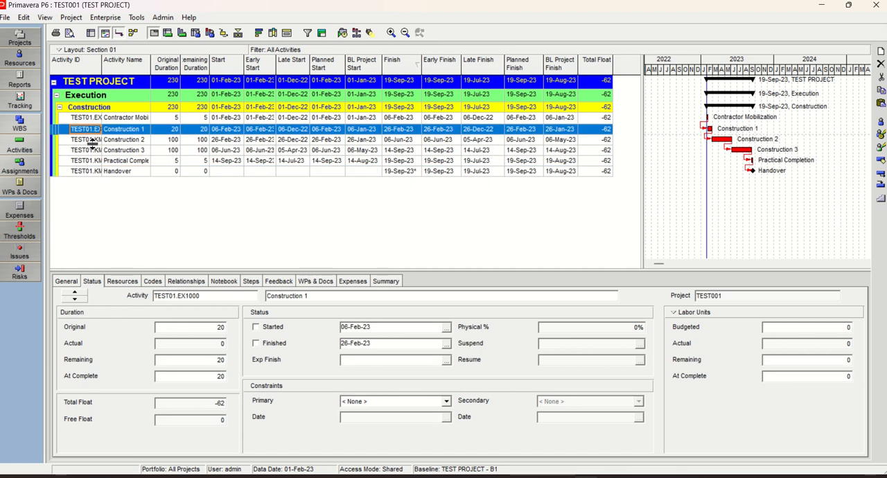
{"action": "key", "text": "ctrl+a"}
{"action": "right_click", "coordinate": [114, 150]}
{"action": "left_click", "coordinate": [139, 185]}
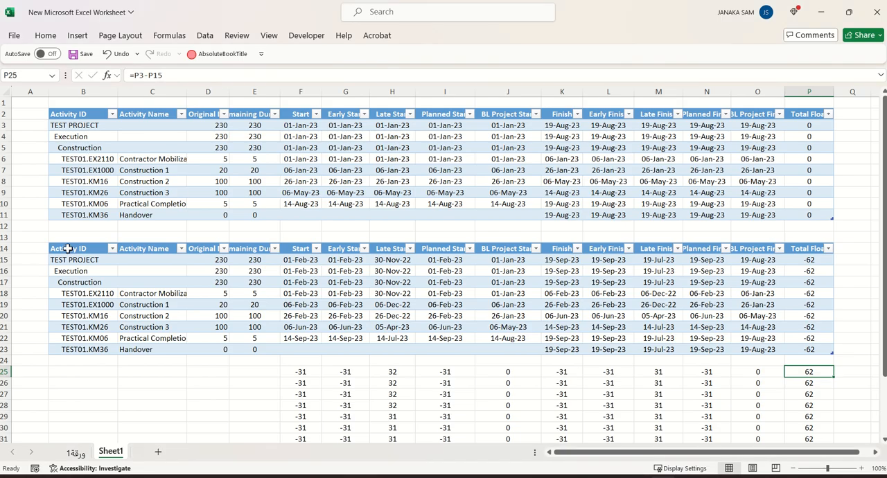
{"action": "left_click", "coordinate": [68, 248]}
{"action": "left_click", "coordinate": [71, 246]}
{"action": "right_click", "coordinate": [72, 245]}
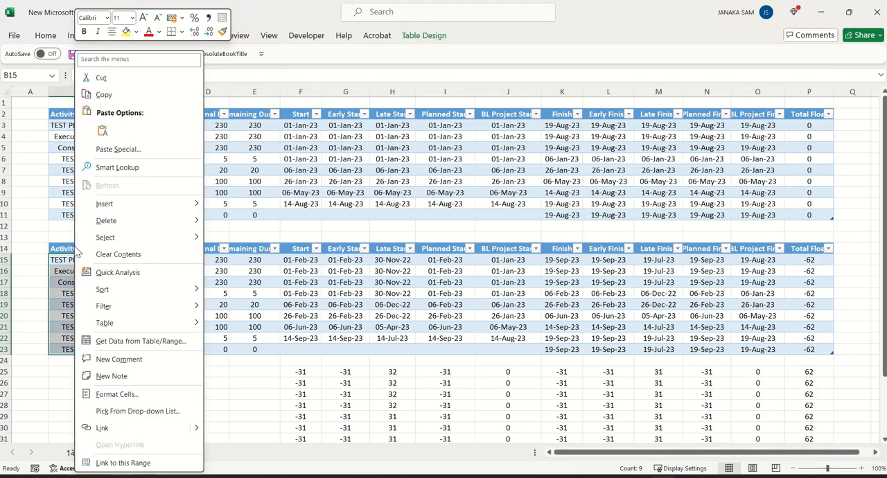
{"action": "left_click", "coordinate": [108, 136]}
{"action": "scroll", "coordinate": [391, 291], "scroll_direction": "down", "scroll_amount": 3}
{"action": "scroll", "coordinate": [388, 289], "scroll_direction": "up", "scroll_amount": 3}
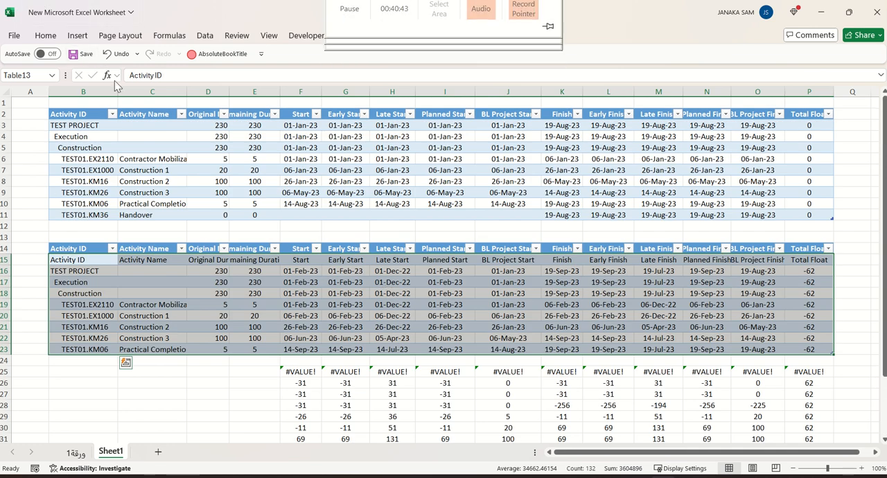
Try pasting the copied schedule over the second table again from B15 and check the difference rows beneath it
{"action": "left_click", "coordinate": [69, 248]}
{"action": "left_click", "coordinate": [71, 245]}
{"action": "right_click", "coordinate": [72, 245]}
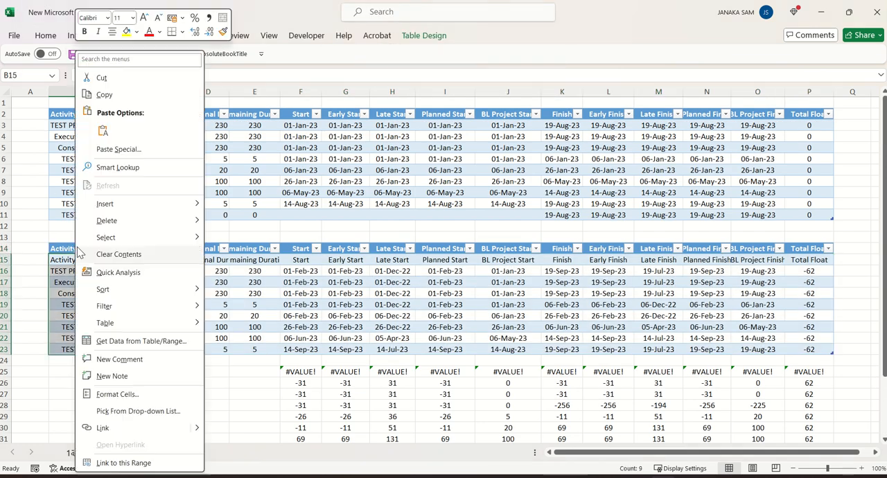
{"action": "left_click", "coordinate": [104, 133]}
{"action": "scroll", "coordinate": [495, 379], "scroll_direction": "down", "scroll_amount": 2}
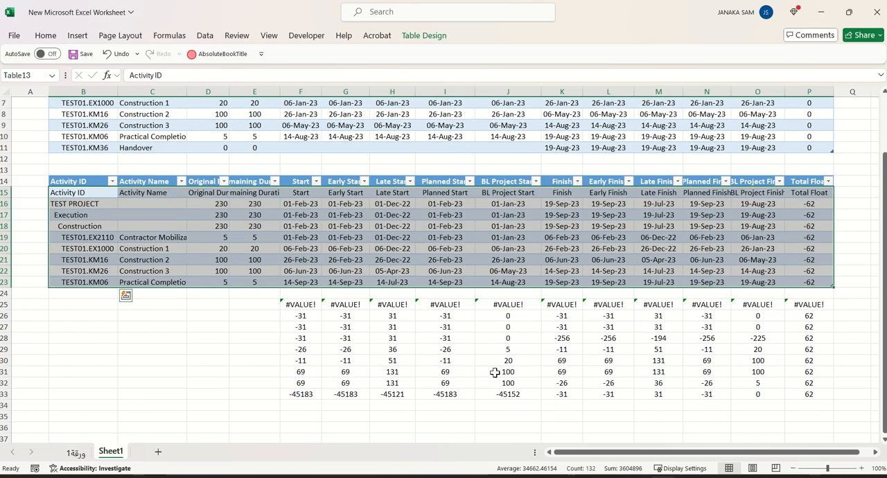
{"action": "left_click", "coordinate": [225, 361]}
{"action": "scroll", "coordinate": [226, 359], "scroll_direction": "up", "scroll_amount": 2}
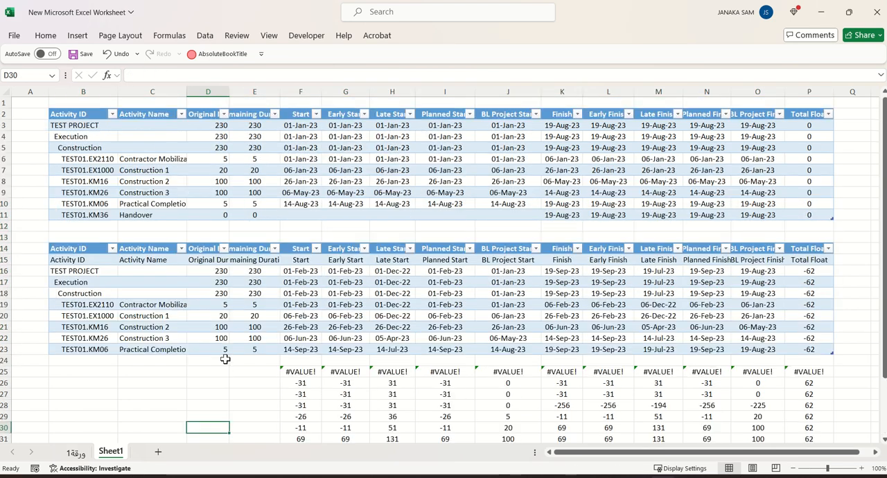
Return to Primavera P6 and copy all TEST PROJECT rows again
{"action": "key", "text": "alt+Tab"}
{"action": "left_click", "coordinate": [103, 119]}
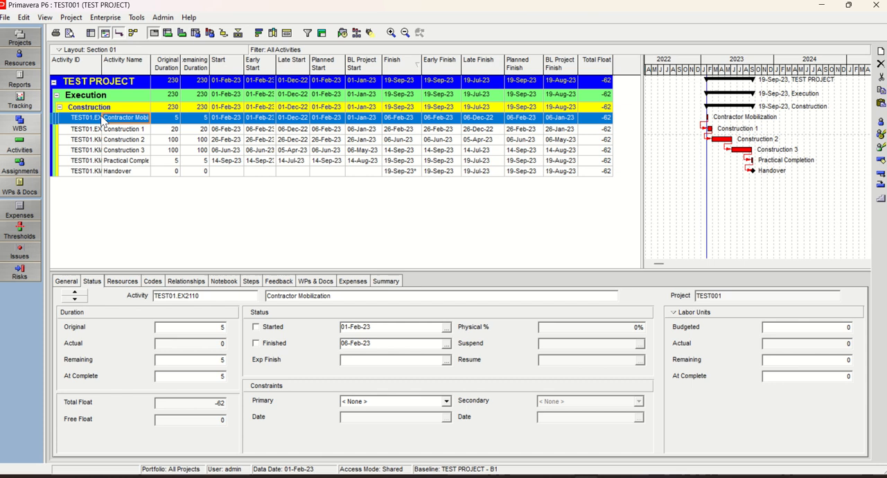
{"action": "key", "text": "ctrl+a"}
{"action": "right_click", "coordinate": [111, 129]}
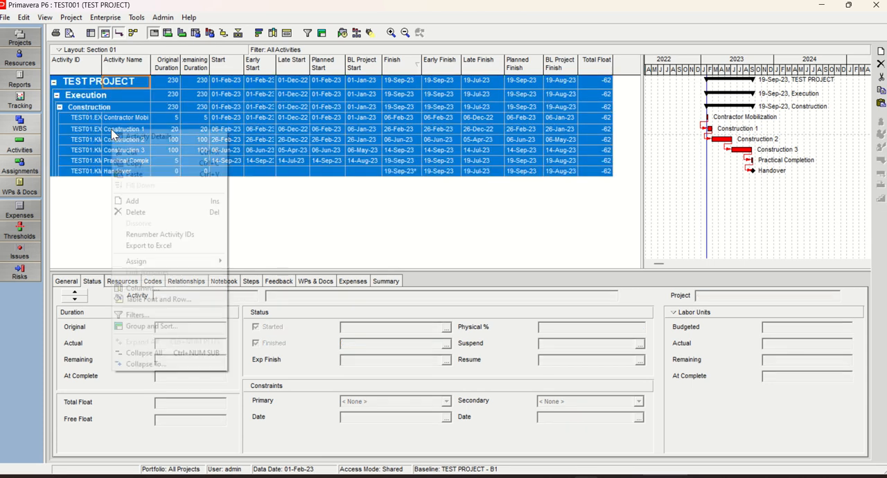
{"action": "left_click", "coordinate": [154, 164]}
Switch to Excel and paste the copied schedule over the second table, starting at its header cell B14
{"action": "key", "text": "alt+Tab"}
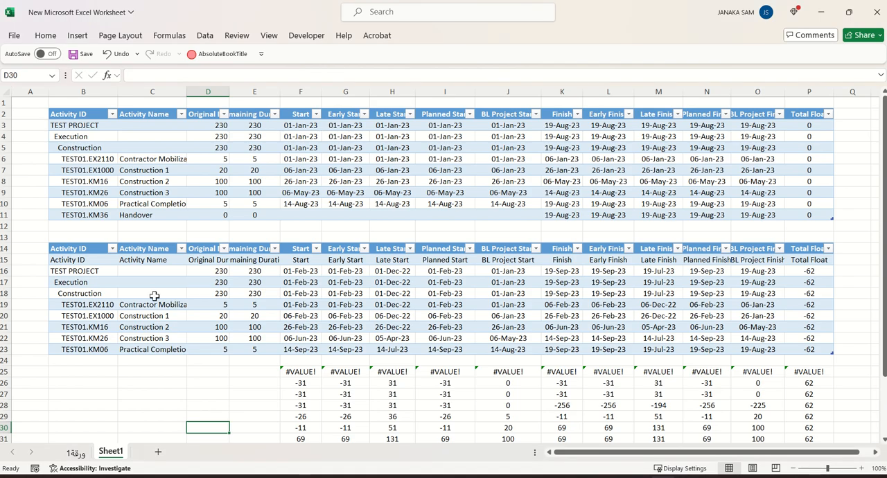
{"action": "left_click", "coordinate": [67, 246]}
{"action": "right_click", "coordinate": [72, 246]}
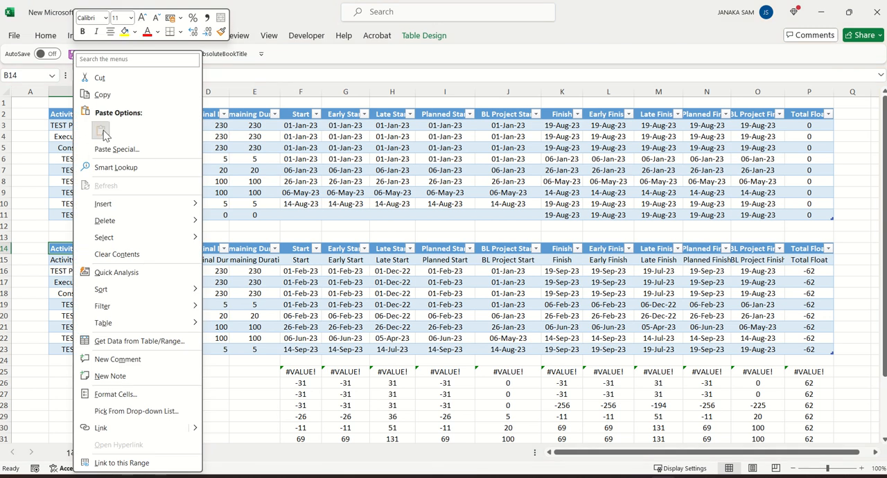
{"action": "left_click", "coordinate": [102, 132]}
{"action": "scroll", "coordinate": [382, 388], "scroll_direction": "down", "scroll_amount": 4}
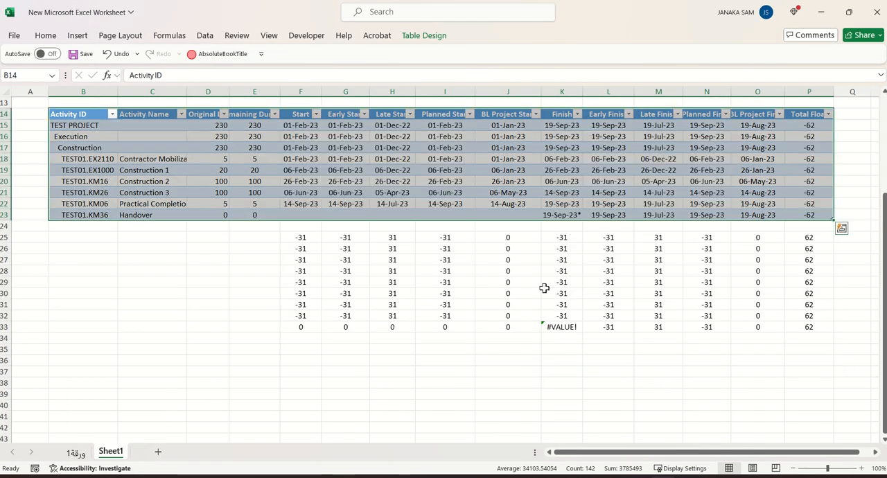
Remove the trailing asterisk from Handover's Finish date in K23 so it reads 19-Sep-23, and save the workbook
{"action": "left_click", "coordinate": [554, 215]}
{"action": "left_click", "coordinate": [174, 76]}
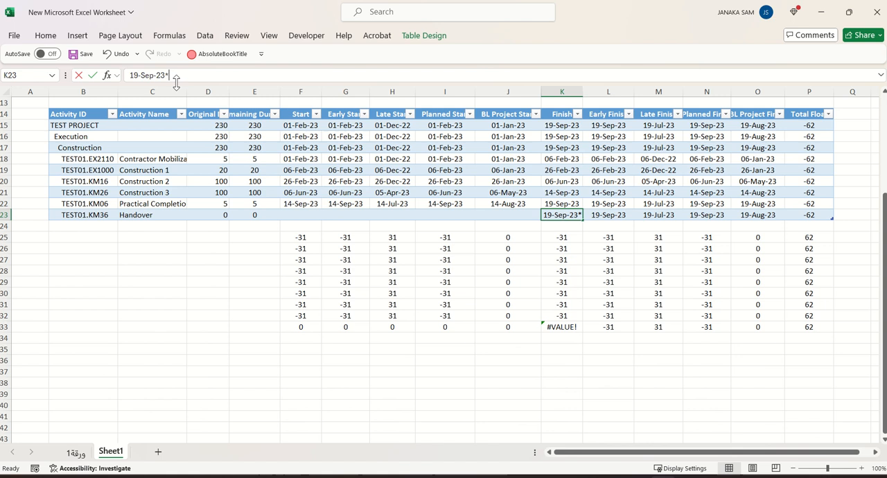
{"action": "key", "text": "BackSpace"}
{"action": "key", "text": "Return"}
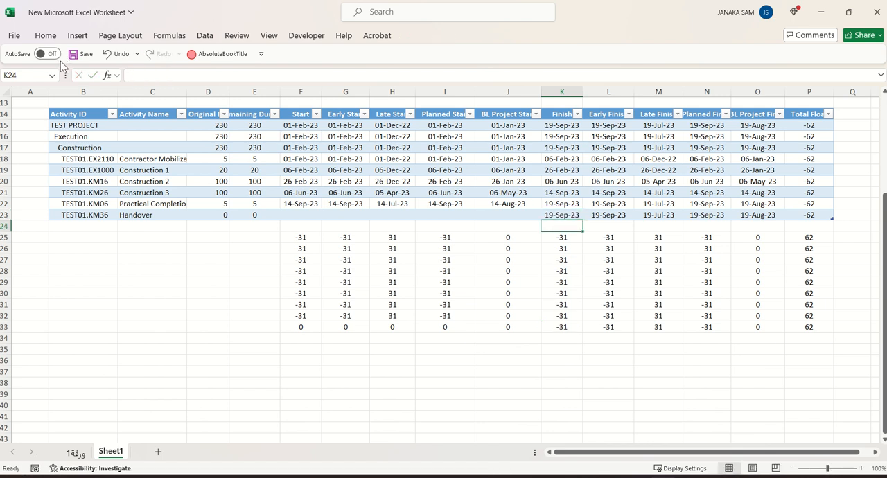
{"action": "left_click_drag", "start_coordinate": [204, 326], "coordinate": [205, 315]}
{"action": "left_click", "coordinate": [80, 55]}
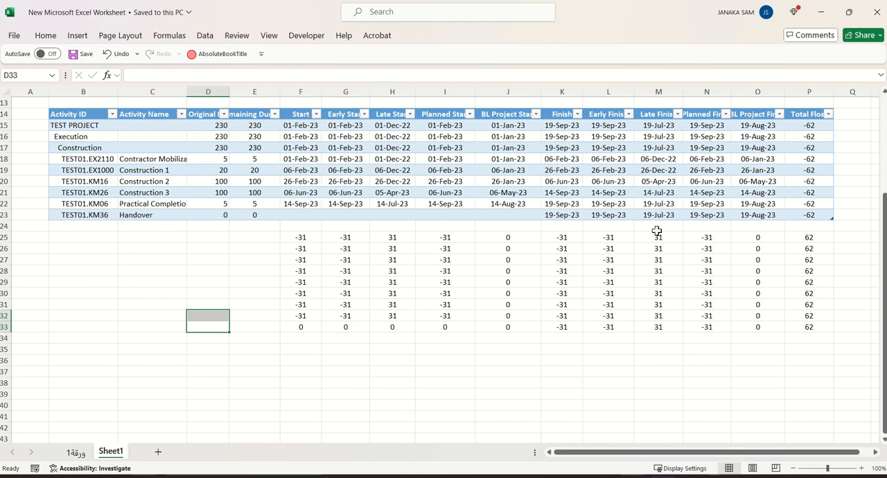
{"action": "scroll", "coordinate": [399, 343], "scroll_direction": "up", "scroll_amount": 2}
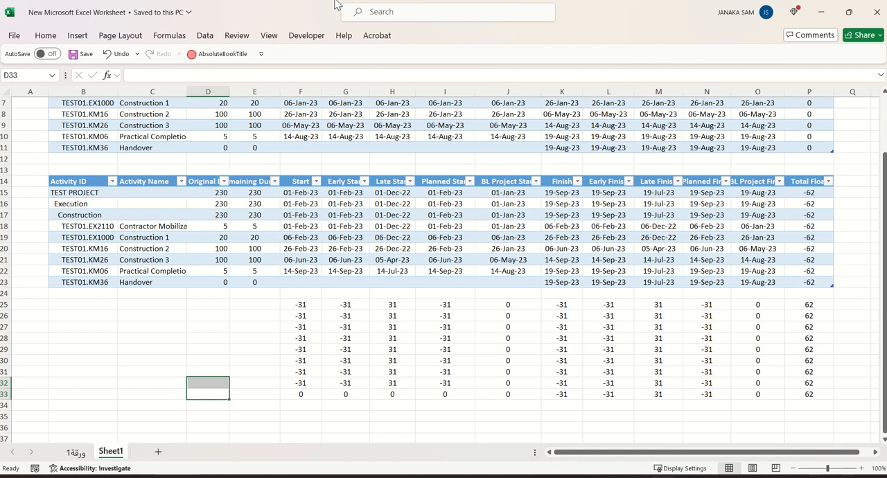
{"action": "mouse_move", "coordinate": [355, 2]}
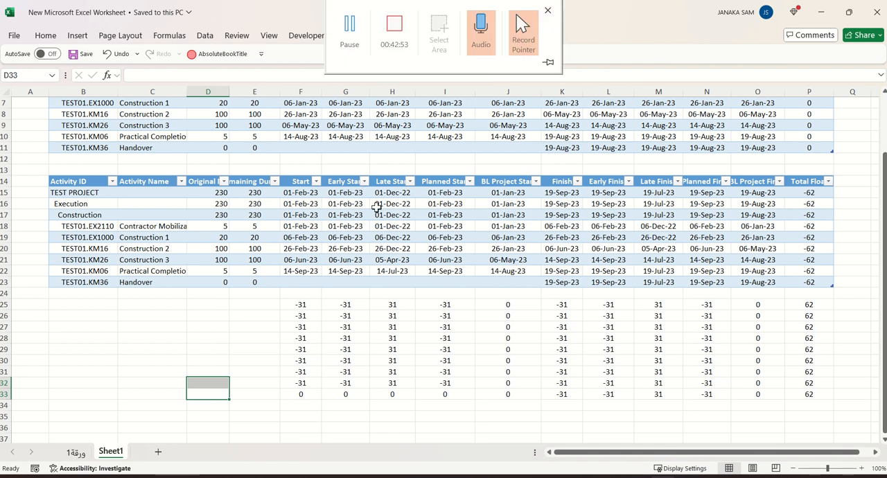
{"action": "mouse_move", "coordinate": [436, 2]}
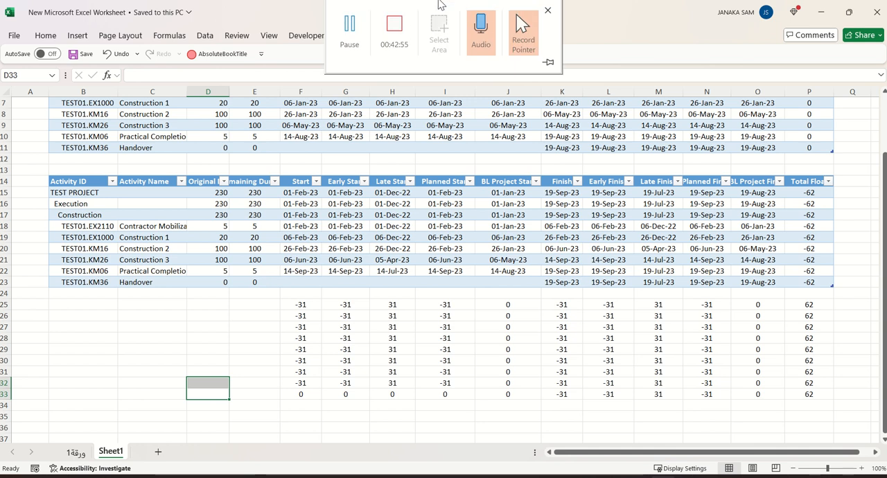